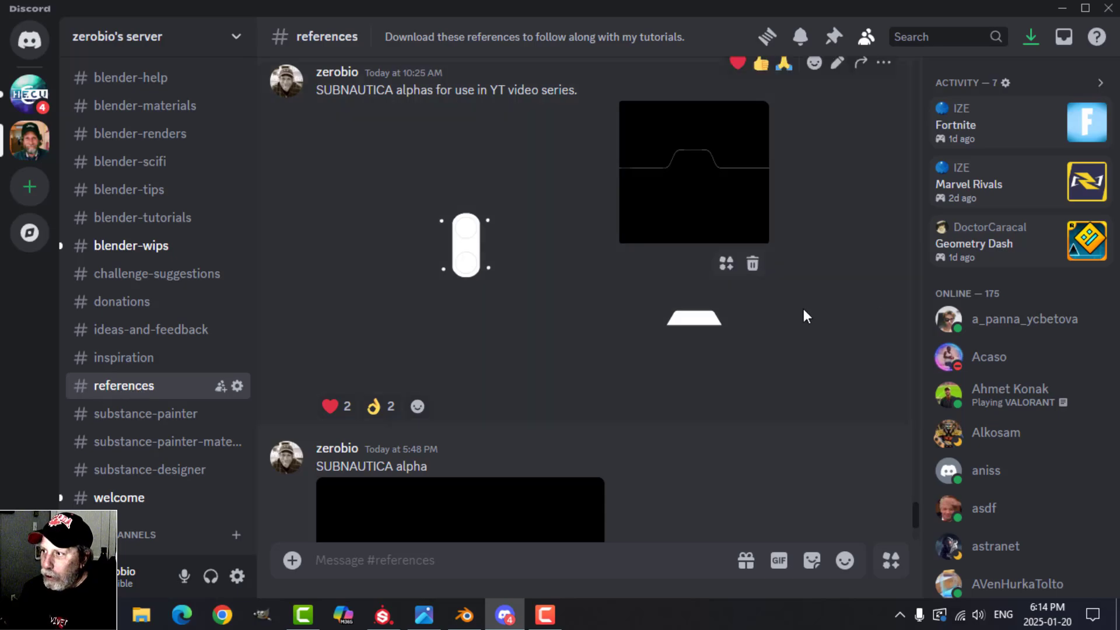
# Review the SUBNAUTICA alphas in the references channel, close Discord, and check the vessel's reference image before returning to Blender
pyautogui.moveTo(913, 513)
pyautogui.mouseDown()
pyautogui.moveTo(935, 413)
pyautogui.moveTo(924, 347)
pyautogui.moveTo(915, 515)
pyautogui.mouseUp()
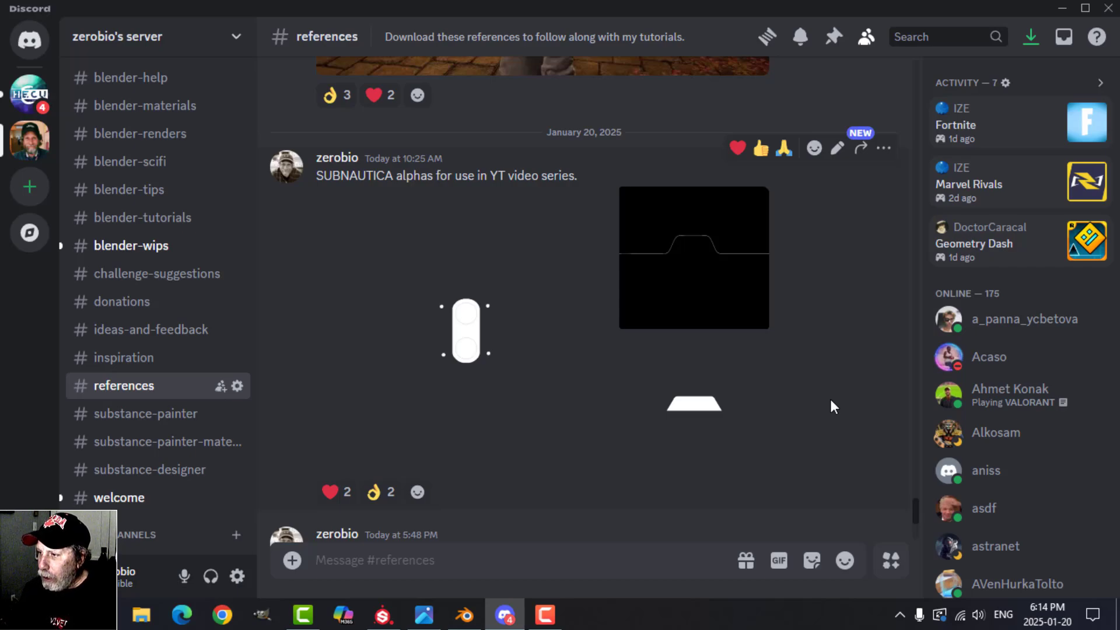
pyautogui.moveTo(914, 504)
pyautogui.mouseDown()
pyautogui.moveTo(915, 523)
pyautogui.moveTo(913, 509)
pyautogui.mouseUp()
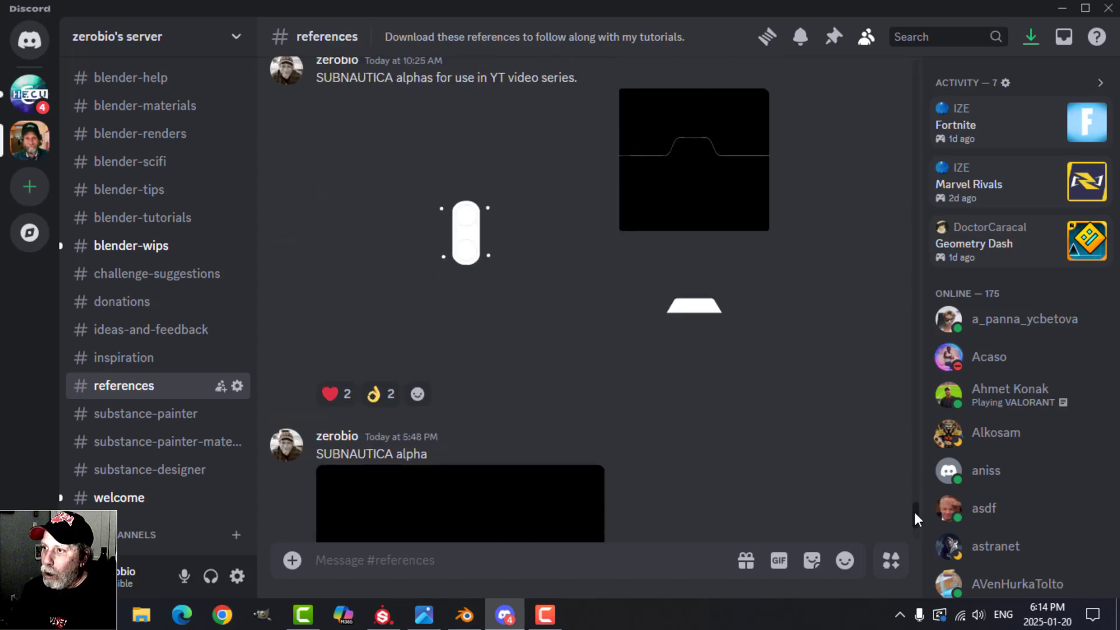
pyautogui.click(1109, 9)
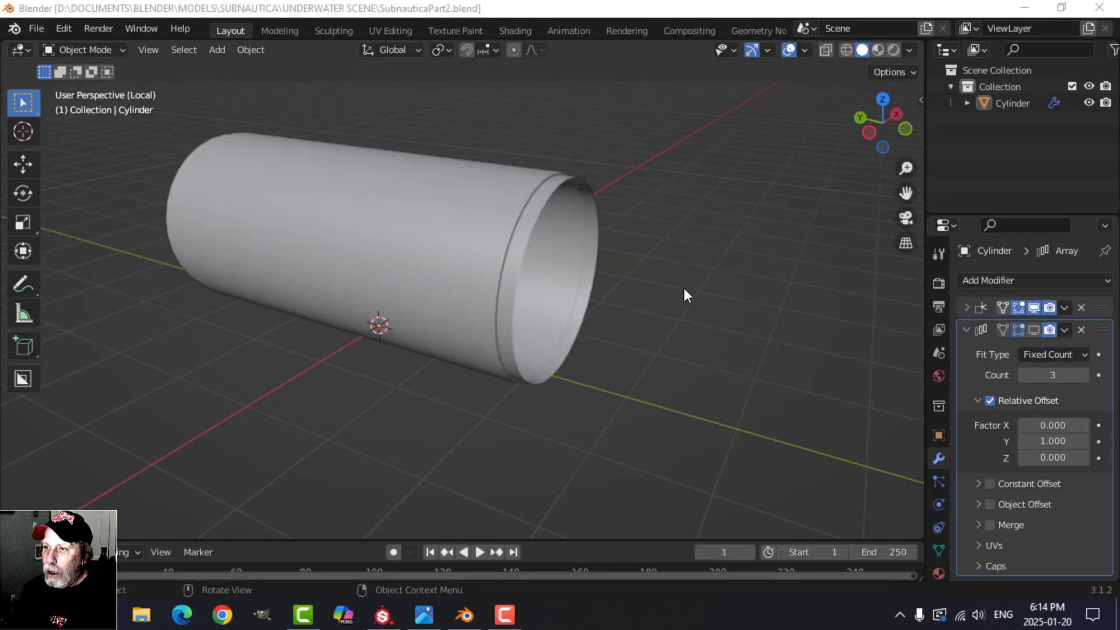
pyautogui.moveTo(652, 295); pyautogui.dragTo(666, 297, button='middle')
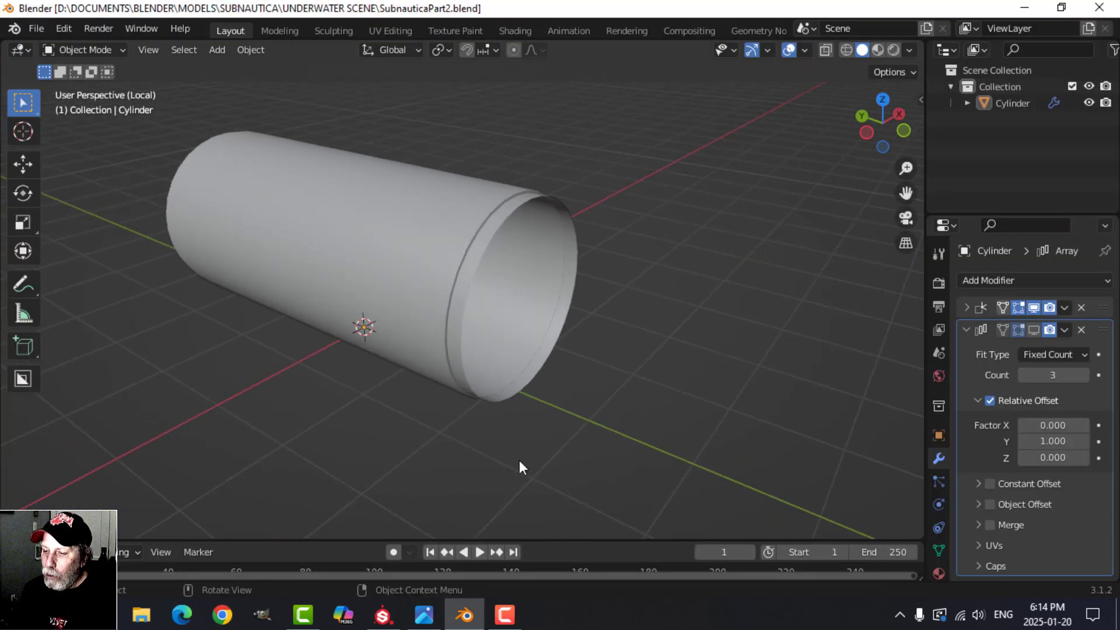
pyautogui.click(427, 615)
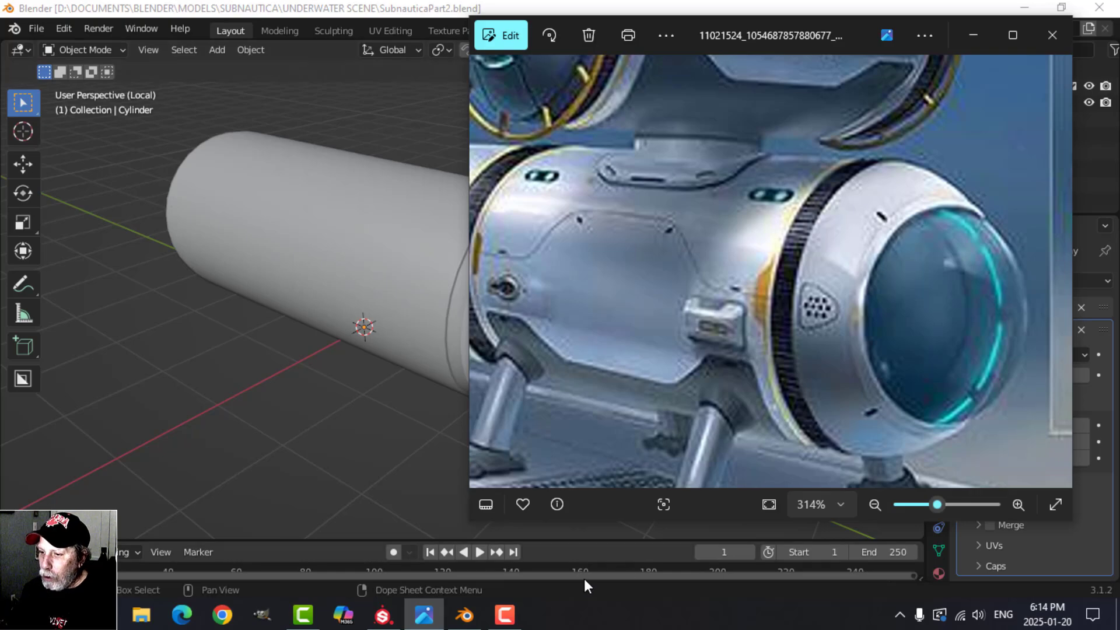
pyautogui.click(465, 615)
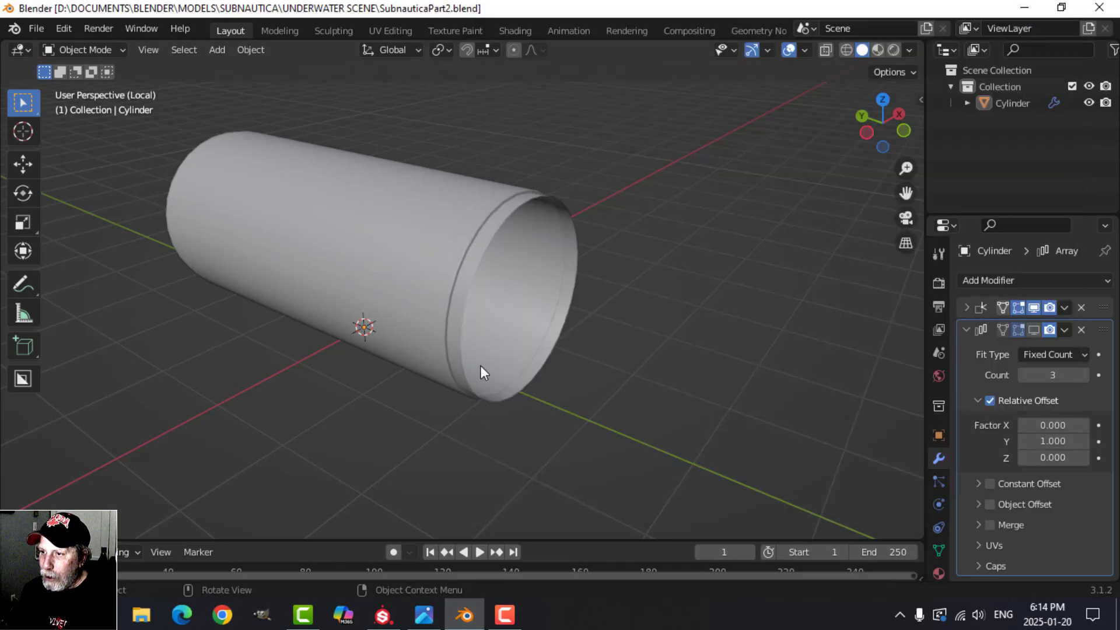
# Select the cylinder and enable the Screencast Keys display for the 3D viewport
pyautogui.click(497, 251)
pyautogui.press('n')
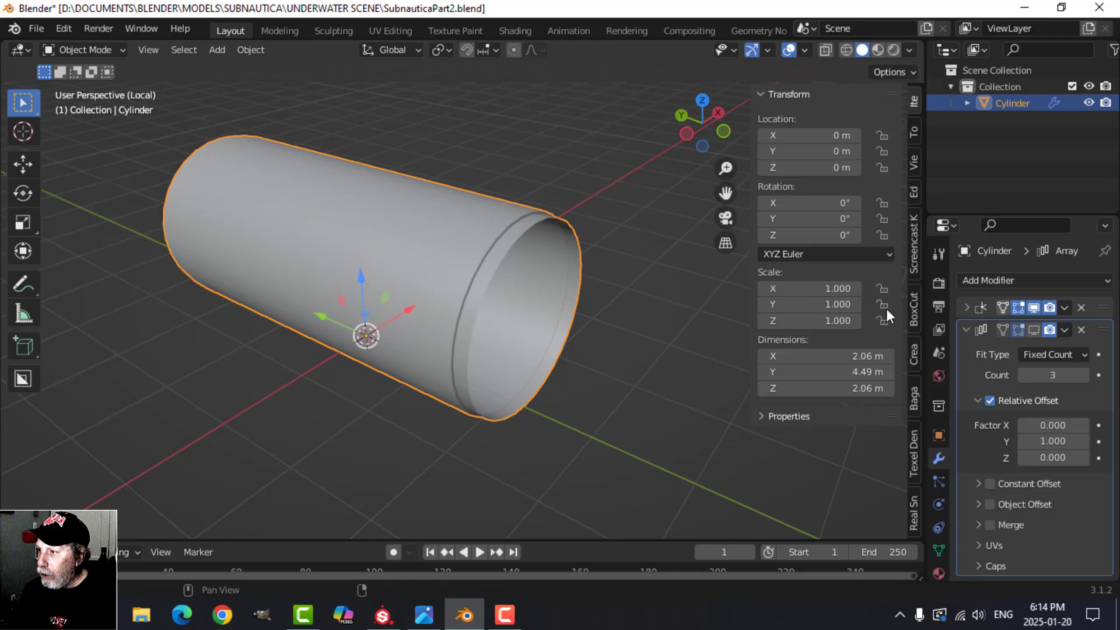
pyautogui.click(913, 245)
pyautogui.click(778, 93)
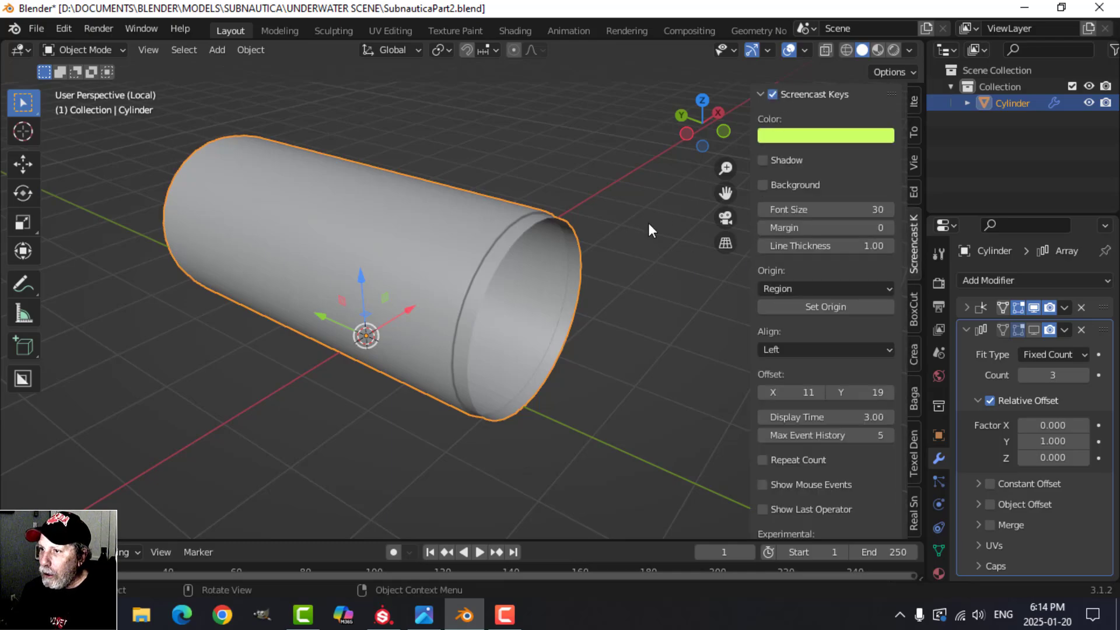
pyautogui.press('n')
# Duplicate the edge loop at the cylinder's open front end, offset it slightly outward along Y, and separate it into its own object
pyautogui.press('Tab')
pyautogui.keyDown('alt'); pyautogui.middleClick(575, 254); pyautogui.keyUp('alt')
pyautogui.hotkey('alt', 'a')
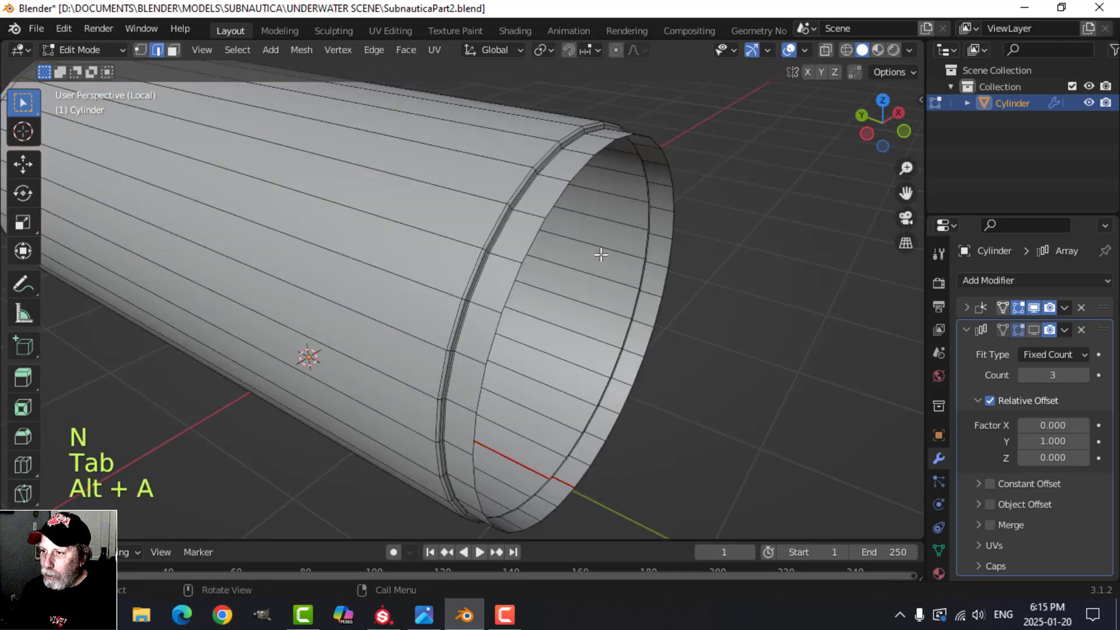
pyautogui.moveTo(600, 255); pyautogui.dragTo(518, 197, button='middle')
pyautogui.keyDown('alt'); pyautogui.click(515, 198); pyautogui.keyUp('alt')
pyautogui.scroll(-2, 567, 219)
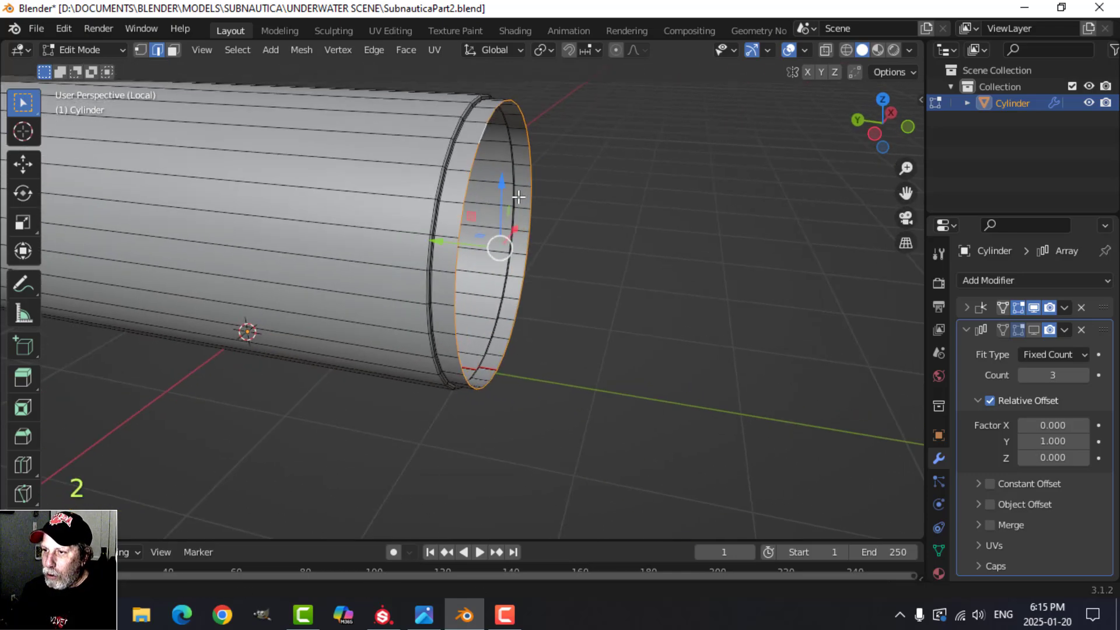
pyautogui.hotkey('shift', 'd')
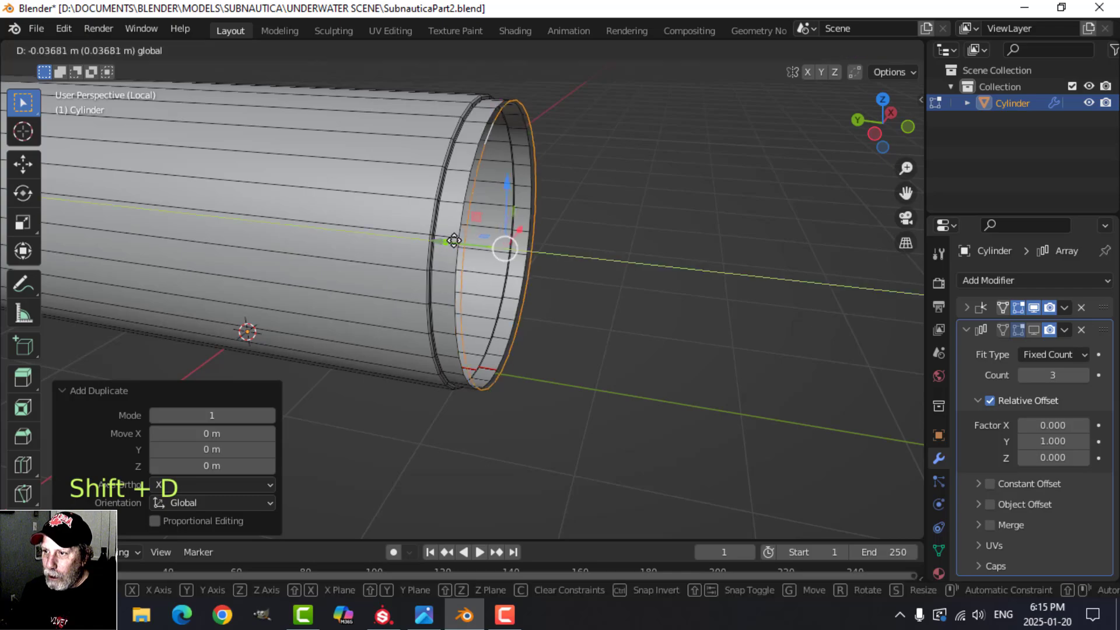
pyautogui.click(631, 240)
pyautogui.press('p')
pyautogui.click(636, 238)
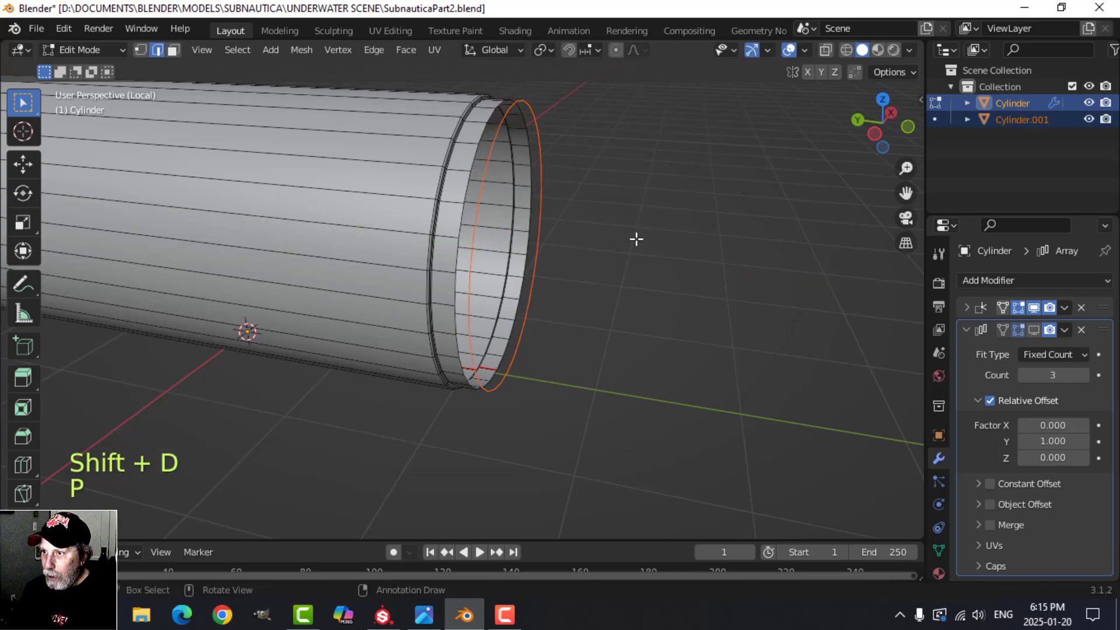
# Extrude the separated ring about 0.587 m along Y away from the cylinder and fill its far end with a face
pyautogui.press('Tab')
pyautogui.click(490, 171)
pyautogui.press('Tab')
pyautogui.press('a')
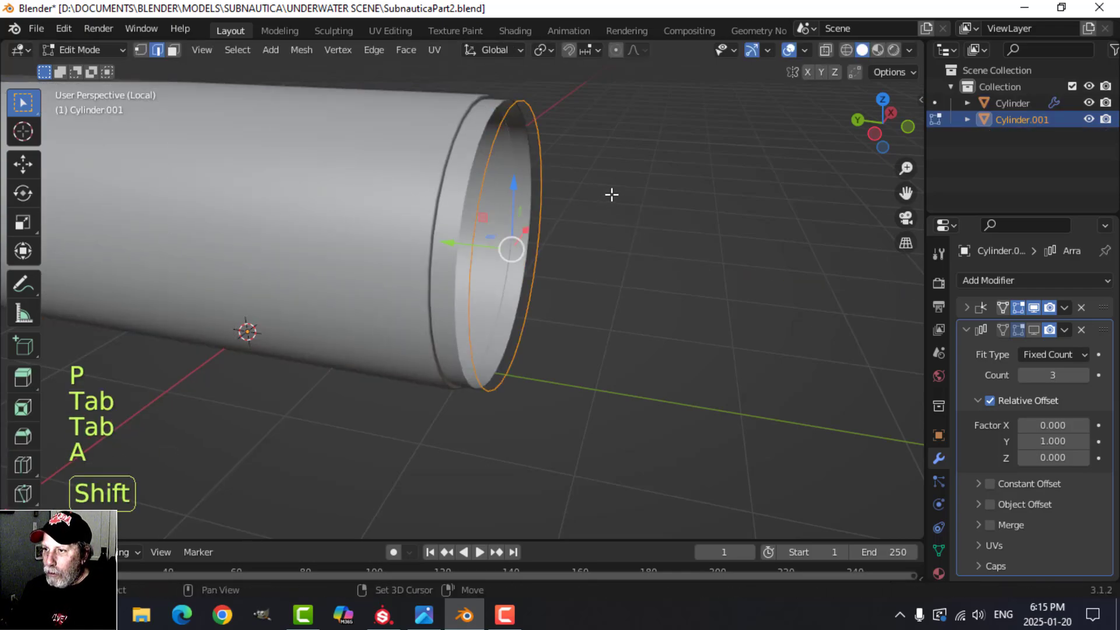
pyautogui.keyDown('shift'); pyautogui.moveTo(610, 192); pyautogui.dragTo(574, 193, button='middle'); pyautogui.keyUp('shift')
pyautogui.press('e')
pyautogui.rightClick(573, 192)
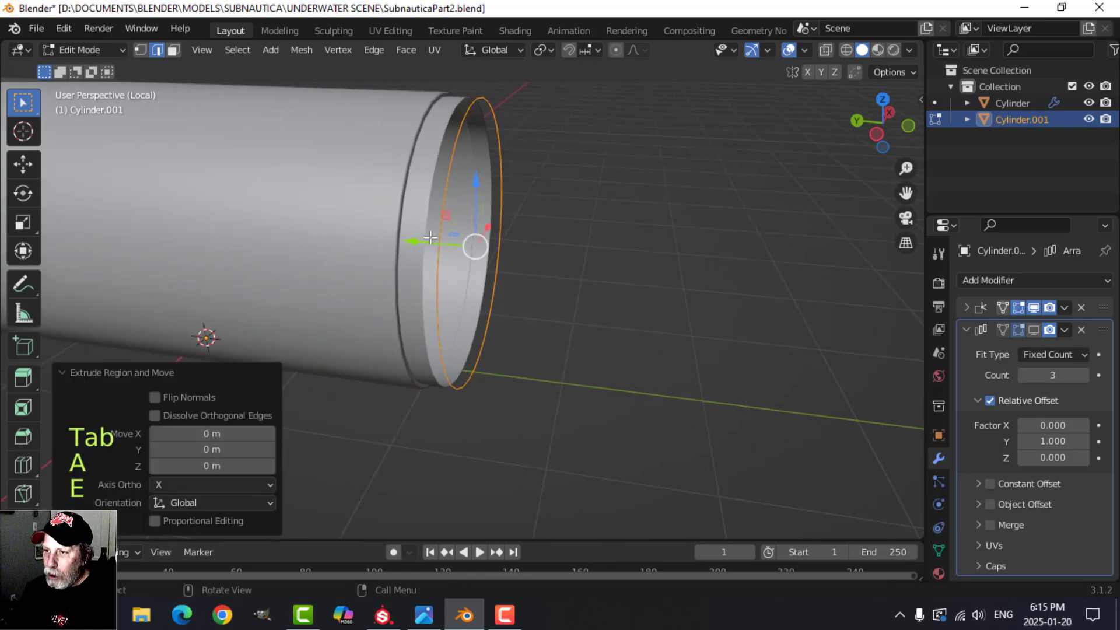
pyautogui.moveTo(416, 241); pyautogui.dragTo(503, 247)
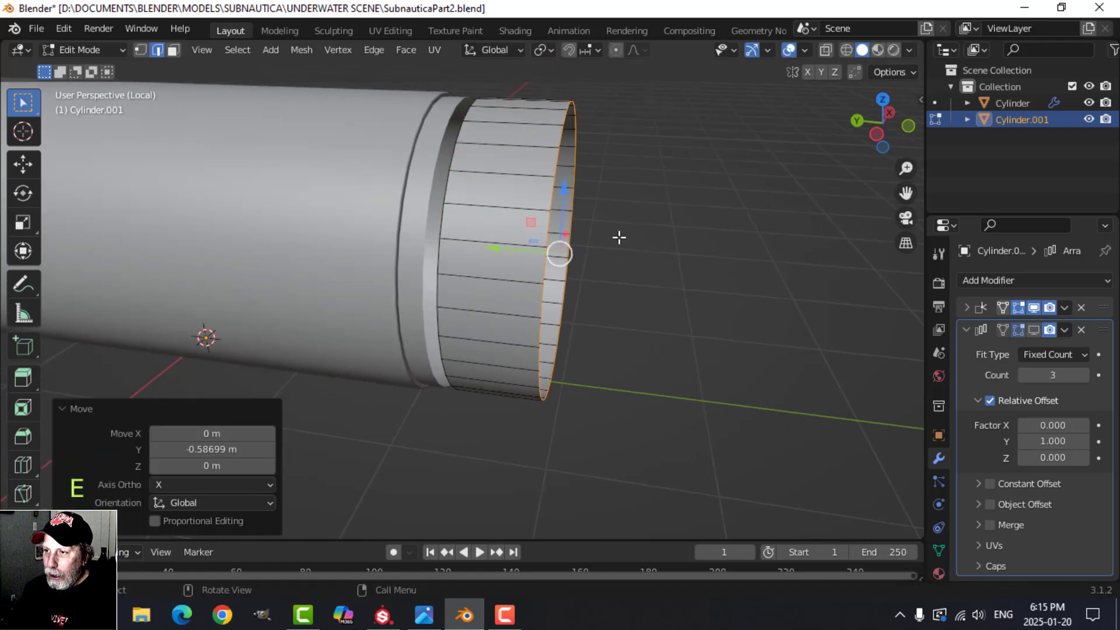
pyautogui.press('f')
pyautogui.moveTo(533, 236); pyautogui.dragTo(484, 216, button='middle')
pyautogui.hotkey('alt', 'a')
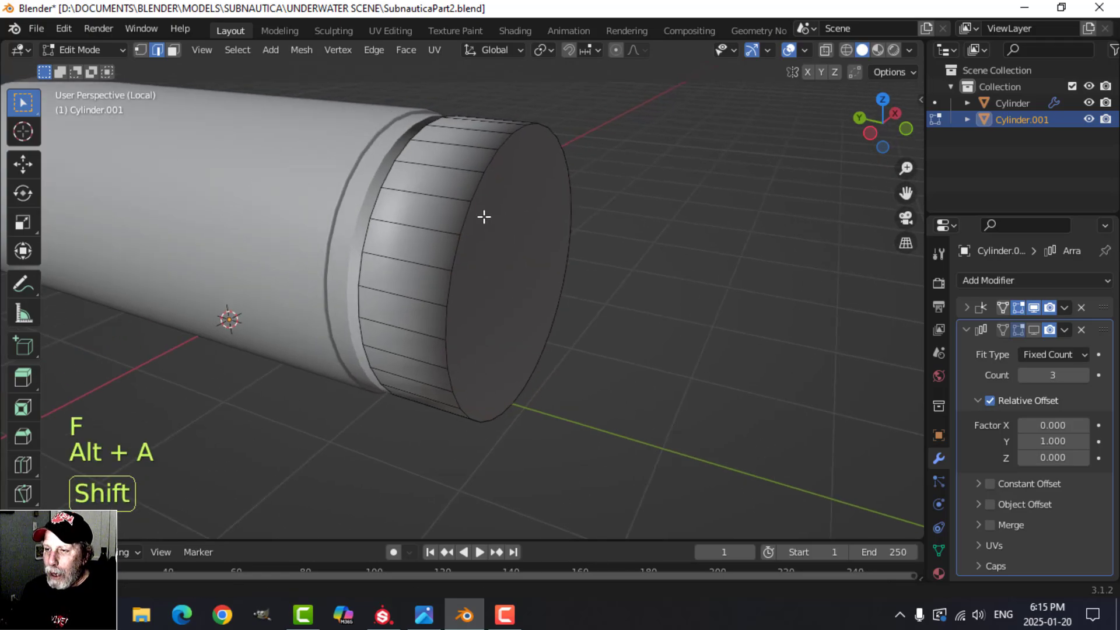
# Extrude the cap's back edge loop facing the cylinder and scale it slightly outward to start a raised rim
pyautogui.keyDown('alt'); pyautogui.keyDown('shift'); pyautogui.click(390, 176); pyautogui.keyUp('shift'); pyautogui.keyUp('alt')
pyautogui.moveTo(418, 190); pyautogui.dragTo(399, 215, button='middle')
pyautogui.press('e')
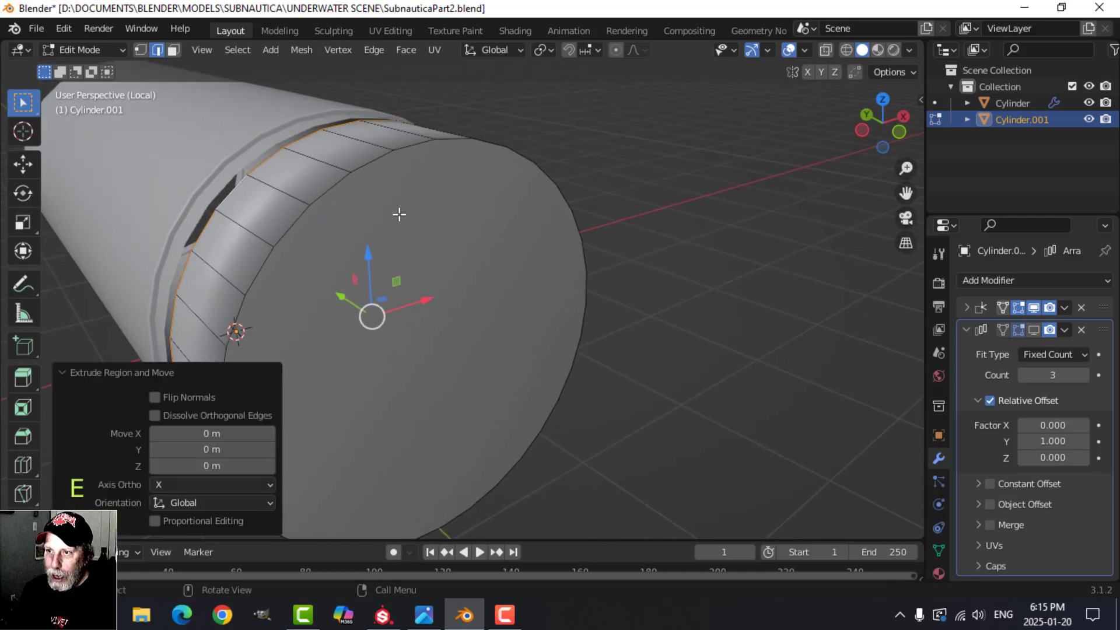
pyautogui.press('s')
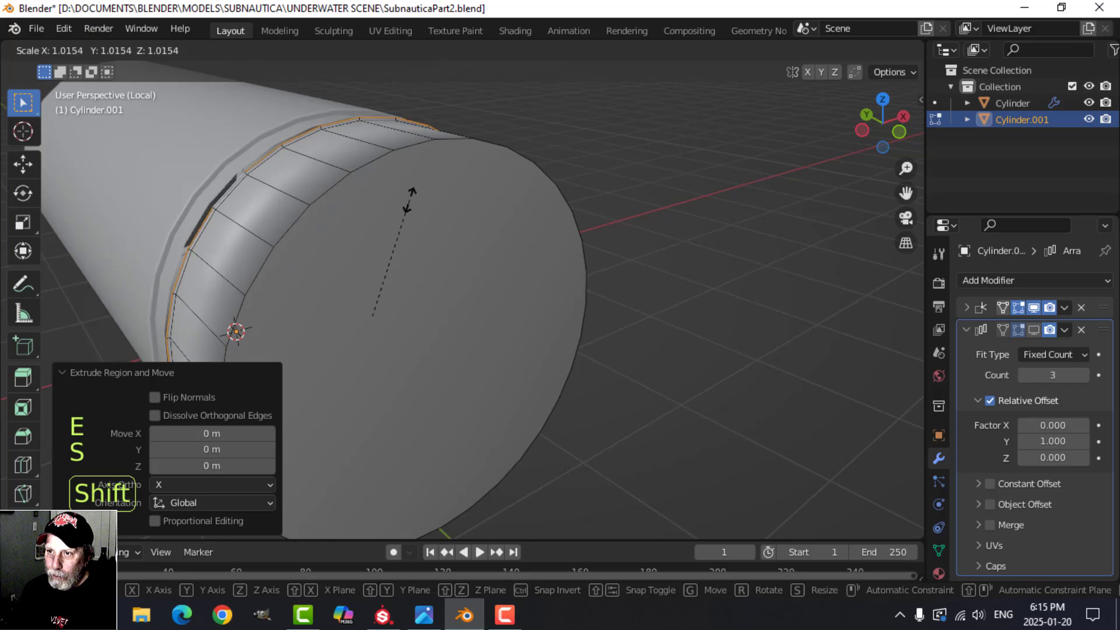
pyautogui.click(411, 195)
# Extrude the rim loop about 0.036 m along Y toward the cylinder, then extrude and scale its edge once more to form a lip
pyautogui.moveTo(426, 192); pyautogui.dragTo(450, 191, button='middle')
pyautogui.keyDown('shift'); pyautogui.moveTo(505, 222); pyautogui.dragTo(565, 256, button='middle'); pyautogui.keyUp('shift')
pyautogui.press('e')
pyautogui.press('e')
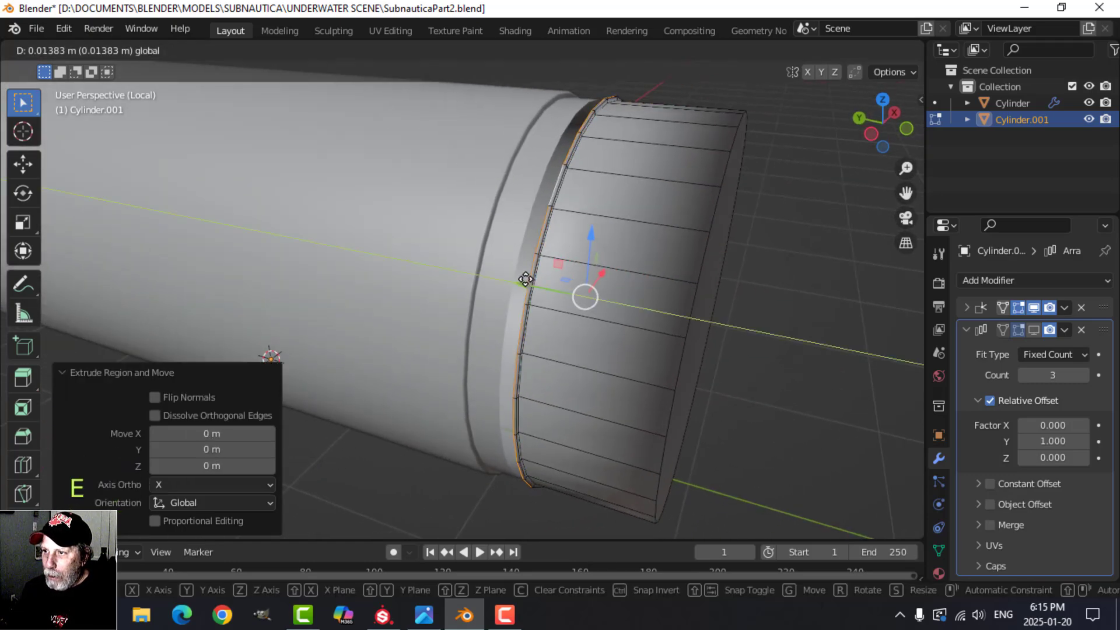
pyautogui.click(522, 278)
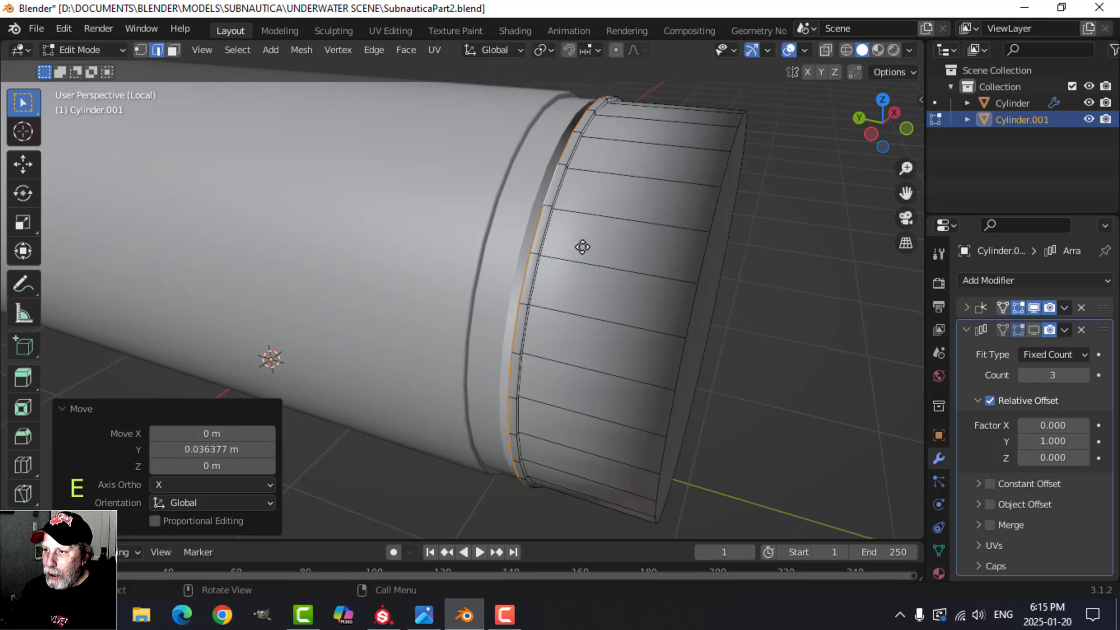
pyautogui.rightClick(582, 247)
pyautogui.press('s')
pyautogui.click(628, 203)
# Move the whole cap about 0.053 m along Y toward the cylinder to close the gap
pyautogui.moveTo(607, 217); pyautogui.dragTo(618, 252, button='middle')
pyautogui.press('a')
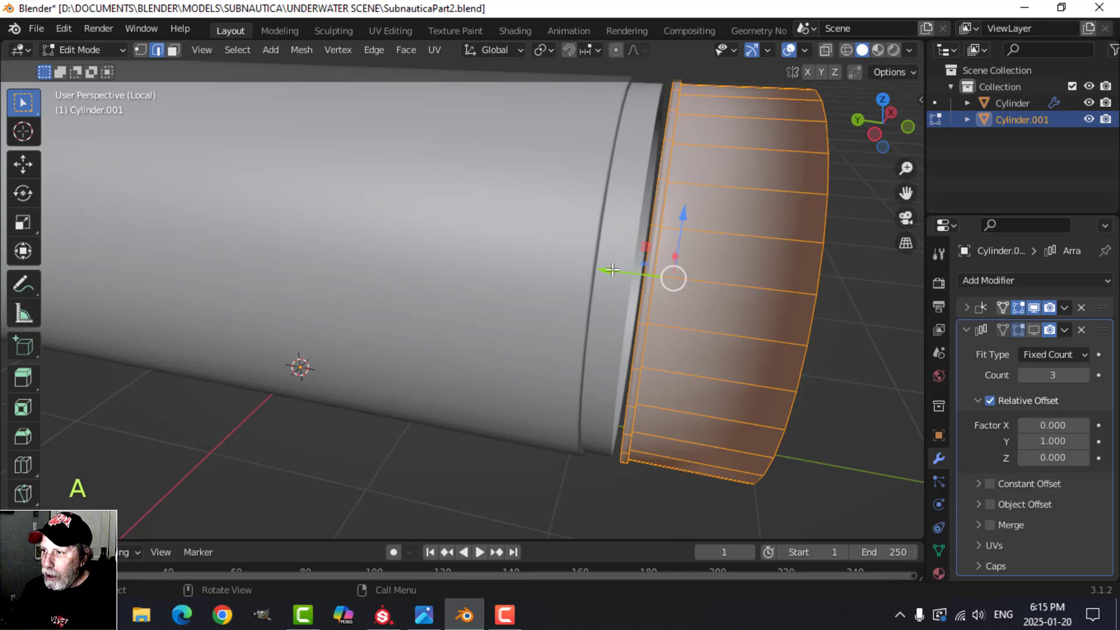
pyautogui.moveTo(611, 269); pyautogui.dragTo(601, 266)
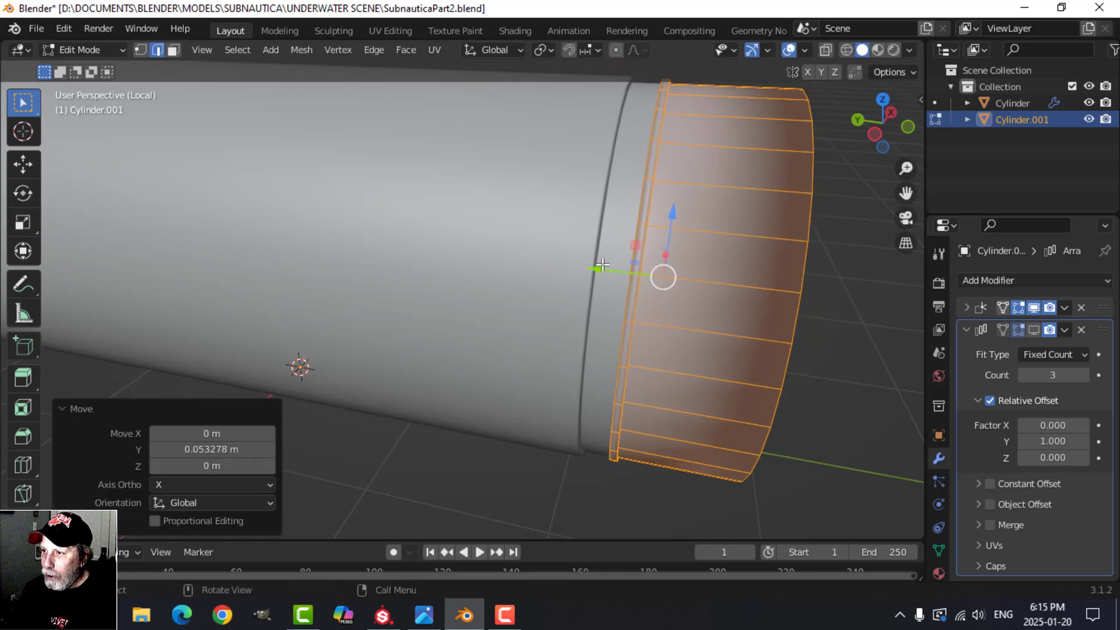
# Bevel the front and back edge loops of the cap's raised rim with a width of 0.0056 m and one segment
pyautogui.moveTo(668, 229); pyautogui.dragTo(629, 241, button='middle')
pyautogui.scroll(3, 388, 227)
pyautogui.scroll(-1, 394, 220)
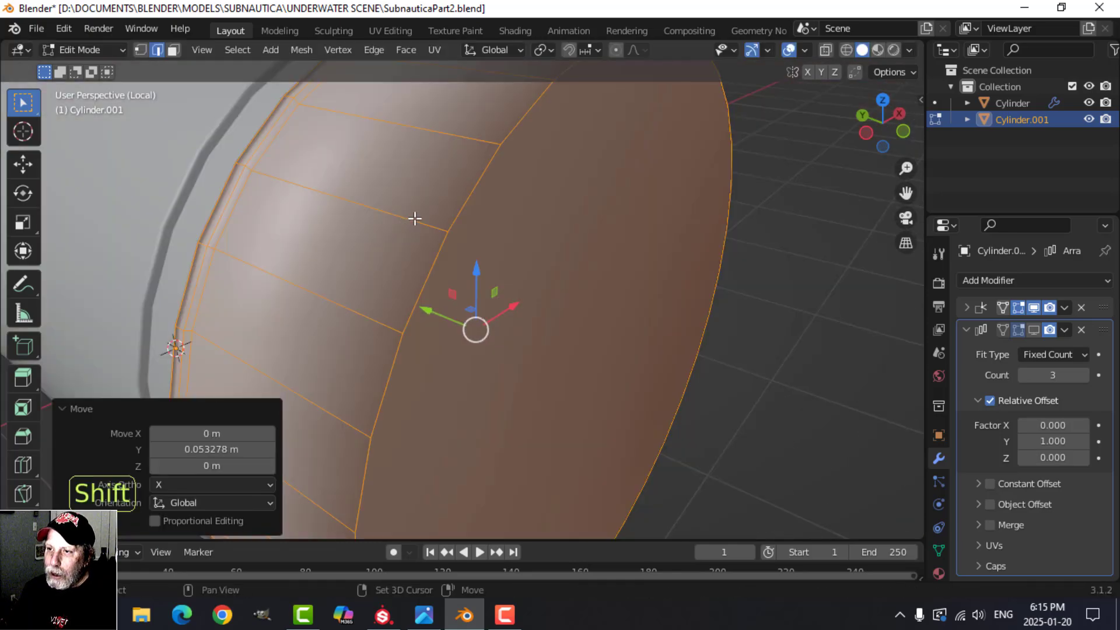
pyautogui.keyDown('shift'); pyautogui.moveTo(414, 217); pyautogui.dragTo(443, 236, button='middle'); pyautogui.keyUp('shift')
pyautogui.moveTo(443, 237); pyautogui.dragTo(463, 245, button='middle')
pyautogui.moveTo(639, 203)
pyautogui.keyDown('shift'); pyautogui.mouseDown(button='middle')
pyautogui.moveTo(620, 200)
pyautogui.moveTo(640, 195)
pyautogui.mouseUp(button='middle'); pyautogui.keyUp('shift')
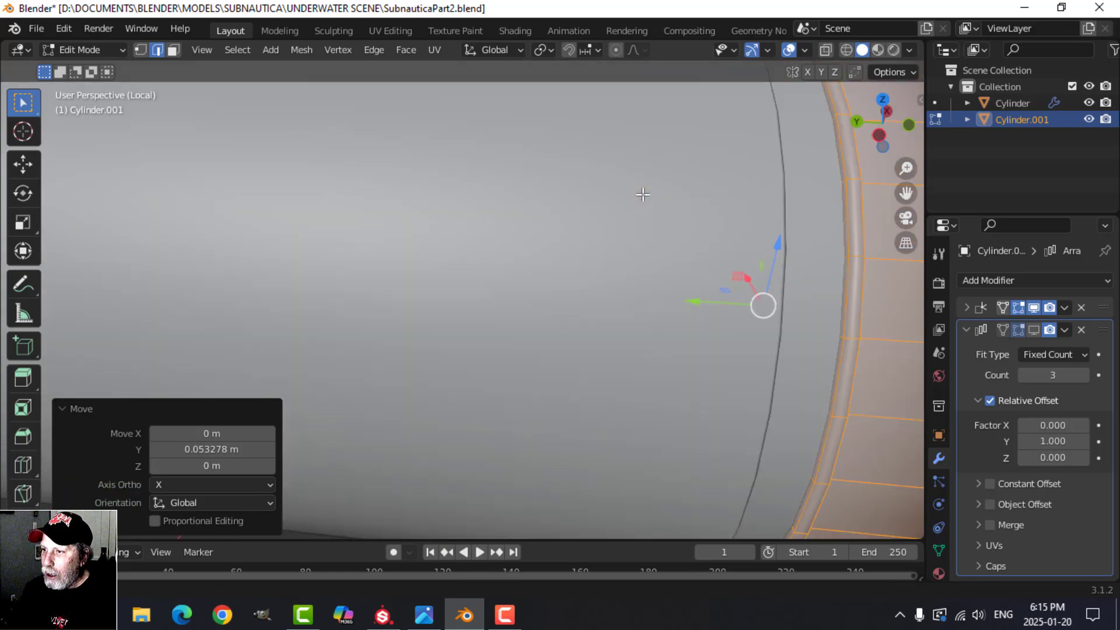
pyautogui.hotkey('alt', 'a')
pyautogui.keyDown('shift'); pyautogui.moveTo(784, 190); pyautogui.dragTo(699, 189, button='middle'); pyautogui.keyUp('shift')
pyautogui.scroll(3, 688, 191)
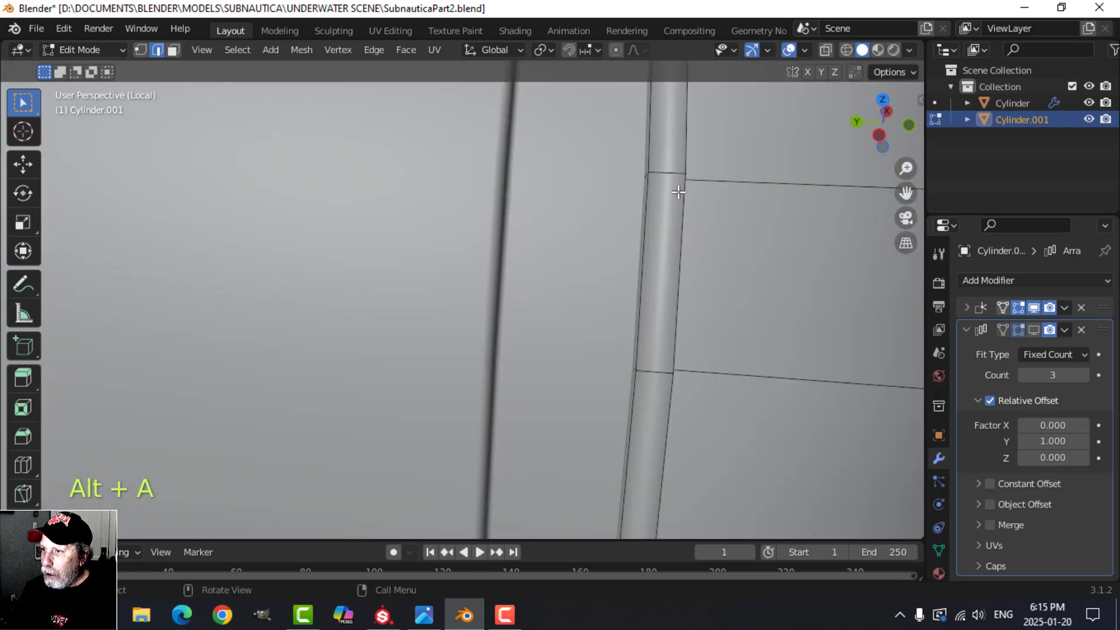
pyautogui.keyDown('alt'); pyautogui.keyDown('shift'); pyautogui.click(650, 146); pyautogui.keyUp('shift'); pyautogui.keyUp('alt')
pyautogui.keyDown('alt'); pyautogui.keyDown('shift'); pyautogui.click(680, 150); pyautogui.keyUp('shift'); pyautogui.keyUp('alt')
pyautogui.keyDown('shift'); pyautogui.moveTo(680, 149); pyautogui.dragTo(495, 207, button='middle'); pyautogui.keyUp('shift')
pyautogui.hotkey('ctrl', 'b')
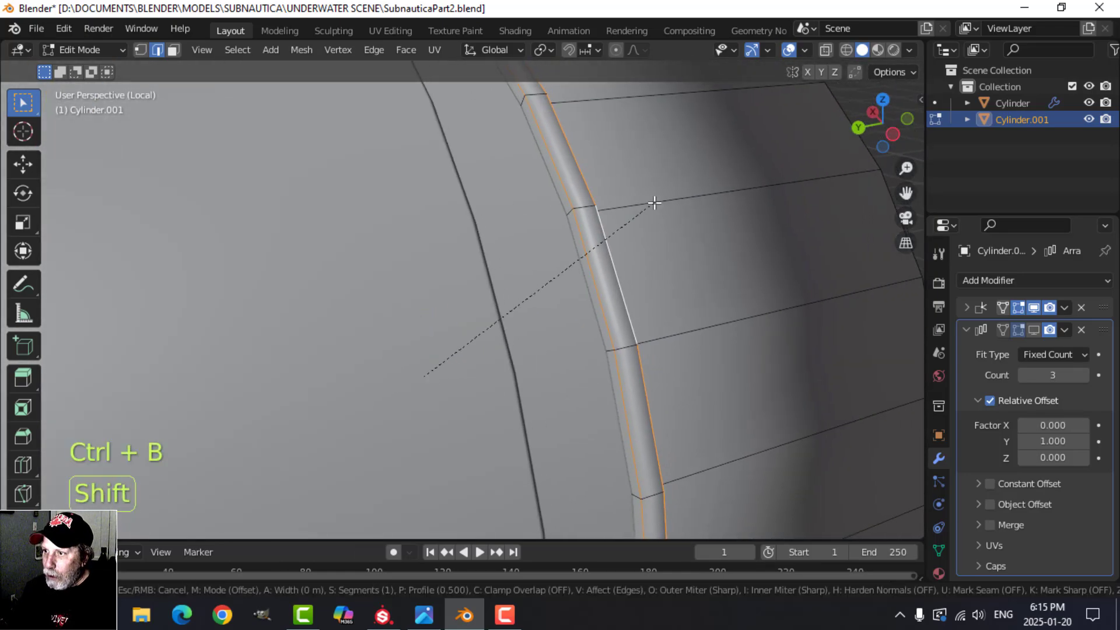
pyautogui.click(673, 188)
# Scale the cap's flat end face to 0.923 to taper the cap
pyautogui.scroll(-6, 672, 187)
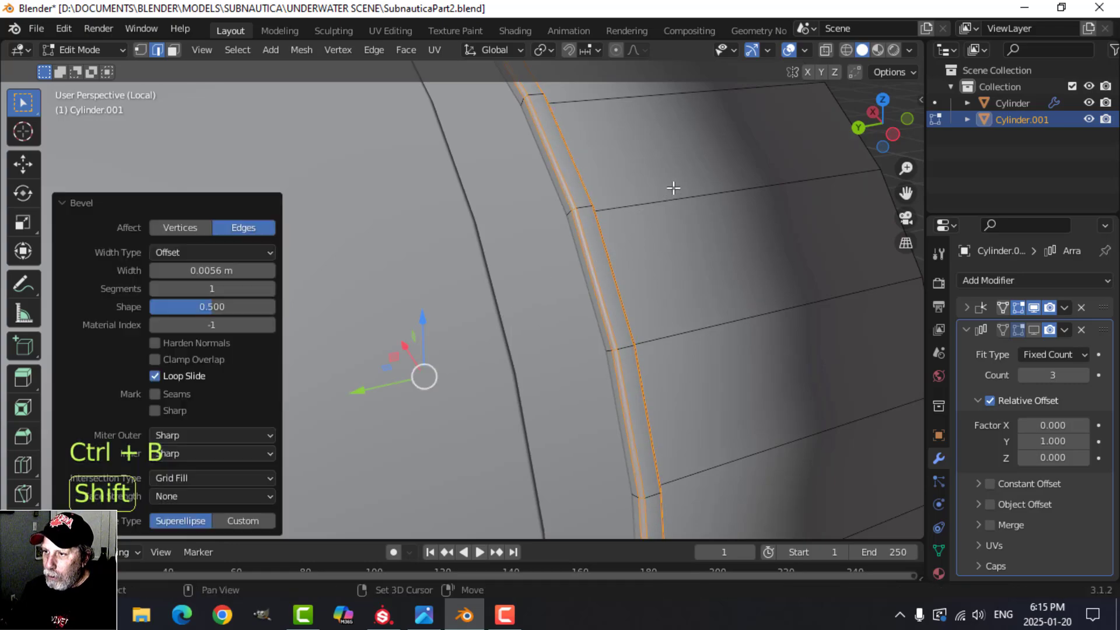
pyautogui.hotkey('alt', 'a')
pyautogui.moveTo(472, 208)
pyautogui.mouseDown(button='middle')
pyautogui.moveTo(463, 180)
pyautogui.moveTo(472, 194)
pyautogui.mouseUp(button='middle')
pyautogui.press('3')
pyautogui.keyDown('shift'); pyautogui.click(397, 200); pyautogui.keyUp('shift')
pyautogui.keyDown('shift'); pyautogui.moveTo(398, 200); pyautogui.dragTo(460, 226, button='middle'); pyautogui.keyUp('shift')
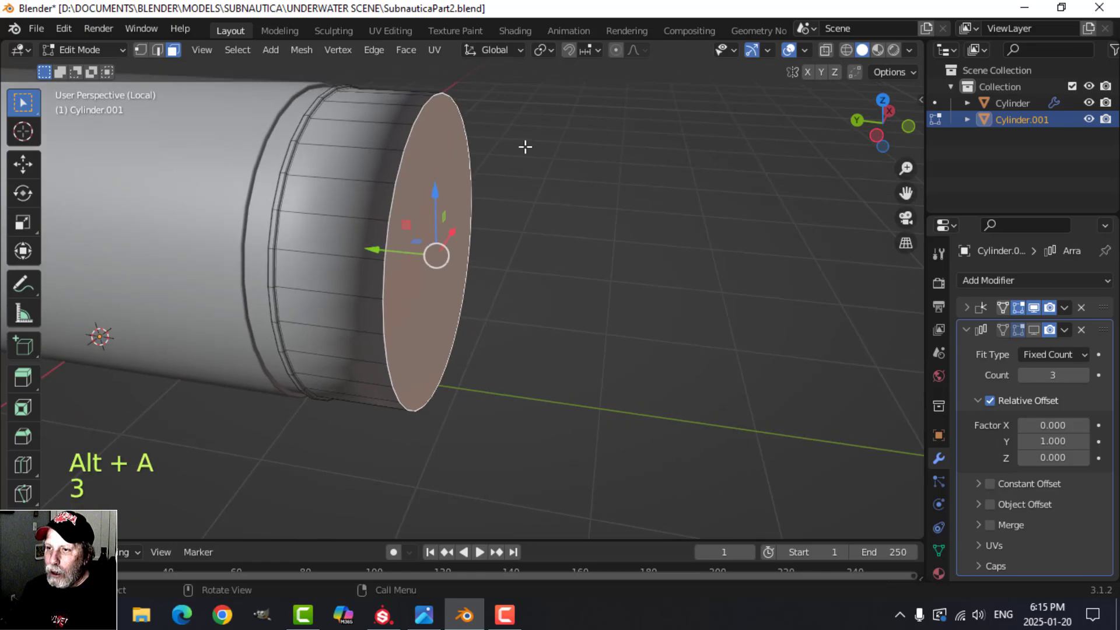
pyautogui.press('s')
pyautogui.click(503, 180)
pyautogui.keyDown('shift'); pyautogui.moveTo(503, 181); pyautogui.dragTo(542, 183, button='middle'); pyautogui.keyUp('shift')
pyautogui.hotkey('ctrl', 'b')
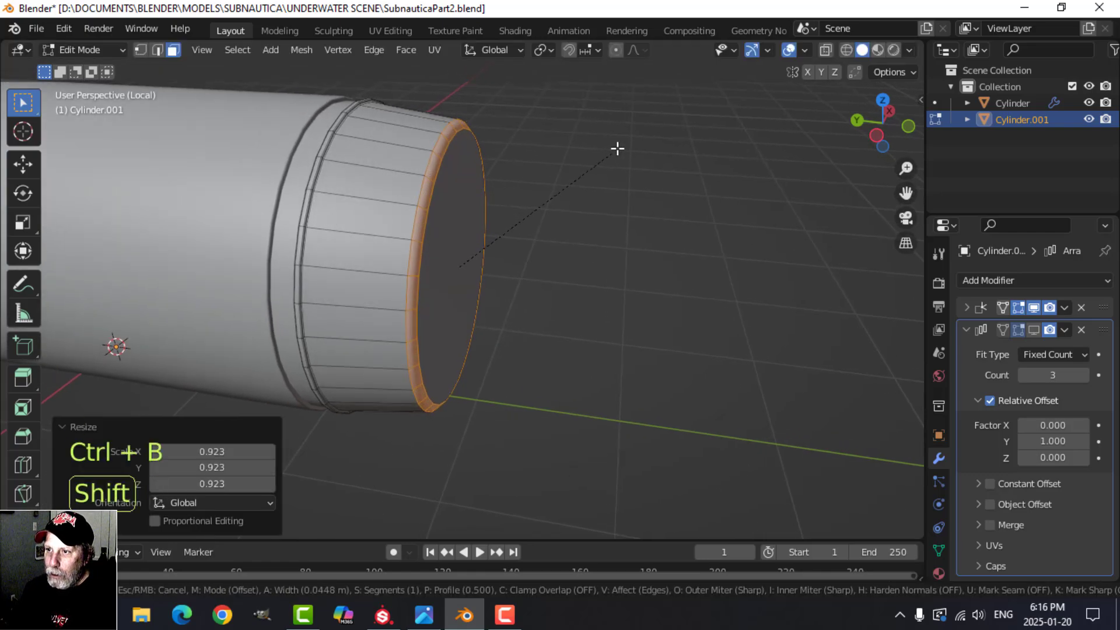
pyautogui.press('Escape')
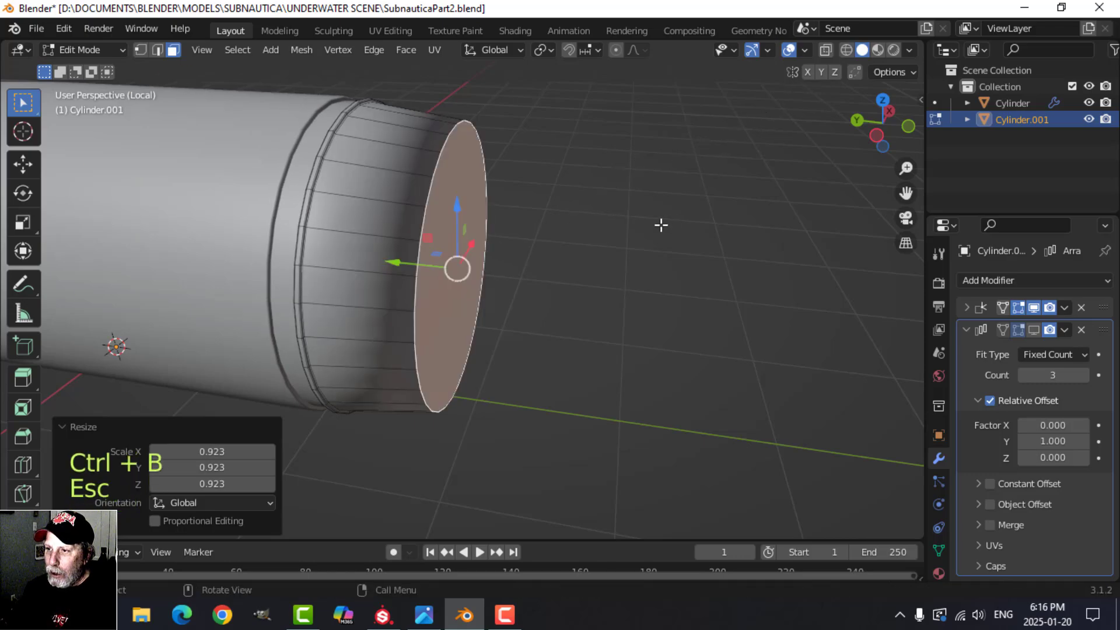
# Bevel the end face's outline by 0.283 m with three segments and shift the rounded section slightly along Y toward the cylinder
pyautogui.scroll(-4, 661, 225)
pyautogui.keyDown('shift'); pyautogui.moveTo(656, 230); pyautogui.dragTo(622, 247, button='middle'); pyautogui.keyUp('shift')
pyautogui.hotkey('ctrl', 'b')
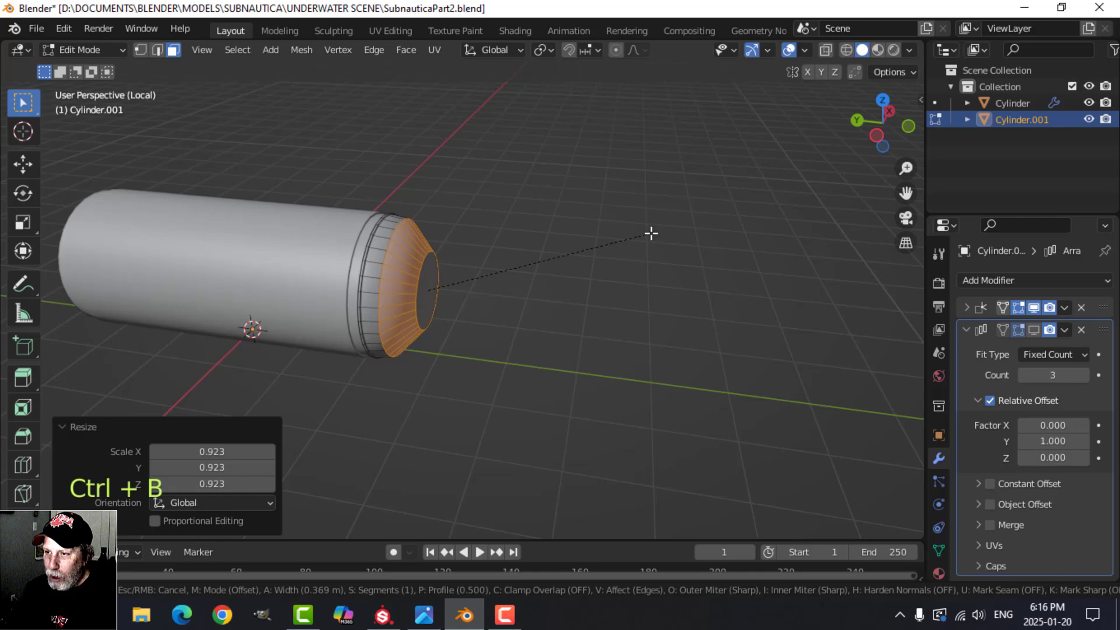
pyautogui.scroll(1, 648, 236)
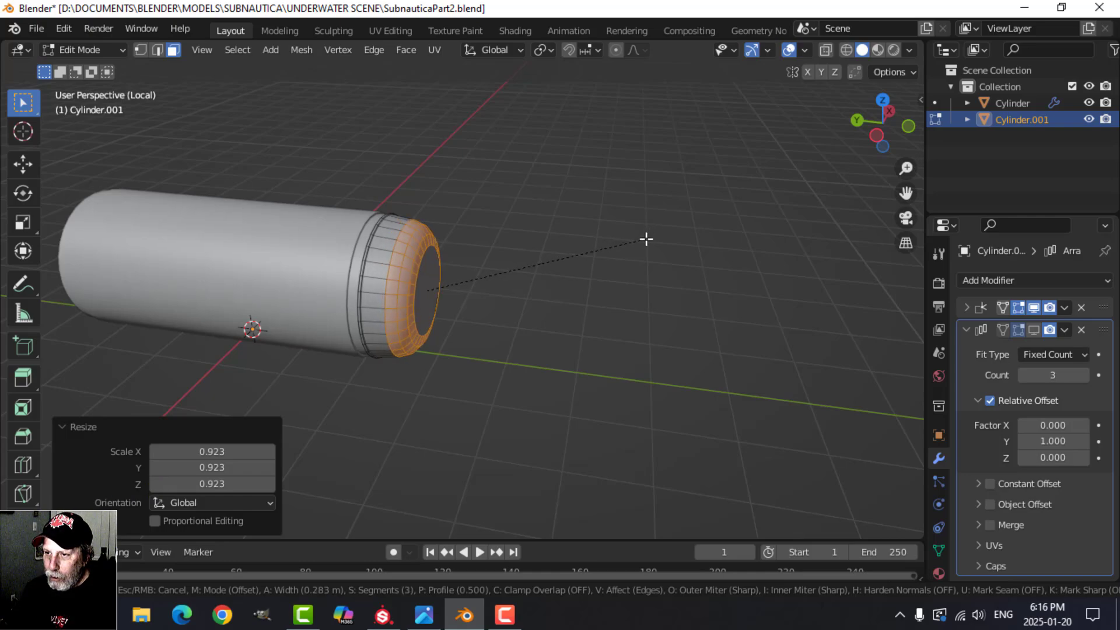
pyautogui.click(646, 239)
pyautogui.moveTo(537, 260); pyautogui.dragTo(530, 260, button='middle')
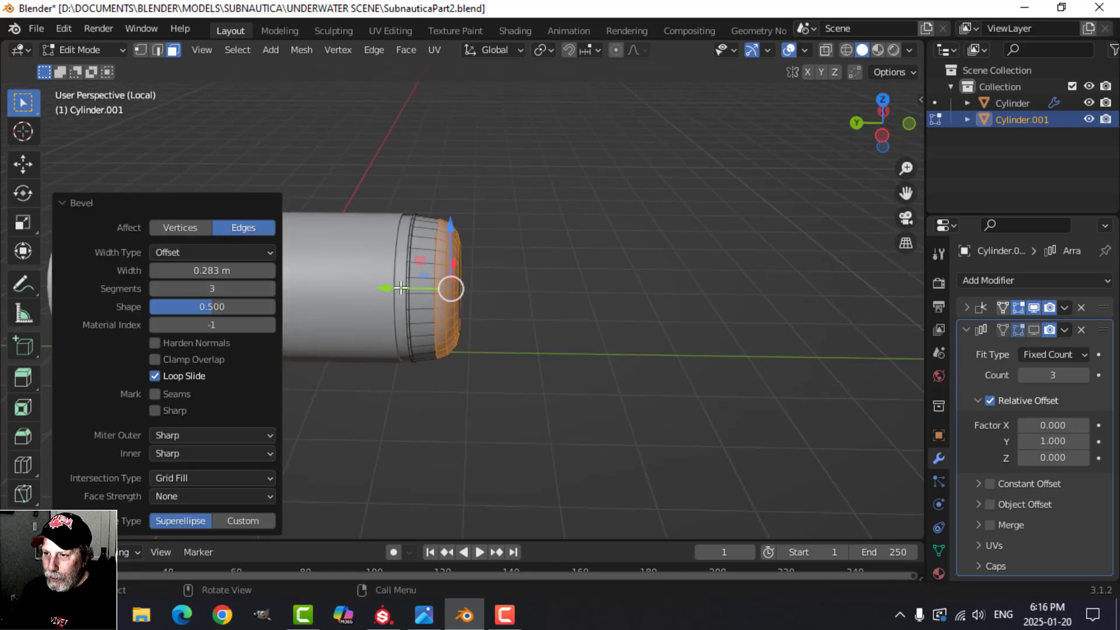
pyautogui.moveTo(400, 288); pyautogui.dragTo(387, 288)
# Delete the flat face at the front of the rounded cap to leave a circular opening
pyautogui.moveTo(387, 288); pyautogui.dragTo(415, 242, button='middle')
pyautogui.hotkey('alt', 'a')
pyautogui.press('3')
pyautogui.click(400, 242)
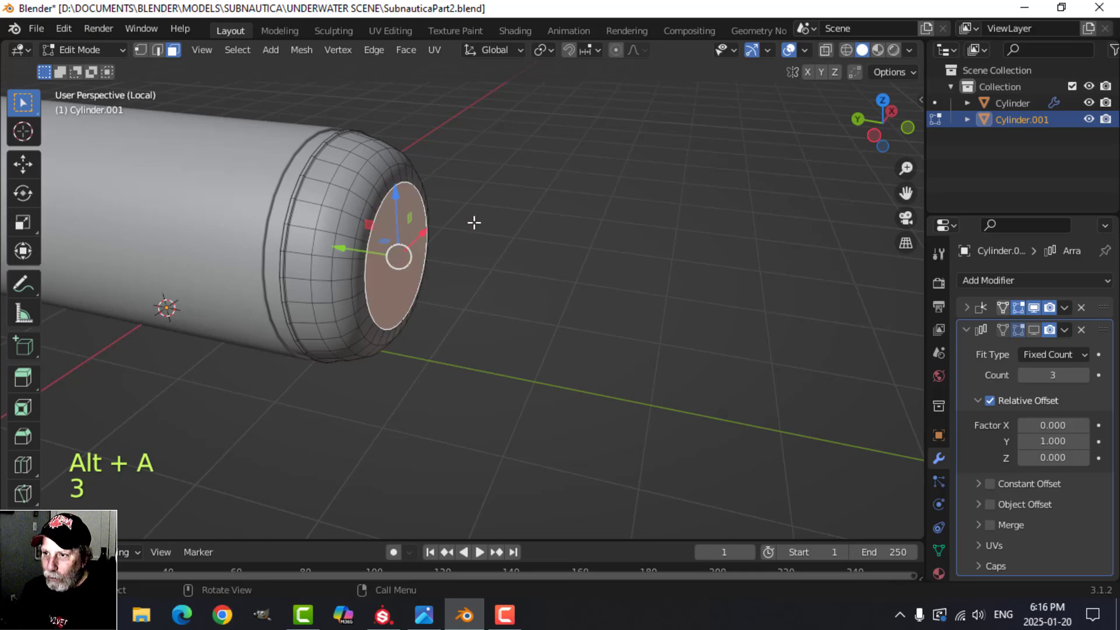
pyautogui.press('x')
pyautogui.click(462, 257)
pyautogui.moveTo(467, 247)
pyautogui.mouseDown(button='middle')
pyautogui.moveTo(443, 245)
pyautogui.moveTo(468, 240)
pyautogui.mouseUp(button='middle')
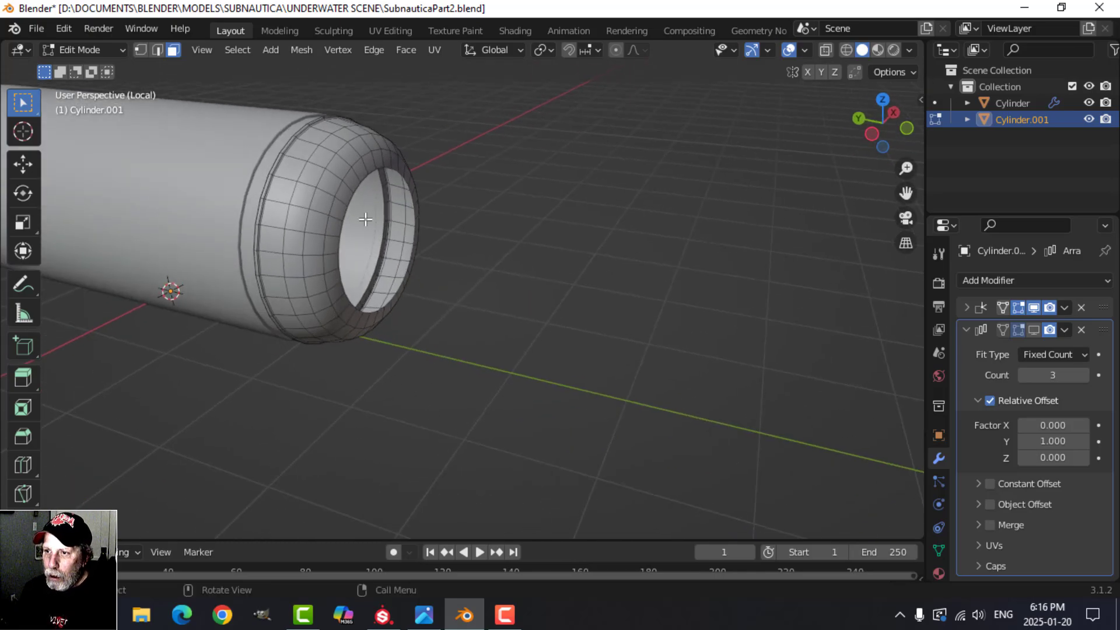
# Delete the ring of faces bordering the cap's front opening to widen it
pyautogui.keyDown('alt'); pyautogui.click(351, 188); pyautogui.keyUp('alt')
pyautogui.press('x')
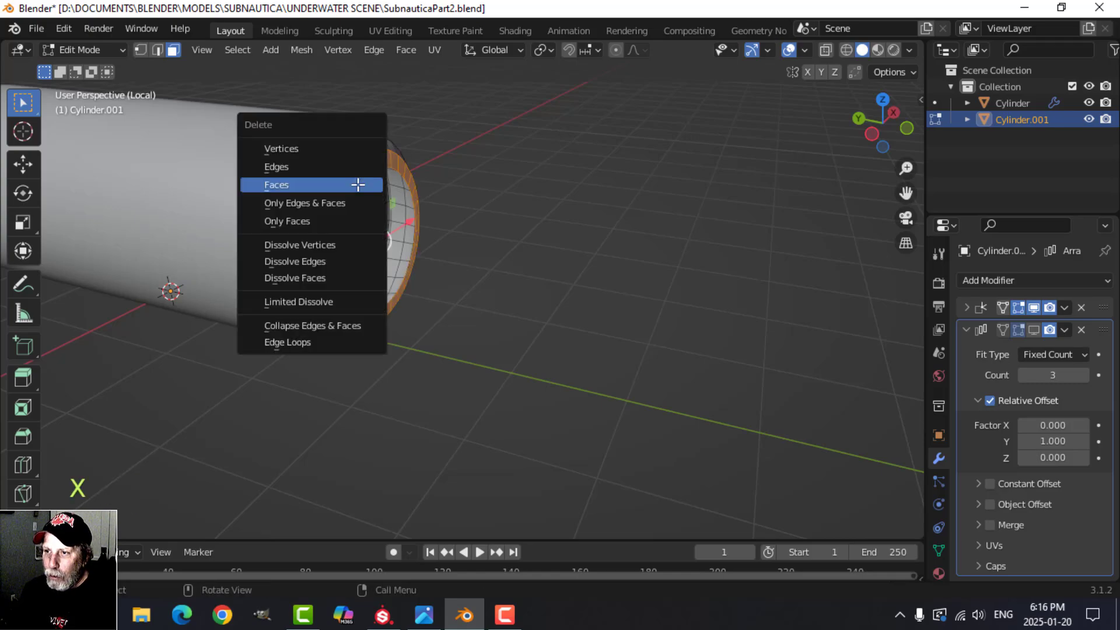
pyautogui.click(357, 184)
pyautogui.moveTo(358, 184); pyautogui.dragTo(471, 211, button='middle')
pyautogui.scroll(3, 477, 208)
pyautogui.press('Tab')
pyautogui.hotkey('alt', 'a')
pyautogui.keyDown('shift'); pyautogui.moveTo(471, 211); pyautogui.dragTo(481, 265, button='middle'); pyautogui.keyUp('shift')
# Extrude the edge loop around the cap's opening about 0.045 m outward along negative Y
pyautogui.click(404, 191)
pyautogui.press('Tab')
pyautogui.scroll(4, 420, 207)
pyautogui.keyDown('shift'); pyautogui.moveTo(435, 220); pyautogui.dragTo(492, 220, button='middle'); pyautogui.keyUp('shift')
pyautogui.scroll(-3, 449, 239)
pyautogui.press('2')
pyautogui.keyDown('alt'); pyautogui.keyDown('shift'); pyautogui.click(474, 230); pyautogui.keyUp('shift'); pyautogui.keyUp('alt')
pyautogui.press('e')
pyautogui.rightClick(480, 247)
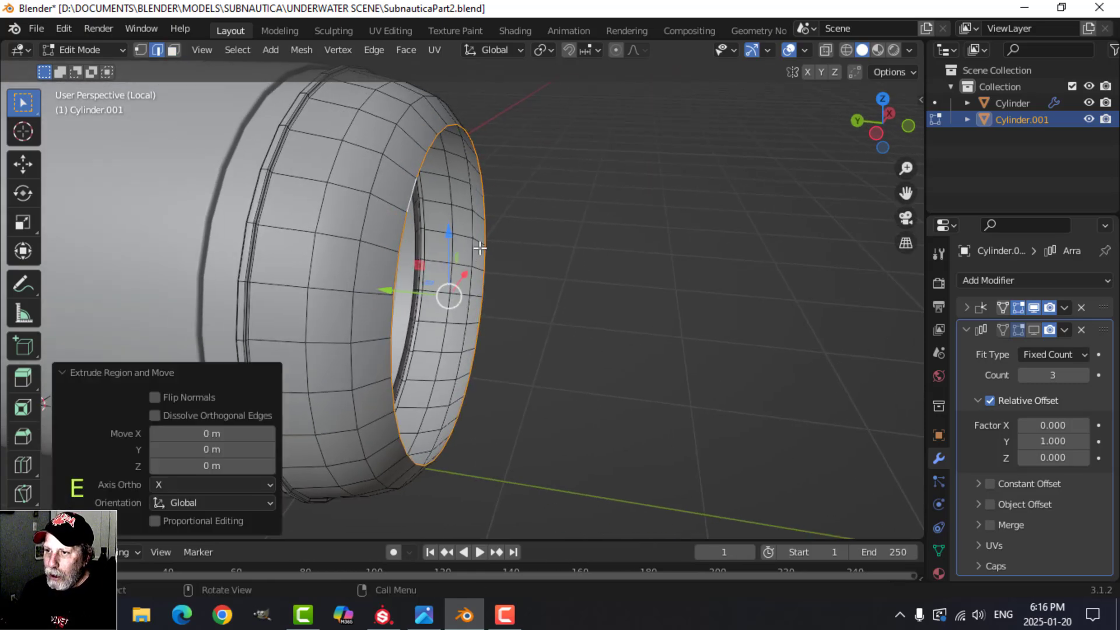
pyautogui.press('g')
pyautogui.press('y')
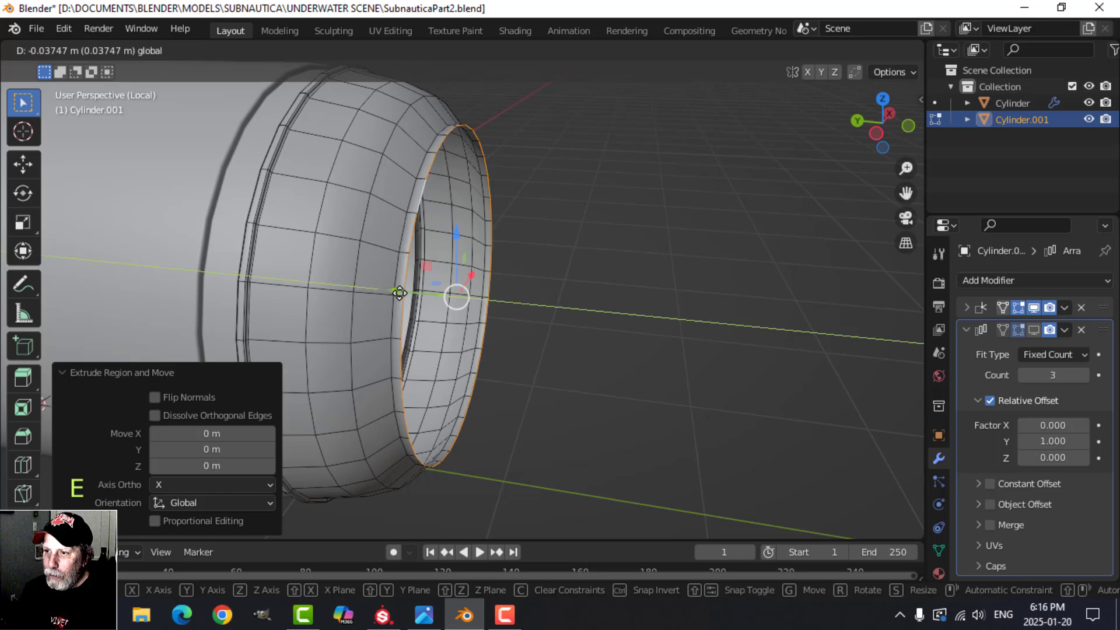
pyautogui.click(399, 293)
# Extrude the opening's front edge loop inward and scale it to 0.944 to form a narrow lip
pyautogui.keyDown('shift'); pyautogui.moveTo(458, 266); pyautogui.dragTo(467, 260, button='middle'); pyautogui.keyUp('shift')
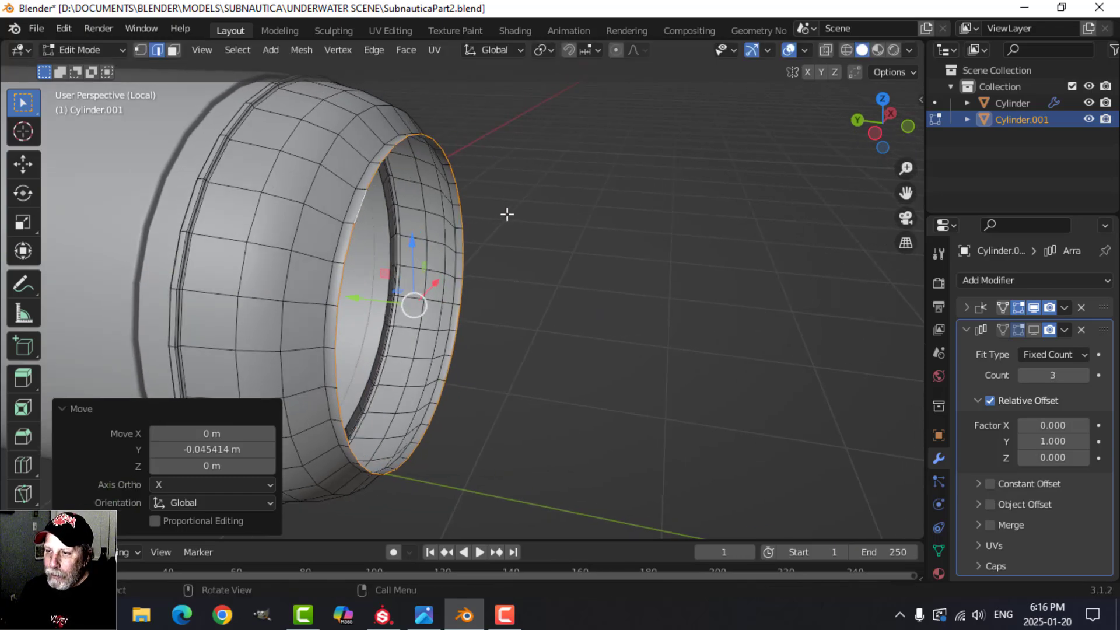
pyautogui.press('e')
pyautogui.press('s')
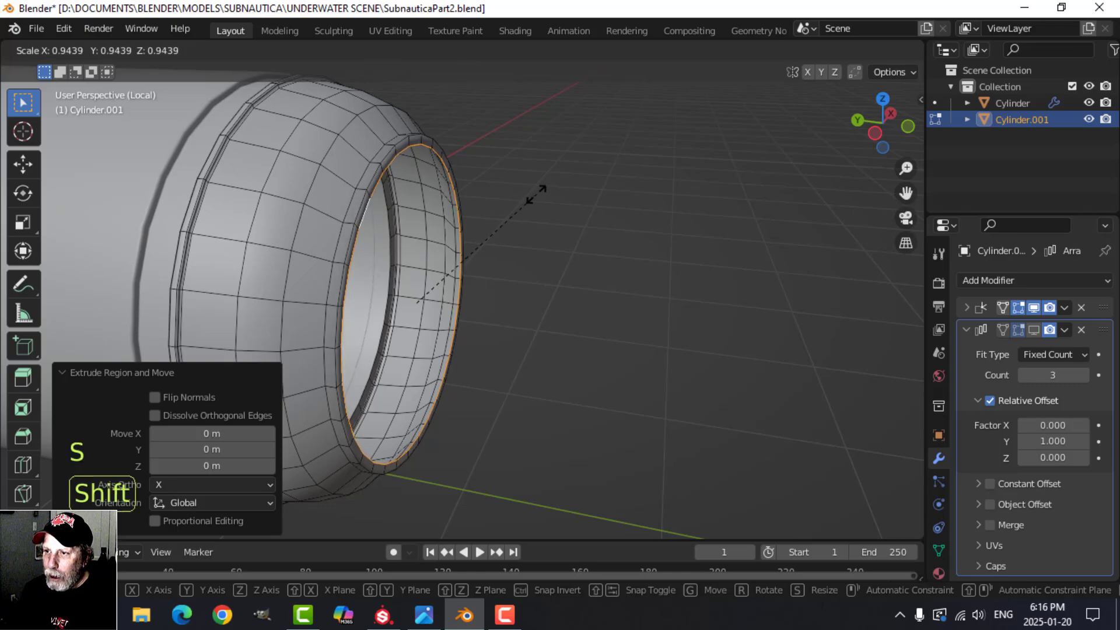
pyautogui.click(535, 194)
# Extrude the lip's inner edge loop about 0.063 m along Y back into the cap
pyautogui.moveTo(534, 245)
pyautogui.mouseDown(button='middle')
pyautogui.moveTo(550, 248)
pyautogui.moveTo(523, 251)
pyautogui.mouseUp(button='middle')
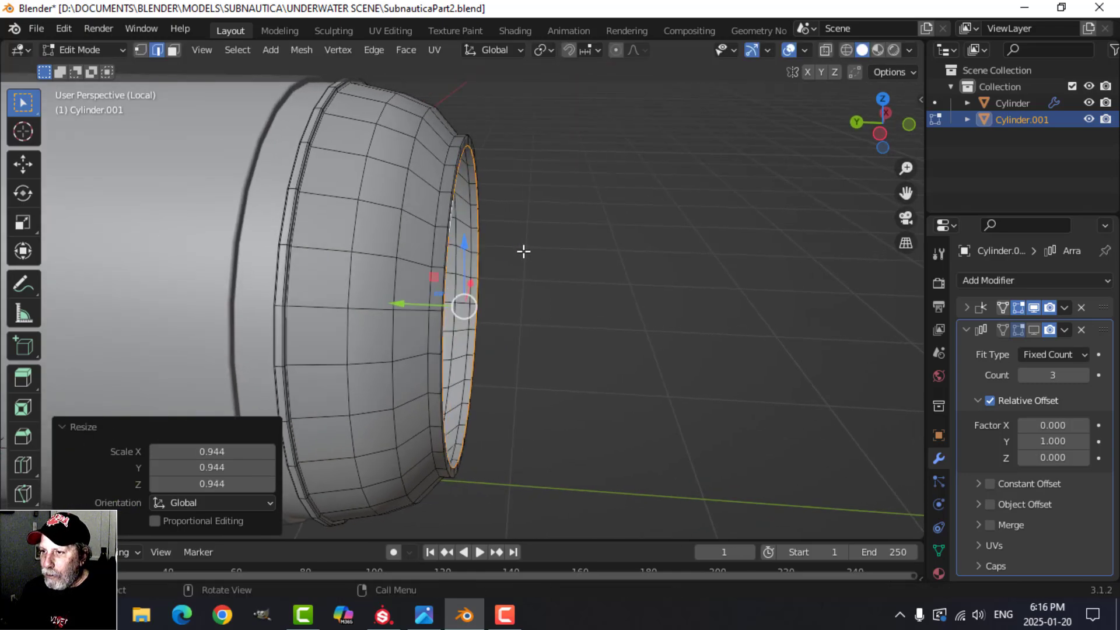
pyautogui.press('e')
pyautogui.press('y')
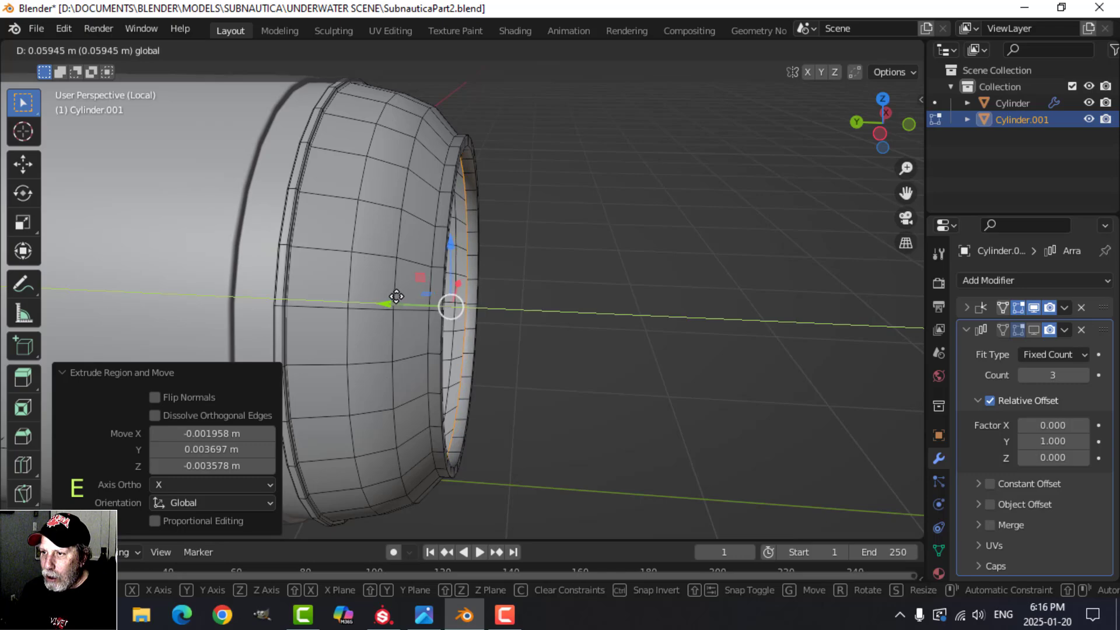
pyautogui.click(395, 296)
# Extrude the recessed edge loop inward at a scale of 0.885 and fine-tune the size of the resulting ledge
pyautogui.moveTo(475, 278)
pyautogui.mouseDown(button='middle')
pyautogui.moveTo(440, 277)
pyautogui.moveTo(475, 269)
pyautogui.moveTo(479, 256)
pyautogui.mouseUp(button='middle')
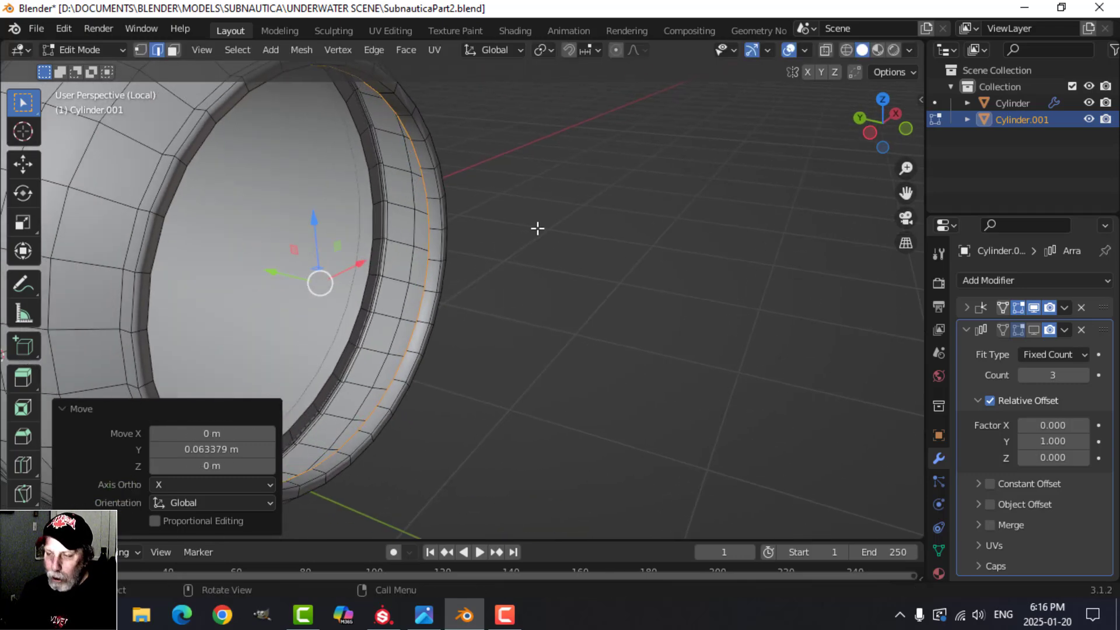
pyautogui.press('e')
pyautogui.press('s')
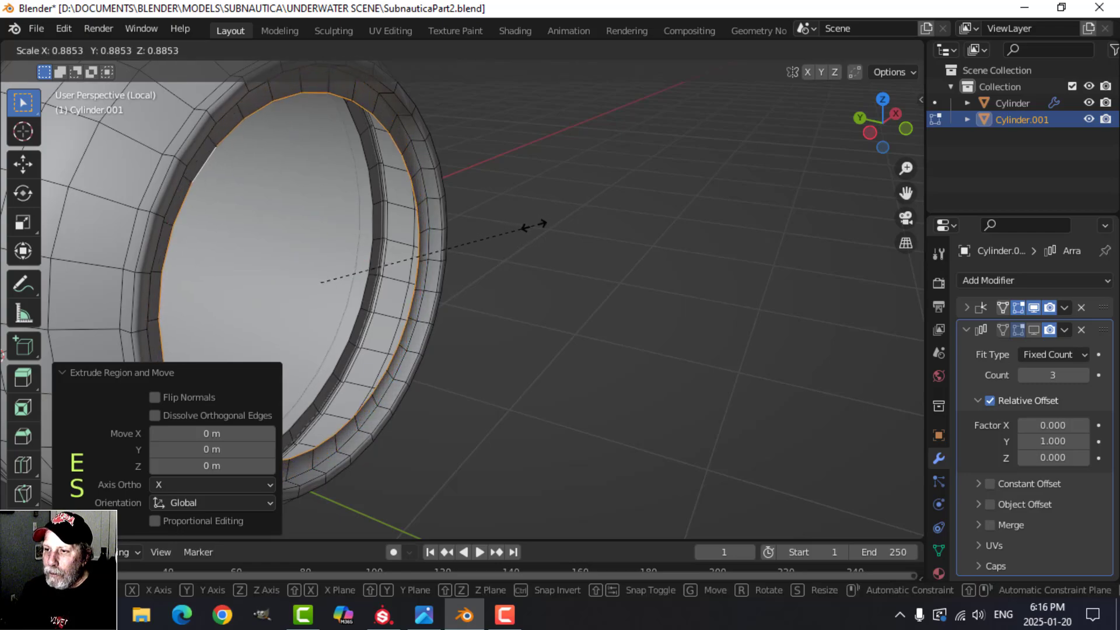
pyautogui.click(532, 225)
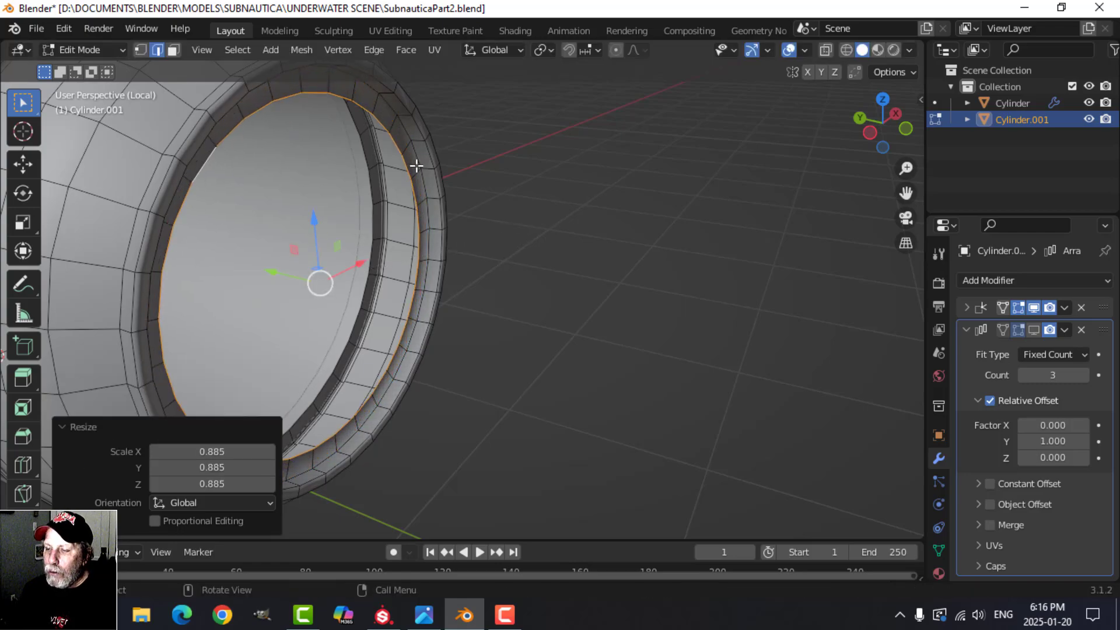
pyautogui.press('s')
pyautogui.click(449, 236)
# Extrude the ledge's inner edge loop about 0.495 m along Y into the cap to form an inner wall
pyautogui.keyDown('shift'); pyautogui.moveTo(448, 236); pyautogui.dragTo(508, 231, button='middle'); pyautogui.keyUp('shift')
pyautogui.press('e')
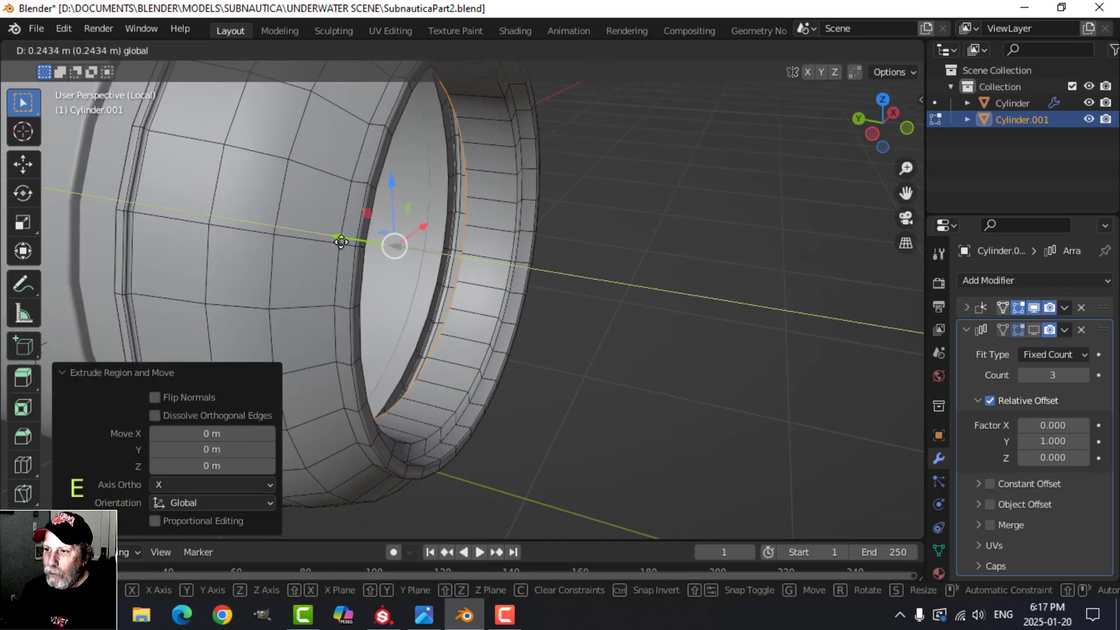
pyautogui.moveTo(288, 234); pyautogui.dragTo(286, 233)
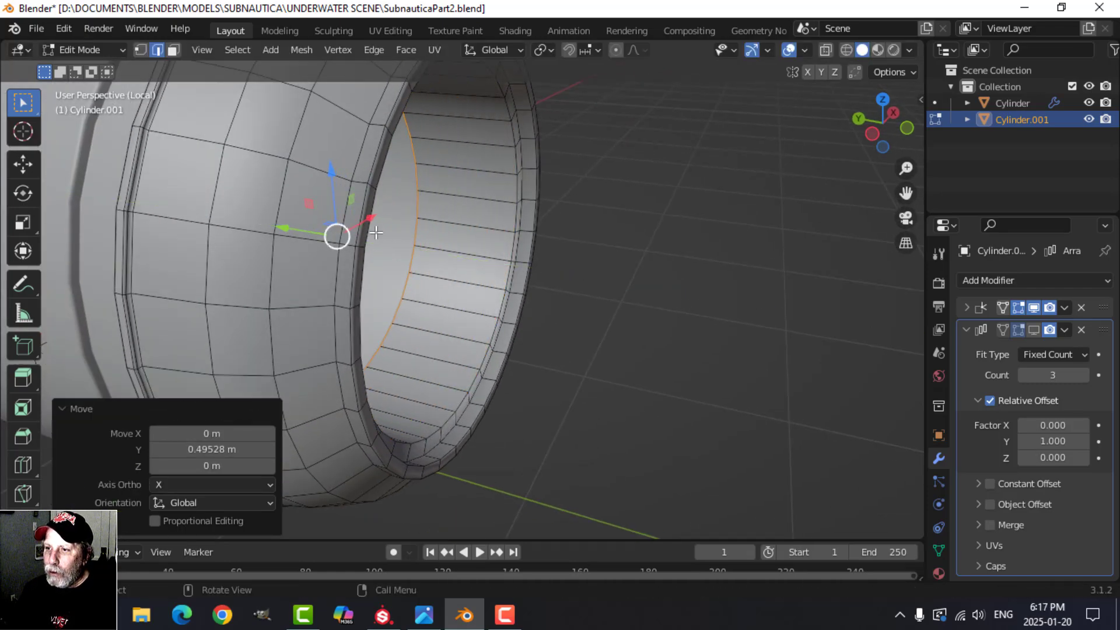
# Inspect the opening's inner wall and the cap's outer profile from several angles
pyautogui.scroll(-3, 442, 245)
pyautogui.moveTo(442, 245); pyautogui.dragTo(513, 268, button='middle')
pyautogui.scroll(3, 395, 232)
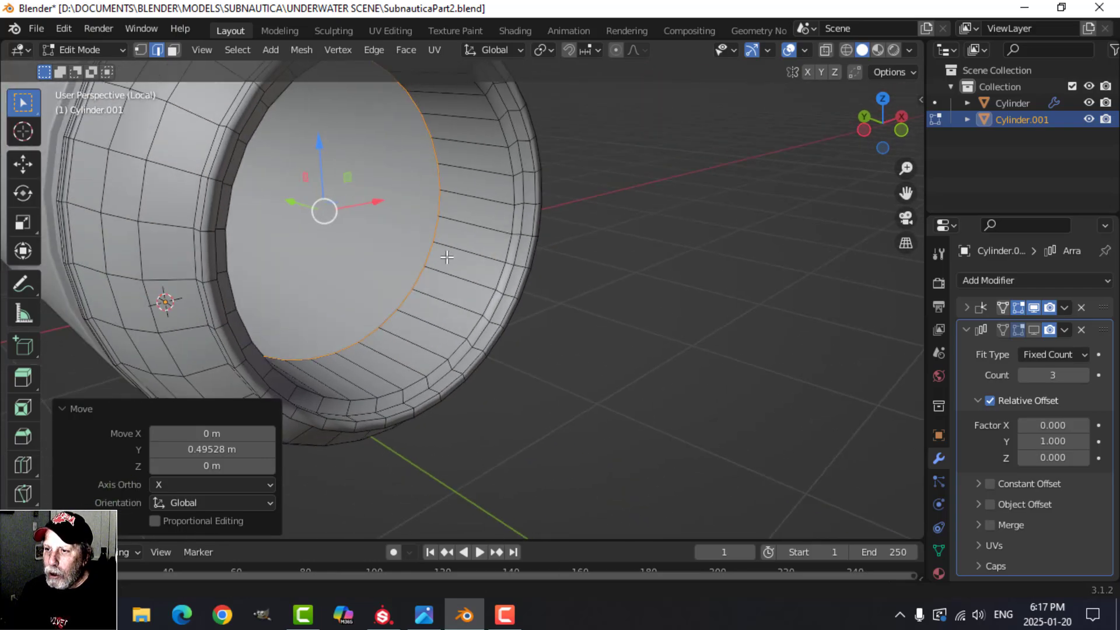
pyautogui.moveTo(406, 270); pyautogui.dragTo(457, 274, button='middle')
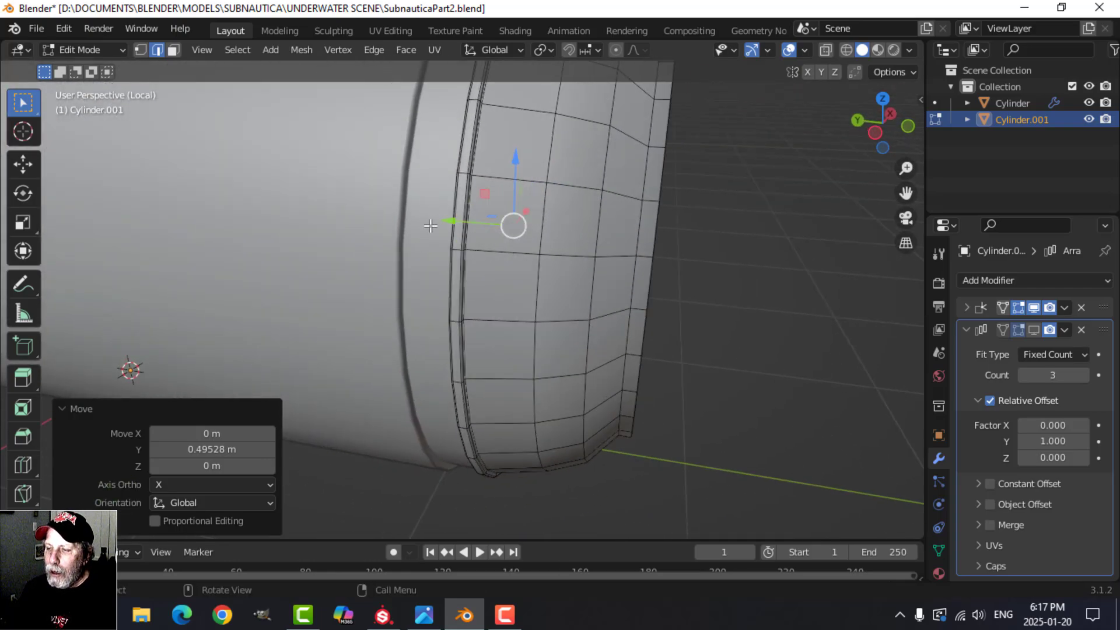
pyautogui.scroll(-1, 576, 249)
pyautogui.moveTo(575, 251); pyautogui.dragTo(337, 232, button='middle')
pyautogui.scroll(1, 484, 248)
pyautogui.press('Tab')
pyautogui.scroll(2, 467, 257)
# Bevel the inner and outer edge loops of the opening's front lip by 0.011 m with one segment
pyautogui.press('Tab')
pyautogui.hotkey('alt', 'a')
pyautogui.keyDown('alt'); pyautogui.keyDown('shift'); pyautogui.click(300, 151); pyautogui.keyUp('shift'); pyautogui.keyUp('alt')
pyautogui.scroll(-2, 373, 171)
pyautogui.scroll(1, 320, 229)
pyautogui.hotkey('ctrl', 'b')
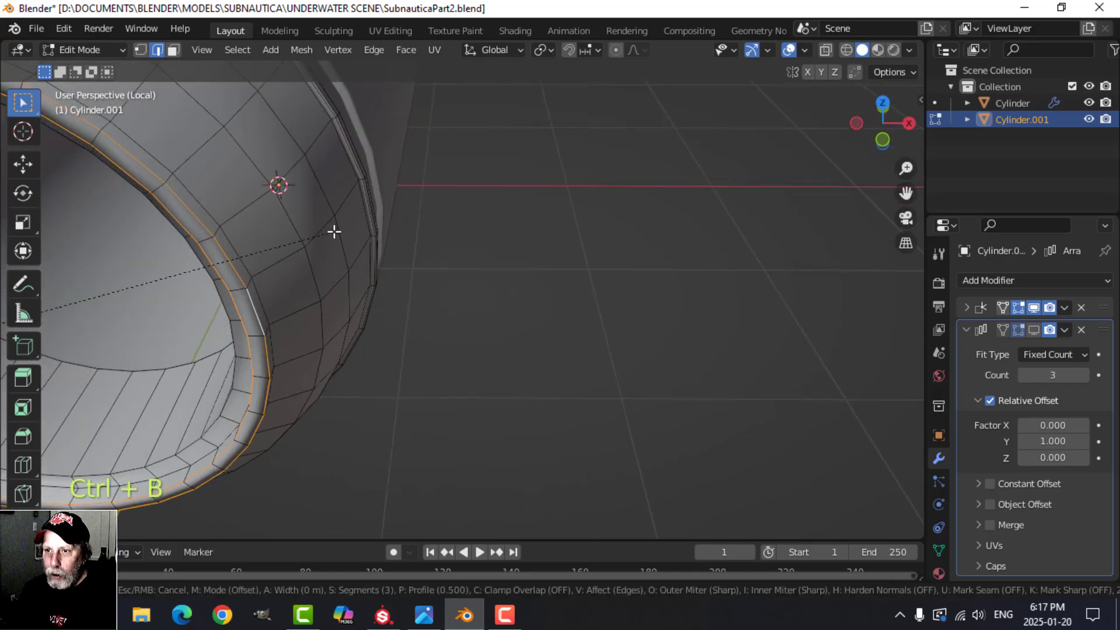
pyautogui.scroll(-2, 337, 226)
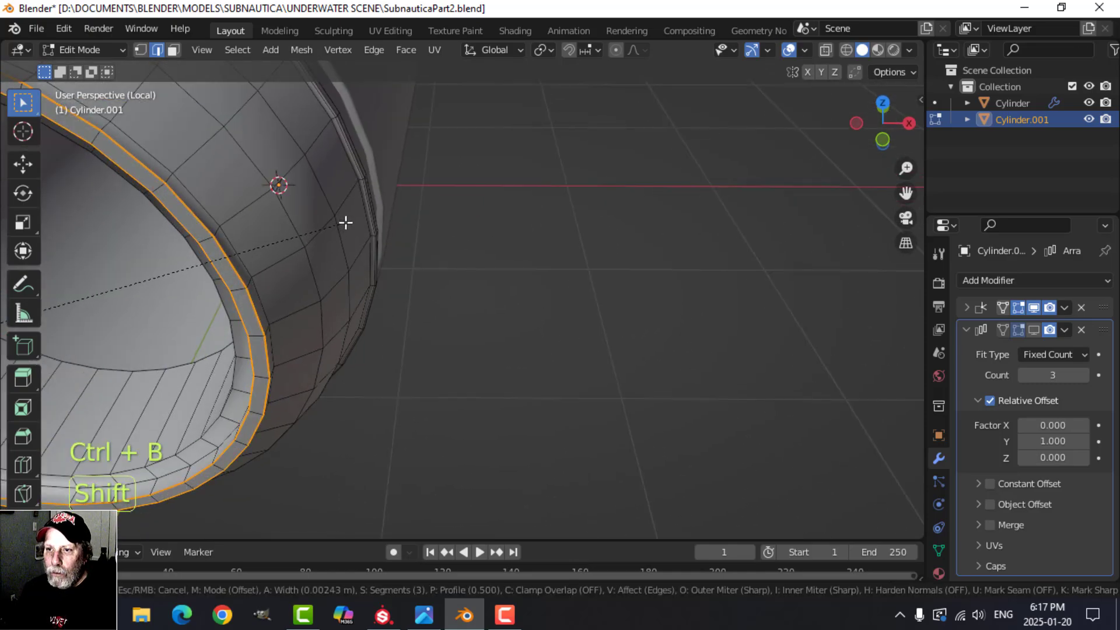
pyautogui.click(375, 209)
# Bevel the edge loops of the recessed ledge inside the opening by 0.0113 m with one segment
pyautogui.keyDown('alt'); pyautogui.middleClick(376, 210); pyautogui.keyUp('alt')
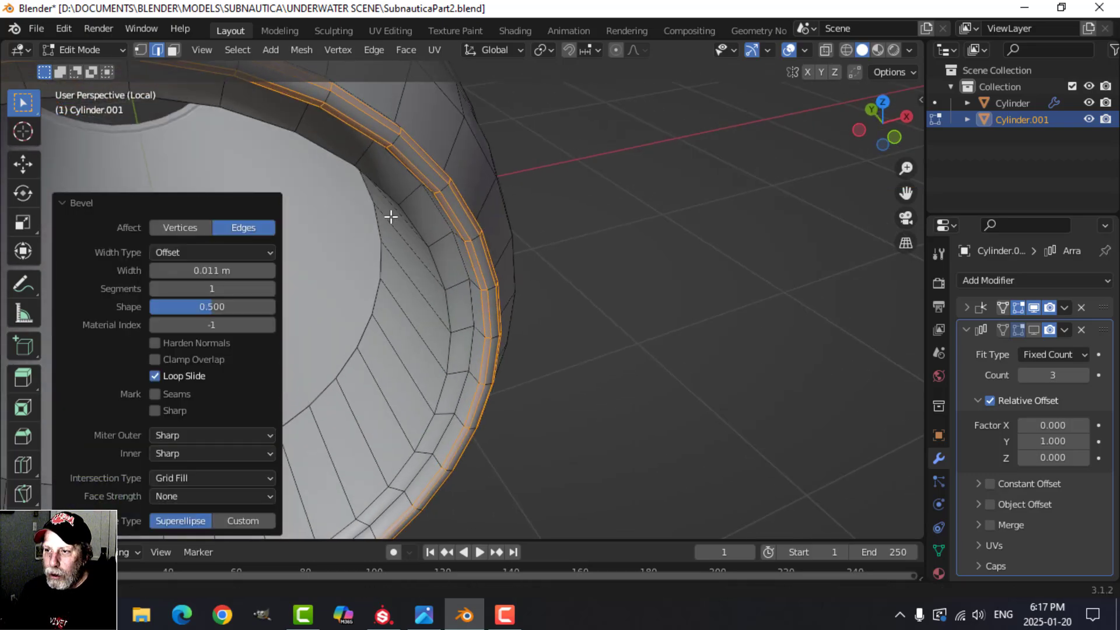
pyautogui.hotkey('alt', 'a')
pyautogui.moveTo(488, 194); pyautogui.dragTo(506, 191, button='middle')
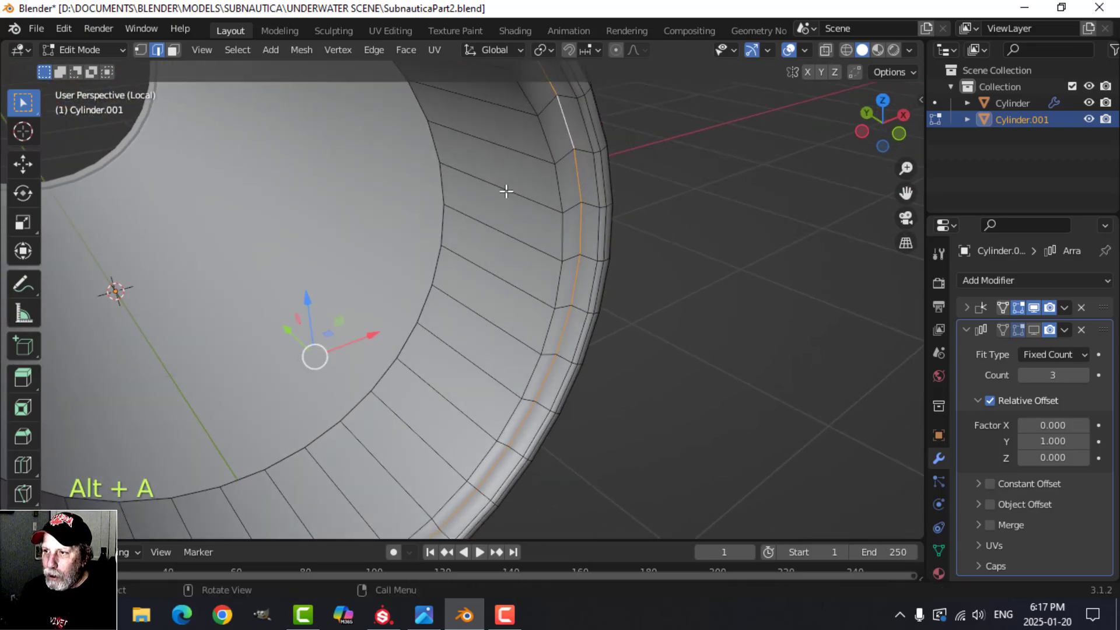
pyautogui.hotkey('ctrl', 'b')
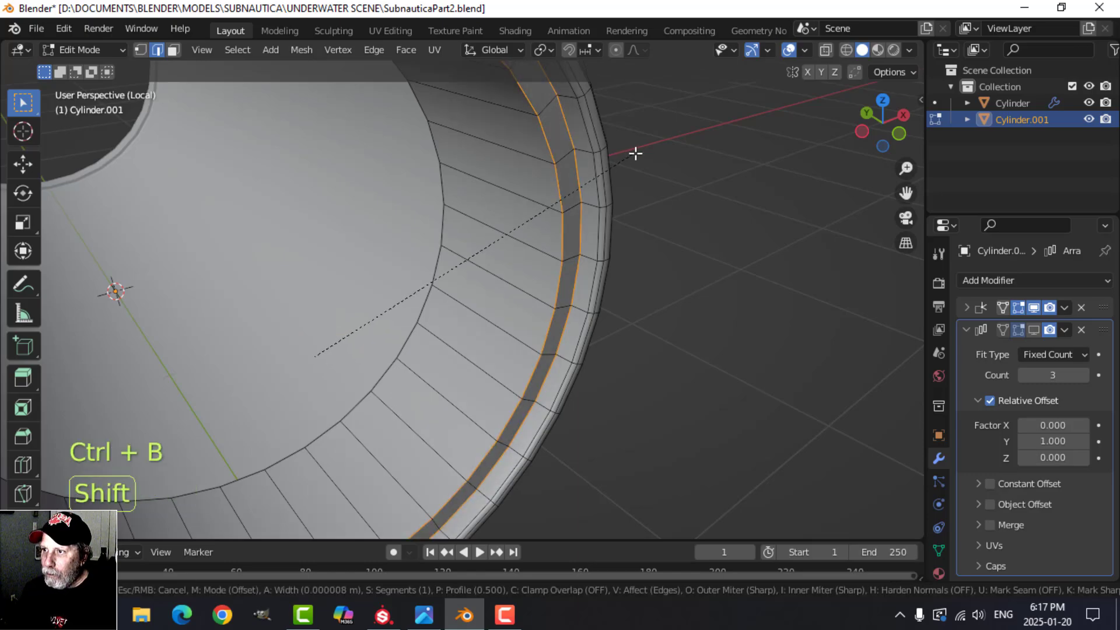
pyautogui.click(680, 122)
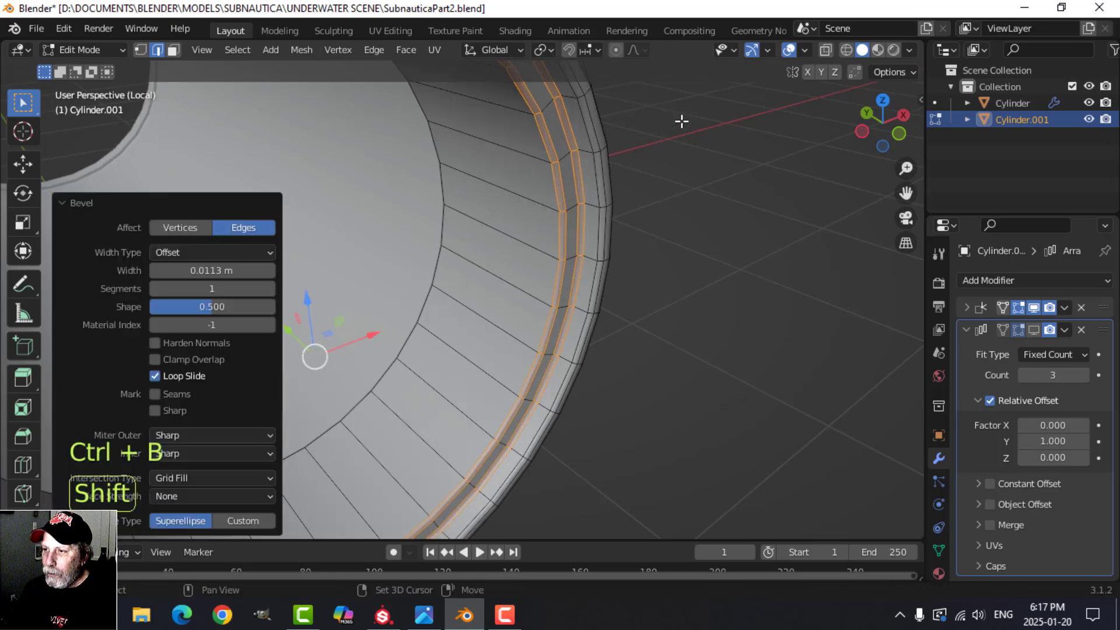
# Inspect the bevelled lip and recessed ledge around the opening in Object Mode from several angles
pyautogui.press('Tab')
pyautogui.scroll(-3, 657, 192)
pyautogui.keyDown('alt'); pyautogui.middleClick(481, 242); pyautogui.keyUp('alt')
pyautogui.moveTo(527, 212); pyautogui.dragTo(495, 201, button='middle')
pyautogui.moveTo(496, 201); pyautogui.dragTo(450, 225, button='middle')
pyautogui.scroll(2, 504, 209)
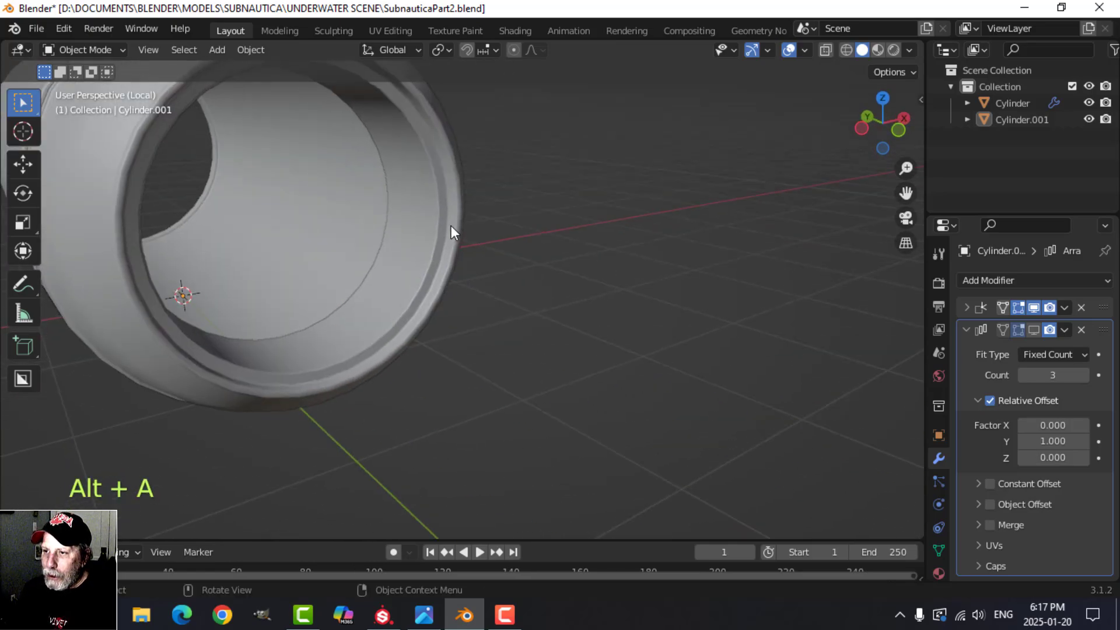
pyautogui.scroll(2, 450, 225)
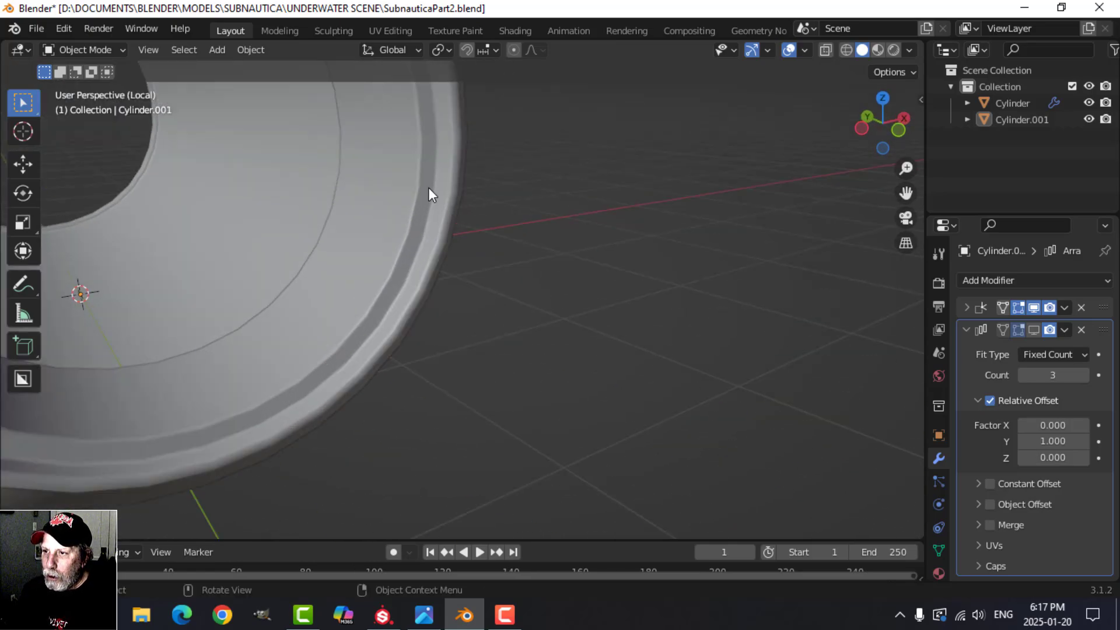
pyautogui.moveTo(432, 125); pyautogui.dragTo(448, 198, button='middle')
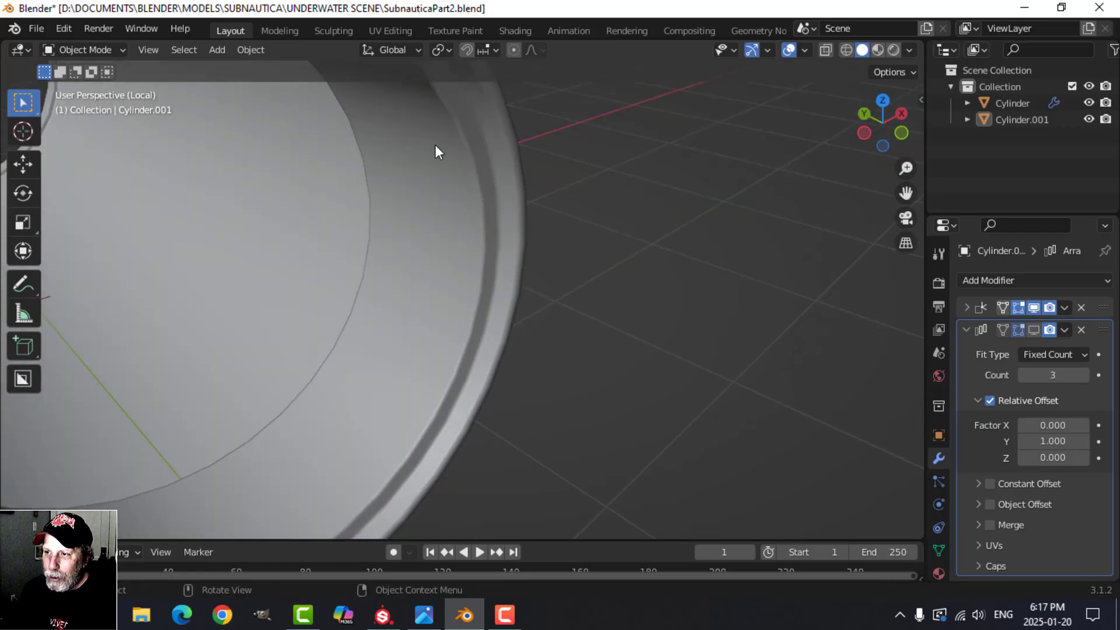
pyautogui.moveTo(454, 241); pyautogui.dragTo(533, 164, button='middle')
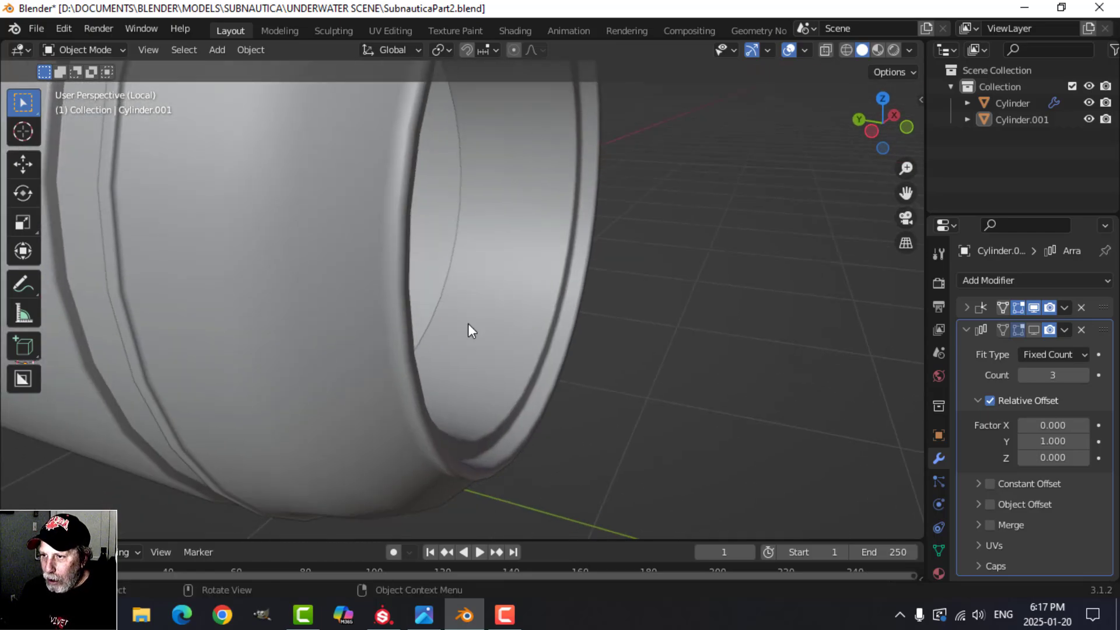
pyautogui.scroll(-2, 507, 328)
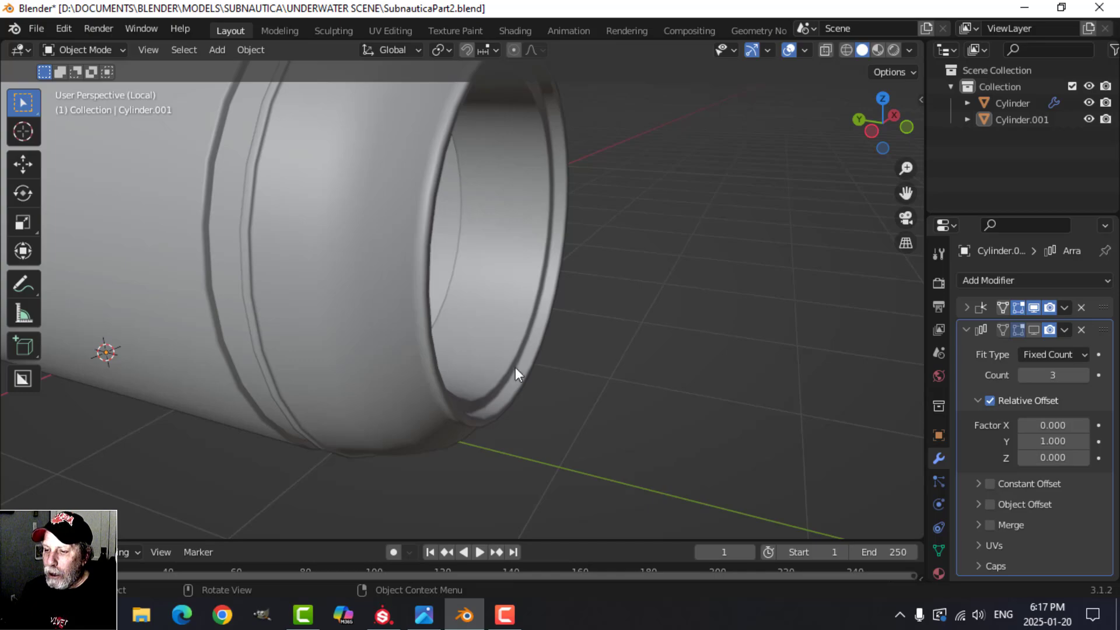
# Switch to the reference image to examine the cylinder's glass-domed end, and return to Blender
pyautogui.click(431, 609)
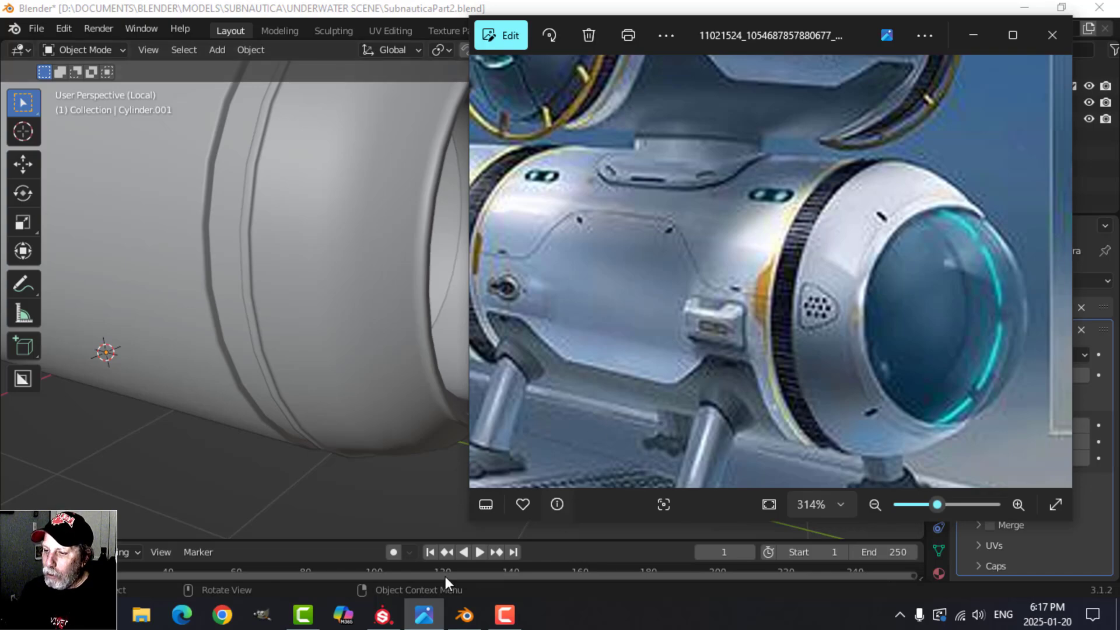
pyautogui.click(465, 615)
pyautogui.moveTo(491, 427); pyautogui.dragTo(484, 401, button='middle')
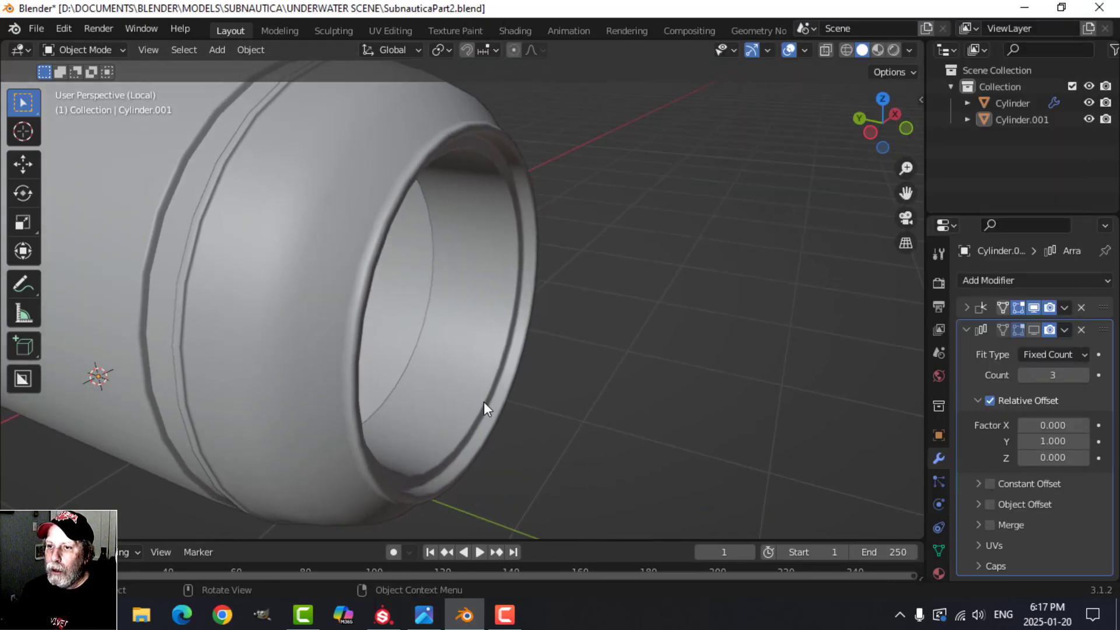
# Add one loop cut around the cap's rounded body and slide it close to the raised rim with factor 0.908
pyautogui.click(294, 301)
pyautogui.moveTo(294, 296); pyautogui.dragTo(397, 322, button='middle')
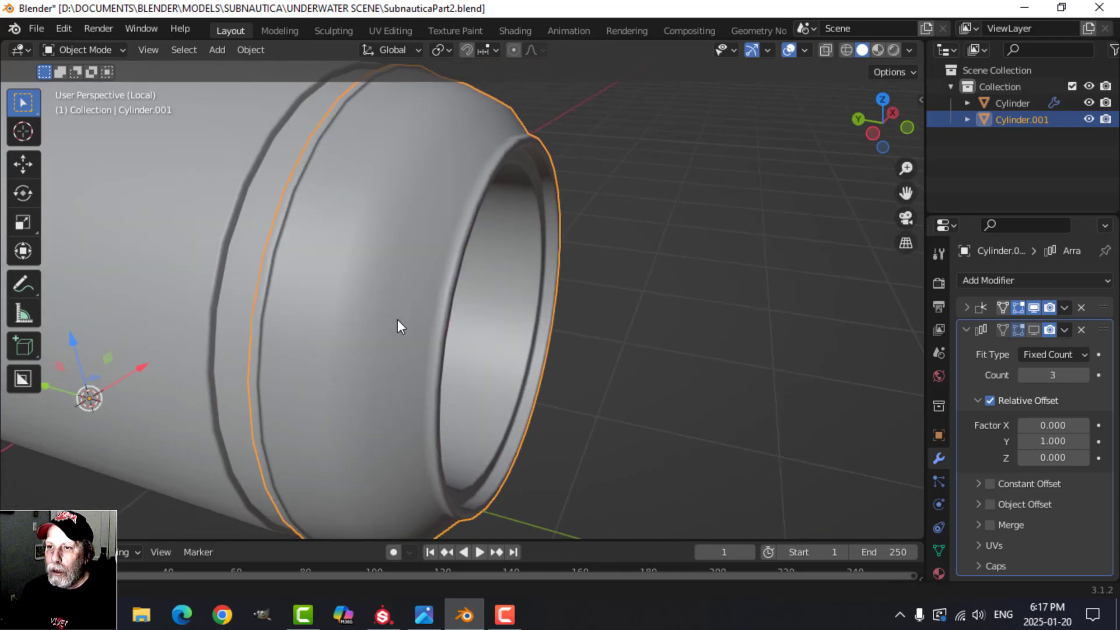
pyautogui.press('Tab')
pyautogui.scroll(2, 349, 283)
pyautogui.keyDown('shift'); pyautogui.moveTo(349, 282); pyautogui.dragTo(355, 305, button='middle'); pyautogui.keyUp('shift')
pyautogui.hotkey('ctrl', 'r')
pyautogui.click(324, 226)
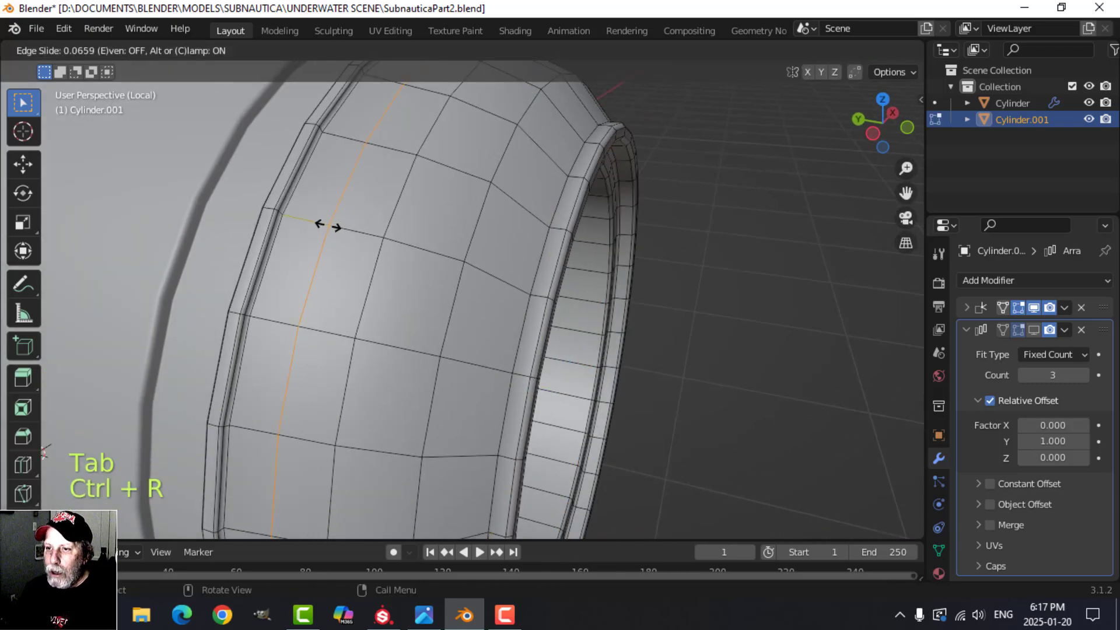
pyautogui.click(288, 209)
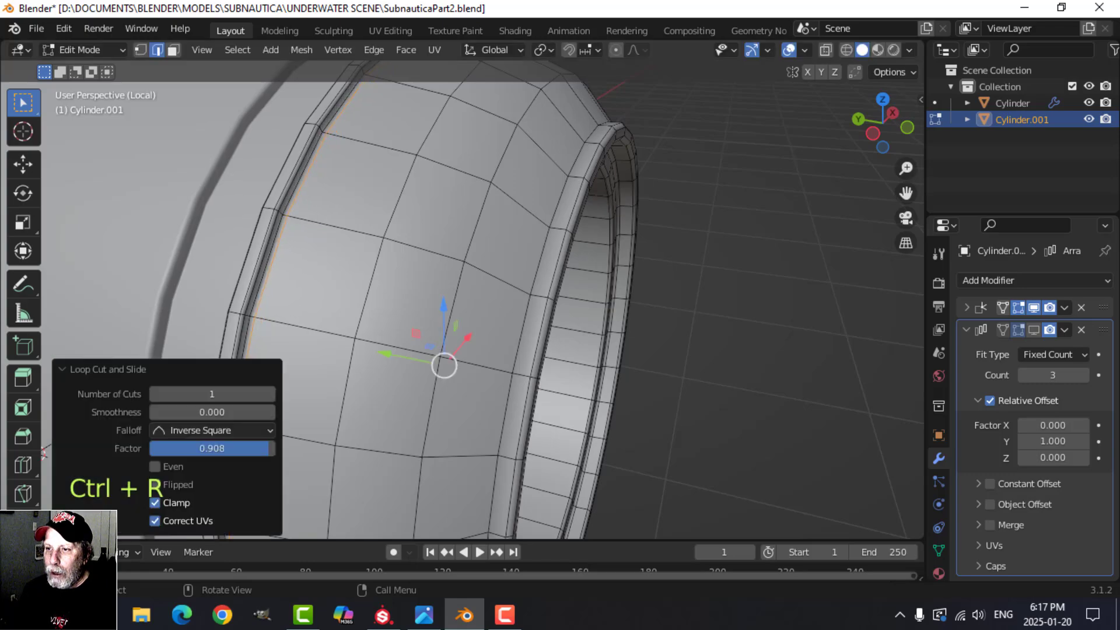
pyautogui.press('Tab')
pyautogui.scroll(-5, 337, 250)
pyautogui.hotkey('alt', 'a')
# Compare the cap with its first modifier's viewport display switched off and on again
pyautogui.click(403, 309)
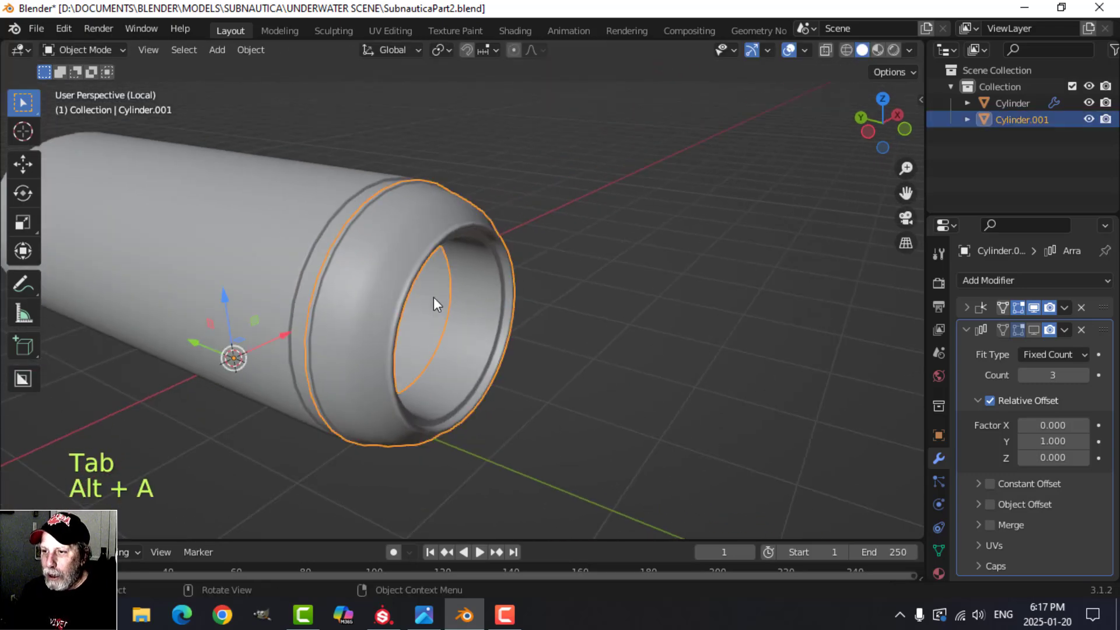
pyautogui.moveTo(433, 297); pyautogui.dragTo(443, 307, button='middle')
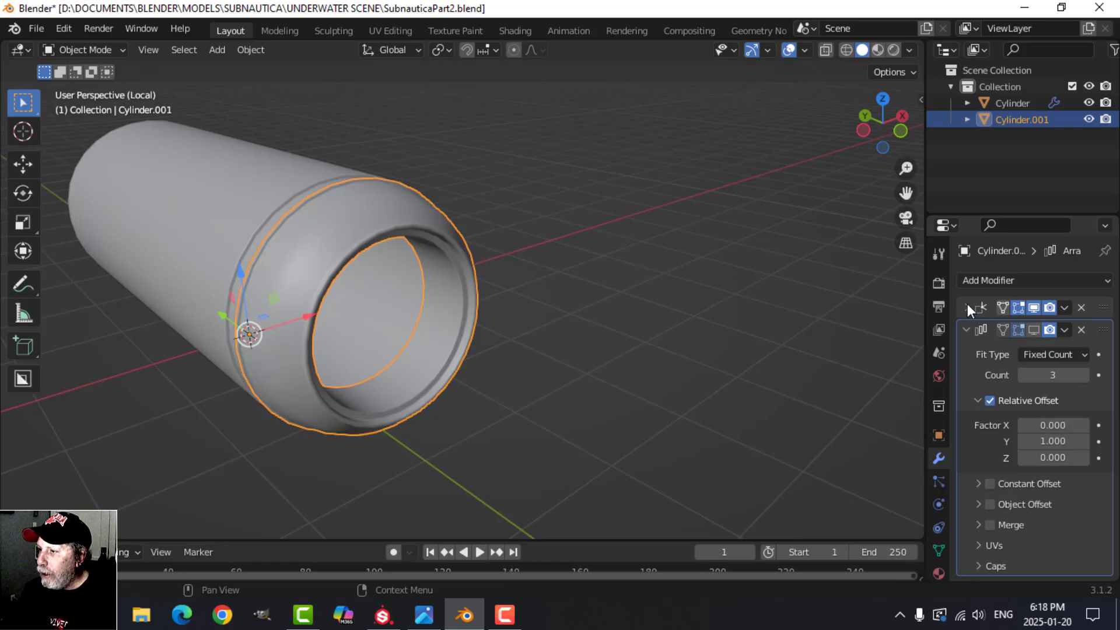
pyautogui.click(1034, 305)
pyautogui.click(1034, 305)
pyautogui.moveTo(678, 338); pyautogui.dragTo(700, 341, button='middle')
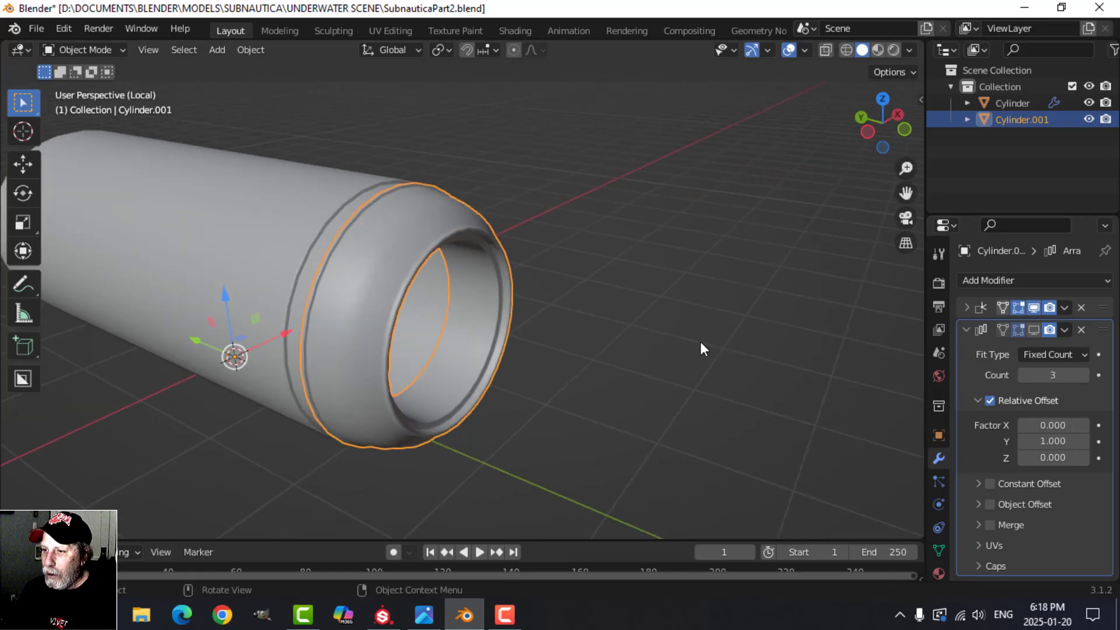
# Leave the shared local view and isolate only the end cap in local view
pyautogui.hotkey('alt', 'a')
pyautogui.keyDown('shift'); pyautogui.moveTo(564, 371); pyautogui.dragTo(588, 349, button='middle'); pyautogui.keyUp('shift')
pyautogui.click(418, 308)
pyautogui.moveTo(418, 308); pyautogui.dragTo(456, 302, button='middle')
pyautogui.press('/')
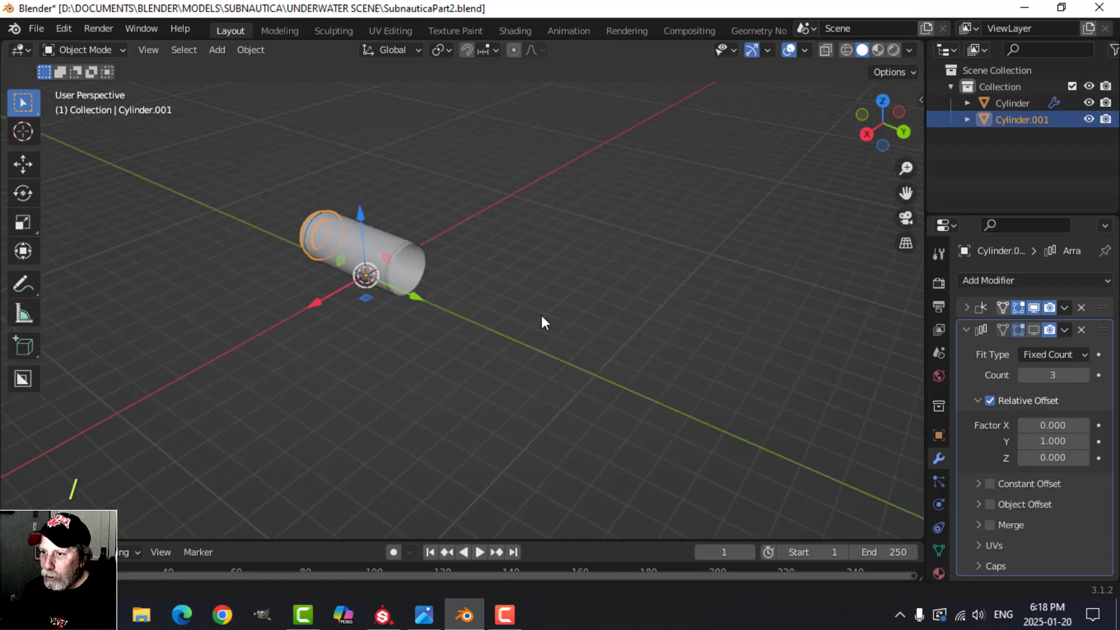
pyautogui.moveTo(541, 315); pyautogui.dragTo(291, 267, button='middle')
pyautogui.press('/')
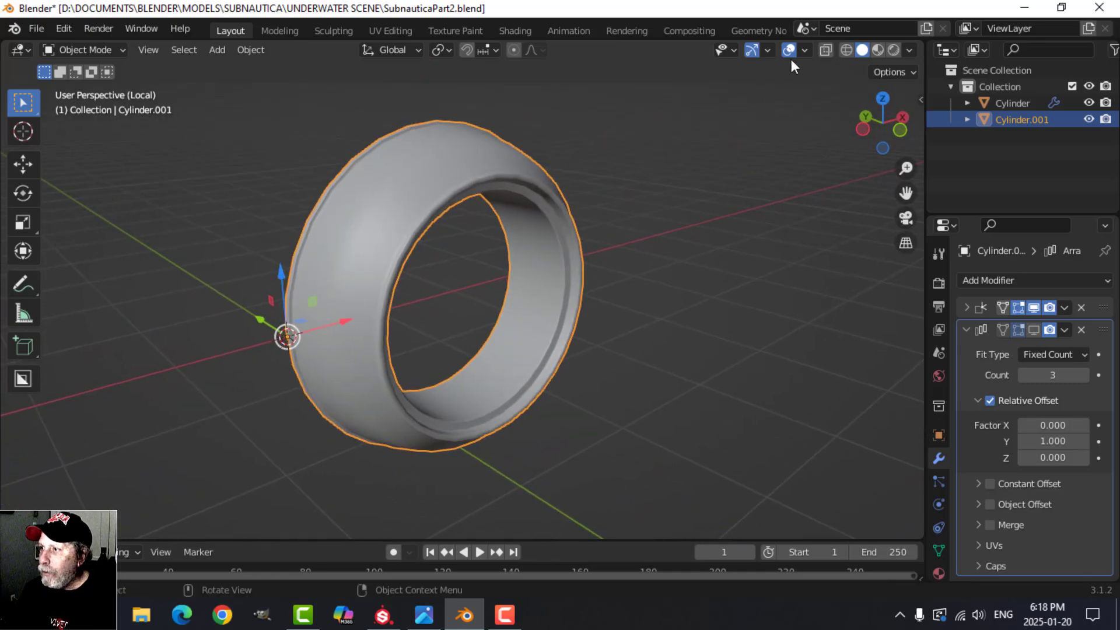
# Show the face orientation overlay and recalculate all of the end cap's normals to the outside
pyautogui.click(804, 49)
pyautogui.click(736, 348)
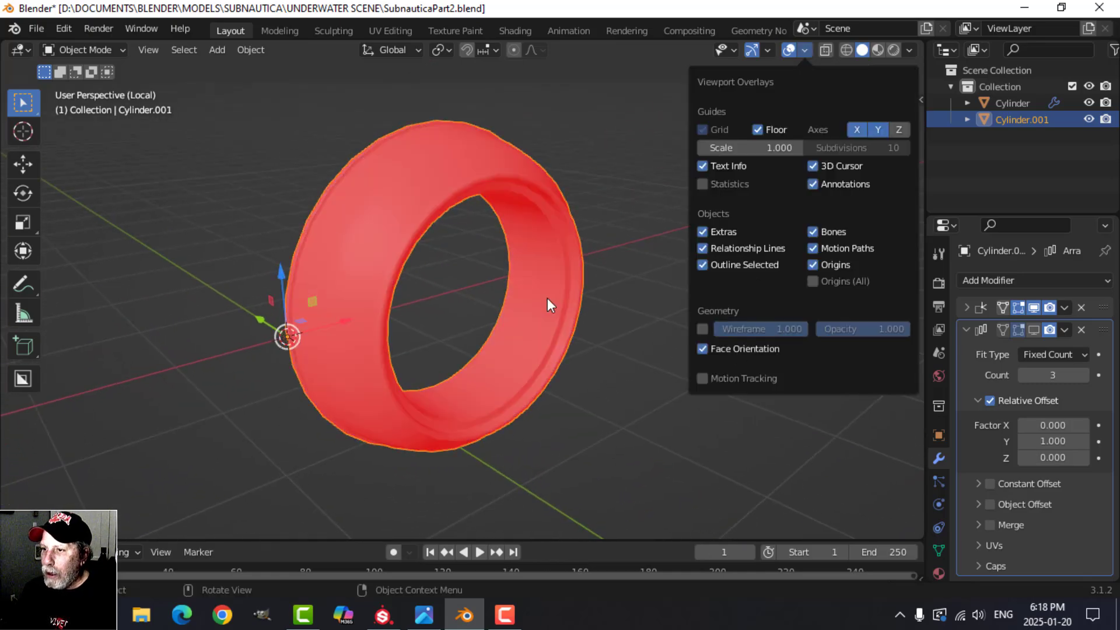
pyautogui.press('Tab')
pyautogui.press('a')
pyautogui.hotkey('alt', 'n')
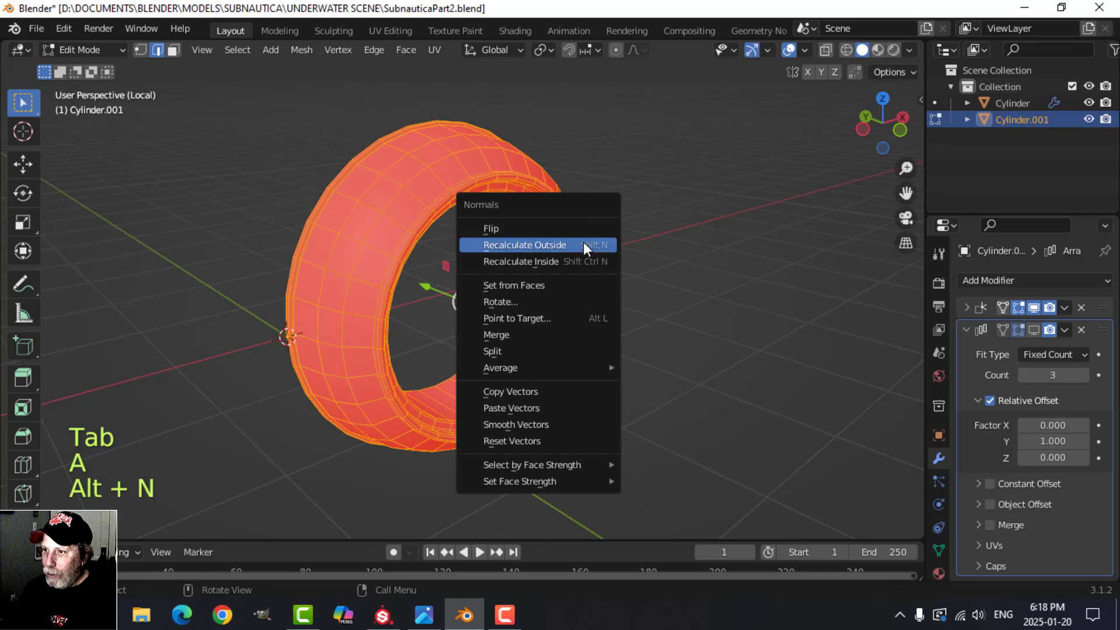
pyautogui.click(583, 244)
pyautogui.press('Tab')
# Turn off the face orientation overlay and deselect the cap
pyautogui.click(804, 51)
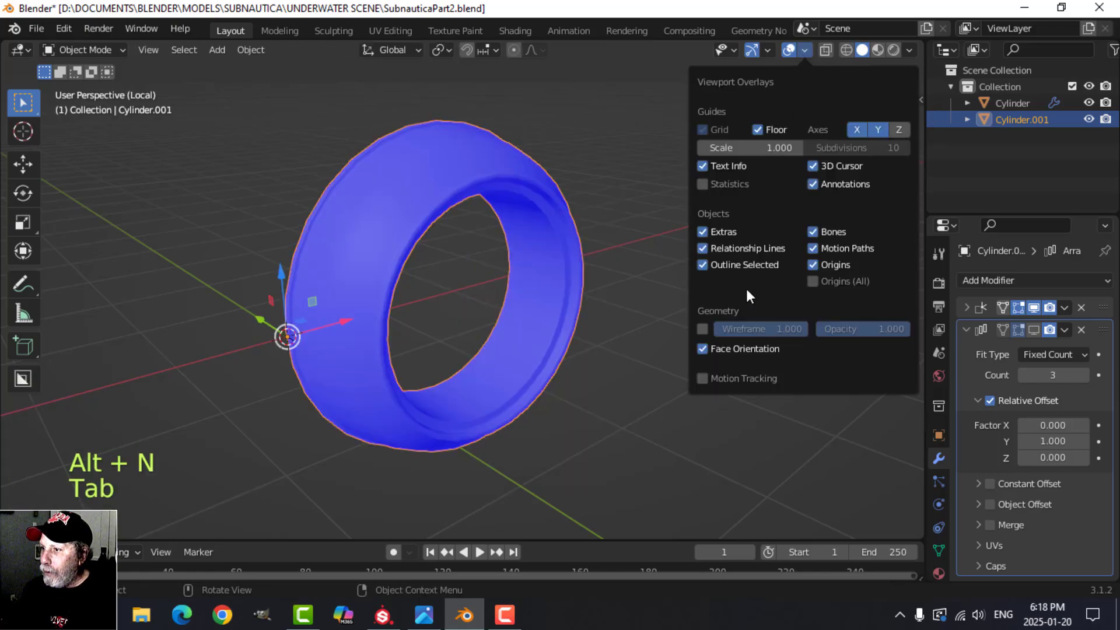
pyautogui.click(740, 348)
pyautogui.hotkey('alt', 'a')
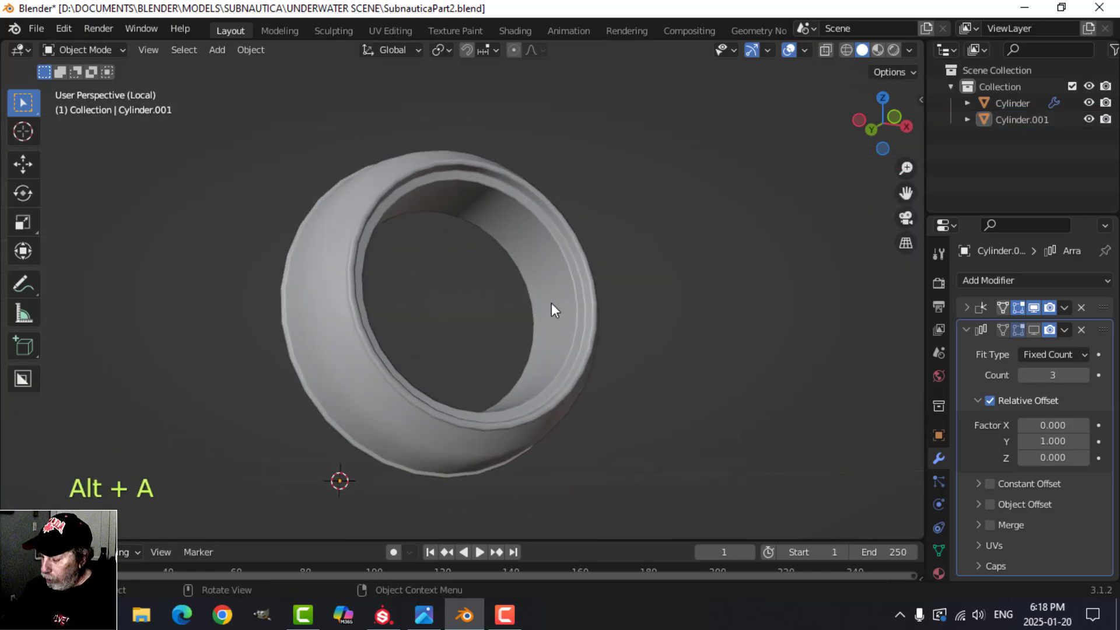
# Select the lengthwise edge loop along the centre of the cap's underside and mark it as a seam
pyautogui.press('ctrl+KP_7')
pyautogui.press('Tab')
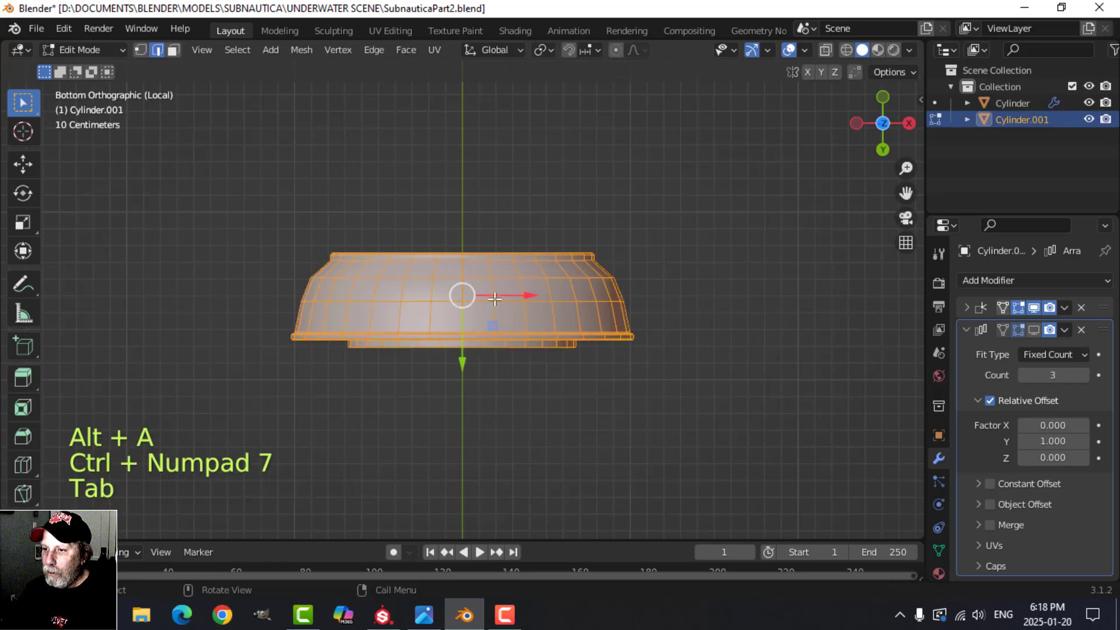
pyautogui.hotkey('alt', 'a')
pyautogui.scroll(2, 507, 297)
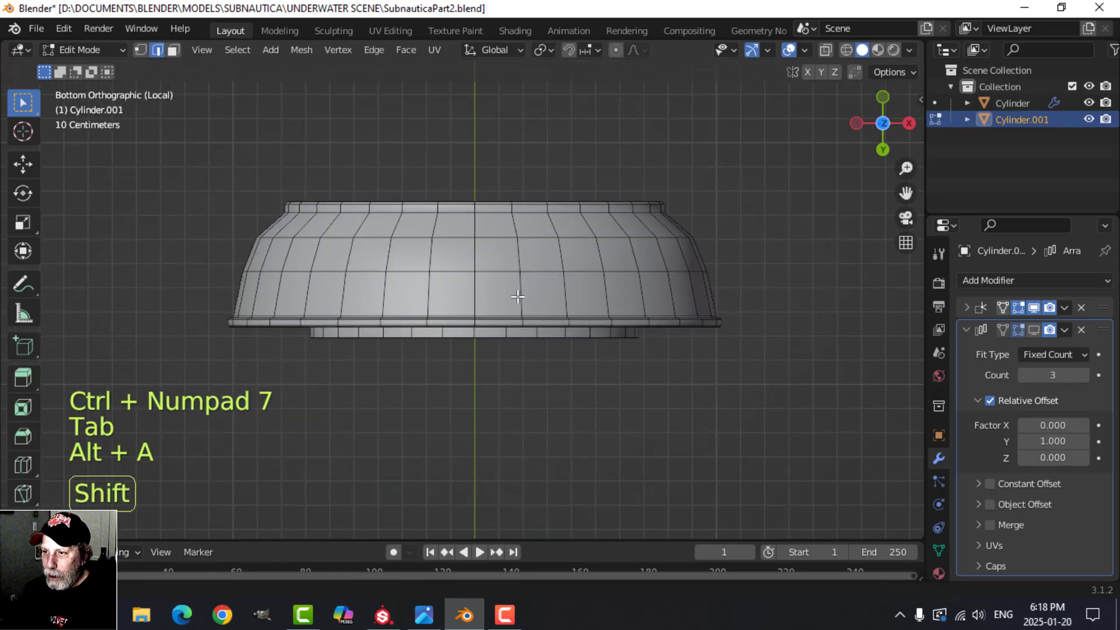
pyautogui.keyDown('alt'); pyautogui.keyDown('shift'); pyautogui.click(481, 293); pyautogui.keyUp('shift'); pyautogui.keyUp('alt')
pyautogui.moveTo(481, 293); pyautogui.dragTo(515, 345, button='middle')
pyautogui.hotkey('ctrl', 'e')
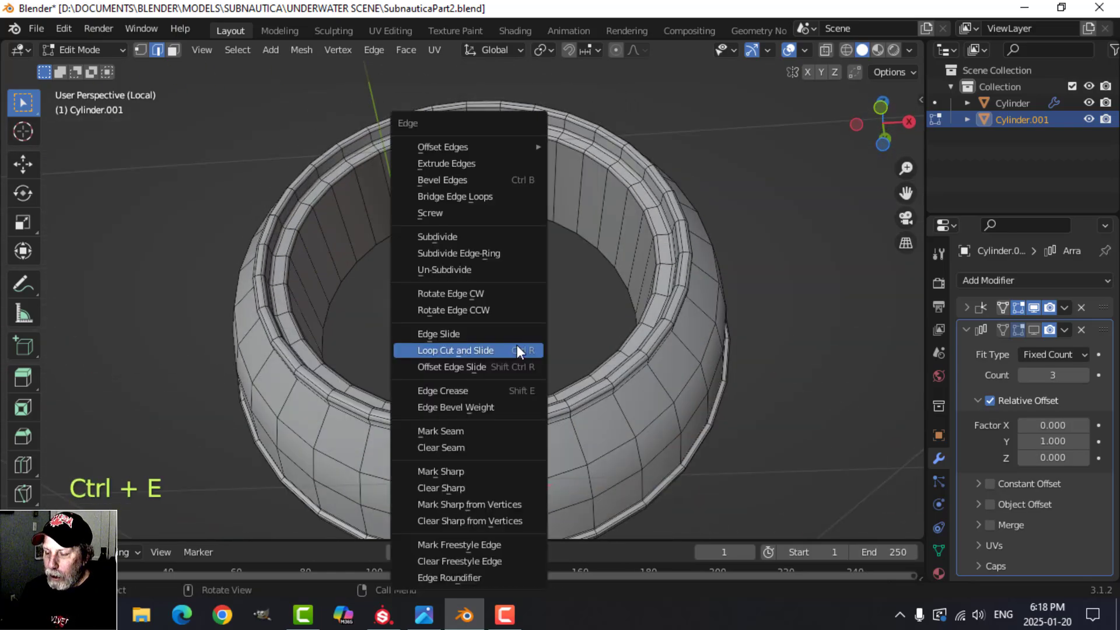
pyautogui.click(470, 430)
pyautogui.moveTo(470, 430); pyautogui.dragTo(577, 379, button='middle')
# Switch to the UV Editing workspace, select the whole cap mesh and unlink the emissive image from the UV editor
pyautogui.click(390, 30)
pyautogui.press('a')
pyautogui.moveTo(760, 328); pyautogui.dragTo(660, 316, button='middle')
pyautogui.scroll(-5, 275, 261)
pyautogui.scroll(-8, 404, 49)
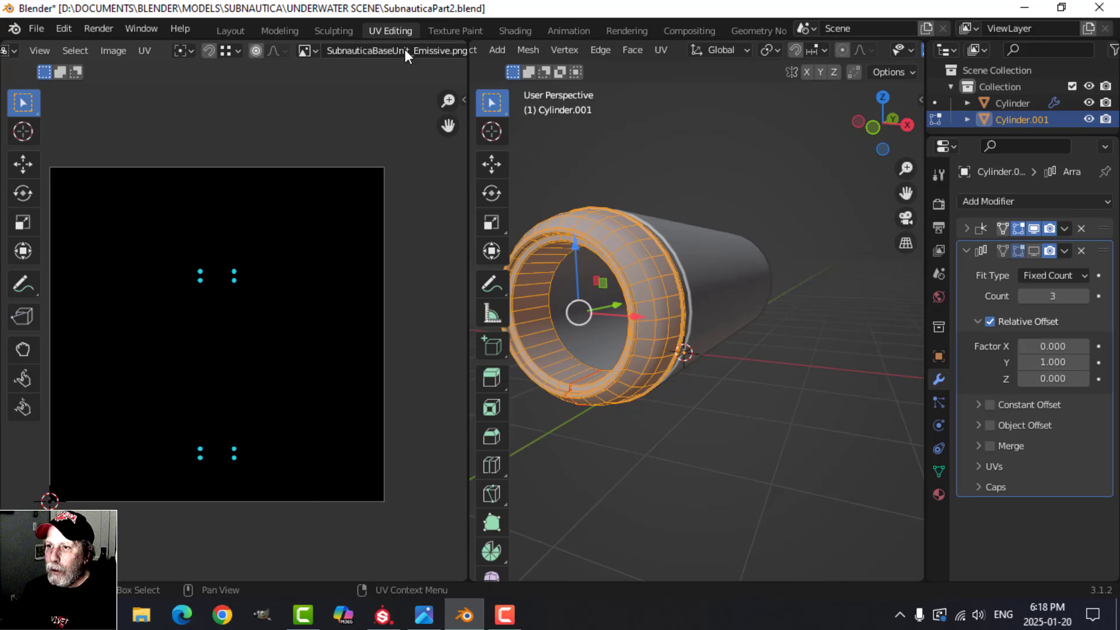
pyautogui.click(404, 49)
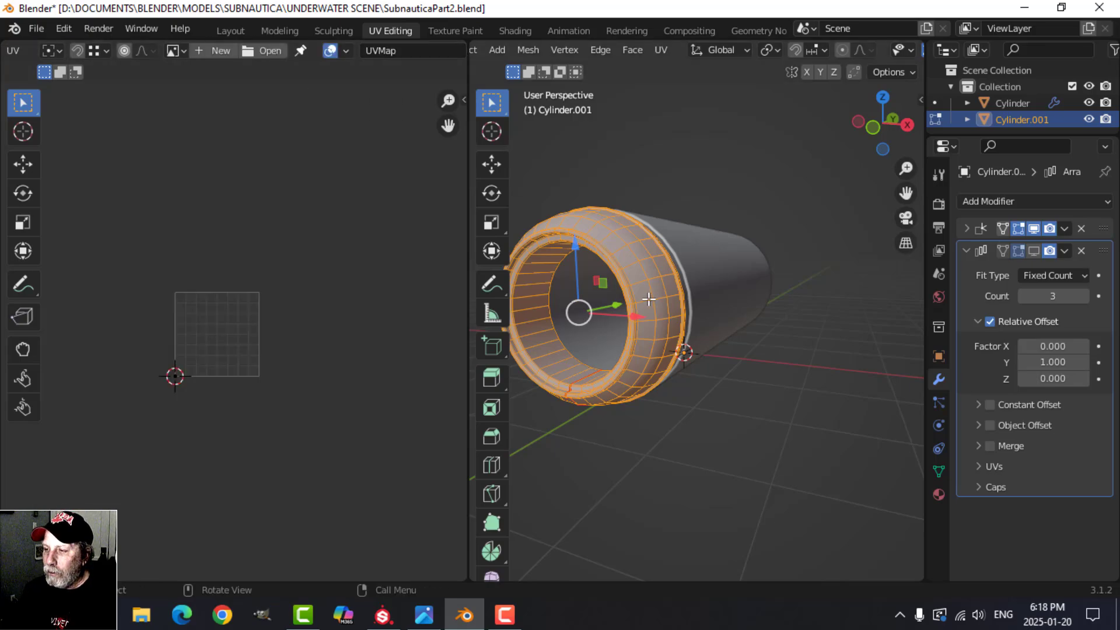
# Unwrap the entire end cap along its marked seam
pyautogui.moveTo(648, 299)
pyautogui.mouseDown(button='middle')
pyautogui.moveTo(688, 309)
pyautogui.moveTo(637, 300)
pyautogui.mouseUp(button='middle')
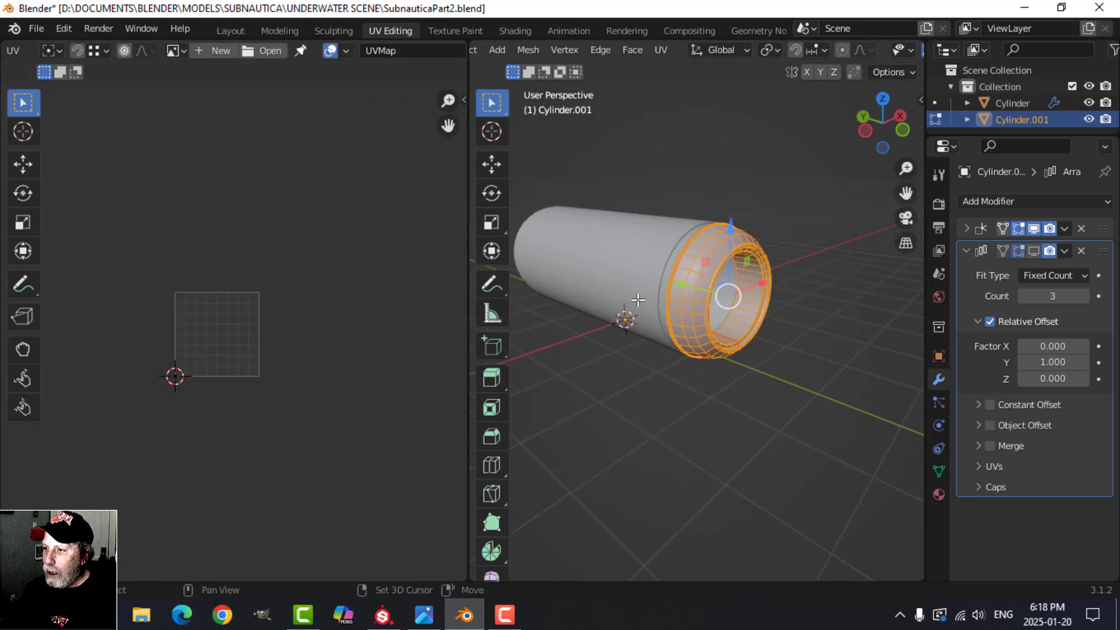
pyautogui.press('u')
pyautogui.click(731, 295)
pyautogui.scroll(4, 280, 347)
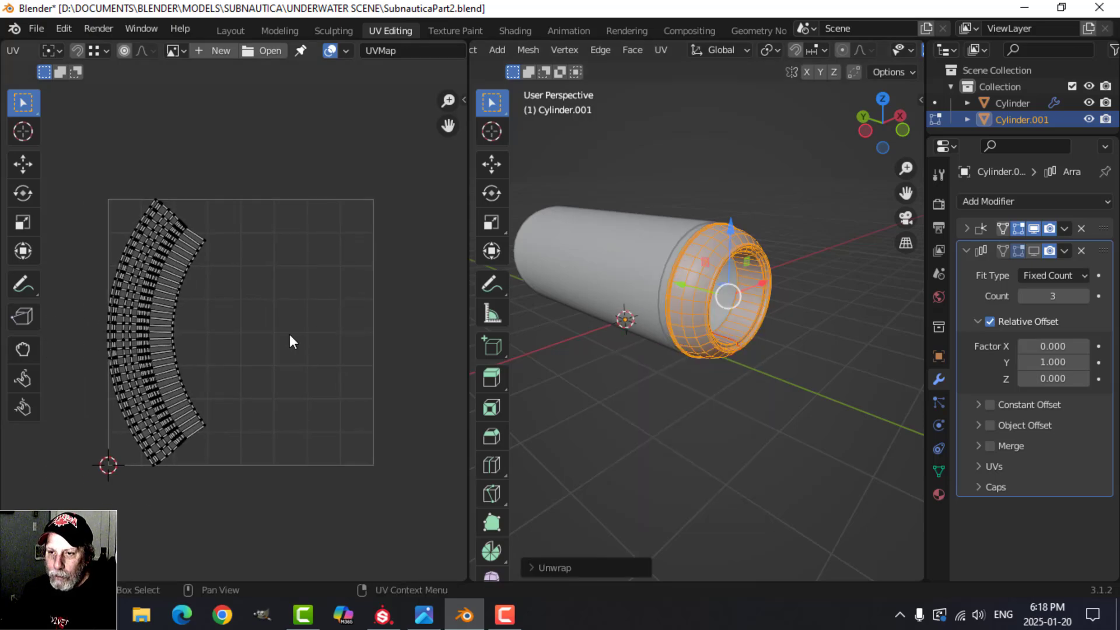
pyautogui.scroll(1, 290, 334)
pyautogui.moveTo(227, 307); pyautogui.dragTo(281, 307, button='middle')
pyautogui.scroll(-1, 271, 316)
# Select the cap's whole curved UV island and straighten it with UV Squares' To Grid By Shape
pyautogui.moveTo(166, 147); pyautogui.dragTo(289, 291)
pyautogui.scroll(2, 303, 293)
pyautogui.moveTo(315, 295); pyautogui.dragTo(306, 305, button='middle')
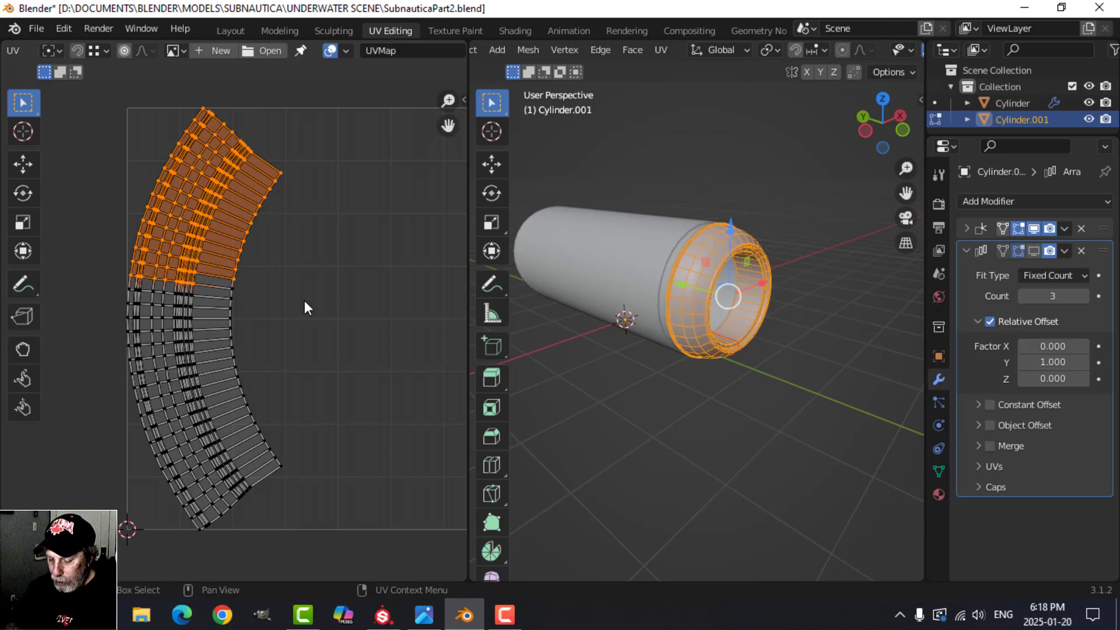
pyautogui.press('a')
pyautogui.press('n')
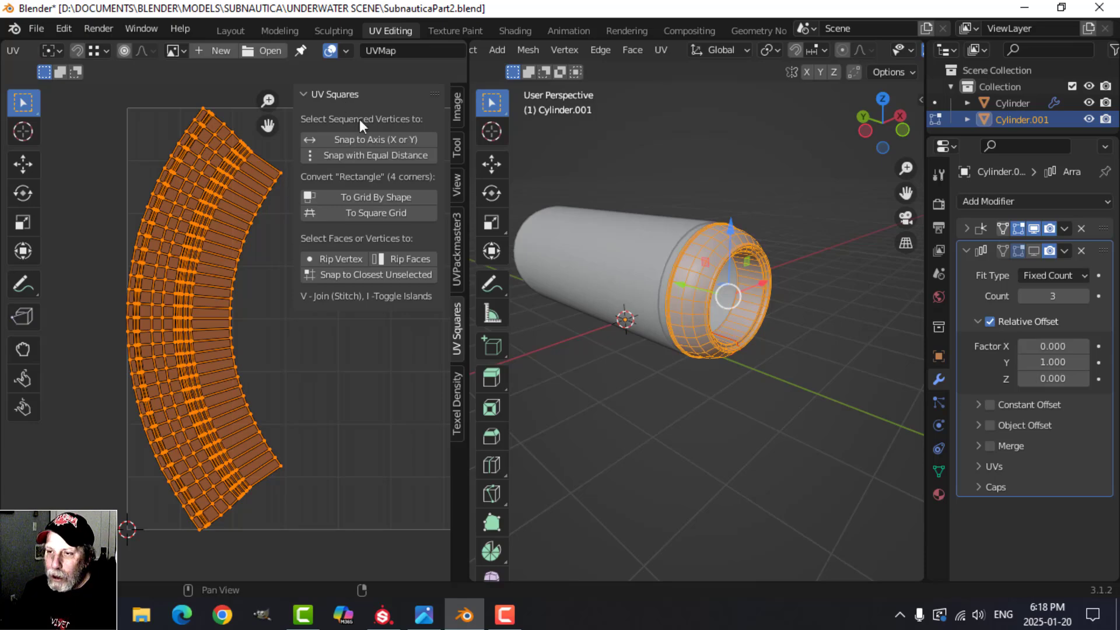
pyautogui.click(377, 198)
pyautogui.press('n')
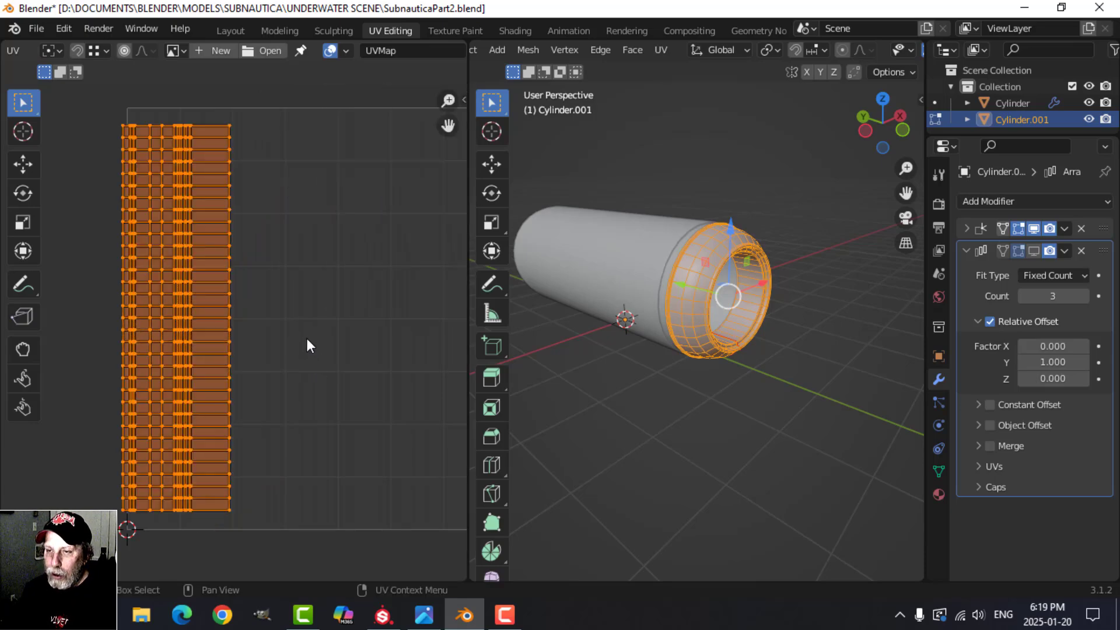
# Move the straightened UV strip inside the left edge of the UV square
pyautogui.scroll(-1, 307, 334)
pyautogui.press('g')
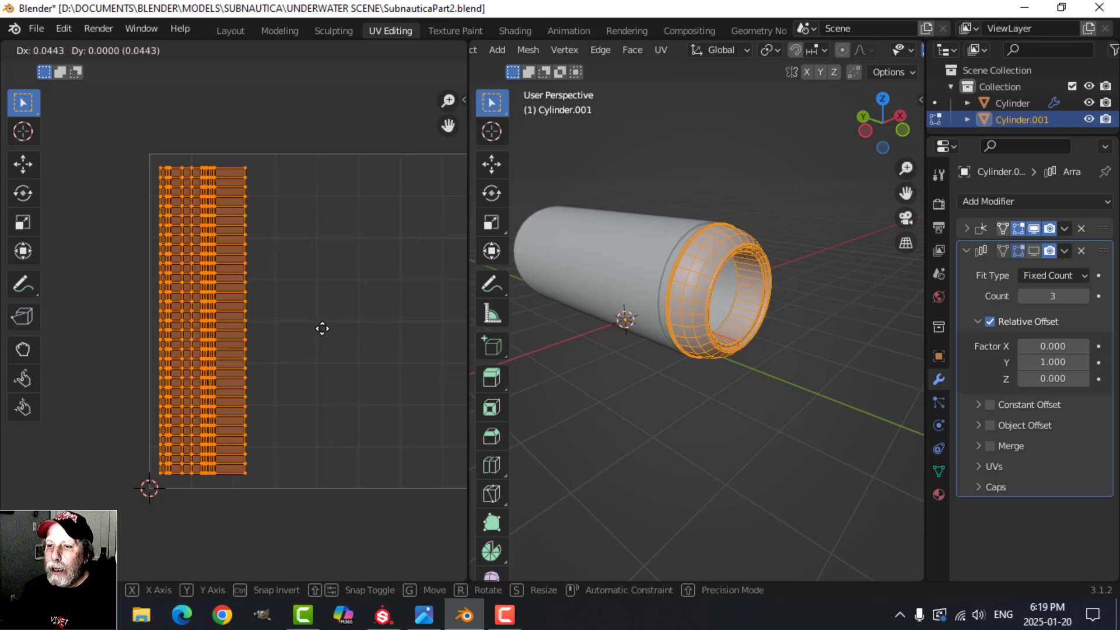
pyautogui.click(327, 326)
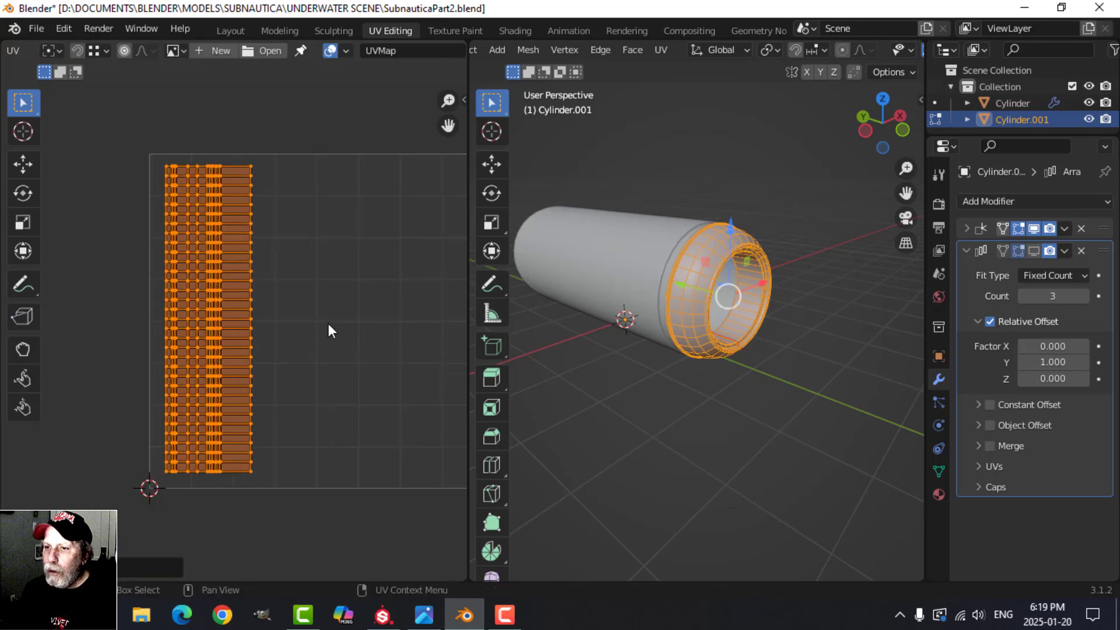
pyautogui.scroll(-1, 324, 319)
pyautogui.scroll(-1, 285, 310)
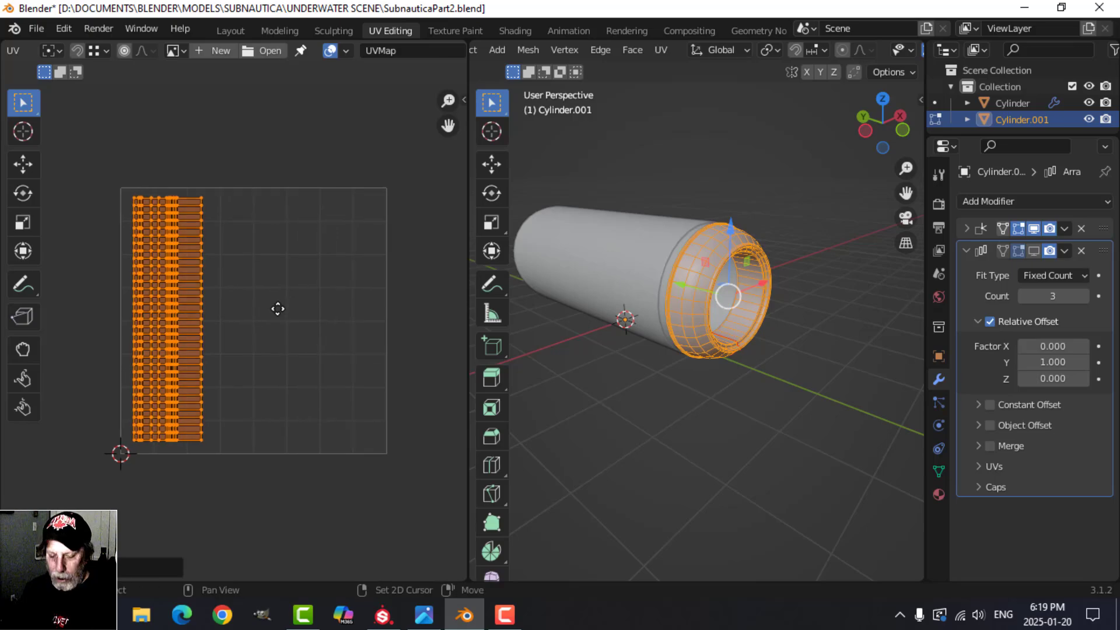
# Rotate the UV strip 90 degrees so it runs horizontally, and reposition it in the UV square
pyautogui.press('r')
pyautogui.press('9')
pyautogui.press('0')
pyautogui.press('Return')
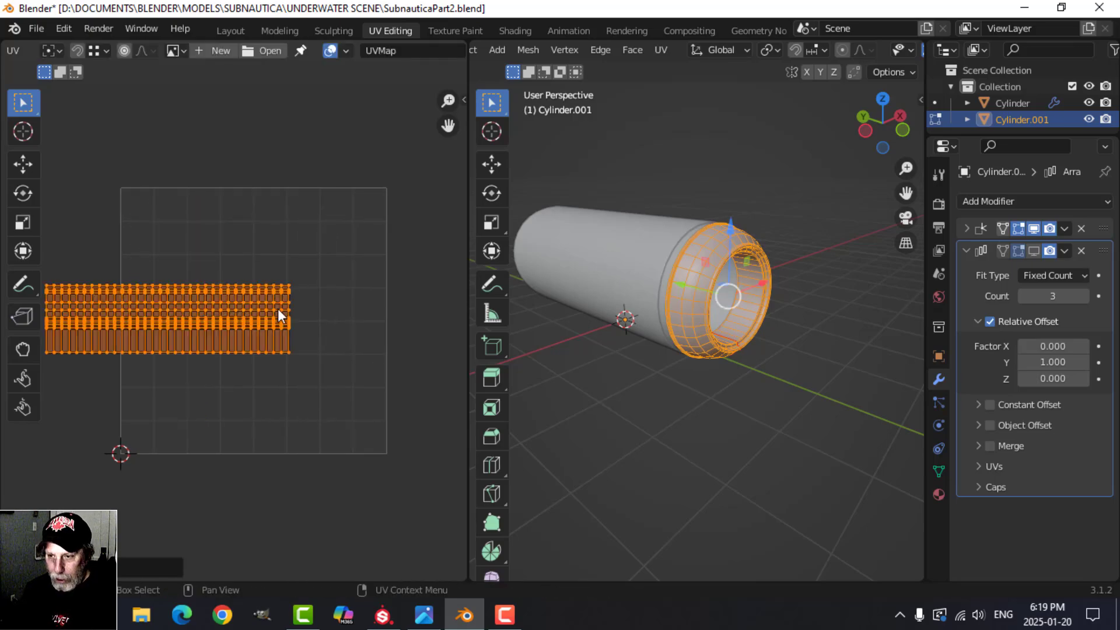
pyautogui.press('g')
pyautogui.click(362, 382)
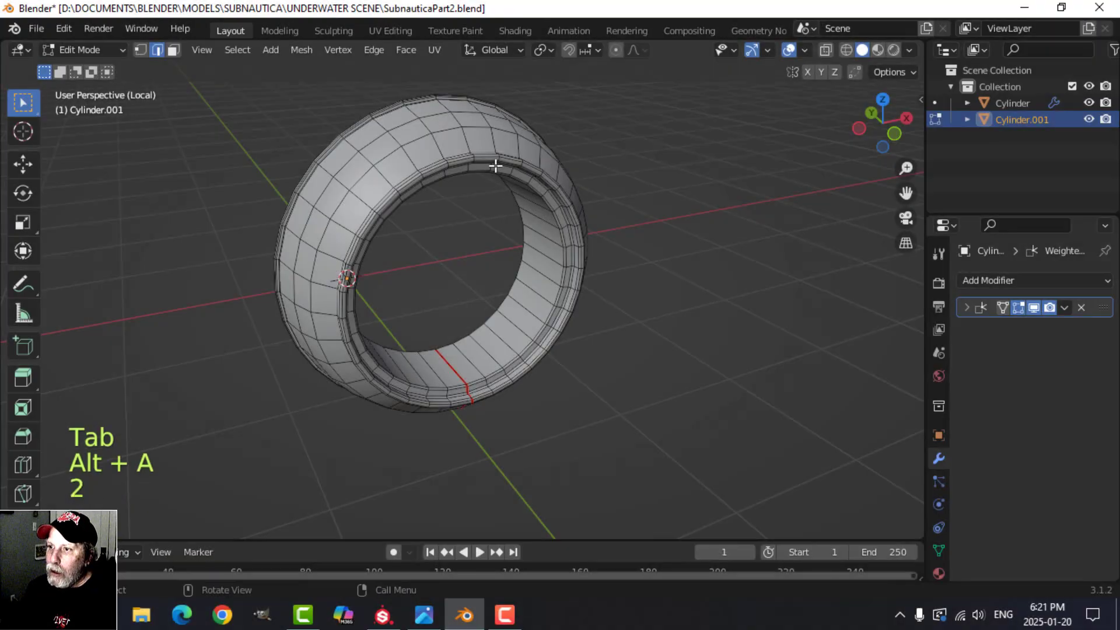
# Select the edge loop around the cap's front opening and snap the 3D cursor to its centre
pyautogui.keyDown('alt'); pyautogui.keyDown('shift'); pyautogui.click(495, 166); pyautogui.keyUp('shift'); pyautogui.keyUp('alt')
pyautogui.moveTo(484, 157); pyautogui.dragTo(535, 240, button='middle')
pyautogui.hotkey('shift', 's')
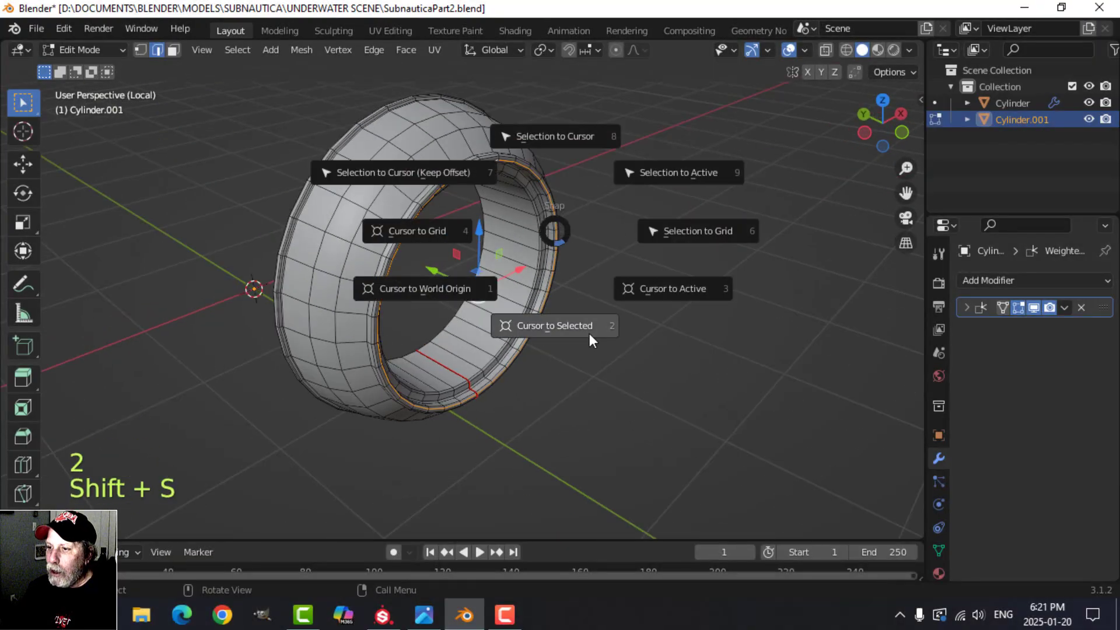
pyautogui.click(589, 334)
# Add a UV sphere with 16 rings and a 1 m radius at the 3D cursor, using a reduced segment count
pyautogui.press('Tab')
pyautogui.moveTo(626, 302)
pyautogui.mouseDown(button='middle')
pyautogui.moveTo(644, 281)
pyautogui.moveTo(627, 292)
pyautogui.mouseUp(button='middle')
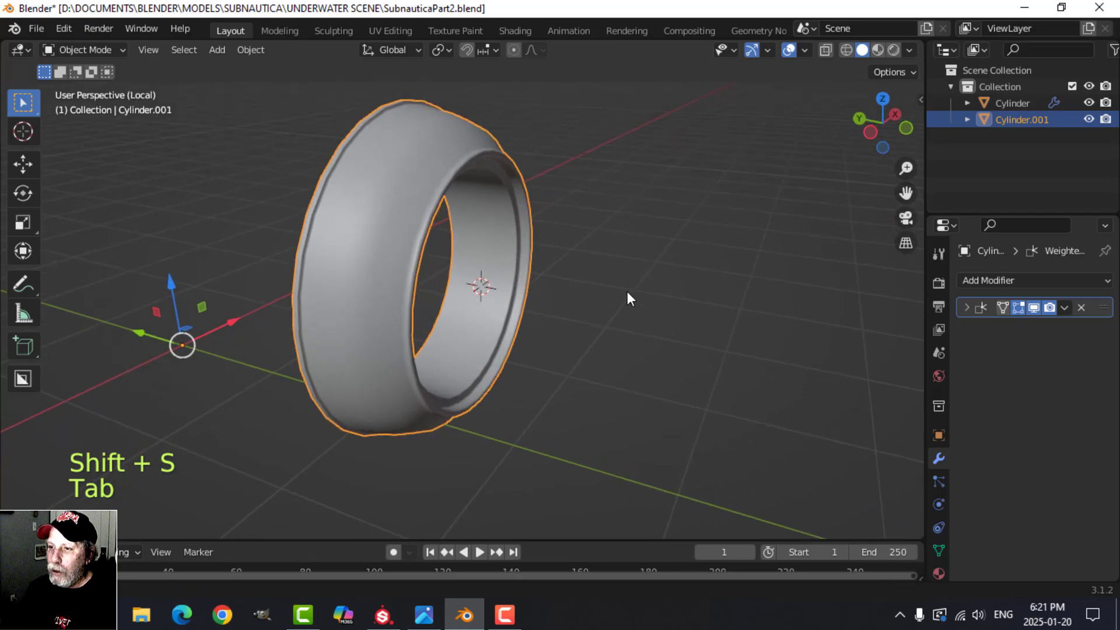
pyautogui.hotkey('shift', 'a')
pyautogui.moveTo(581, 243)
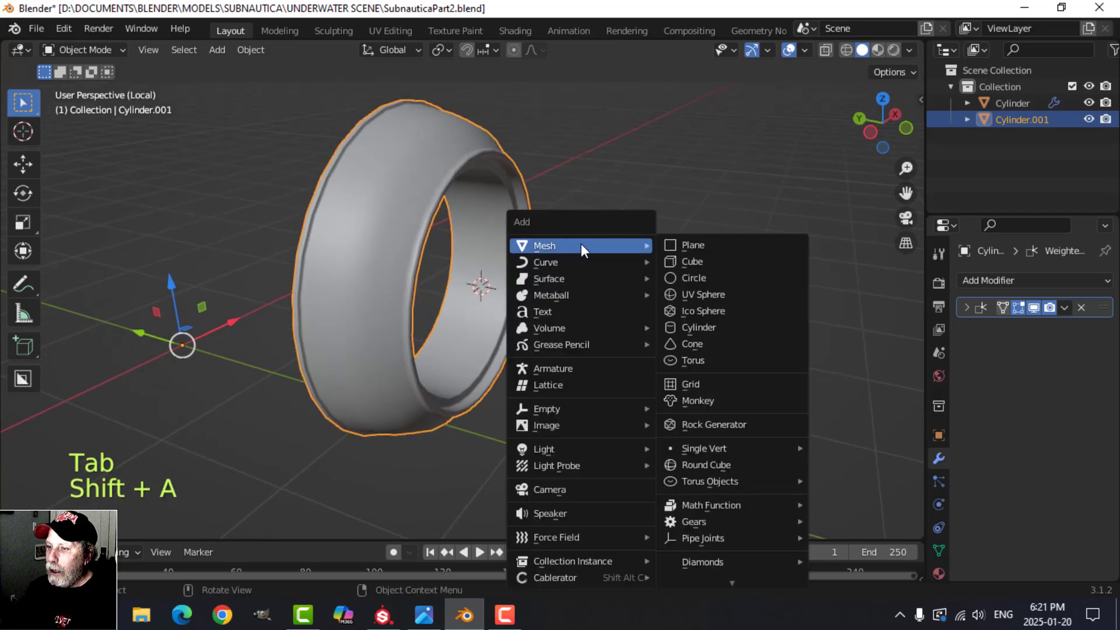
pyautogui.click(704, 294)
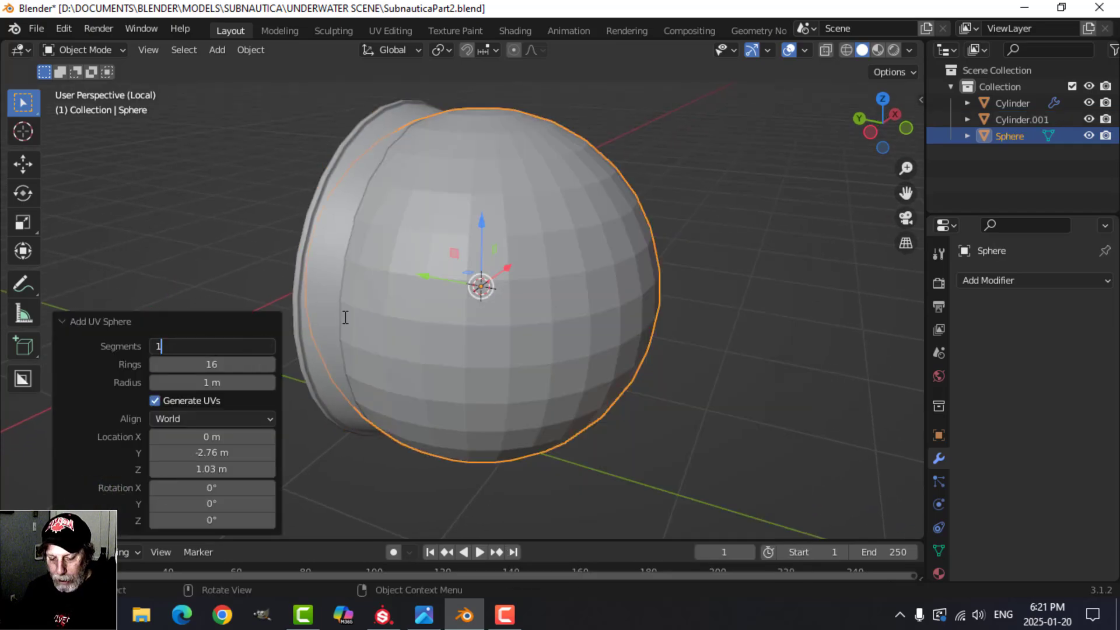
pyautogui.press('Return')
# Rotate the sphere's mesh 90 degrees in the right view and scale it by 0.764 to fit the cap's opening
pyautogui.press('Tab')
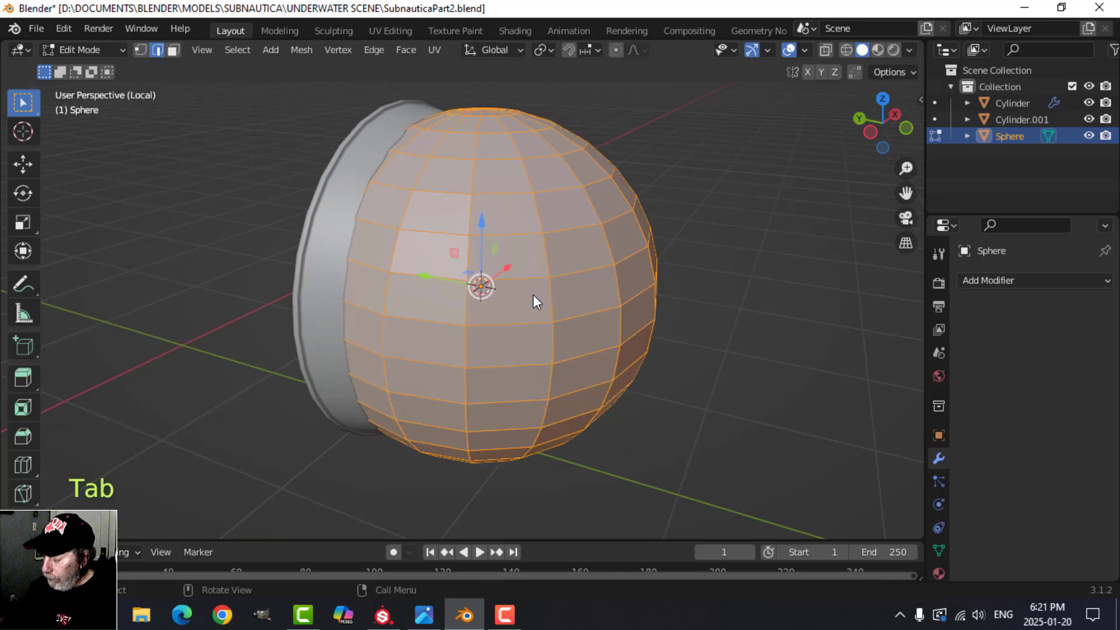
pyautogui.press('KP_3')
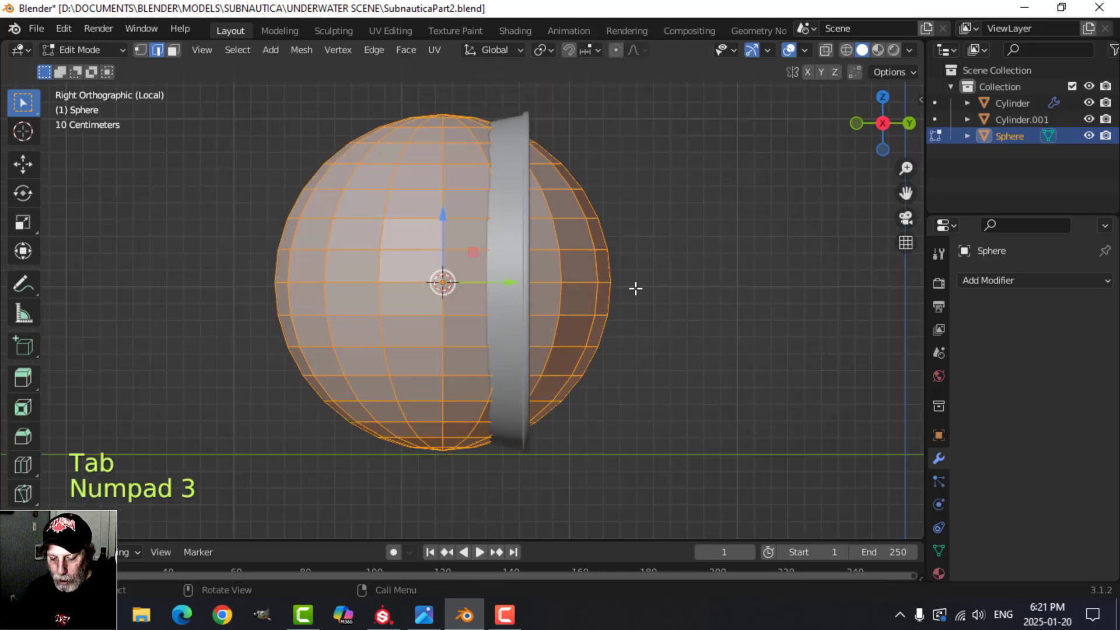
pyautogui.press('r')
pyautogui.press('9')
pyautogui.press('0')
pyautogui.press('Return')
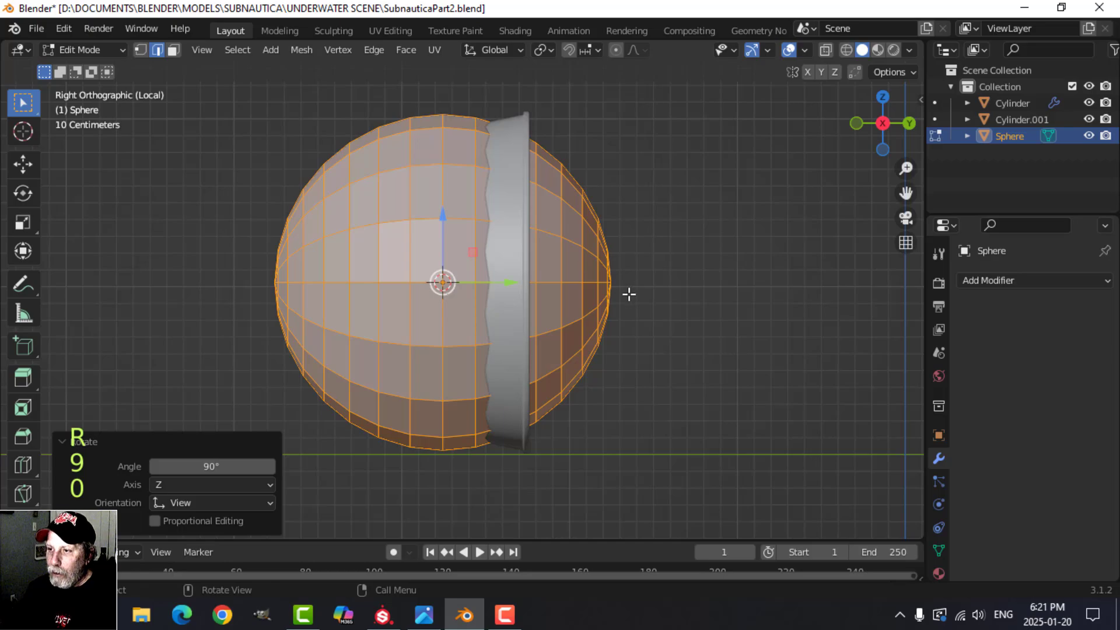
pyautogui.press('s')
pyautogui.click(598, 311)
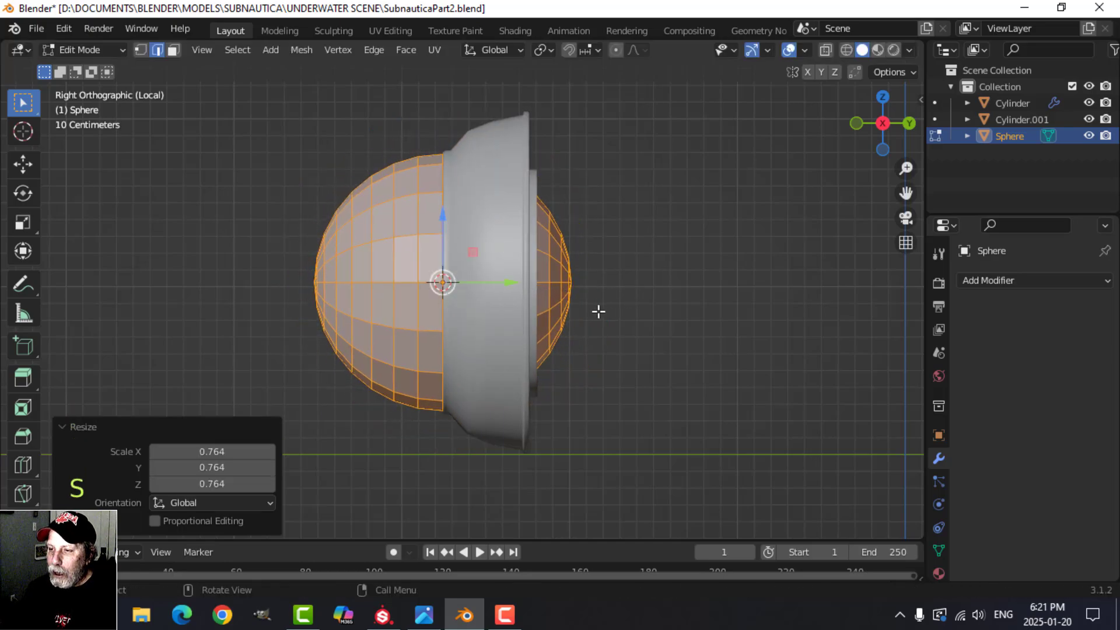
# In wireframe, box-select the half of the sphere's vertices inside the cap and delete them, leaving a dome
pyautogui.keyDown('shift'); pyautogui.scroll(-3, 554, 313); pyautogui.keyUp('shift')
pyautogui.press('z')
pyautogui.click(507, 313)
pyautogui.hotkey('alt', 'a')
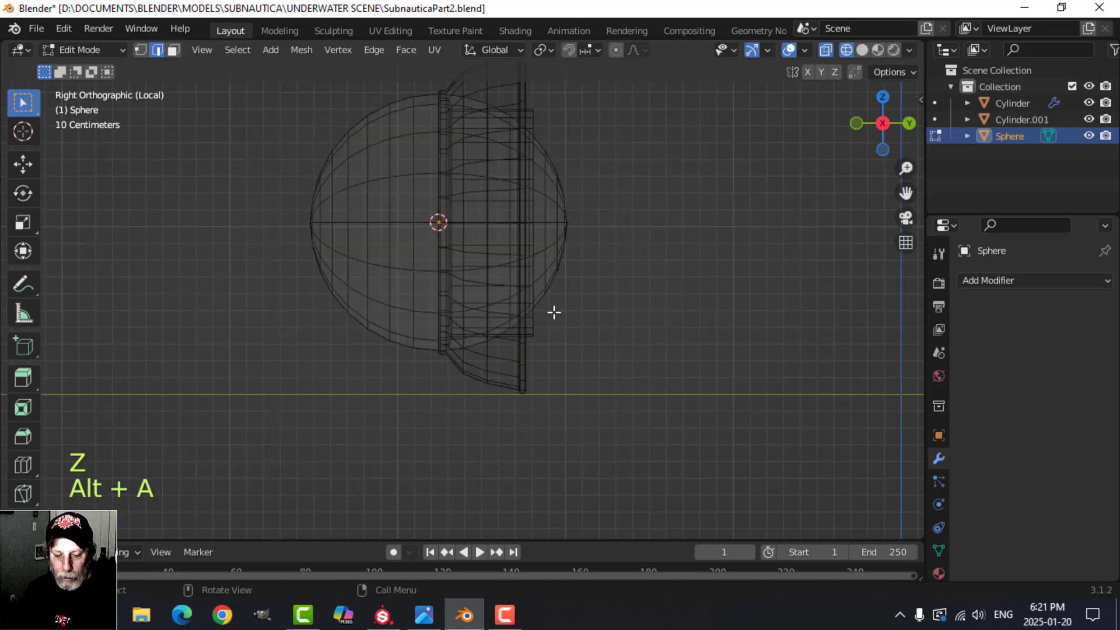
pyautogui.press('b')
pyautogui.moveTo(644, 451); pyautogui.dragTo(438, 63)
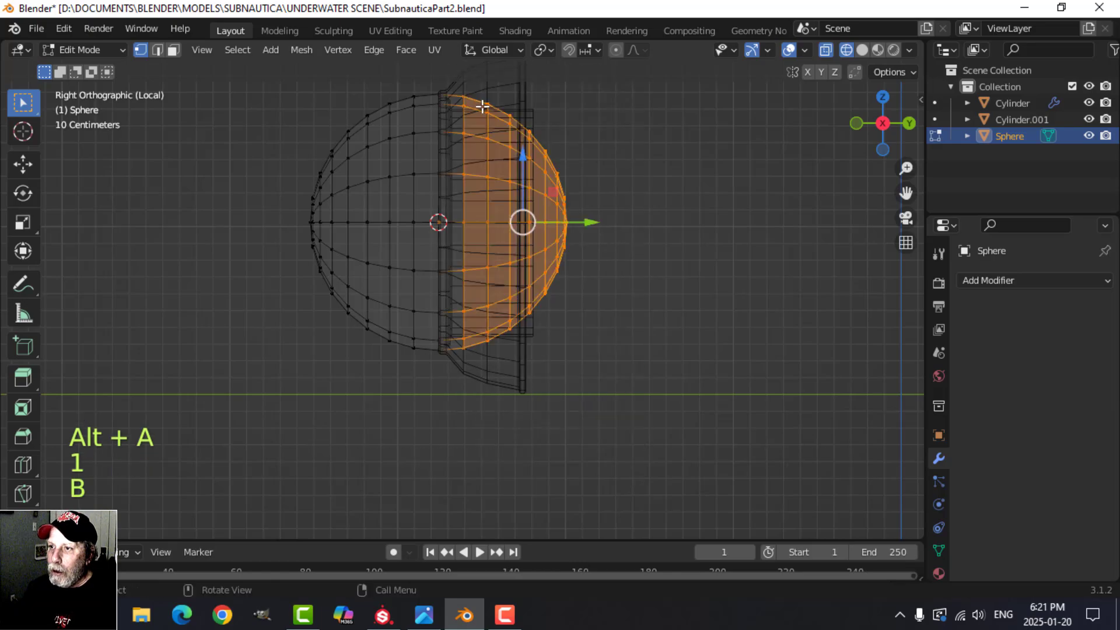
pyautogui.keyDown('shift'); pyautogui.moveTo(505, 137); pyautogui.dragTo(527, 188, button='middle'); pyautogui.keyUp('shift')
pyautogui.press('x')
pyautogui.click(467, 152)
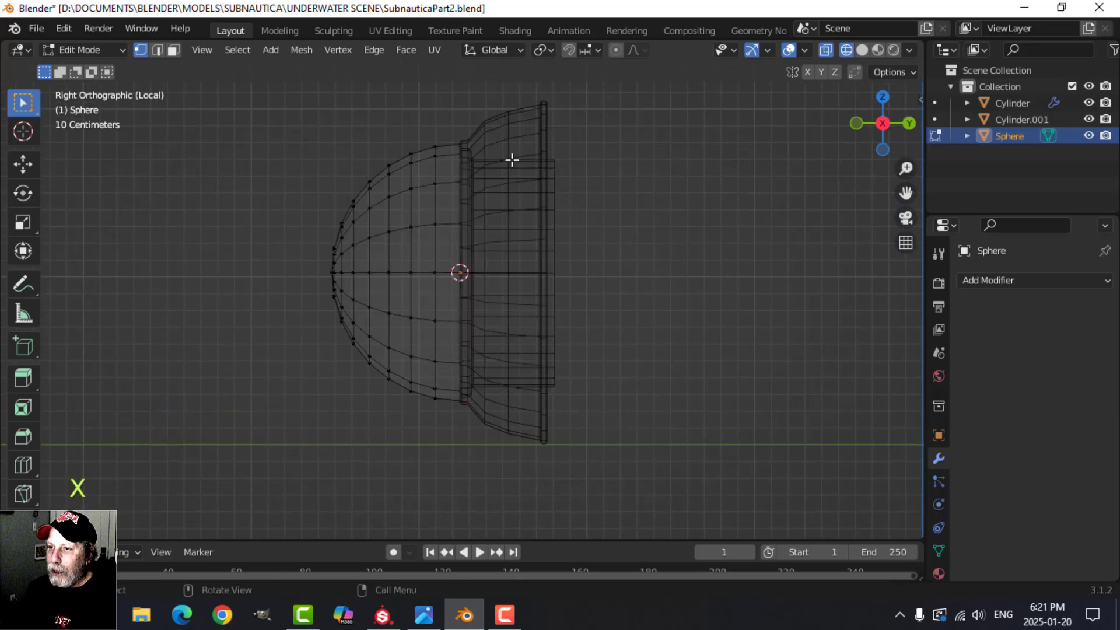
# Flatten the dome along Y to about 0.77 and move it along Y against the cap's opening
pyautogui.press('a')
pyautogui.press('s')
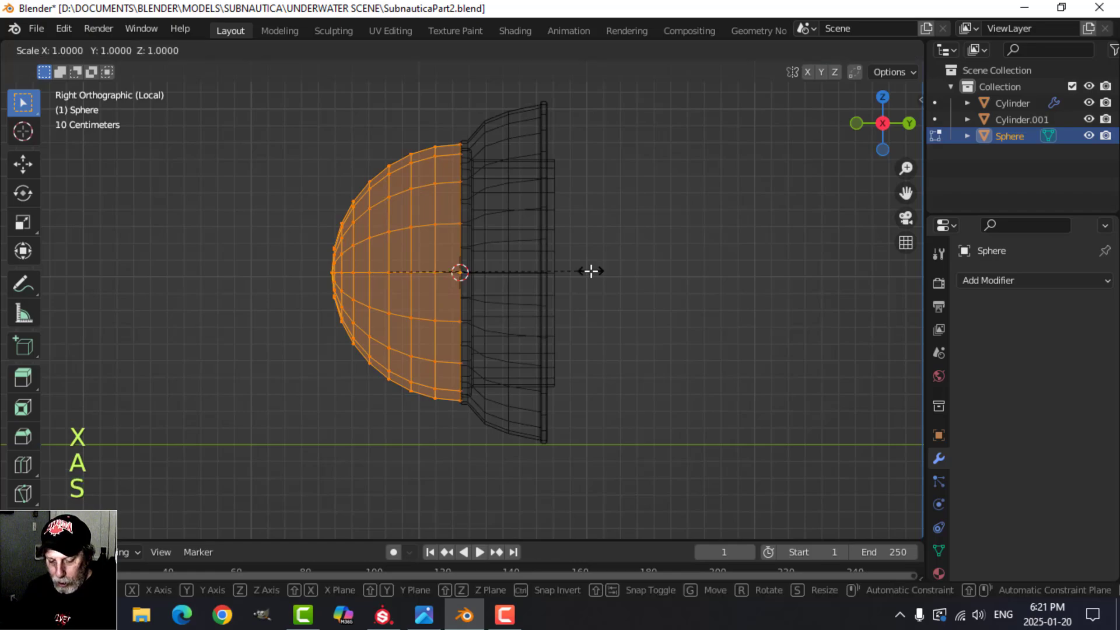
pyautogui.press('y')
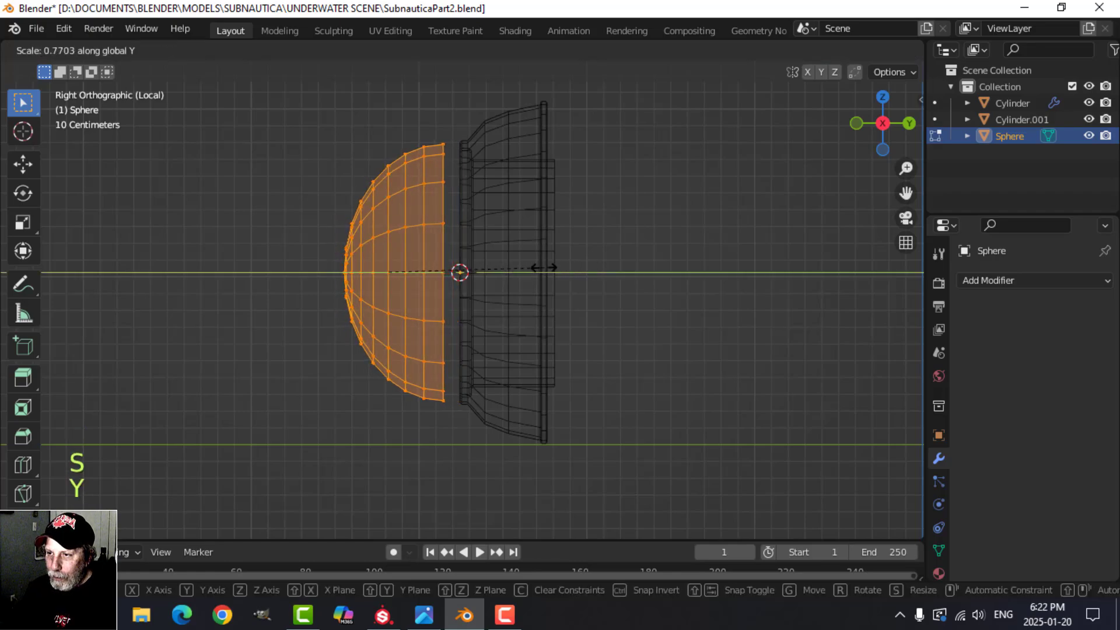
pyautogui.click(542, 268)
pyautogui.moveTo(455, 271); pyautogui.dragTo(469, 274)
# Return to solid shading and apply smooth shading to the dome
pyautogui.press('z')
pyautogui.click(652, 281)
pyautogui.moveTo(653, 281)
pyautogui.mouseDown(button='middle')
pyautogui.moveTo(567, 277)
pyautogui.moveTo(665, 282)
pyautogui.moveTo(517, 303)
pyautogui.moveTo(548, 298)
pyautogui.moveTo(456, 193)
pyautogui.mouseUp(button='middle')
pyautogui.press('Tab')
pyautogui.rightClick(433, 161)
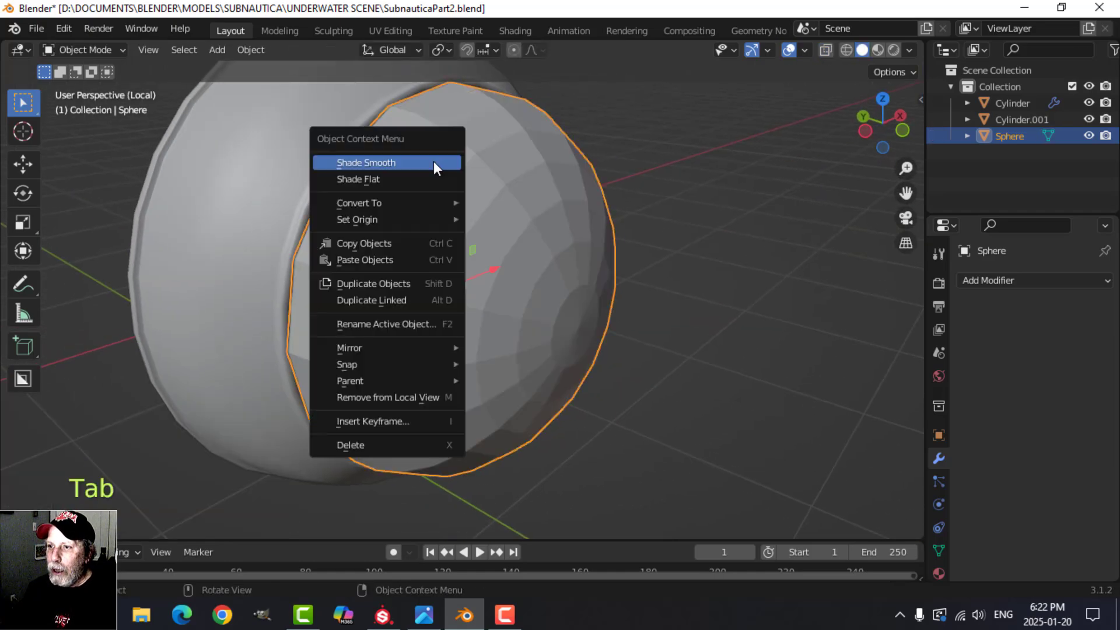
pyautogui.click(433, 161)
pyautogui.hotkey('alt', 'a')
# Scale the whole dome mesh down to about 0.97 and move it about 0.032 m along Y toward the cap
pyautogui.press('Tab')
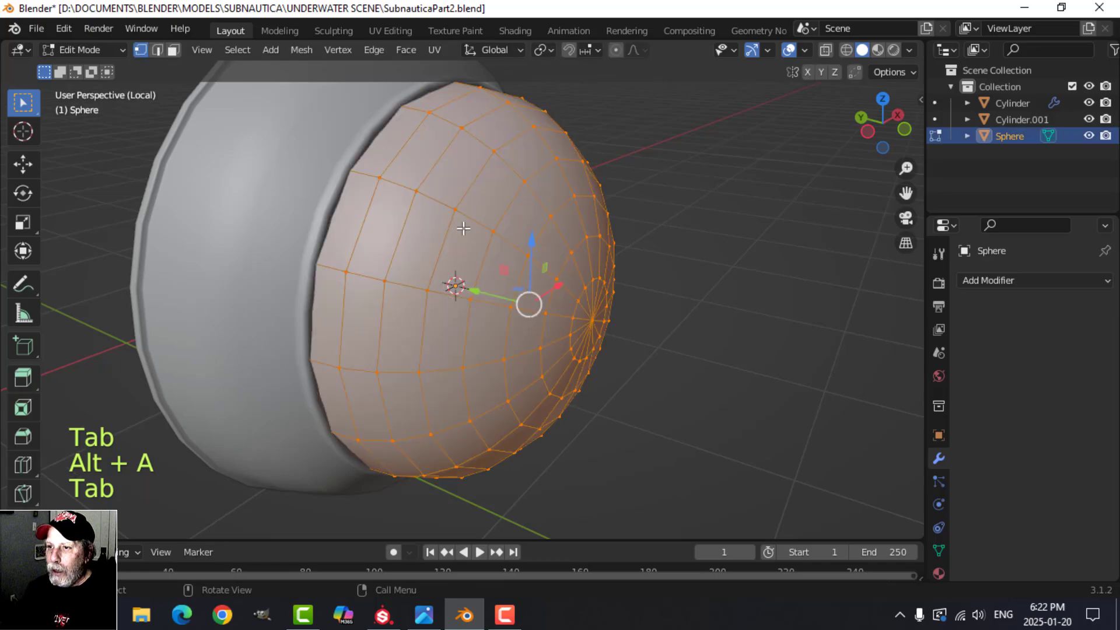
pyautogui.press('a')
pyautogui.press('s')
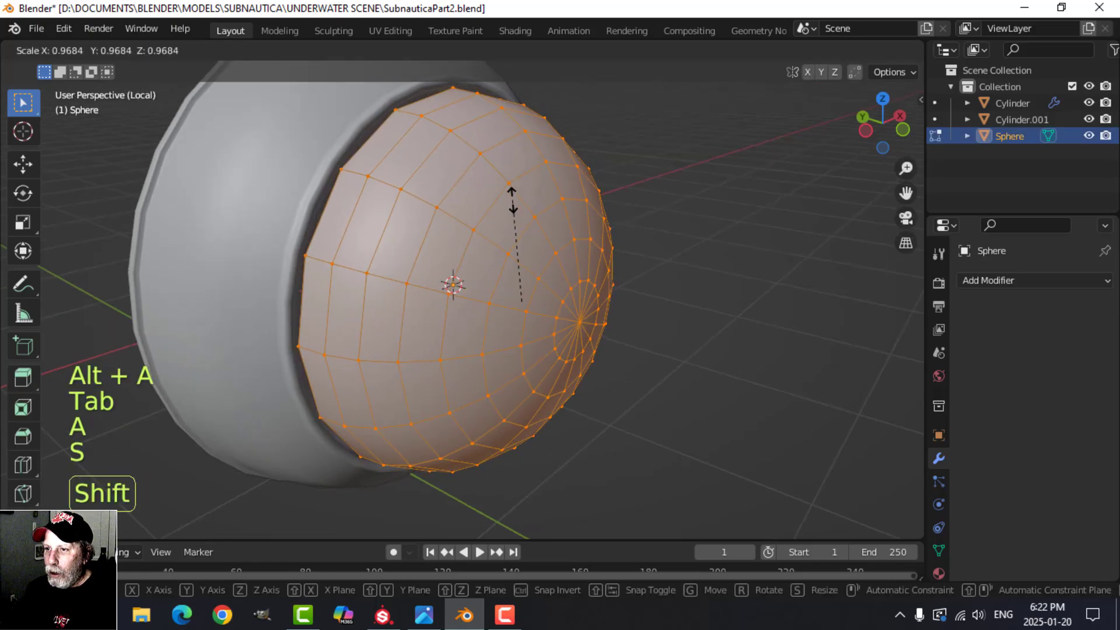
pyautogui.click(508, 202)
pyautogui.moveTo(490, 249); pyautogui.dragTo(519, 250, button='middle')
pyautogui.moveTo(483, 290); pyautogui.dragTo(470, 290)
pyautogui.moveTo(427, 293); pyautogui.dragTo(545, 249, button='middle')
pyautogui.scroll(2, 398, 200)
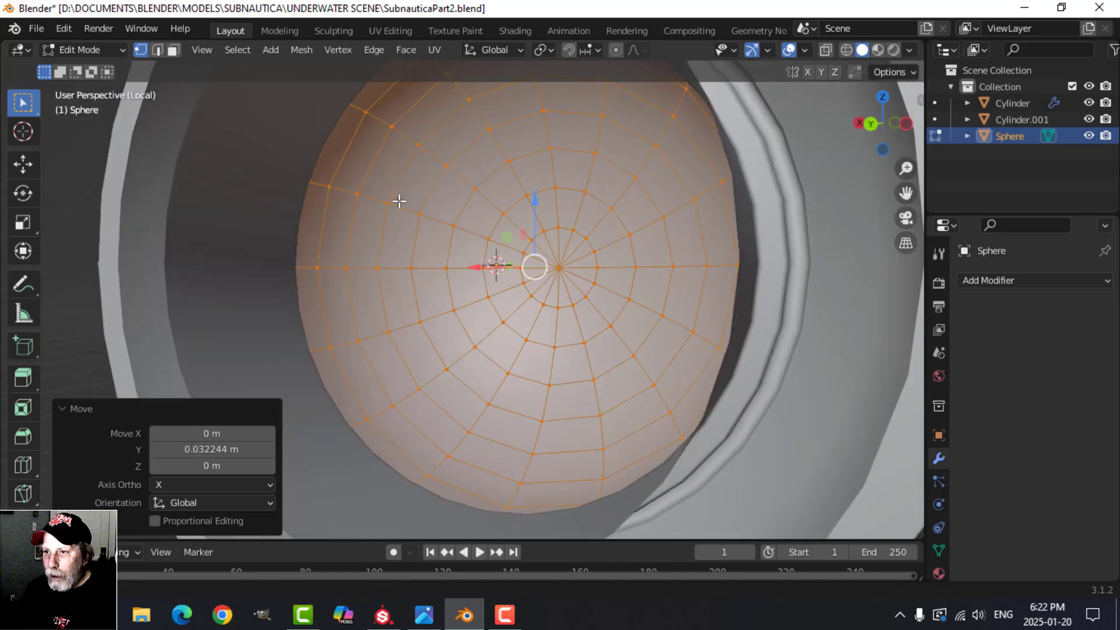
# Move the dome mesh about 0.024 m further along Y so its rim sits inside the cap's opening
pyautogui.moveTo(397, 200); pyautogui.dragTo(445, 258, button='middle')
pyautogui.scroll(3, 400, 278)
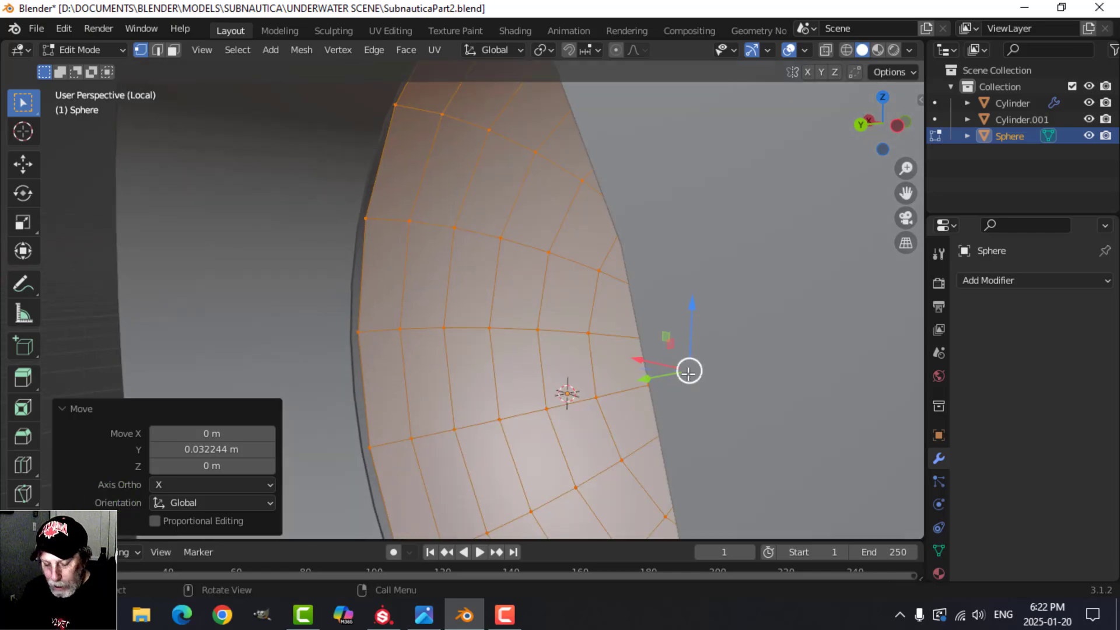
pyautogui.press('g')
pyautogui.press('y')
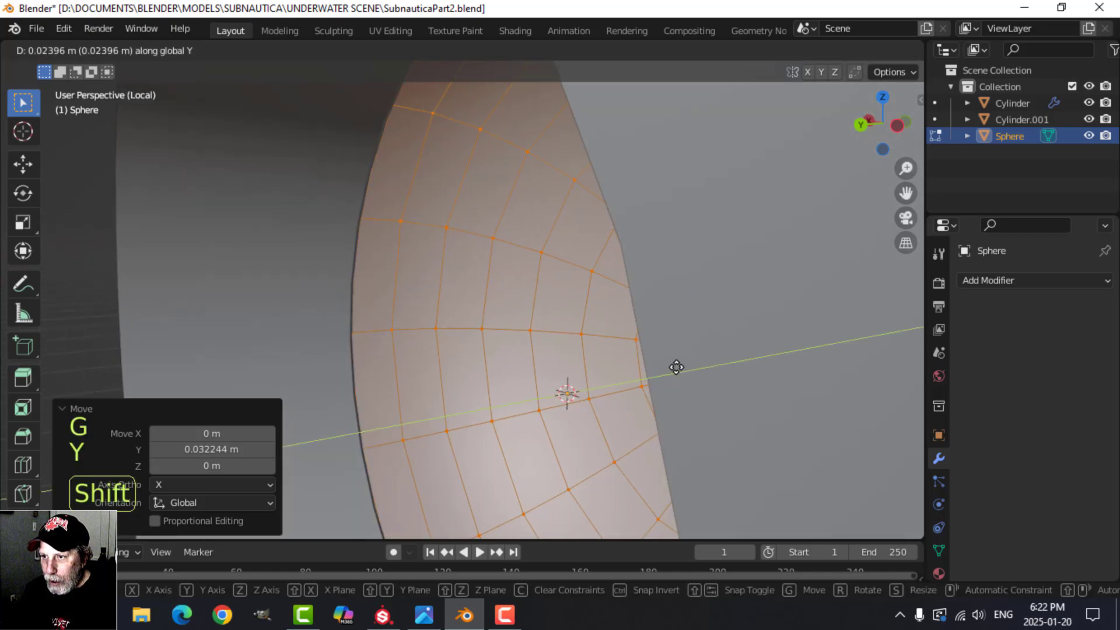
pyautogui.click(676, 367)
pyautogui.moveTo(478, 237); pyautogui.dragTo(392, 268, button='middle')
pyautogui.scroll(-3, 410, 260)
pyautogui.press('Tab')
pyautogui.hotkey('alt', 'a')
pyautogui.scroll(-4, 447, 260)
pyautogui.moveTo(532, 279); pyautogui.dragTo(480, 263, button='middle')
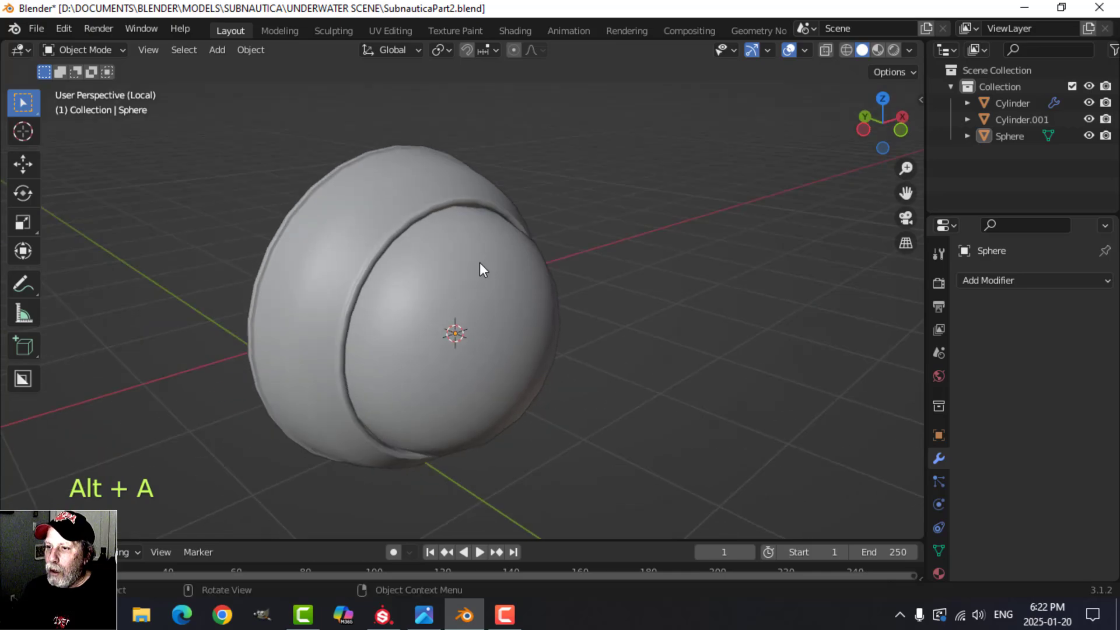
# Scale the whole dome mesh up very slightly to close the gap around the cap's opening
pyautogui.press('Tab')
pyautogui.press('a')
pyautogui.scroll(3, 554, 243)
pyautogui.press('s')
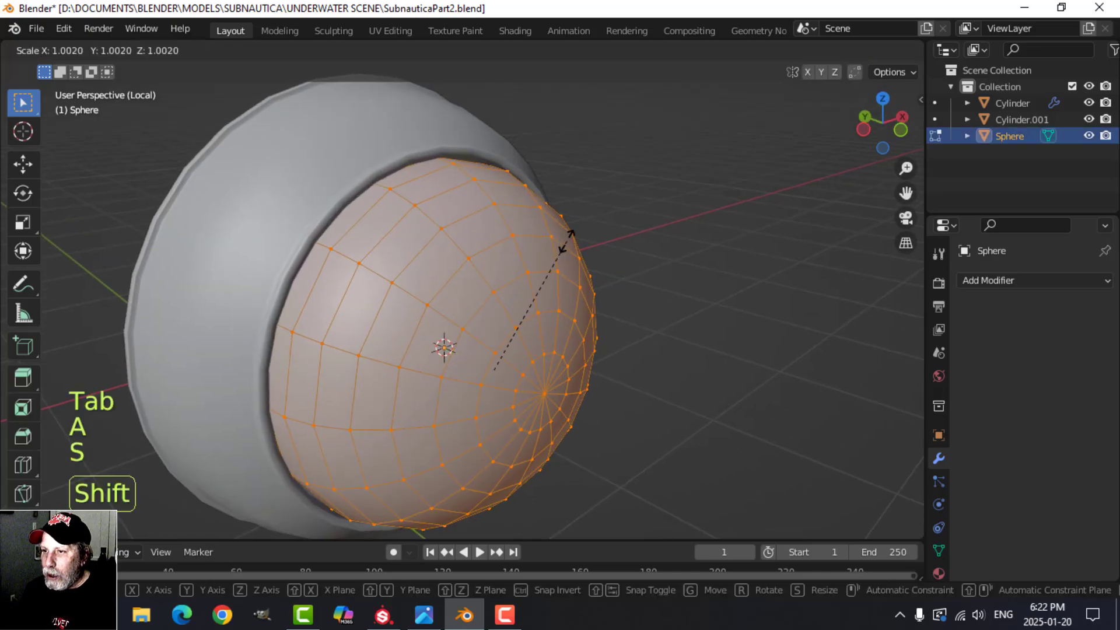
pyautogui.click(576, 230)
pyautogui.press('Tab')
pyautogui.moveTo(492, 369); pyautogui.dragTo(445, 262, button='middle')
pyautogui.hotkey('alt', 'a')
pyautogui.scroll(-3, 470, 271)
pyautogui.scroll(4, 414, 233)
pyautogui.scroll(-5, 420, 256)
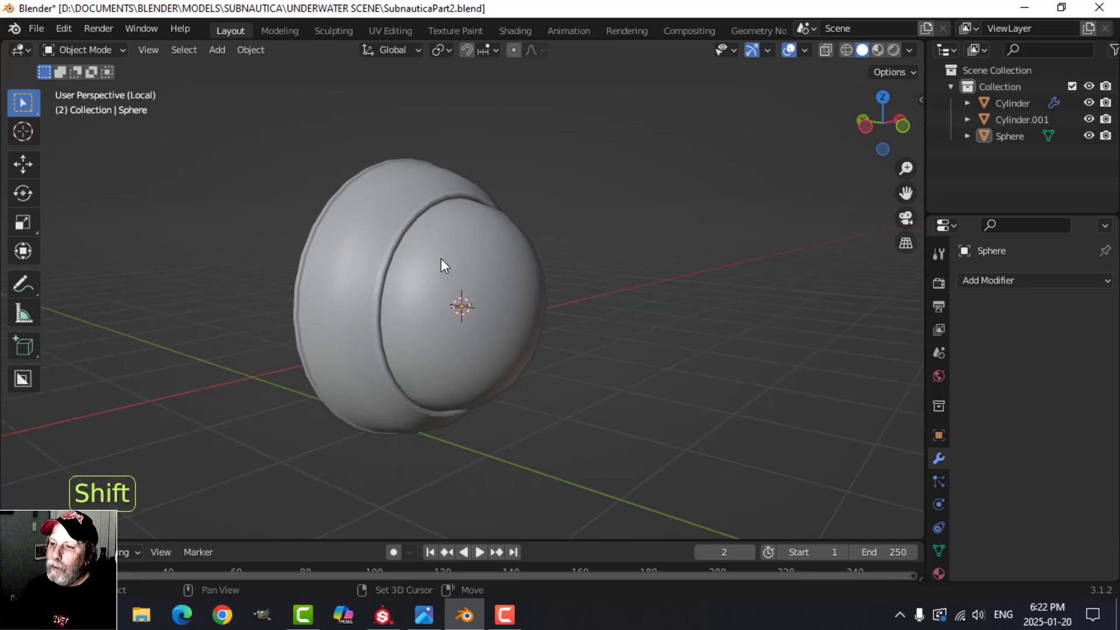
# Try a level 1 subdivision with smooth shading on the front cap, and remove the Subdivision modifier
pyautogui.click(519, 234)
pyautogui.hotkey('ctrl', '1')
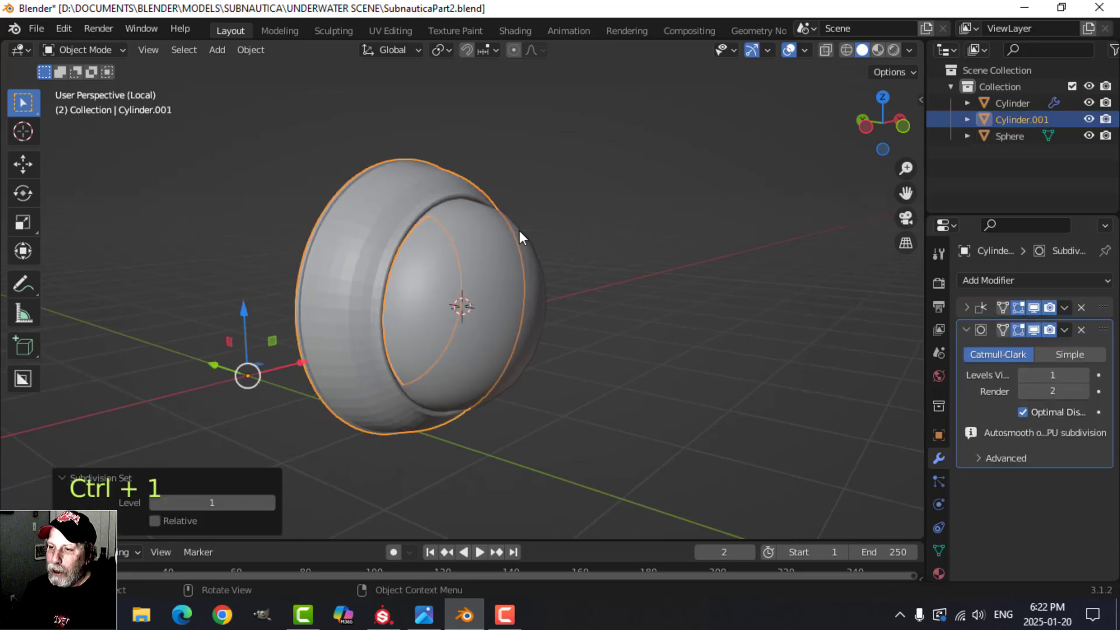
pyautogui.rightClick(380, 209)
pyautogui.click(384, 208)
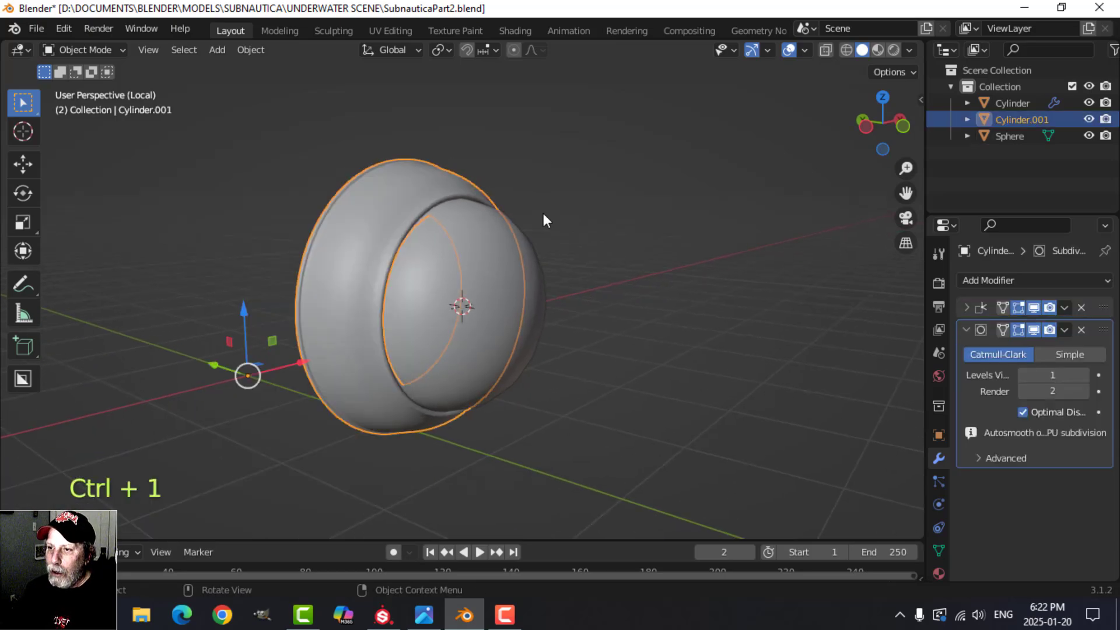
pyautogui.hotkey('alt', 'a')
pyautogui.moveTo(439, 260); pyautogui.dragTo(521, 268, button='middle')
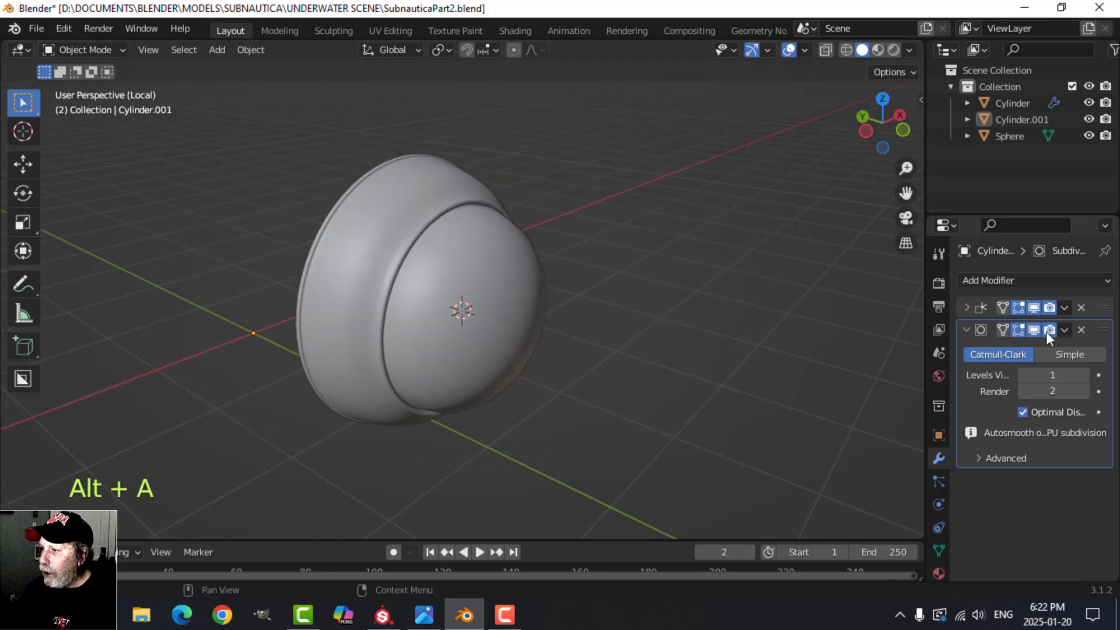
pyautogui.click(1079, 329)
# Select the dome together with the cap, open both meshes for UV editing, and leave the isolated local view
pyautogui.moveTo(737, 330); pyautogui.dragTo(457, 263, button='middle')
pyautogui.scroll(4, 403, 320)
pyautogui.scroll(-3, 408, 292)
pyautogui.click(457, 263)
pyautogui.moveTo(472, 218); pyautogui.dragTo(452, 190, button='middle')
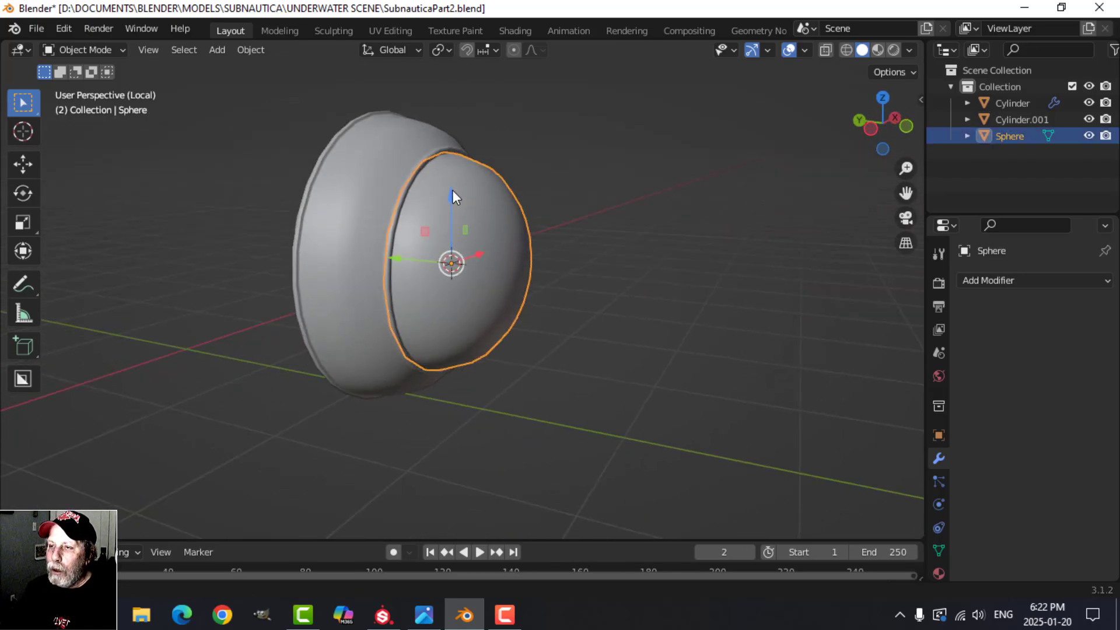
pyautogui.keyDown('shift'); pyautogui.click(385, 160); pyautogui.keyUp('shift')
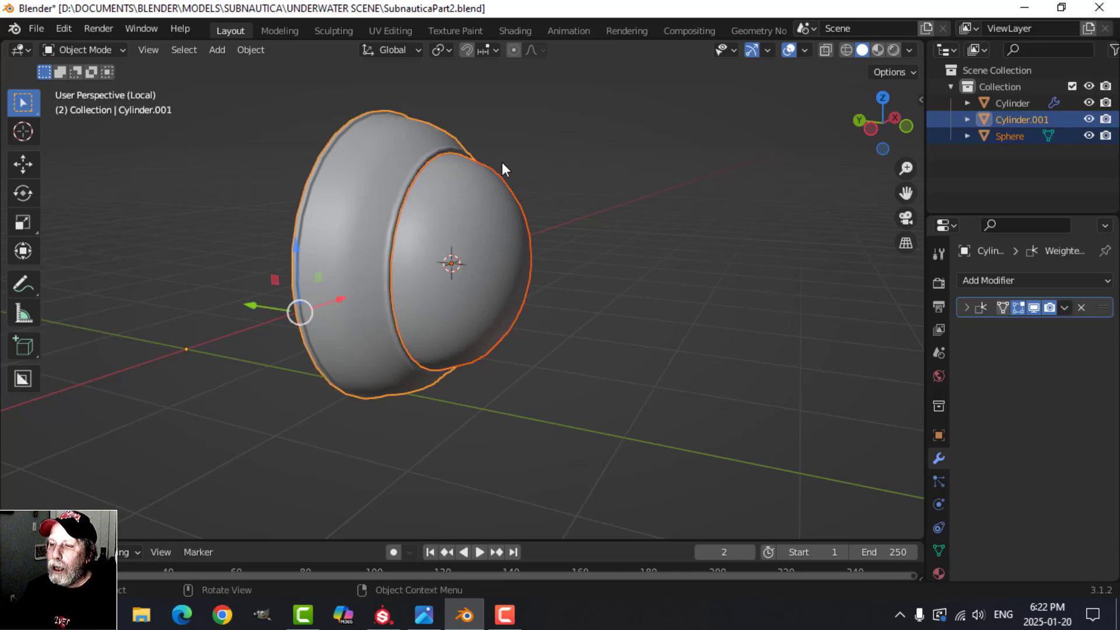
pyautogui.press('Tab')
pyautogui.press('a')
pyautogui.press('Tab')
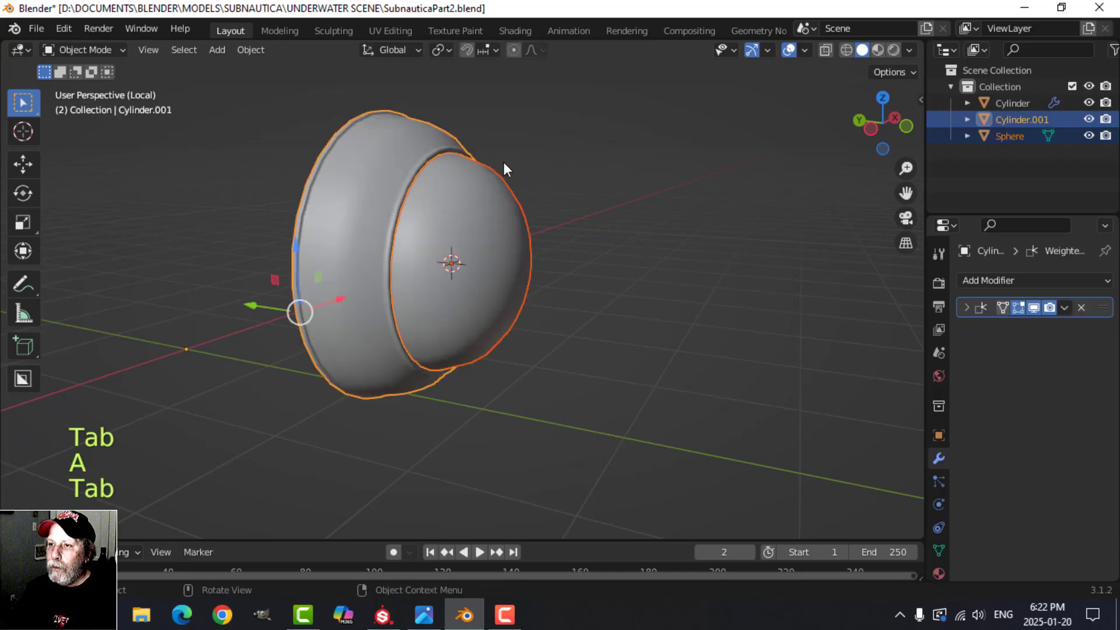
pyautogui.click(387, 31)
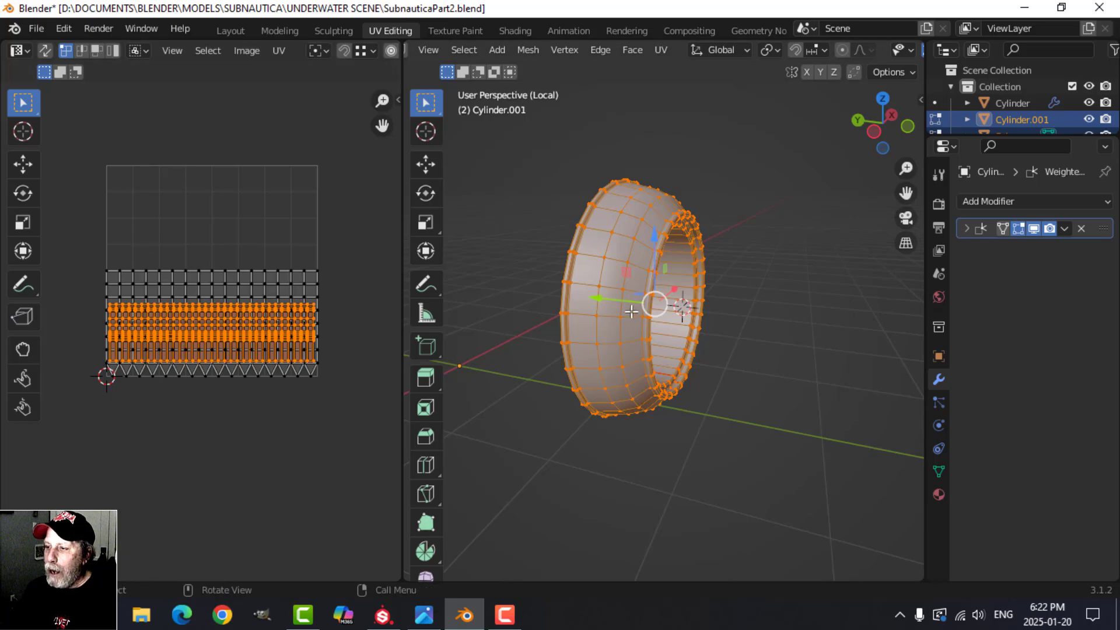
pyautogui.press('KP_Divide')
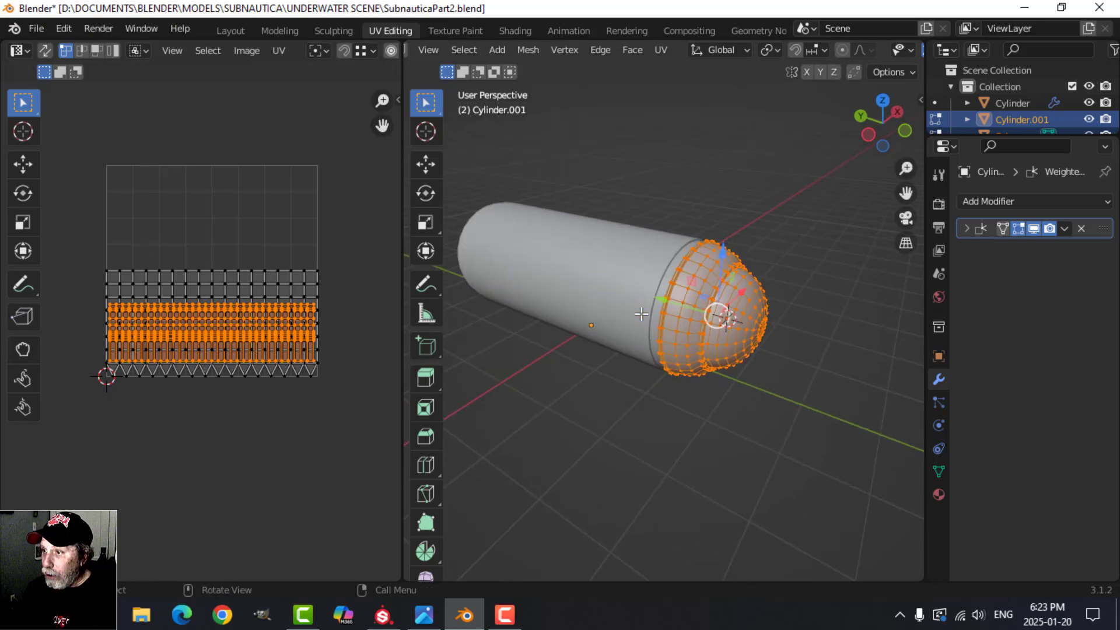
# Select only the dome's linked geometry and unwrap it
pyautogui.hotkey('alt', 'a')
pyautogui.press('a')
pyautogui.hotkey('alt', 'a')
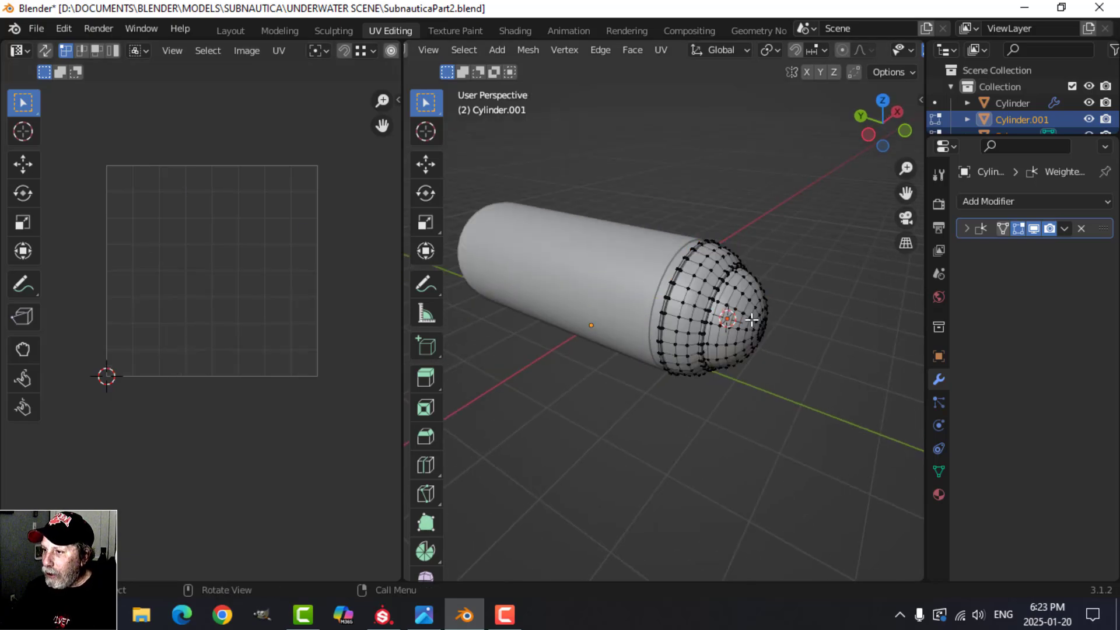
pyautogui.click(750, 318)
pyautogui.hotkey('ctrl', 'l')
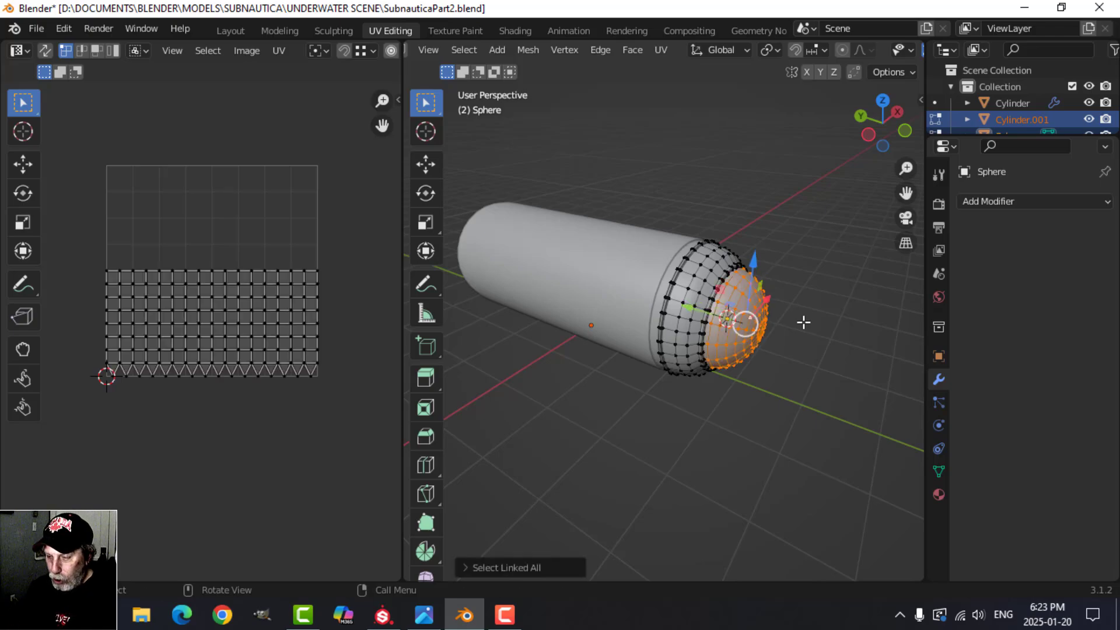
pyautogui.press('u')
pyautogui.click(737, 323)
# Shrink the dome's UV island and place it in the upper-right area of the UV square
pyautogui.press('a')
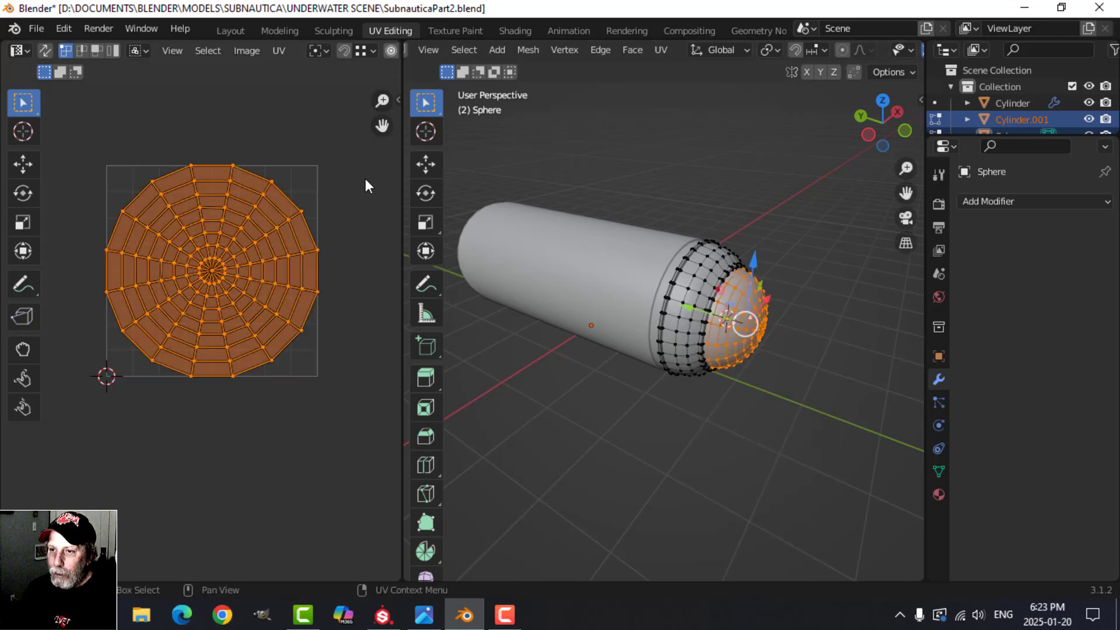
pyautogui.press('s')
pyautogui.press('g')
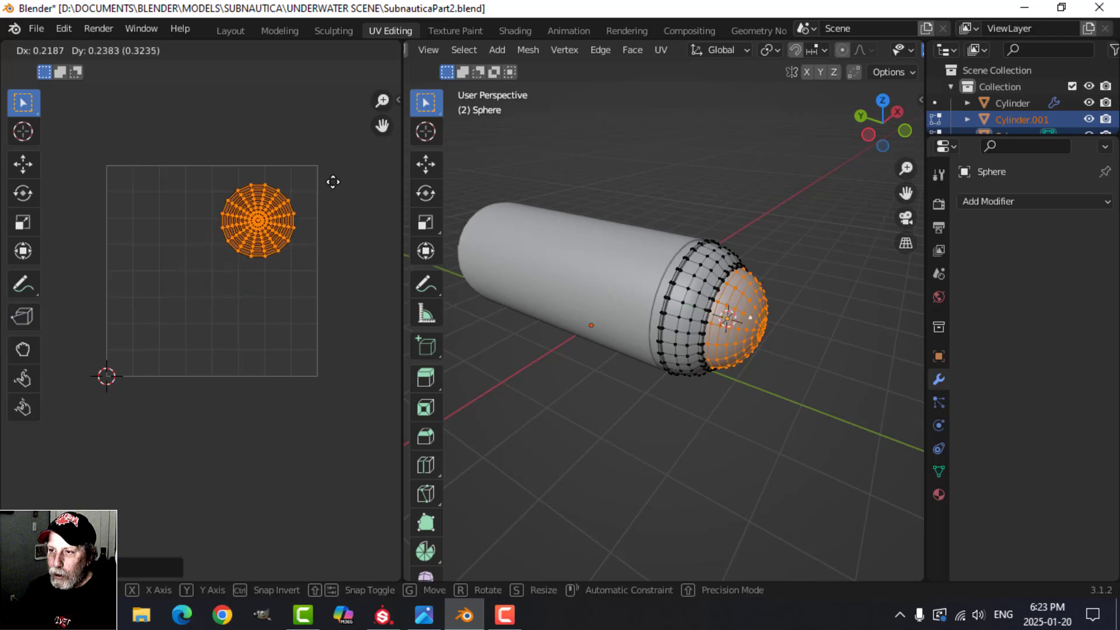
pyautogui.click(333, 179)
# Show the UVs of both meshes, then enlarge and reposition the dome's island in the free space above the cap's strip
pyautogui.press('a')
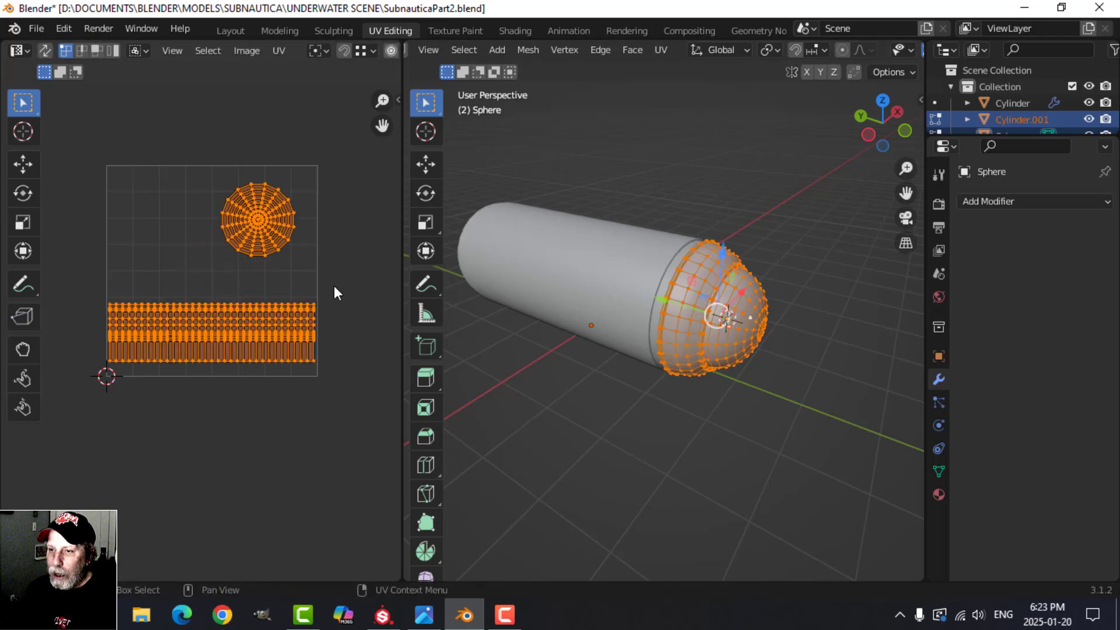
pyautogui.scroll(2, 334, 285)
pyautogui.click(297, 181)
pyautogui.hotkey('ctrl', 'l')
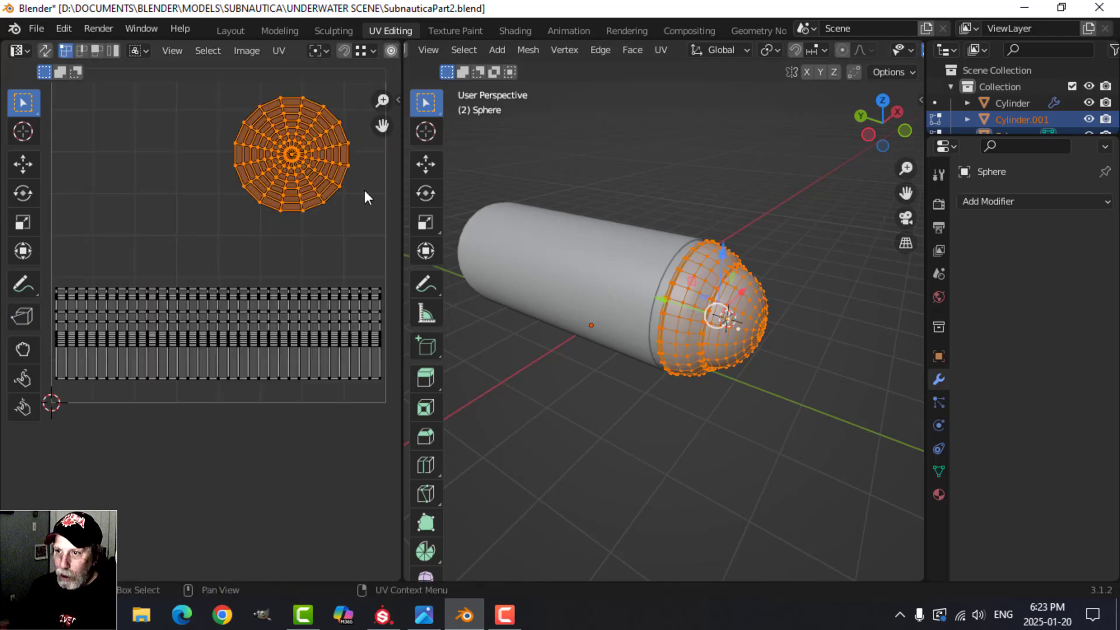
pyautogui.scroll(-2, 364, 202)
pyautogui.press('s')
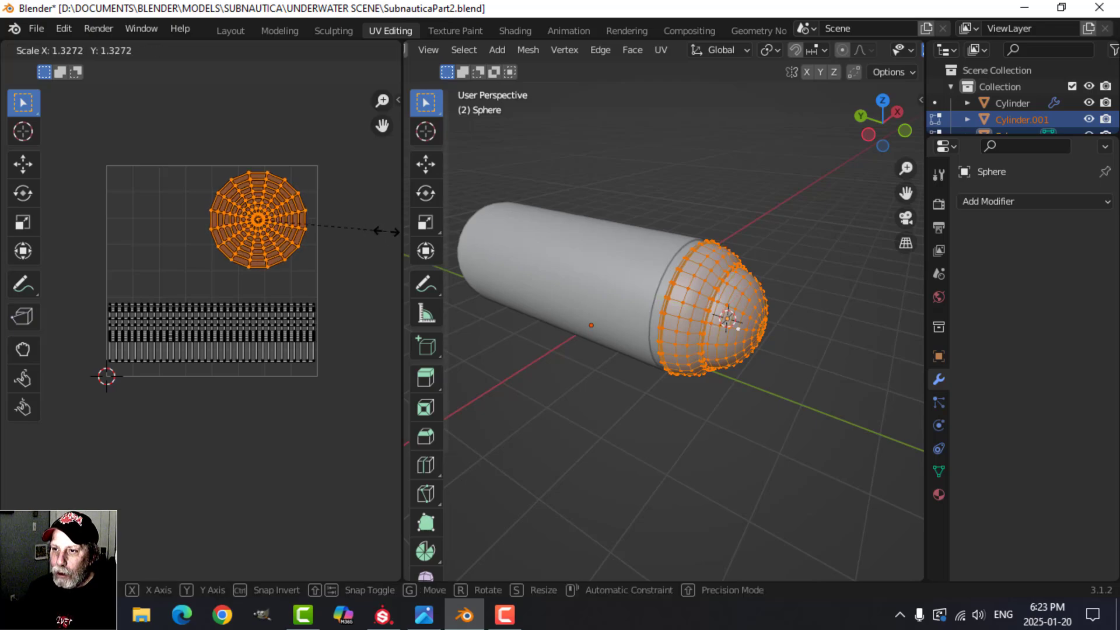
pyautogui.click(397, 232)
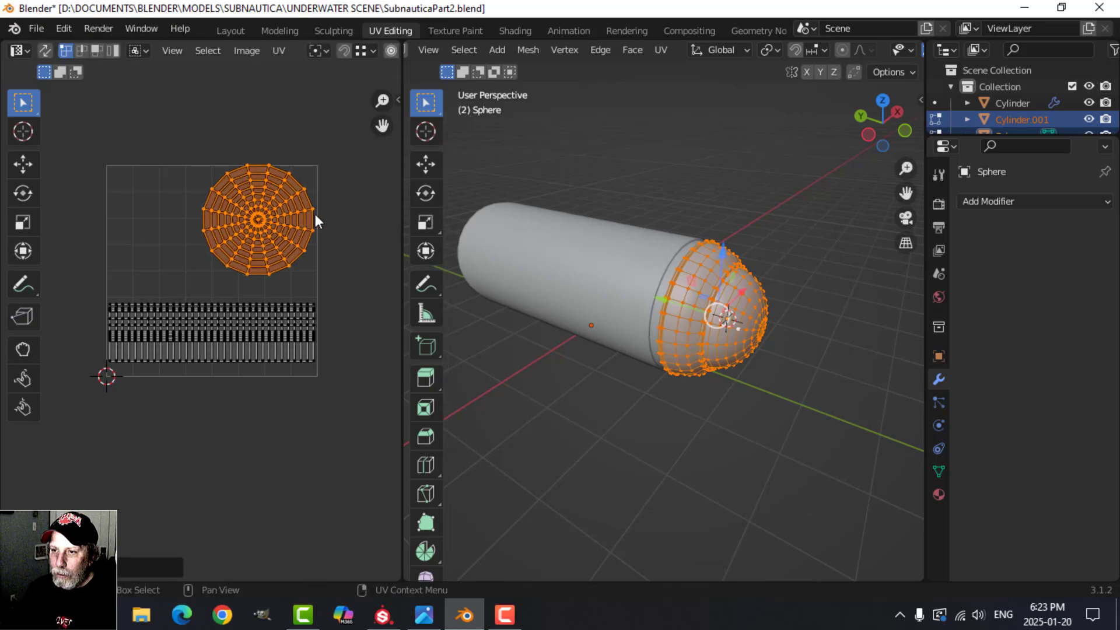
pyautogui.press('g')
pyautogui.click(304, 232)
pyautogui.press('s')
pyautogui.click(304, 238)
# Isolate the cap and dome in object mode and export the selected objects as FBX, overwriting Front.fbx
pyautogui.press('Tab')
pyautogui.moveTo(733, 326); pyautogui.dragTo(665, 310, button='middle')
pyautogui.press('KP_Divide')
pyautogui.hotkey('alt', 'a')
pyautogui.scroll(-2, 636, 320)
pyautogui.click(637, 320)
pyautogui.click(30, 30)
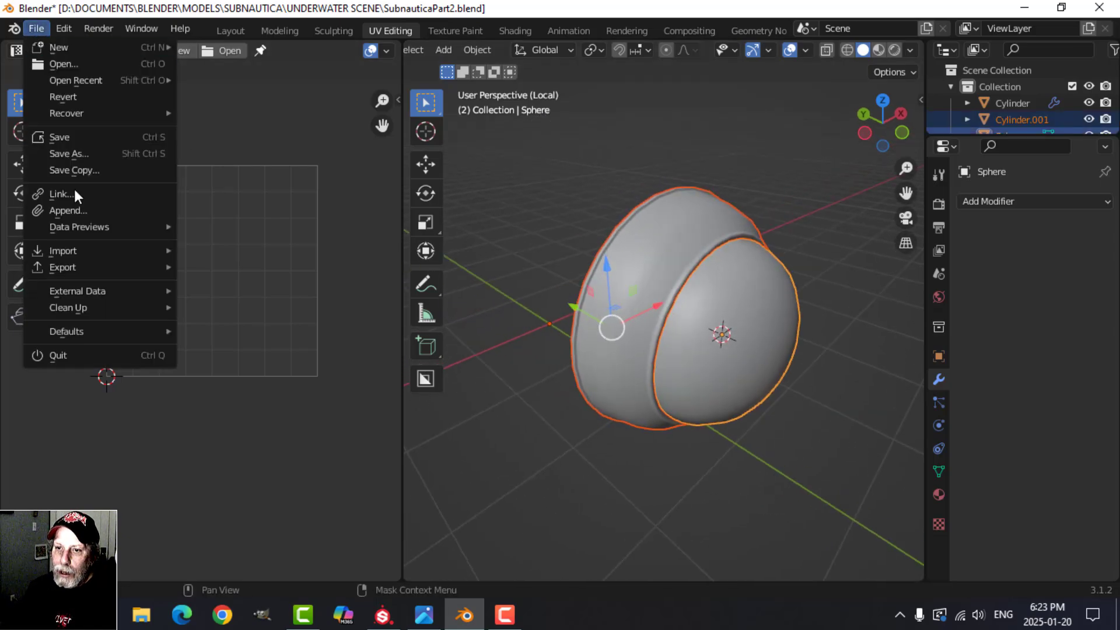
pyautogui.moveTo(78, 265)
pyautogui.click(252, 409)
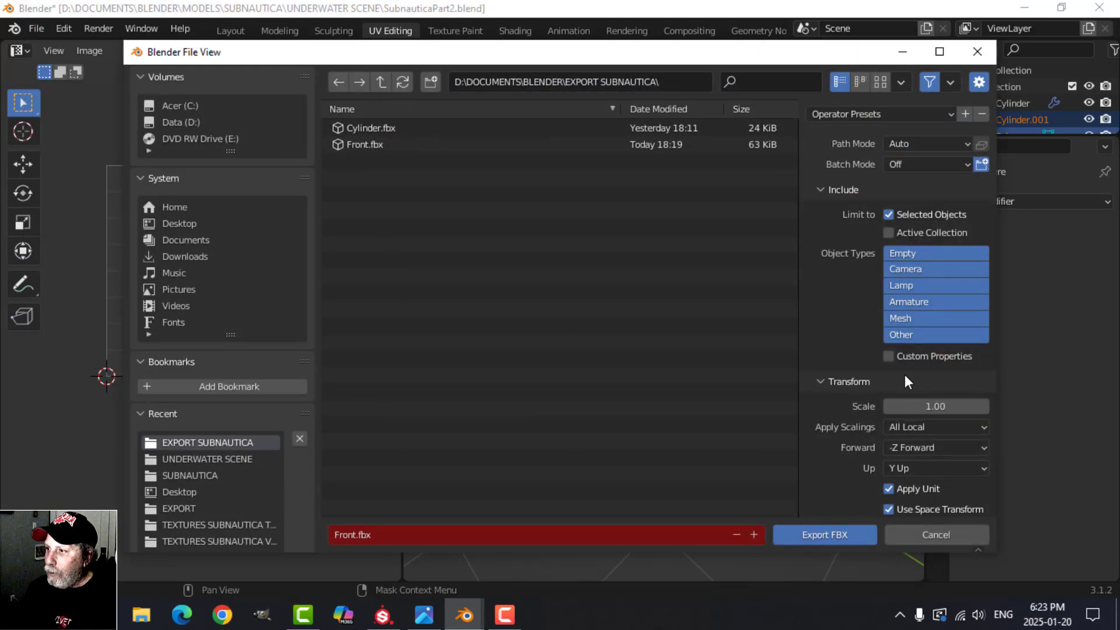
pyautogui.click(824, 535)
# Switch to Substance Painter and reload the project's mesh from the updated Front.fbx
pyautogui.click(385, 616)
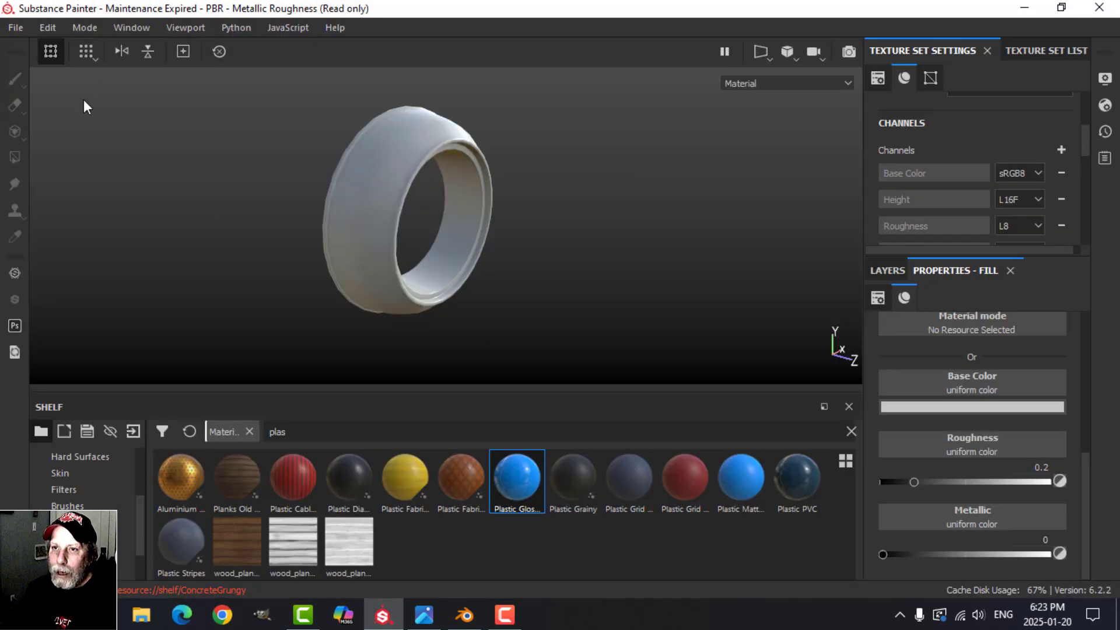
pyautogui.click(49, 28)
pyautogui.click(74, 84)
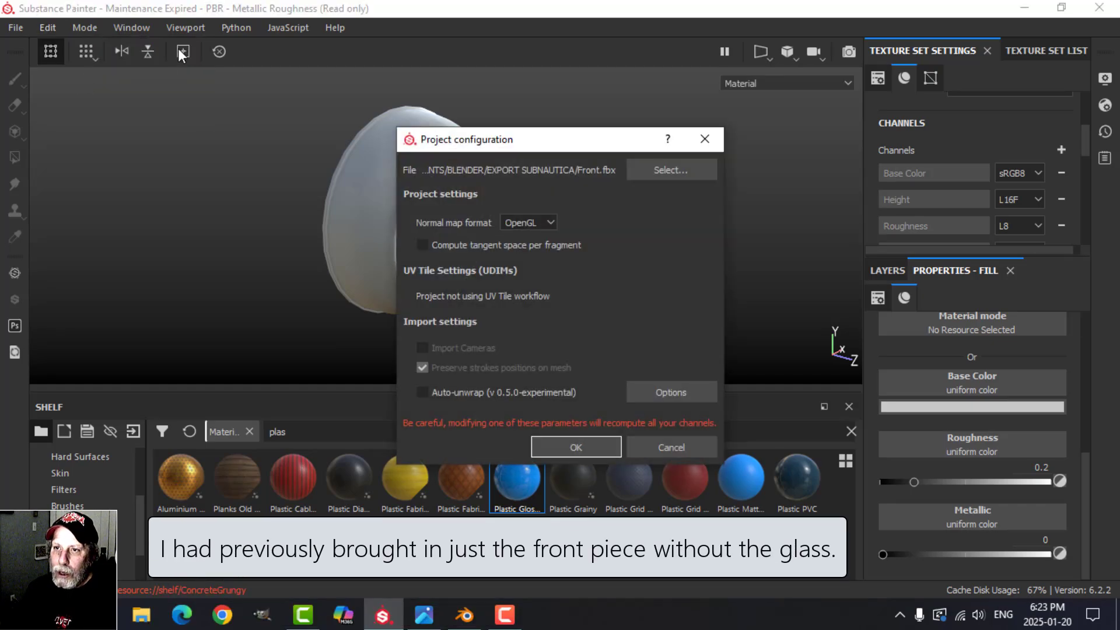
pyautogui.click(678, 168)
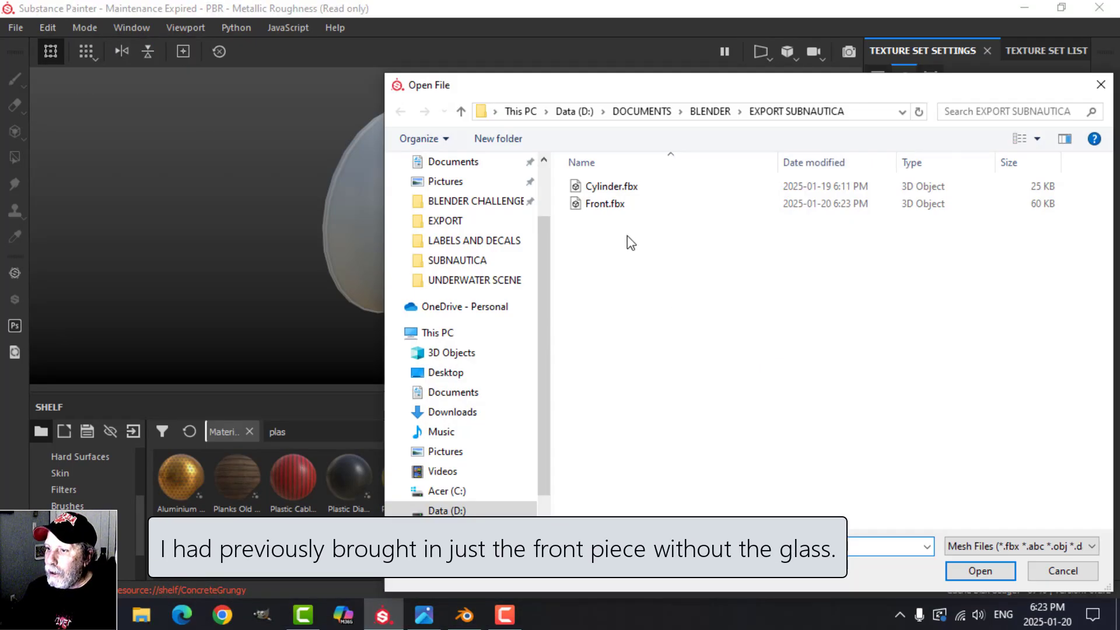
pyautogui.click(969, 570)
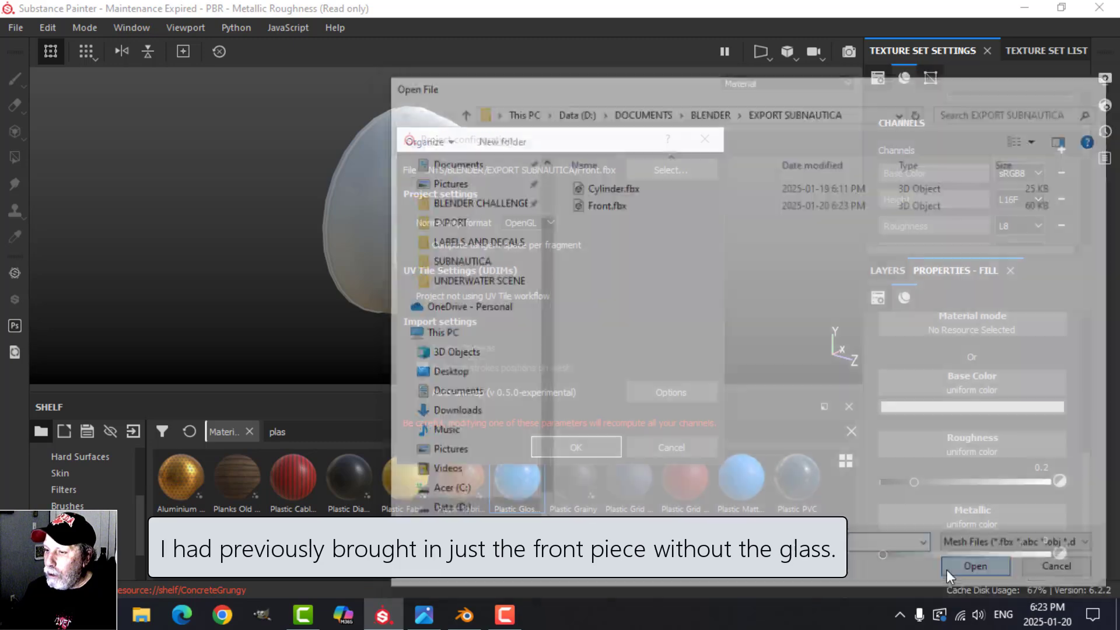
pyautogui.click(582, 447)
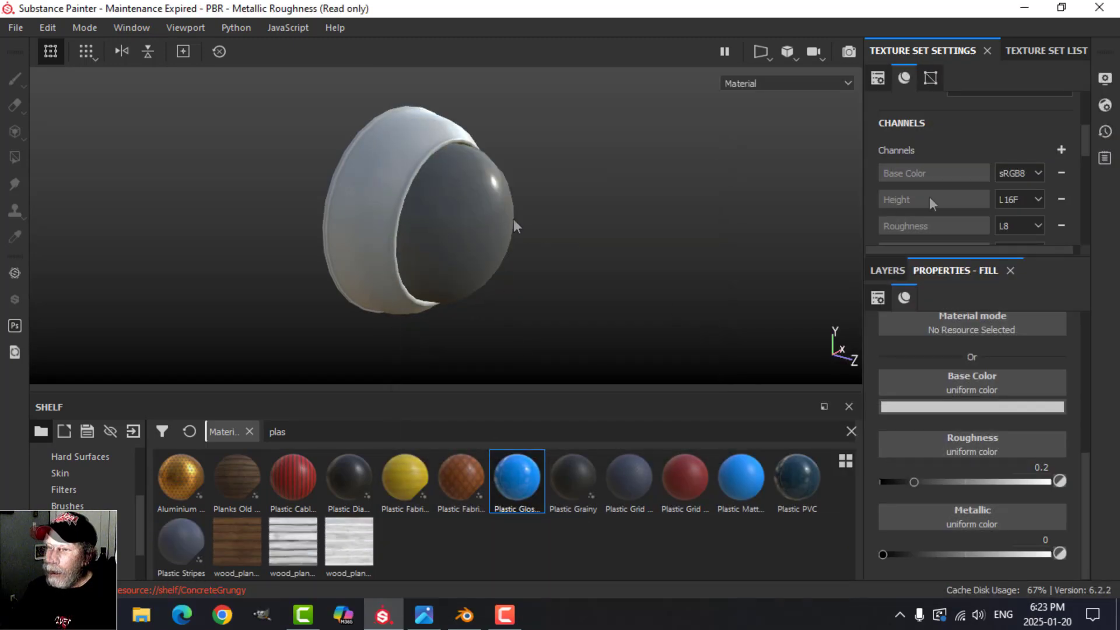
# Bake the normal, world space normal, ambient occlusion, curvature and position mesh maps at 2048 for the reloaded model
pyautogui.scroll(3, 963, 236)
pyautogui.scroll(-6, 992, 198)
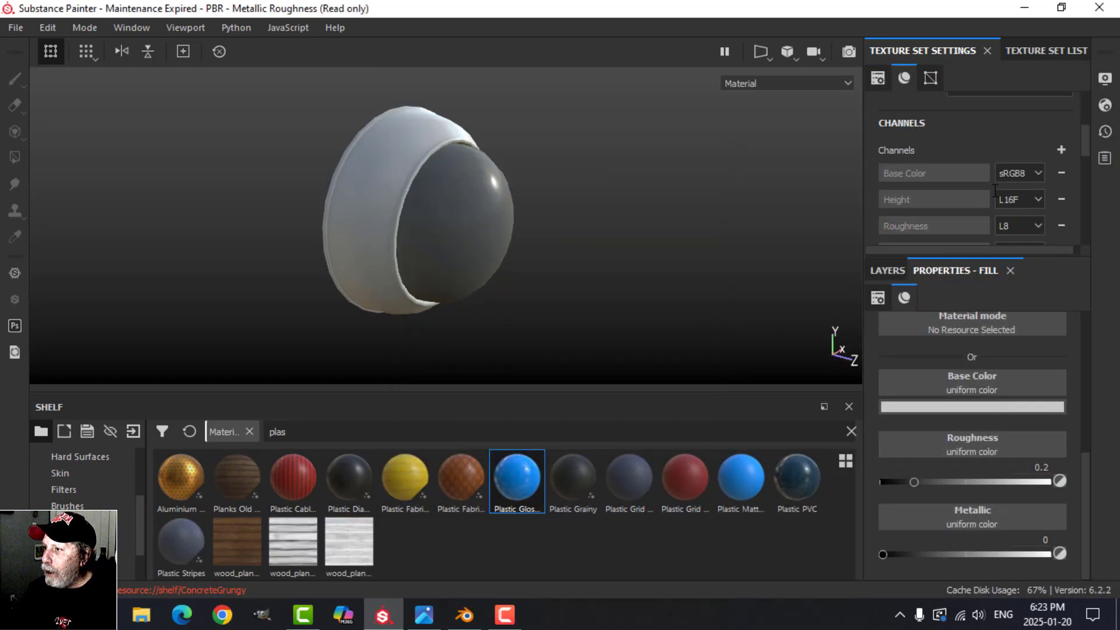
pyautogui.scroll(-3, 995, 191)
pyautogui.click(1013, 169)
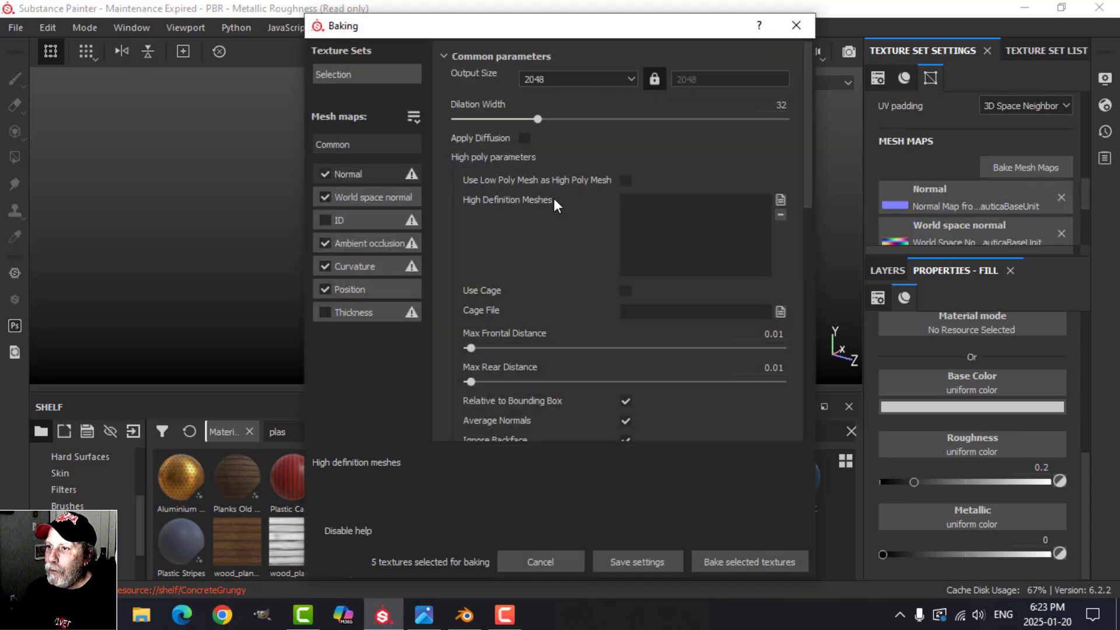
pyautogui.click(703, 557)
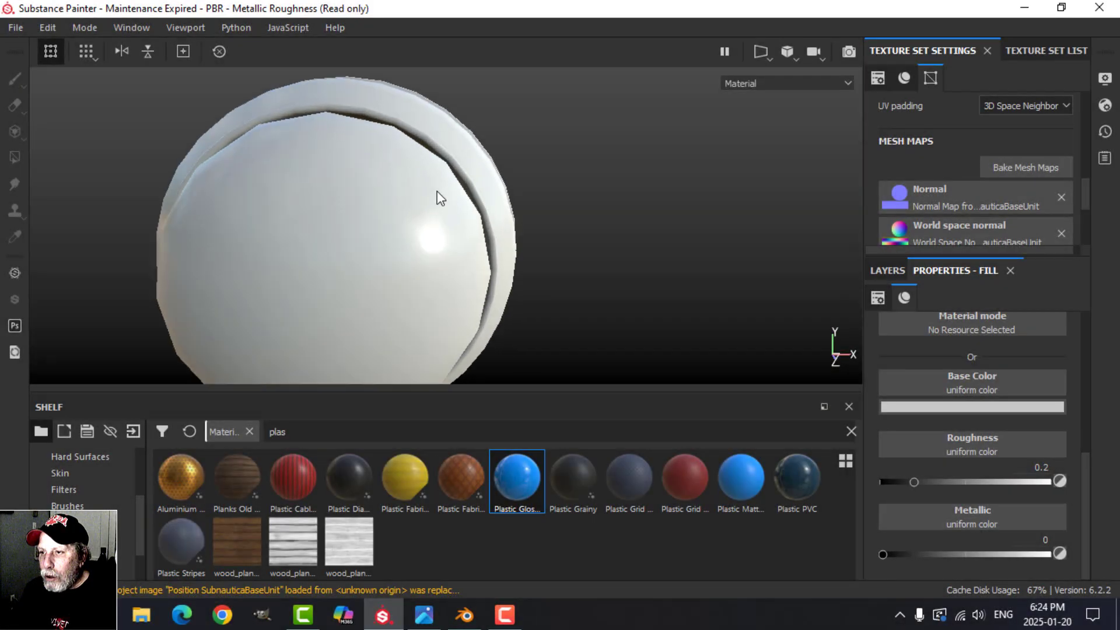
pyautogui.keyDown('alt'); pyautogui.moveTo(438, 197); pyautogui.dragTo(442, 242); pyautogui.keyUp('alt')
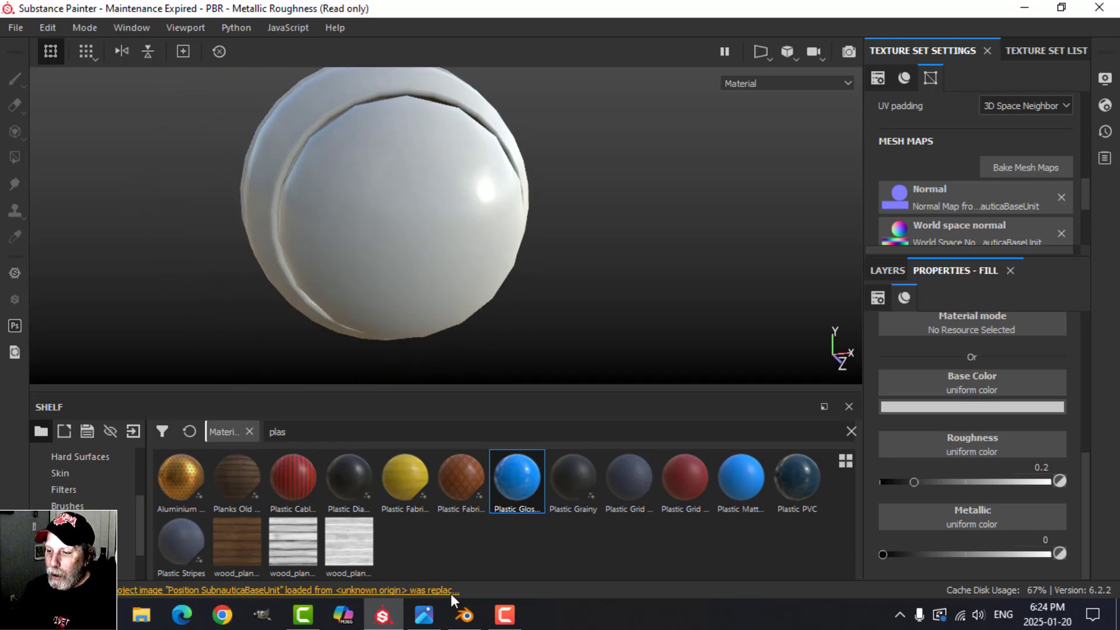
# Switch to Blender, turn off the face orientation overlay, and add a level 1 Catmull-Clark subdivision to the dome
pyautogui.click(465, 614)
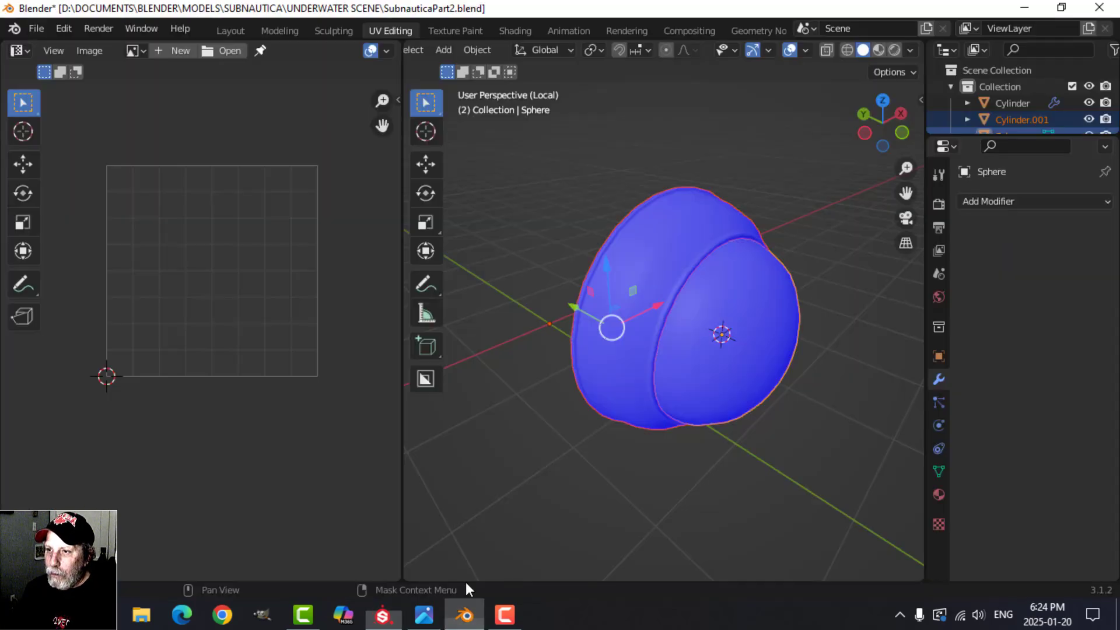
pyautogui.click(806, 51)
pyautogui.click(729, 351)
pyautogui.press('KP_1')
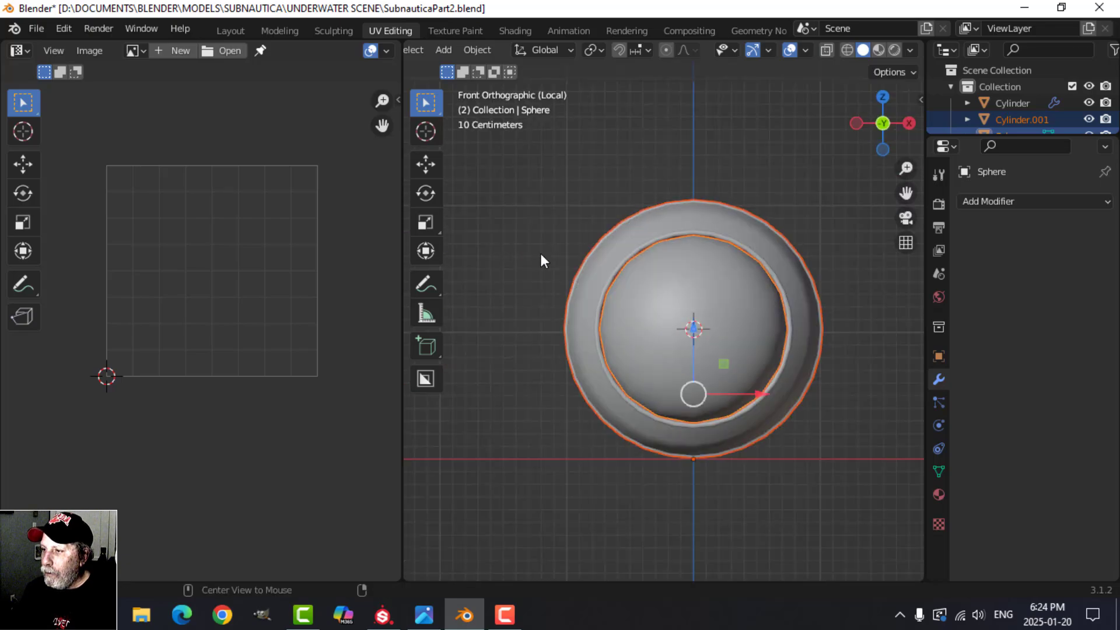
pyautogui.click(705, 309)
pyautogui.hotkey('ctrl', '1')
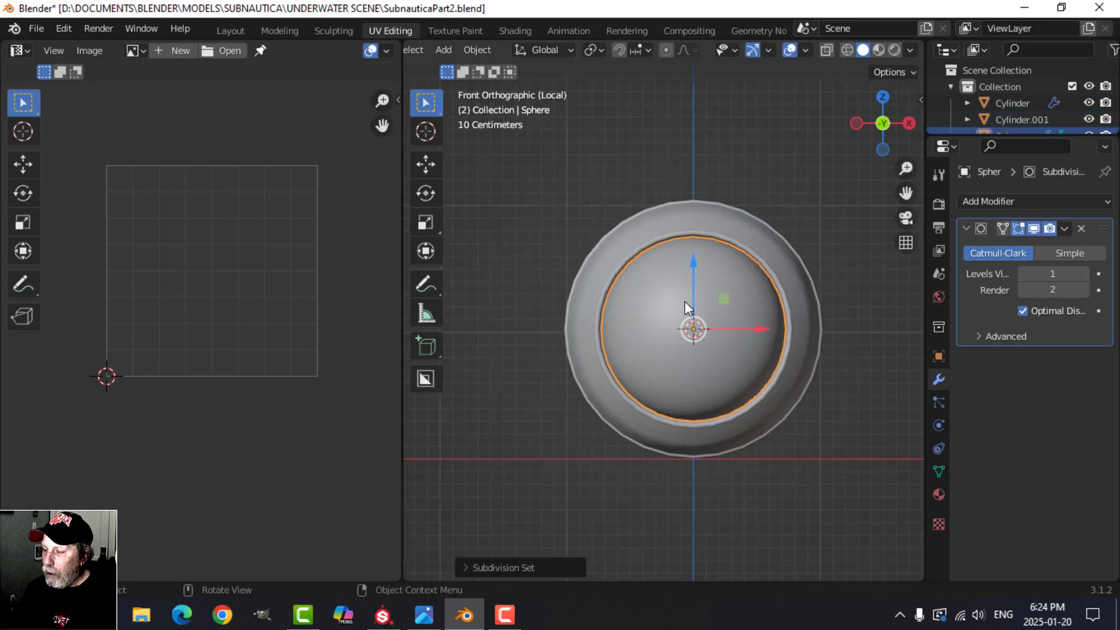
# Scale the dome's whole mesh up by about 1.02 in edit mode to close the gap around the cap's rim
pyautogui.press('Tab')
pyautogui.moveTo(589, 304); pyautogui.dragTo(653, 309, button='middle')
pyautogui.press('s')
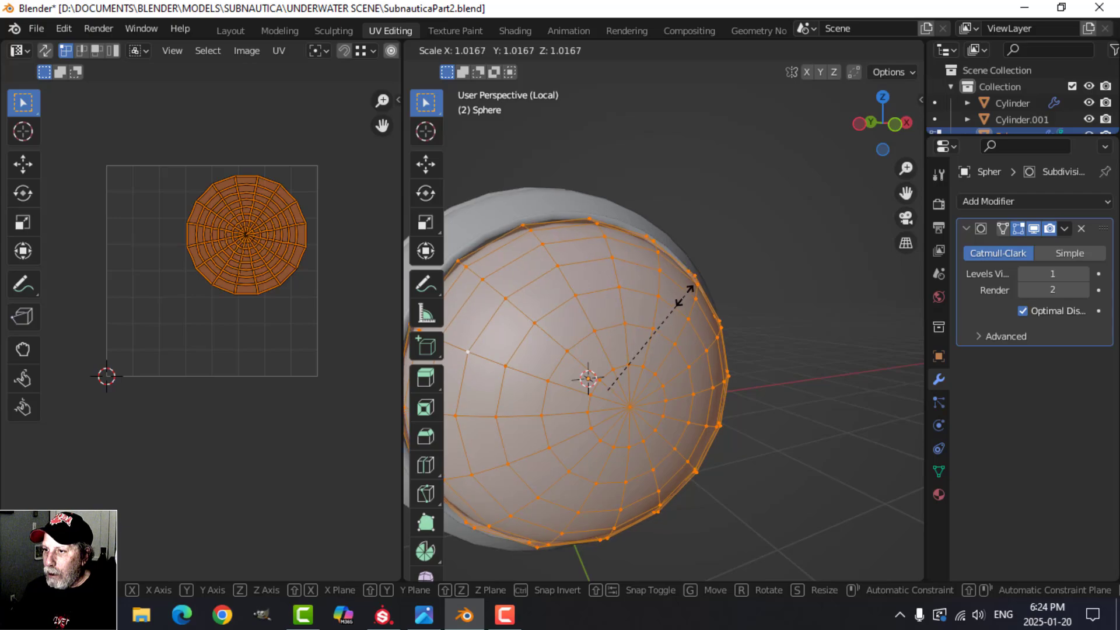
pyautogui.click(678, 295)
pyautogui.press('Tab')
# Select the cap and dome together and export the selected objects as FBX, overwriting Front.fbx with the smoothed dome
pyautogui.scroll(-4, 623, 293)
pyautogui.click(495, 299)
pyautogui.moveTo(495, 299); pyautogui.dragTo(584, 266, button='middle')
pyautogui.press('a')
pyautogui.scroll(-2, 653, 275)
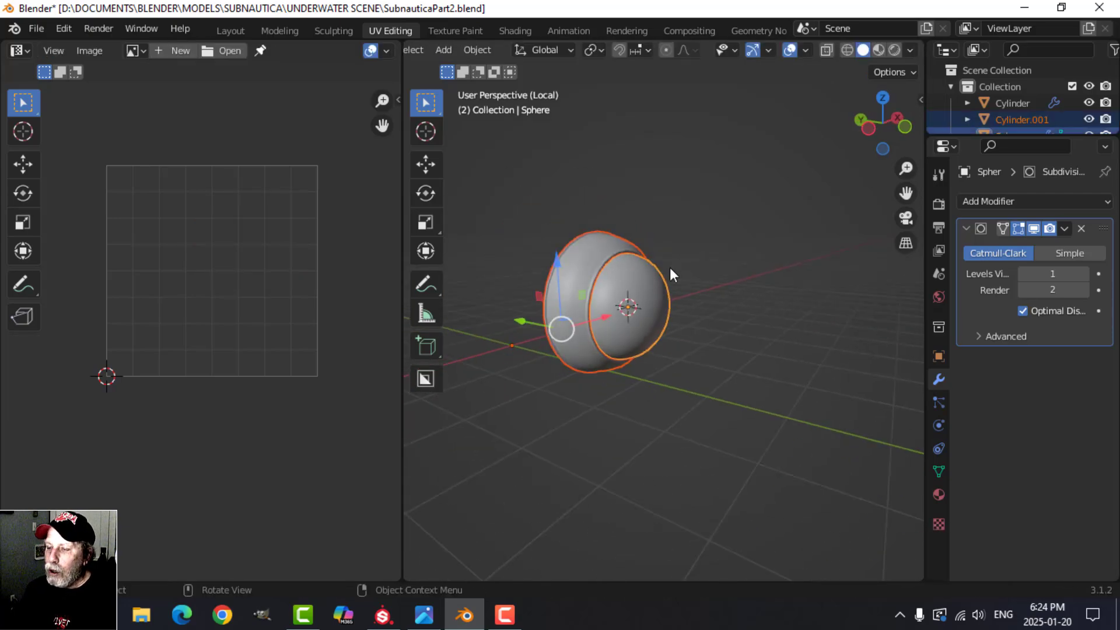
pyautogui.click(39, 28)
pyautogui.moveTo(93, 263)
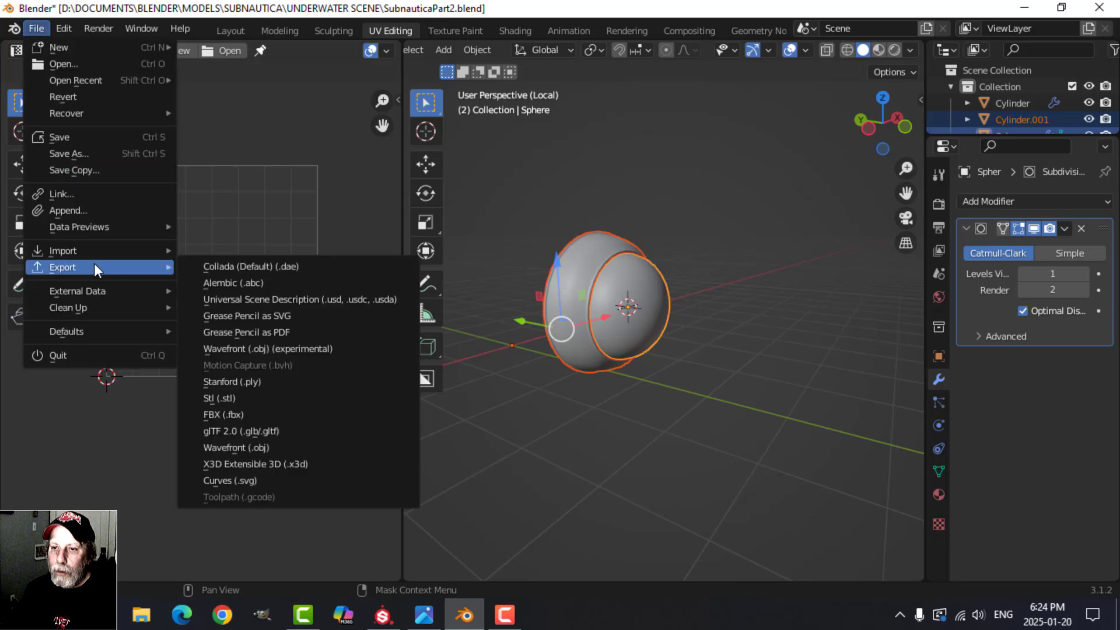
pyautogui.click(263, 416)
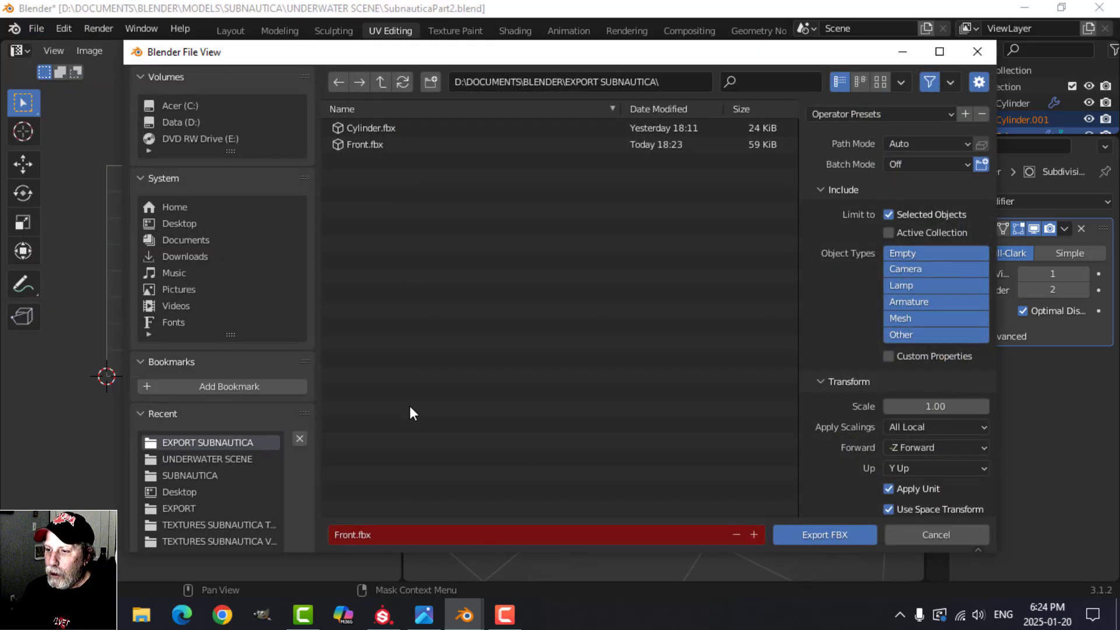
pyautogui.click(797, 531)
# Switch to Substance Painter, reload the project's mesh from the newly exported Front.fbx, and rebake its mesh maps
pyautogui.click(382, 614)
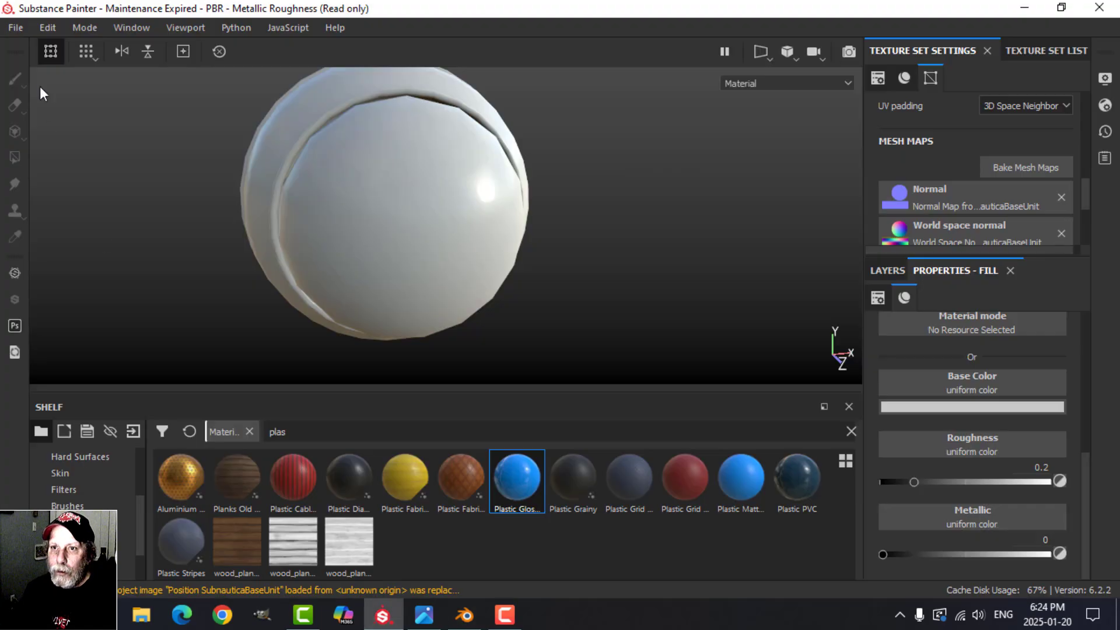
pyautogui.click(47, 31)
pyautogui.click(67, 82)
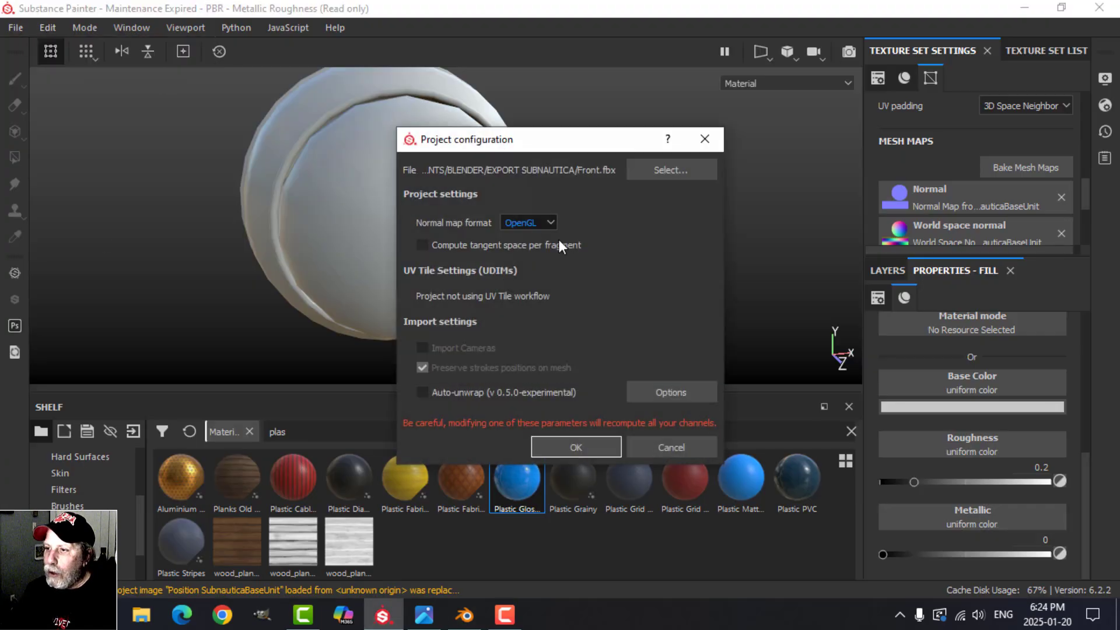
pyautogui.click(666, 169)
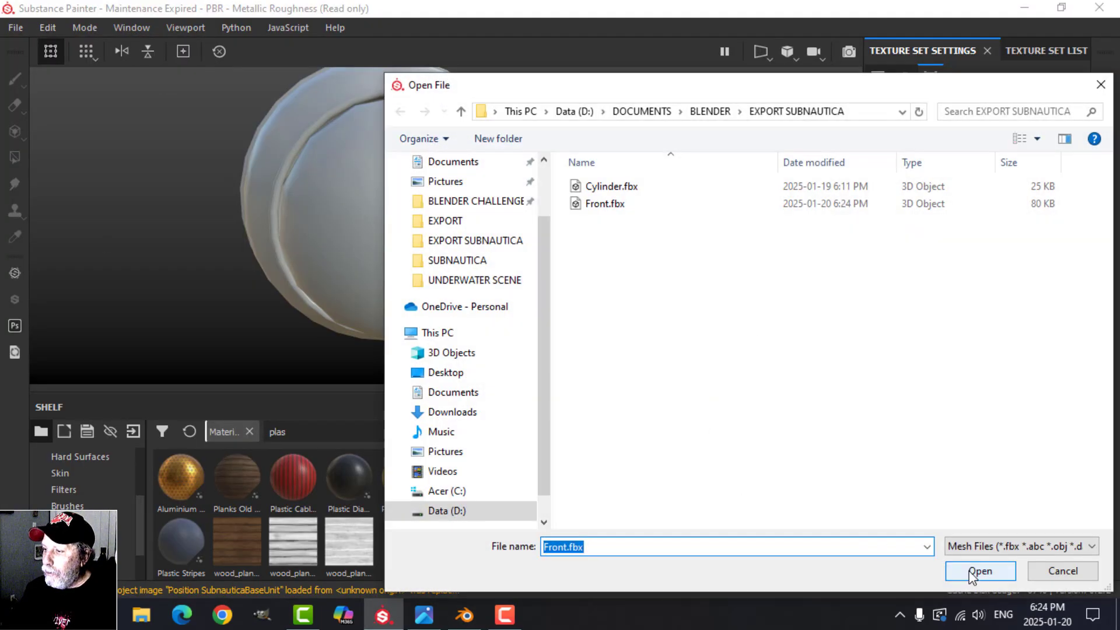
pyautogui.click(971, 573)
pyautogui.click(575, 443)
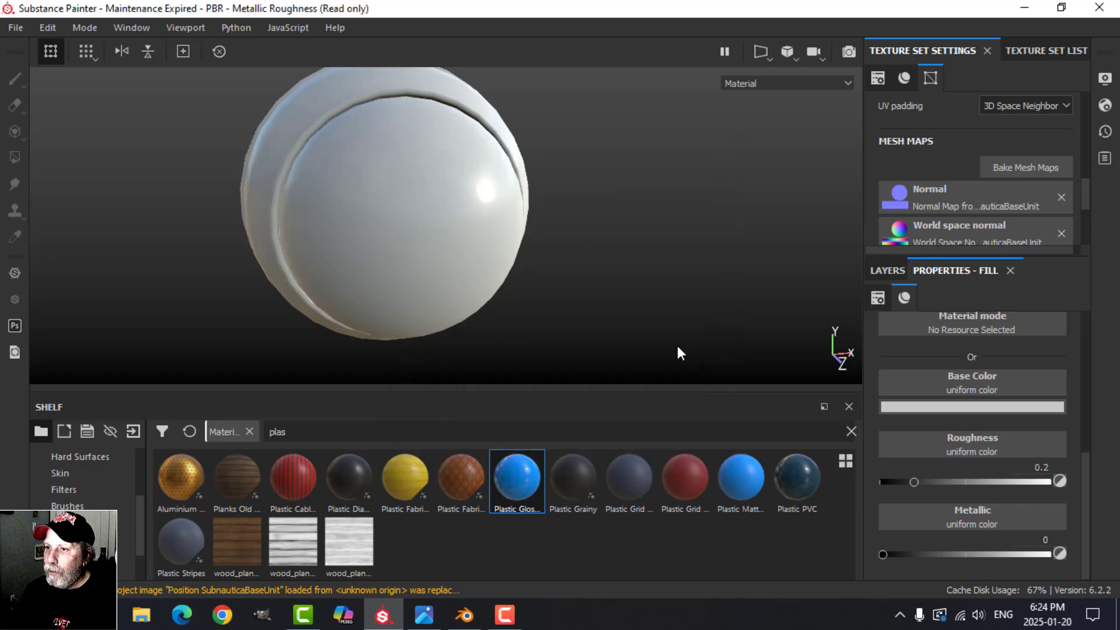
pyautogui.click(1006, 169)
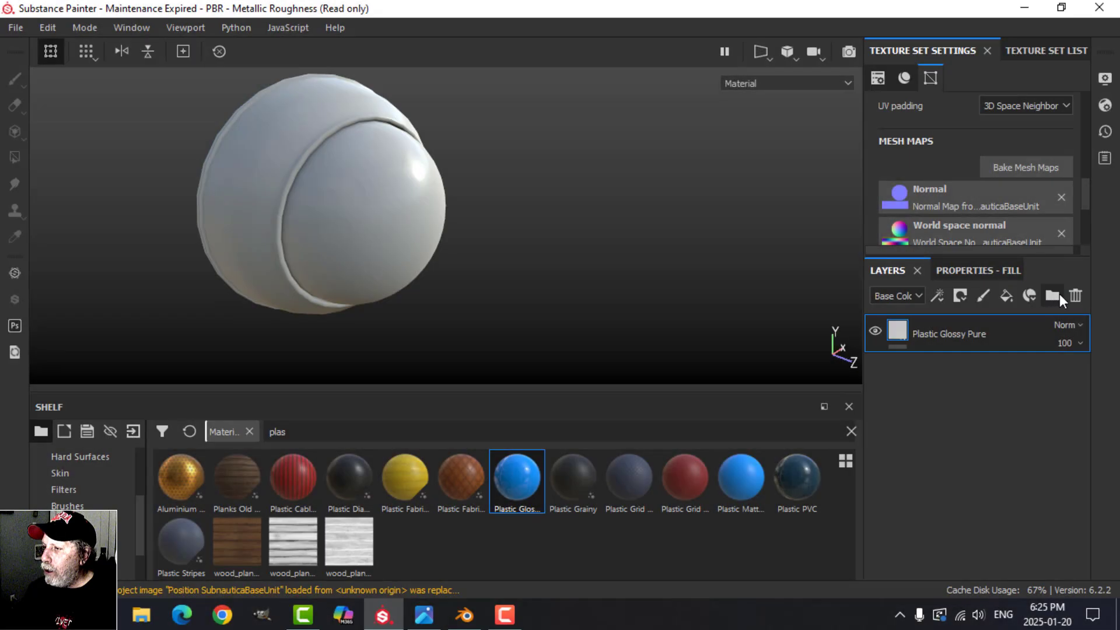
# Search the smart materials for "glass" and add Glass Visor above the Plastic Glossy Pure layer
pyautogui.keyDown('alt'); pyautogui.moveTo(311, 163); pyautogui.dragTo(495, 198); pyautogui.keyUp('alt')
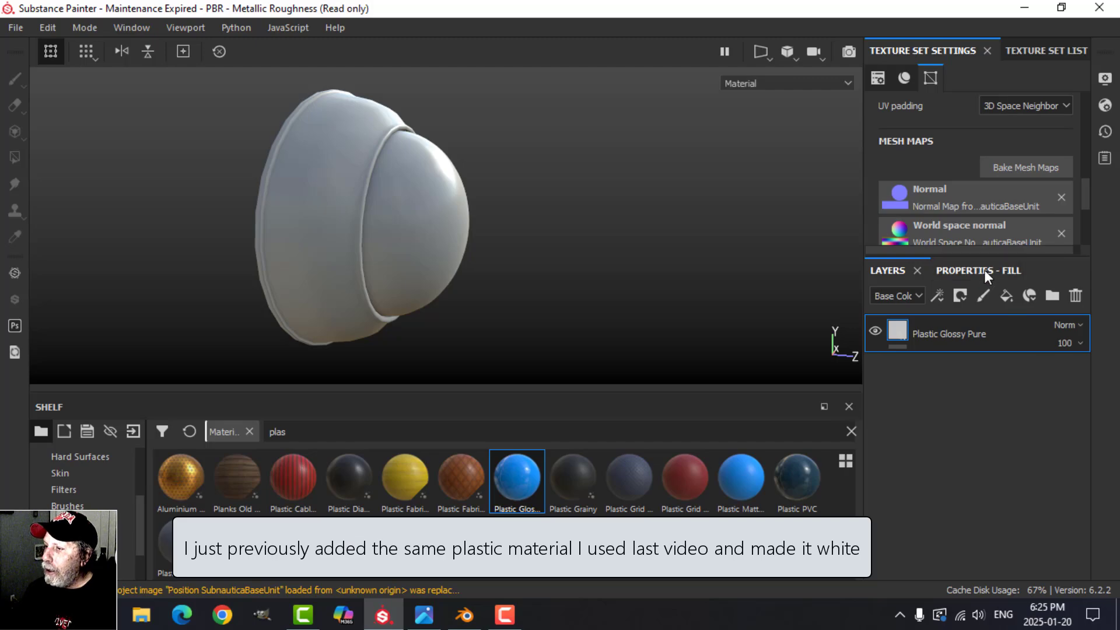
pyautogui.scroll(-1, 116, 499)
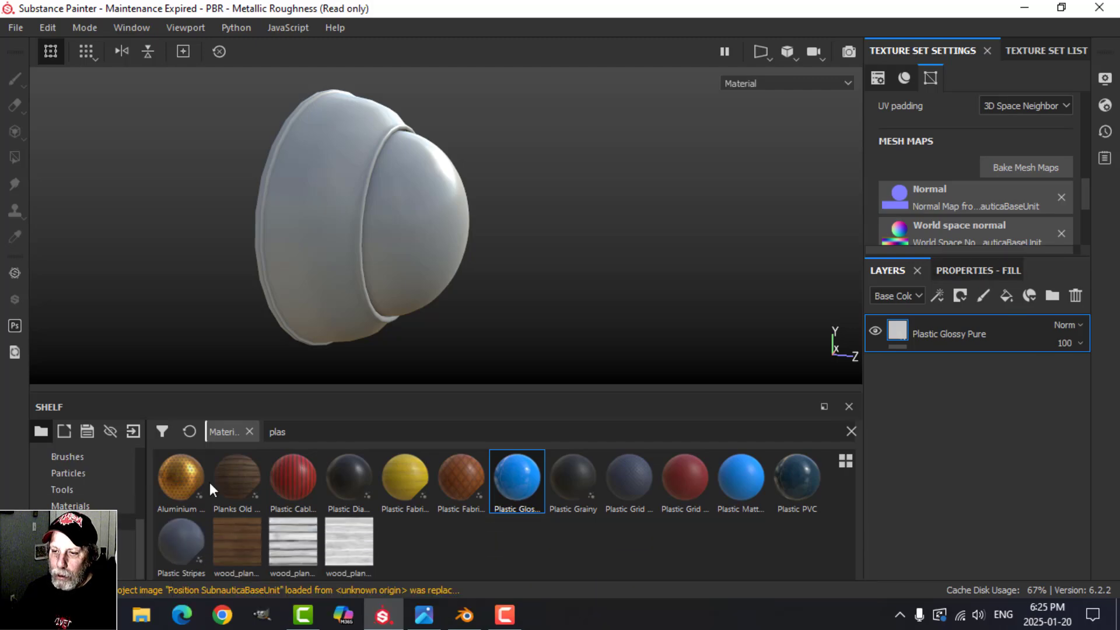
pyautogui.click(366, 431)
pyautogui.write('glass')
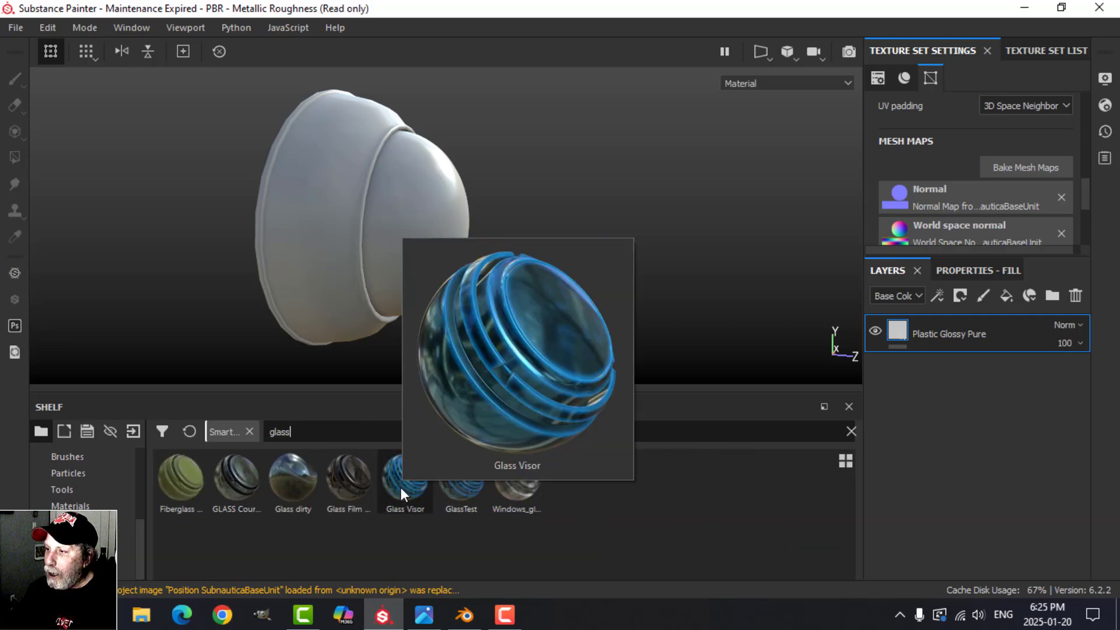
pyautogui.moveTo(400, 487); pyautogui.dragTo(929, 315)
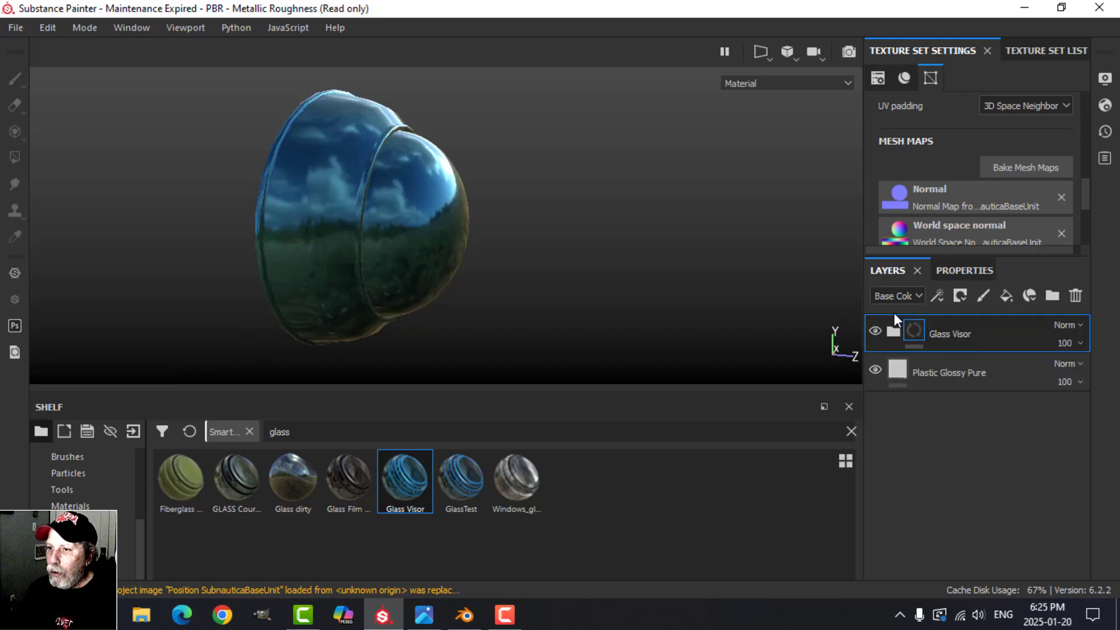
# Add a black mask to the Glass Visor folder and reveal only the dome using Polygon Fill in mesh mode
pyautogui.click(958, 295)
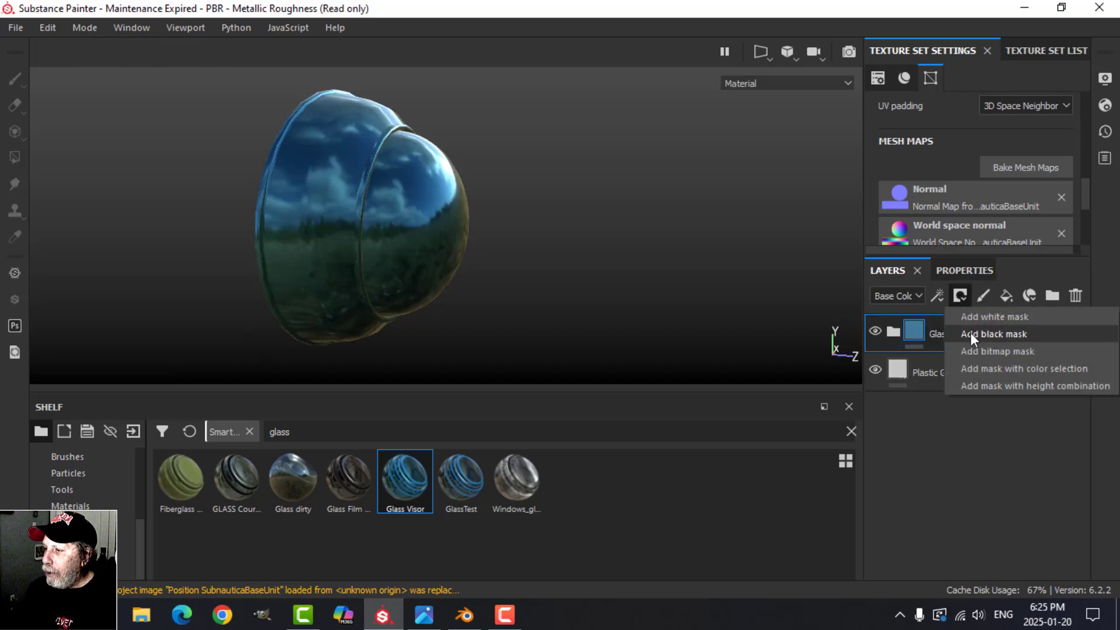
pyautogui.click(970, 333)
pyautogui.click(957, 273)
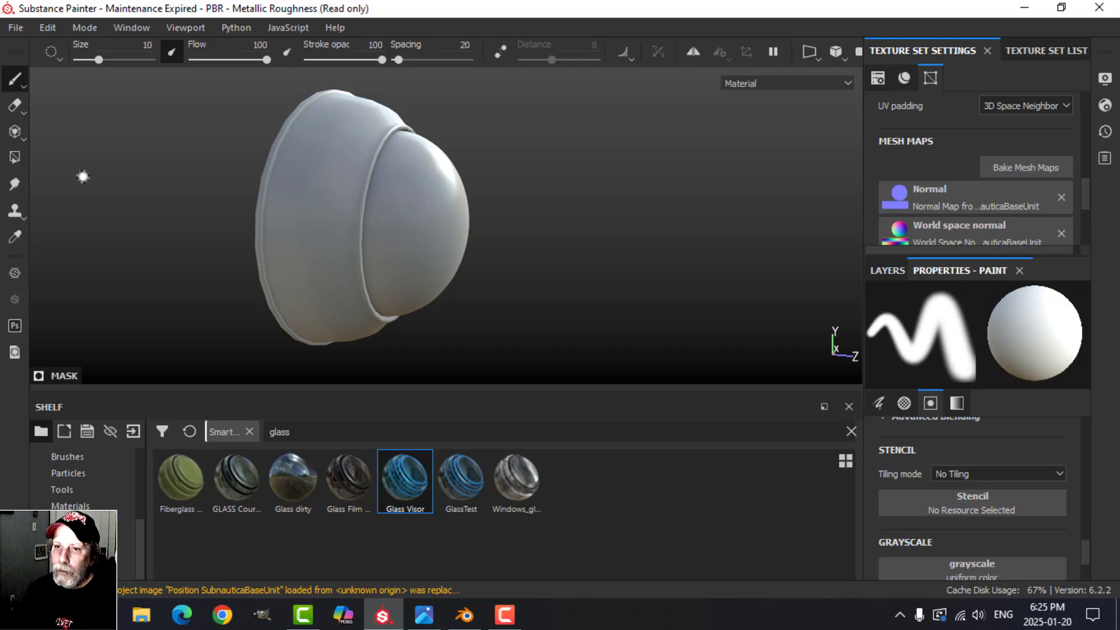
pyautogui.click(14, 158)
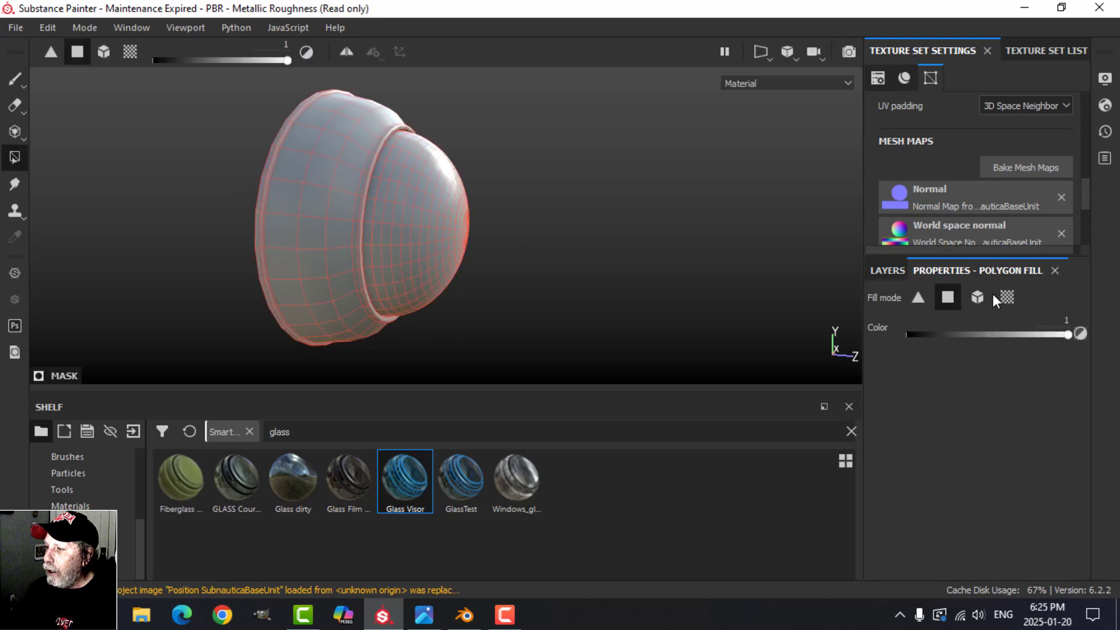
pyautogui.click(456, 243)
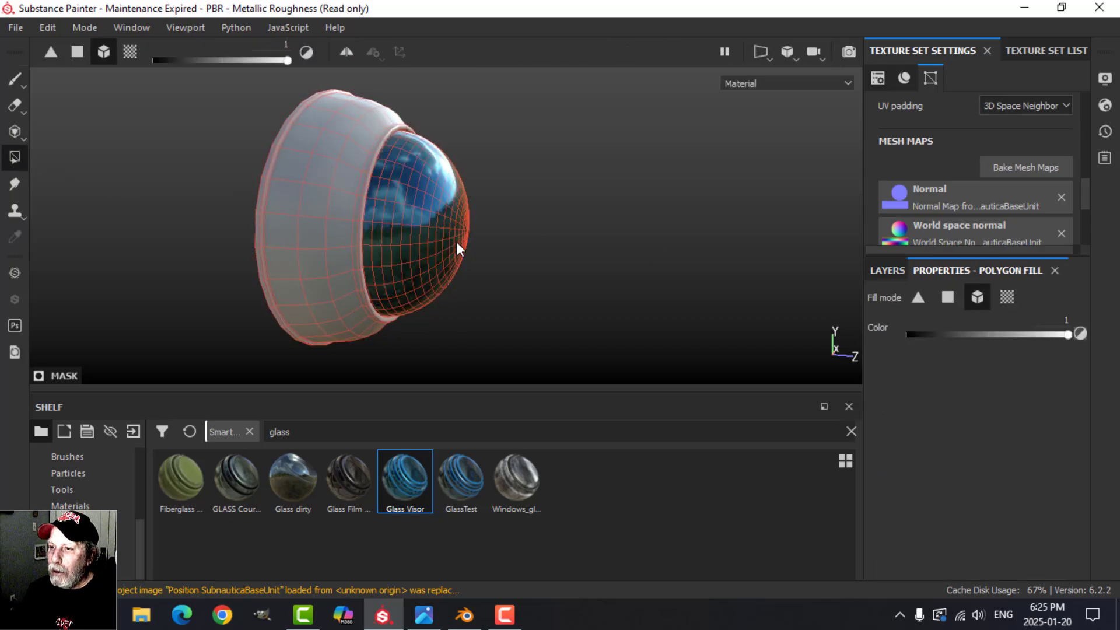
pyautogui.click(14, 80)
pyautogui.moveTo(232, 148)
pyautogui.keyDown('alt'); pyautogui.mouseDown()
pyautogui.moveTo(432, 257)
pyautogui.moveTo(305, 207)
pyautogui.moveTo(253, 236)
pyautogui.moveTo(565, 220)
pyautogui.moveTo(524, 232)
pyautogui.moveTo(570, 262)
pyautogui.mouseUp(); pyautogui.keyUp('alt')
# Change the main shader to pbr-metal-rough-with-alpha-blending
pyautogui.click(887, 270)
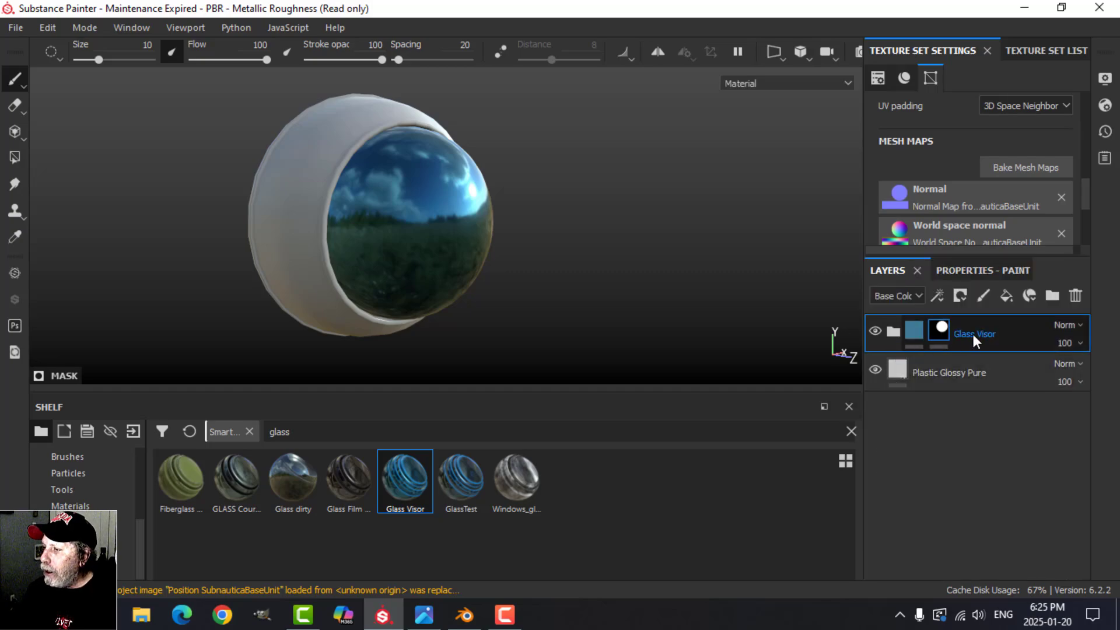
pyautogui.click(1105, 106)
pyautogui.click(923, 151)
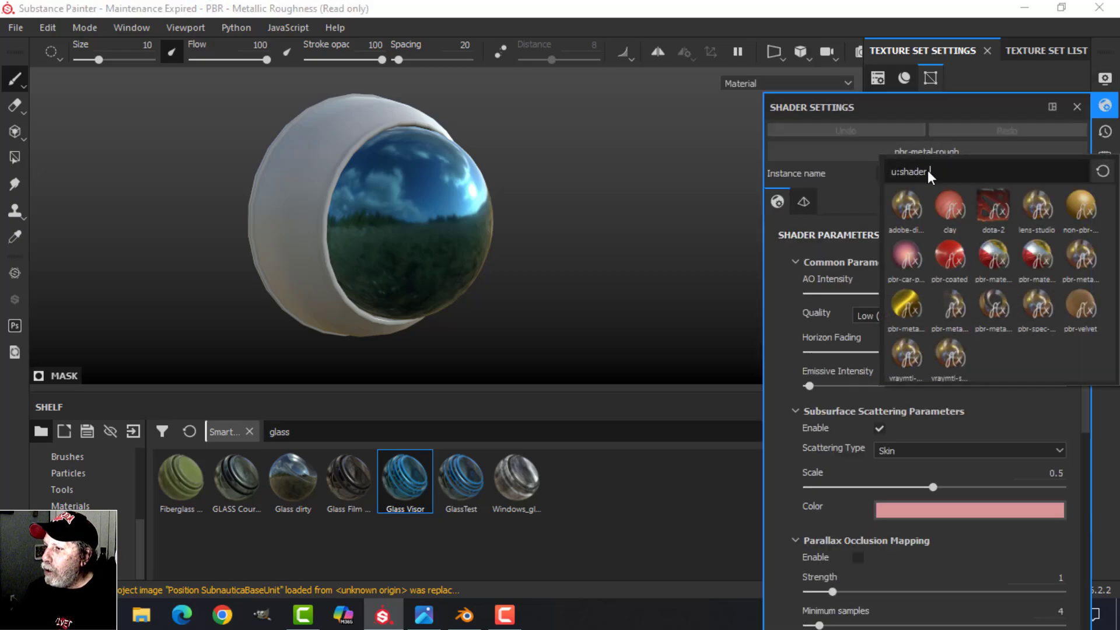
pyautogui.click(945, 309)
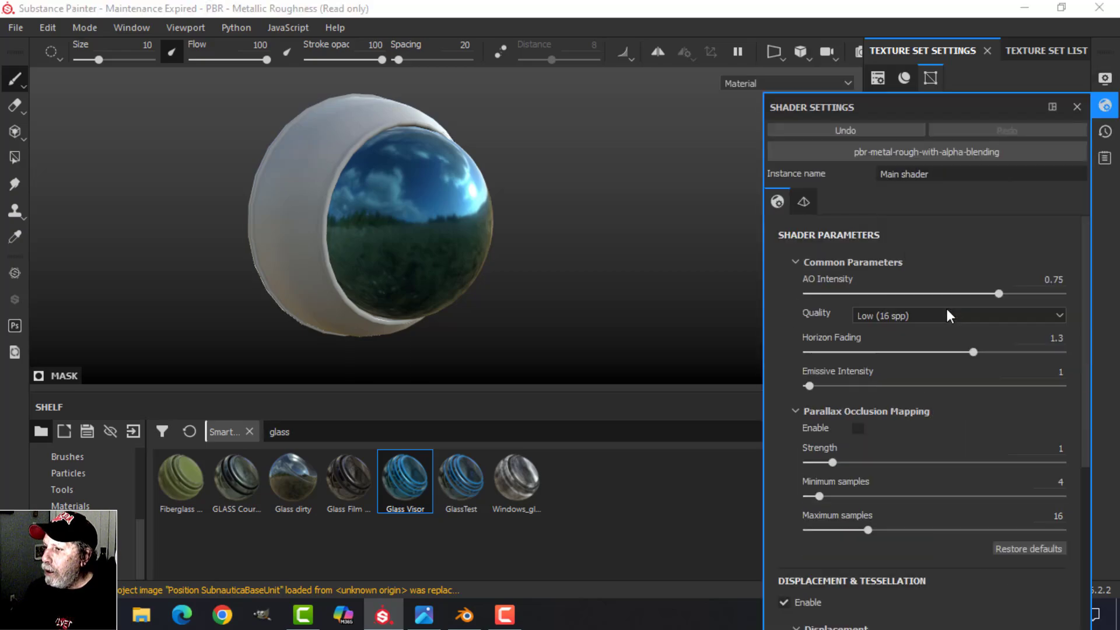
pyautogui.click(1096, 109)
# Add an Opacity channel to the texture set
pyautogui.scroll(5, 1071, 183)
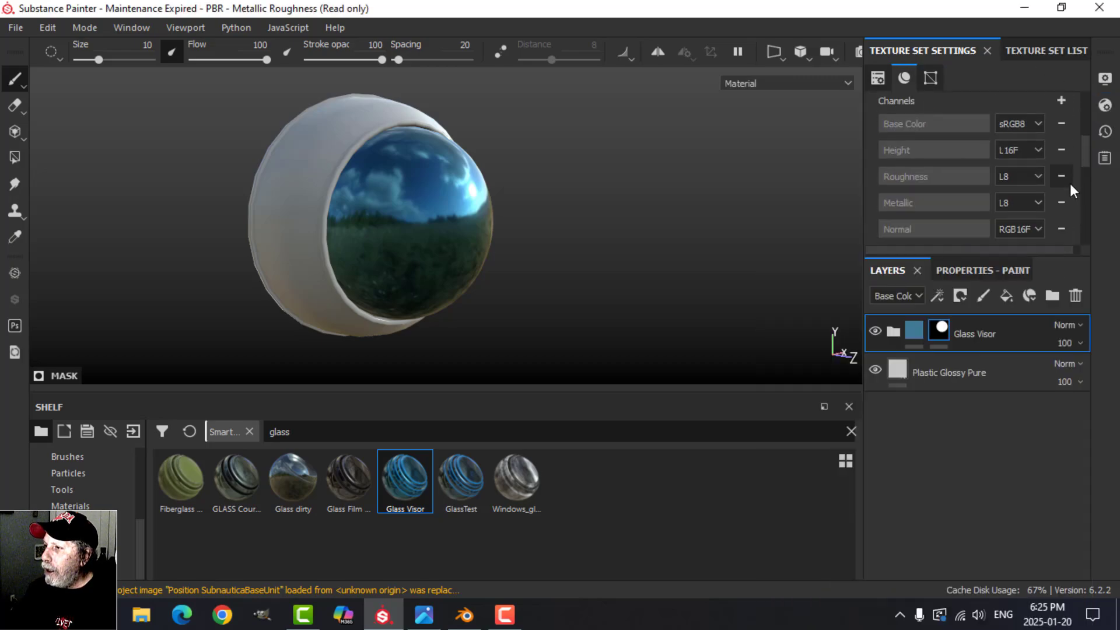
pyautogui.click(1060, 102)
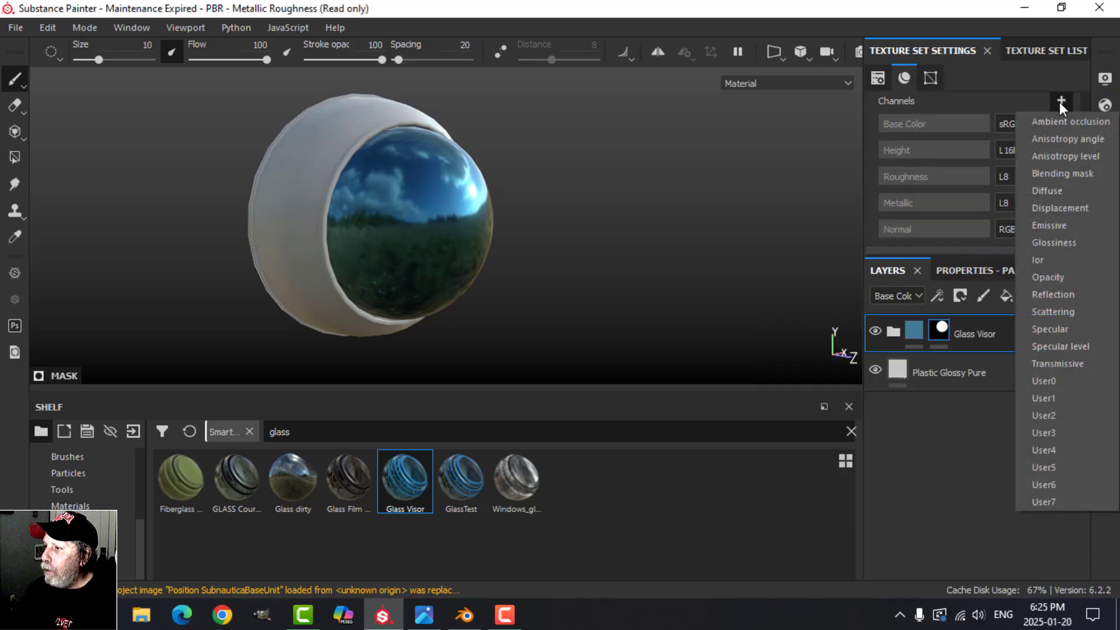
pyautogui.click(1056, 278)
# Examine the glass dome's transparency and its seam with the cap's rim from several angles and close up
pyautogui.moveTo(540, 282)
pyautogui.keyDown('alt'); pyautogui.mouseDown()
pyautogui.moveTo(519, 280)
pyautogui.moveTo(529, 268)
pyautogui.moveTo(542, 292)
pyautogui.moveTo(495, 298)
pyautogui.moveTo(576, 270)
pyautogui.mouseUp(); pyautogui.keyUp('alt')
pyautogui.scroll(8, 542, 293)
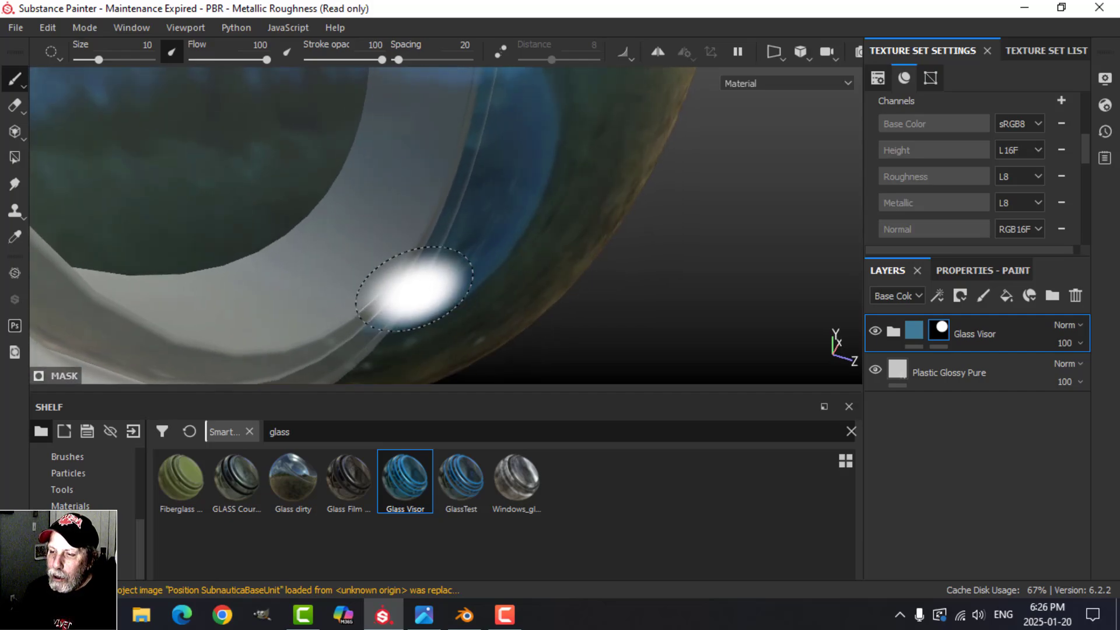
pyautogui.keyDown('alt'); pyautogui.moveTo(644, 300); pyautogui.dragTo(537, 302); pyautogui.keyUp('alt')
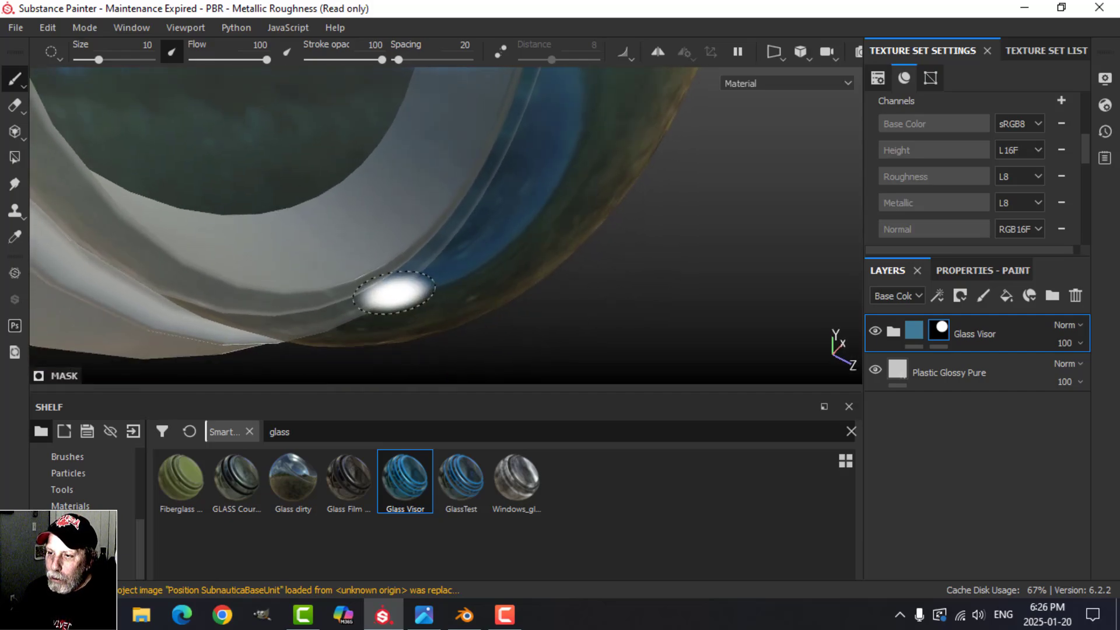
pyautogui.scroll(-5, 620, 296)
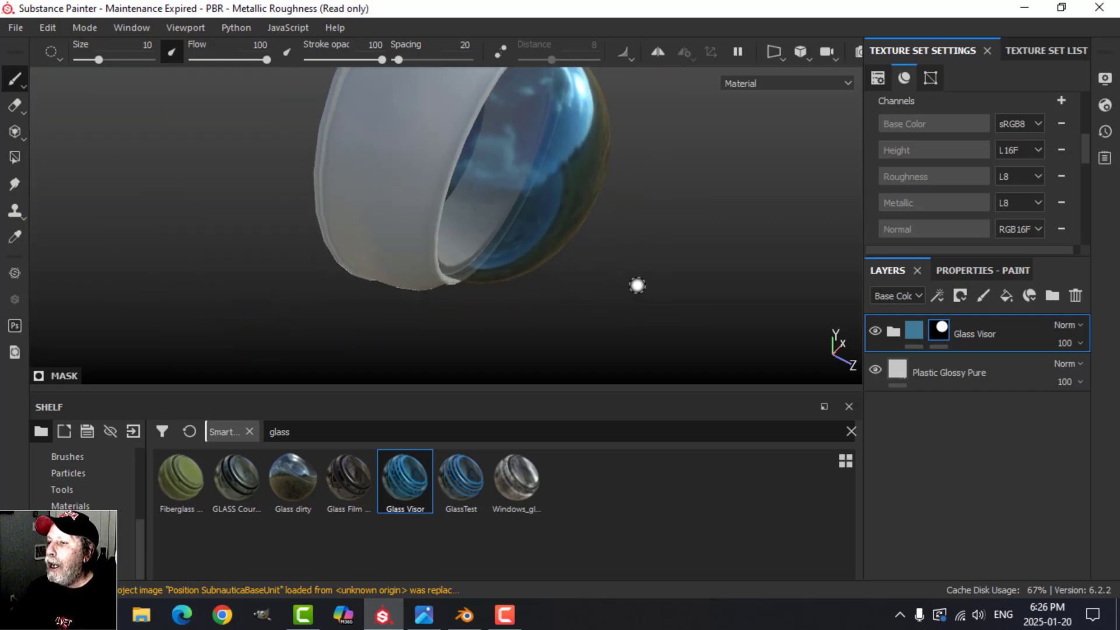
pyautogui.keyDown('alt'); pyautogui.moveTo(637, 285); pyautogui.dragTo(701, 296); pyautogui.keyUp('alt')
pyautogui.scroll(-2, 587, 254)
pyautogui.scroll(3, 588, 252)
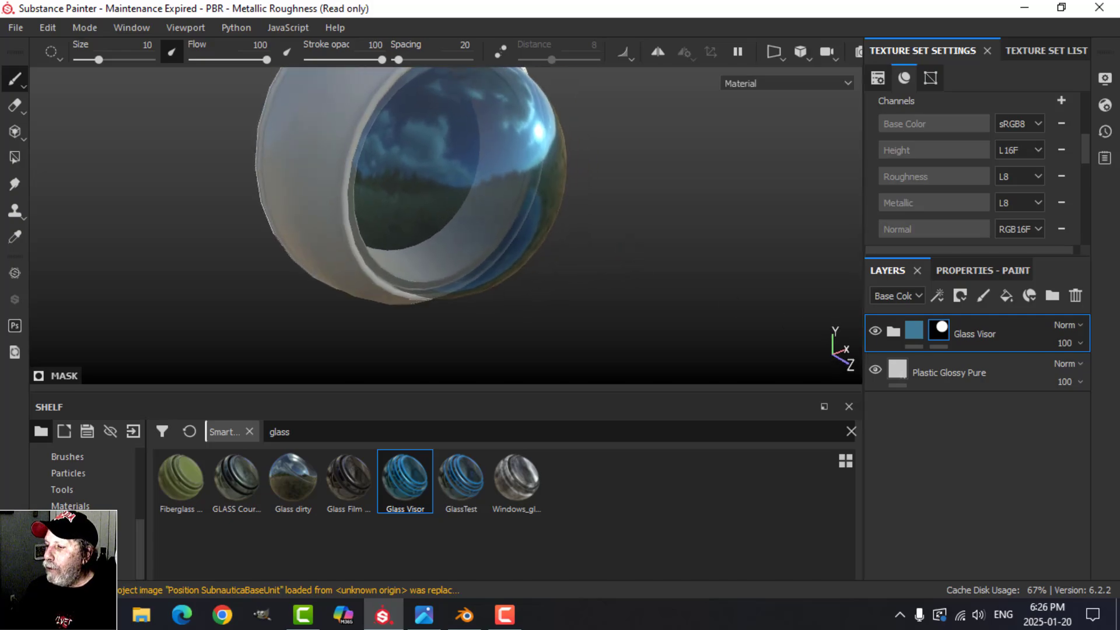
pyautogui.keyDown('alt'); pyautogui.moveTo(486, 270); pyautogui.dragTo(512, 291, button='middle'); pyautogui.keyUp('alt')
pyautogui.keyDown('alt'); pyautogui.moveTo(491, 296); pyautogui.dragTo(515, 270); pyautogui.keyUp('alt')
pyautogui.keyDown('alt'); pyautogui.moveTo(510, 237); pyautogui.dragTo(505, 251, button='middle'); pyautogui.keyUp('alt')
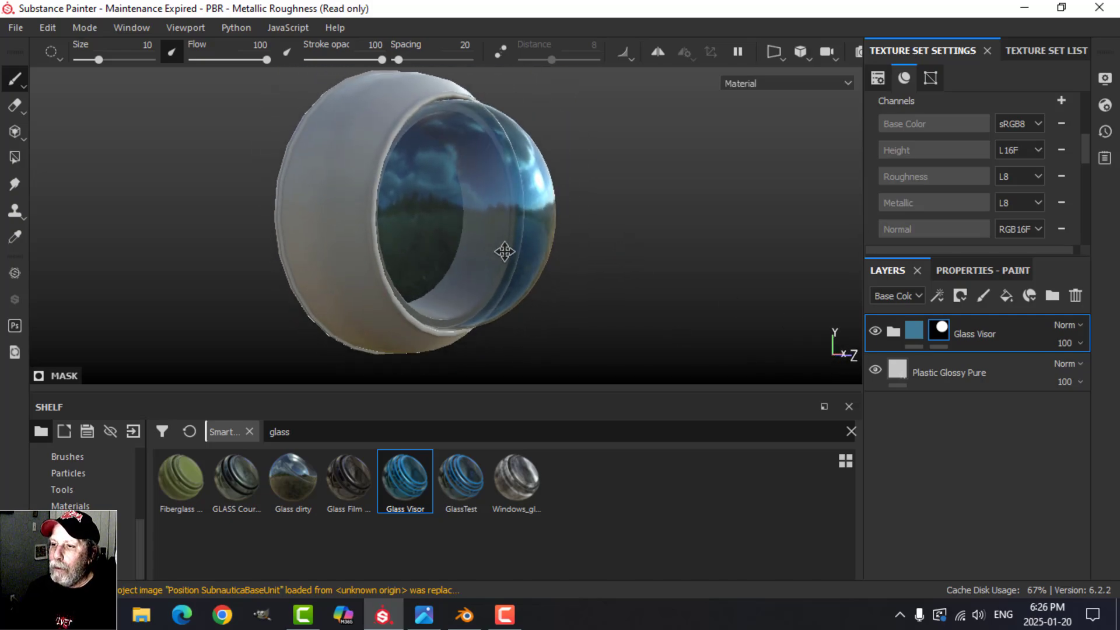
pyautogui.keyDown('alt'); pyautogui.moveTo(504, 251); pyautogui.dragTo(509, 270); pyautogui.keyUp('alt')
pyautogui.keyDown('alt'); pyautogui.moveTo(444, 195); pyautogui.dragTo(580, 305); pyautogui.keyUp('alt')
# Select the Plastic Glossy Pure layer and check the front cap and glass dome in the reference image
pyautogui.click(927, 385)
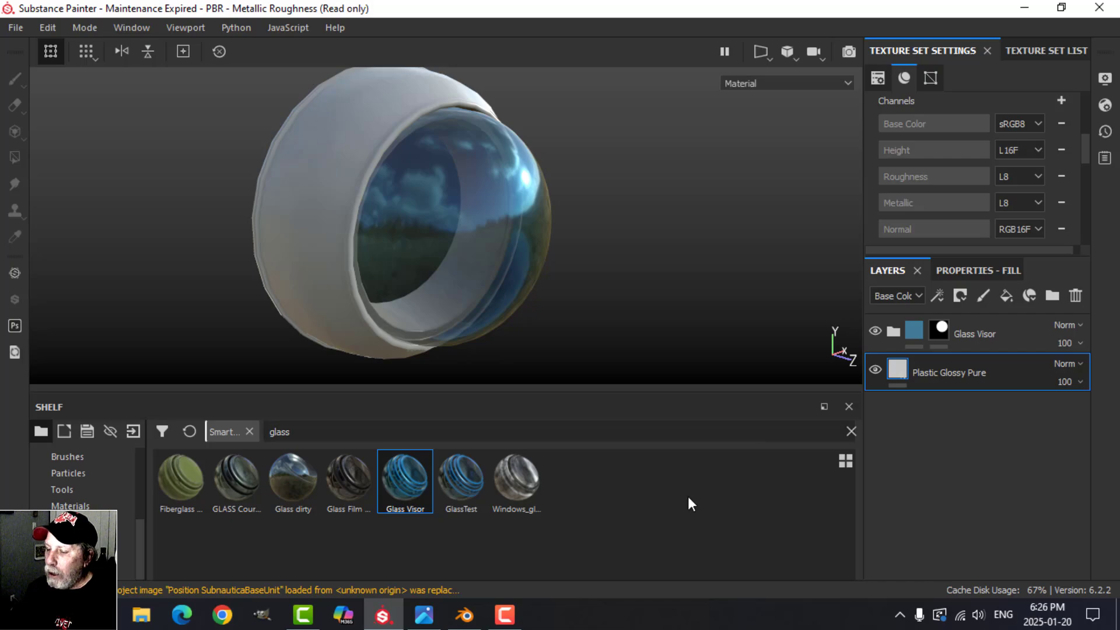
pyautogui.click(424, 614)
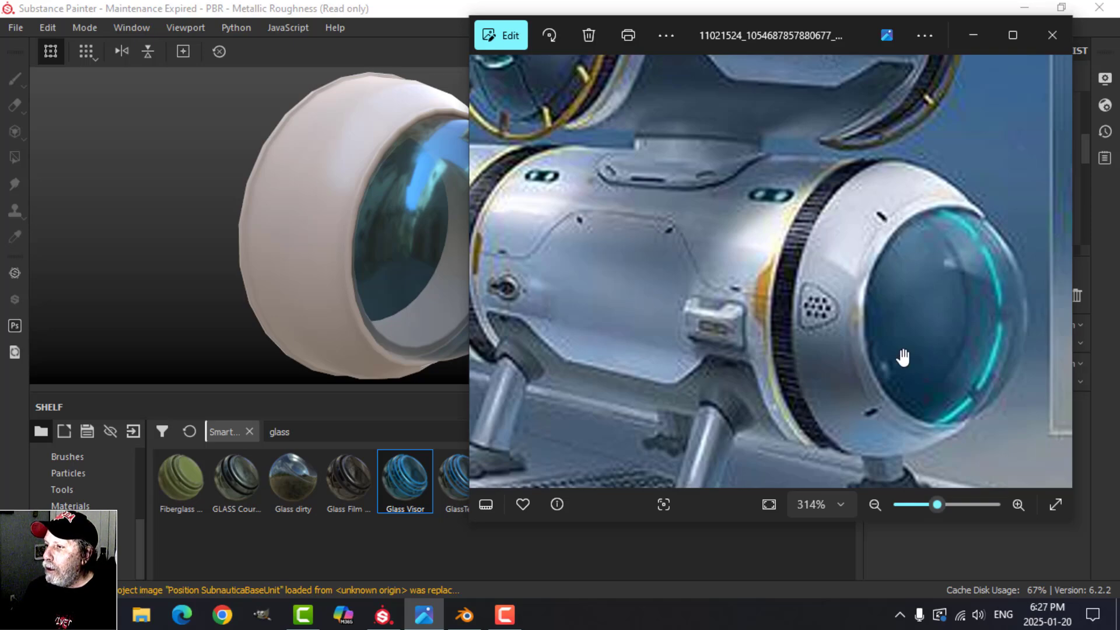
pyautogui.click(970, 33)
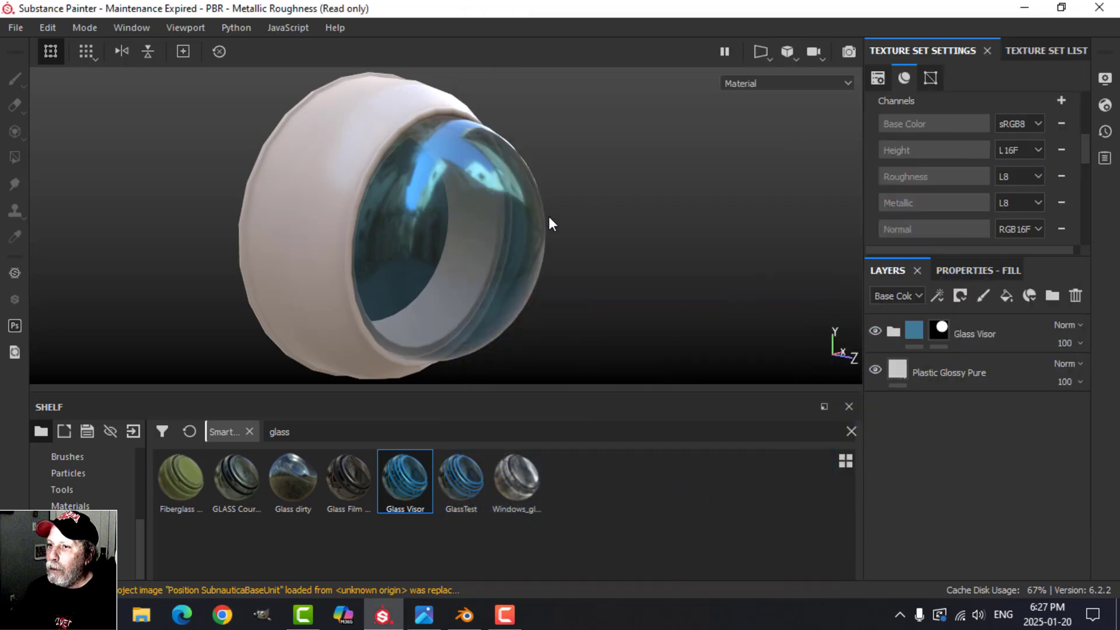
# Create a layer folder named RECTANGLES above the Plastic Glossy Pure layer
pyautogui.keyDown('alt'); pyautogui.moveTo(565, 233); pyautogui.dragTo(472, 235); pyautogui.keyUp('alt')
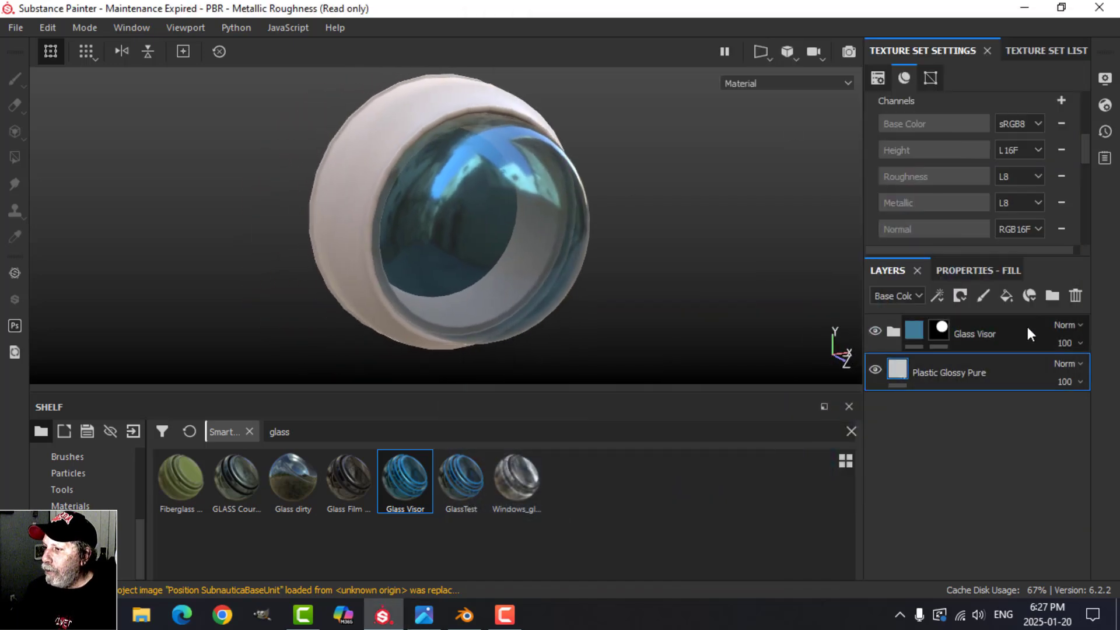
pyautogui.click(1050, 296)
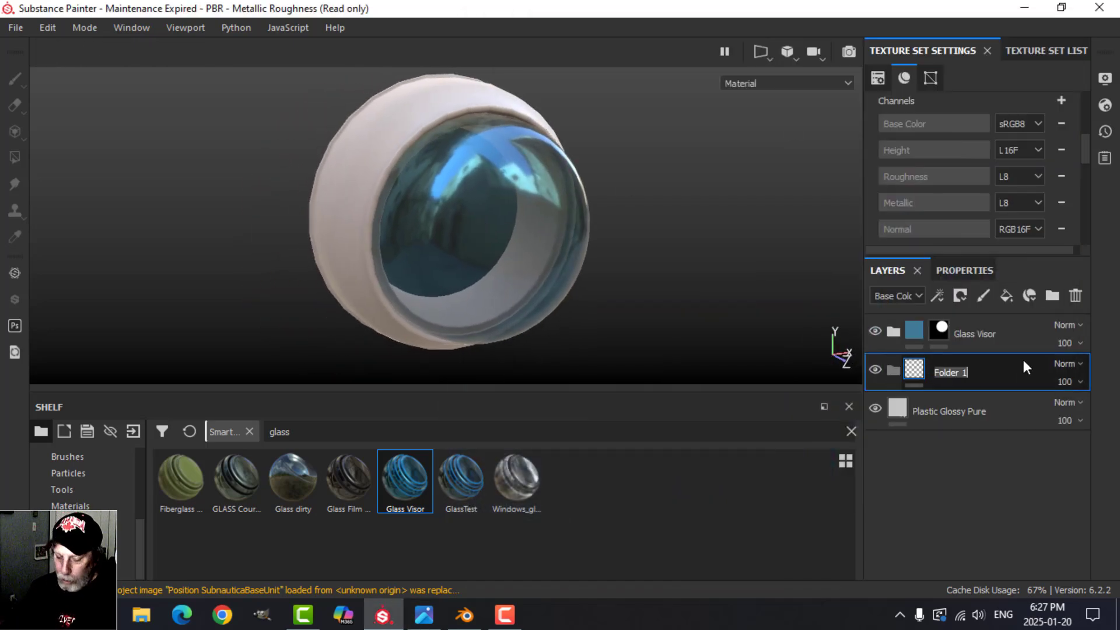
pyautogui.write('Red')
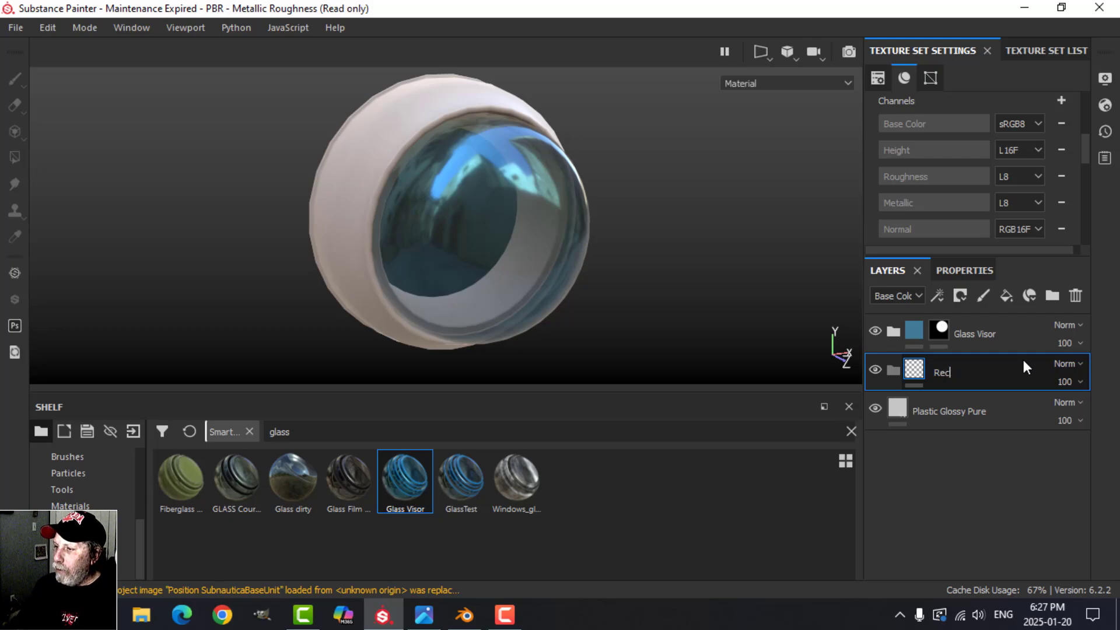
pyautogui.press('BackSpace')
pyautogui.press('BackSpace')
pyautogui.press('capslock')
pyautogui.write('ECTA')
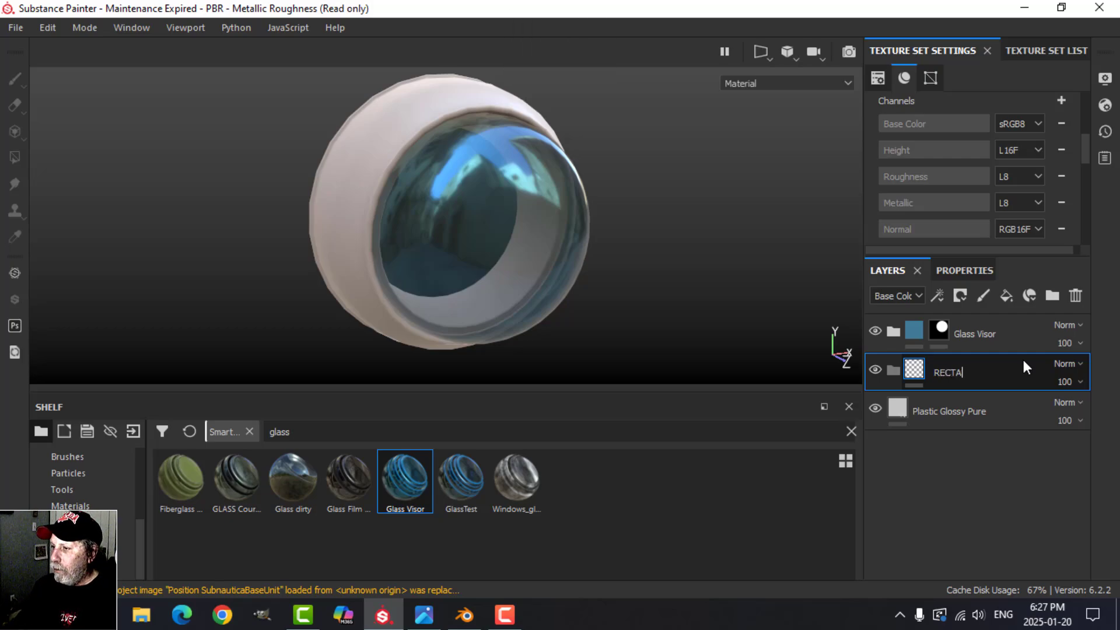
pyautogui.write('NGLES')
pyautogui.press('Return')
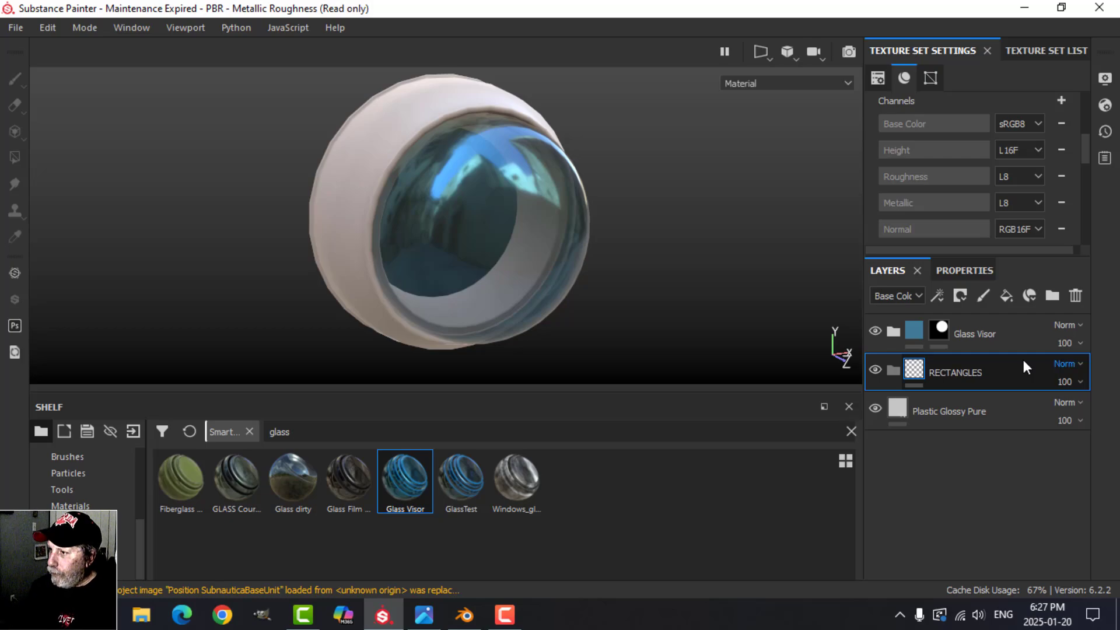
# Add a fill layer and move it into the RECTANGLES folder
pyautogui.click(1004, 295)
pyautogui.click(960, 274)
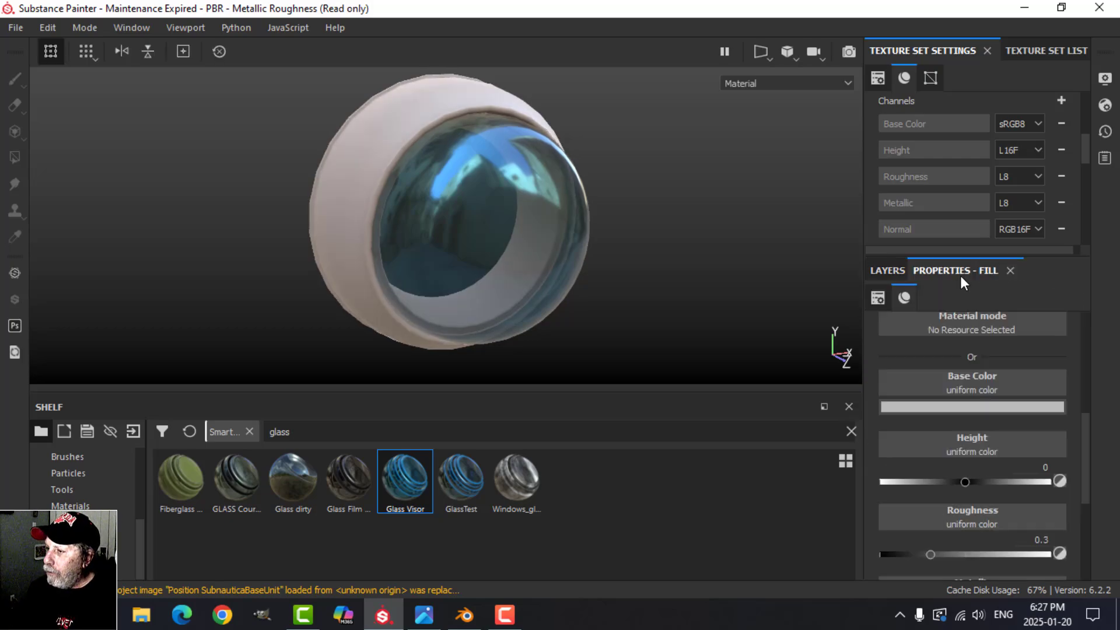
pyautogui.click(887, 270)
pyautogui.moveTo(941, 369); pyautogui.dragTo(962, 405)
# Limit the new fill layer's material to the color and height channels
pyautogui.click(964, 271)
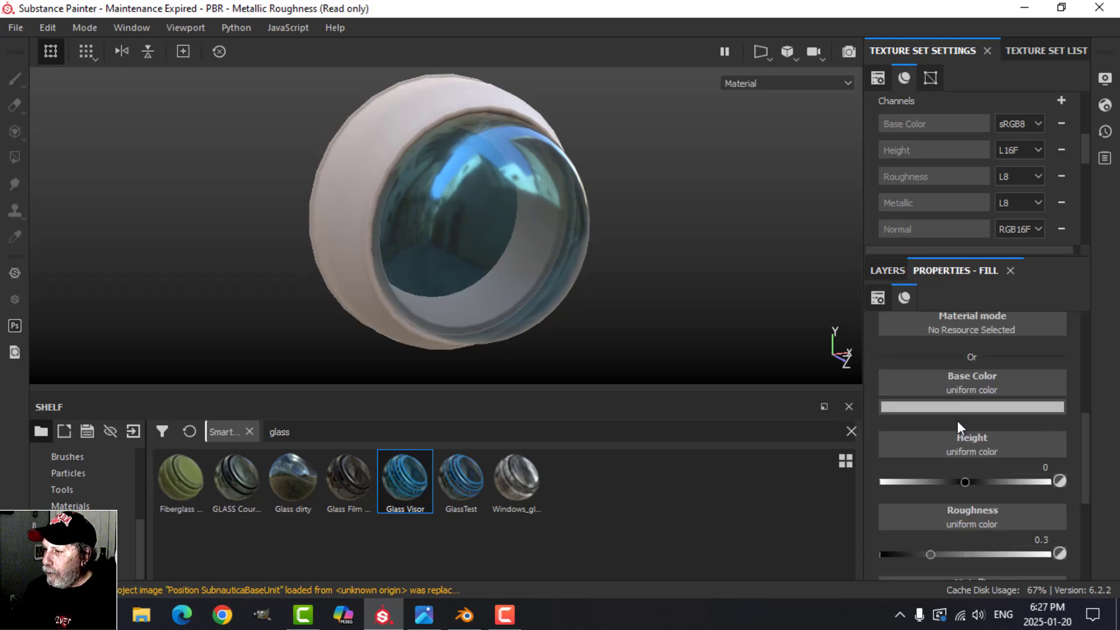
pyautogui.scroll(3, 956, 421)
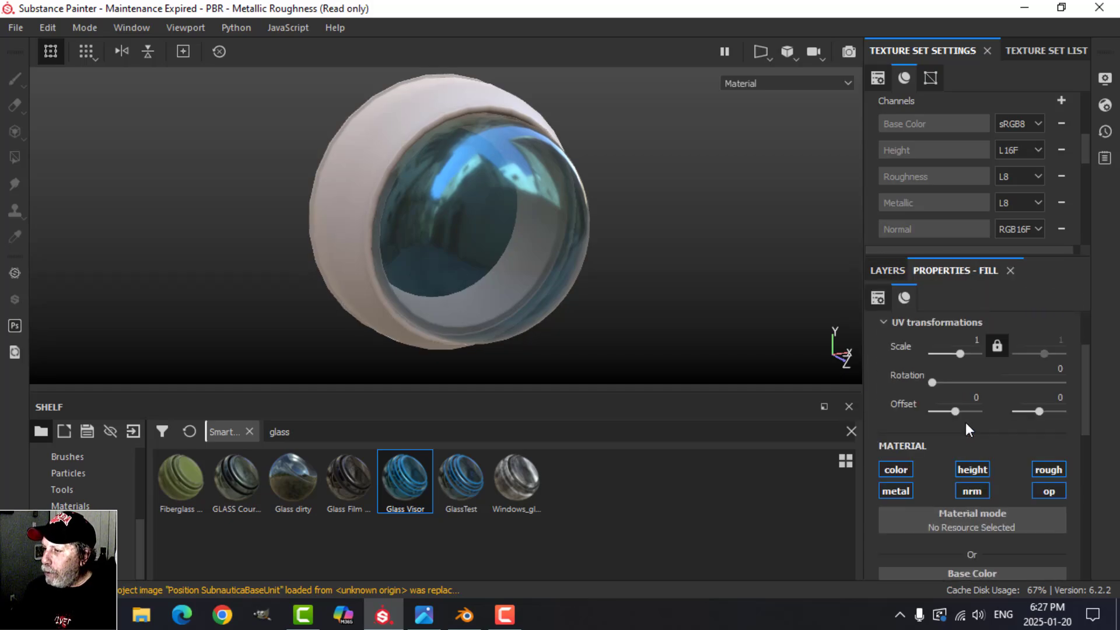
pyautogui.click(898, 470)
pyautogui.click(963, 468)
pyautogui.scroll(-2, 960, 497)
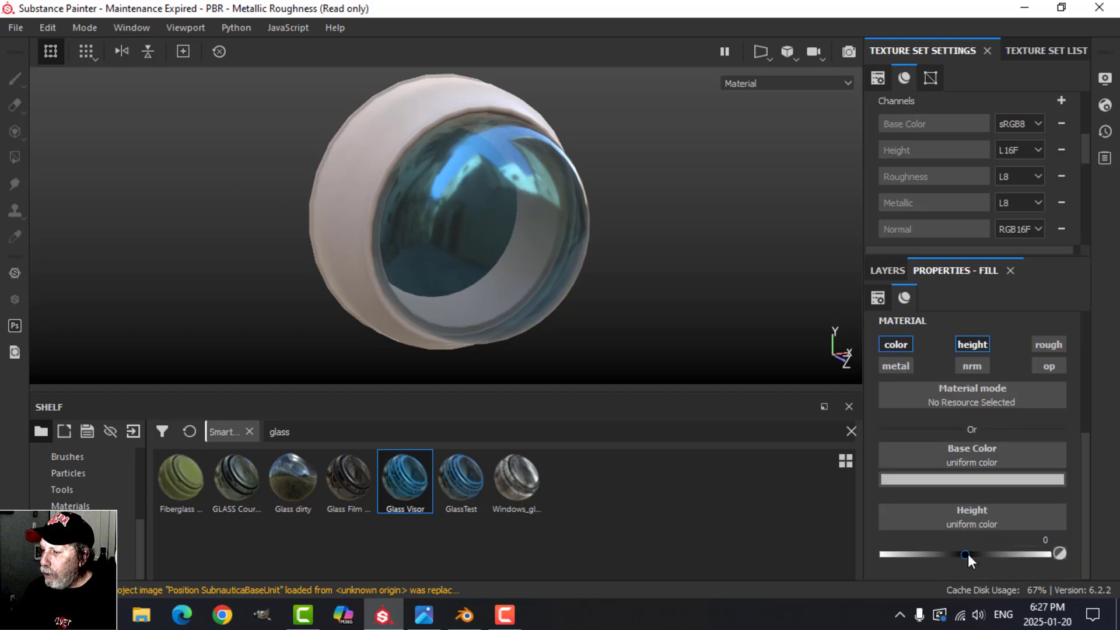
# Set the fill layer's height to about -0.12 and its base color to near-black brown, RGB 0.025, 0.020, 0.020
pyautogui.moveTo(967, 554); pyautogui.dragTo(954, 554)
pyautogui.click(911, 480)
pyautogui.click(905, 415)
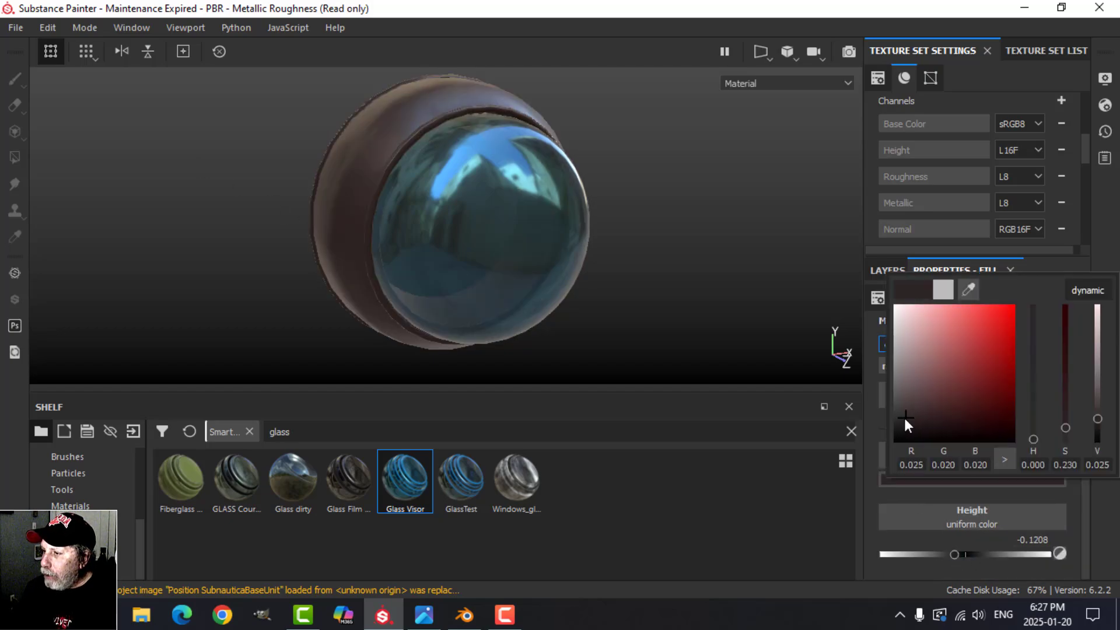
pyautogui.keyDown('alt'); pyautogui.moveTo(546, 242); pyautogui.dragTo(608, 247); pyautogui.keyUp('alt')
# Add a black mask to the fill layer in the RECTANGLES folder and add a fill effect to that mask
pyautogui.click(877, 272)
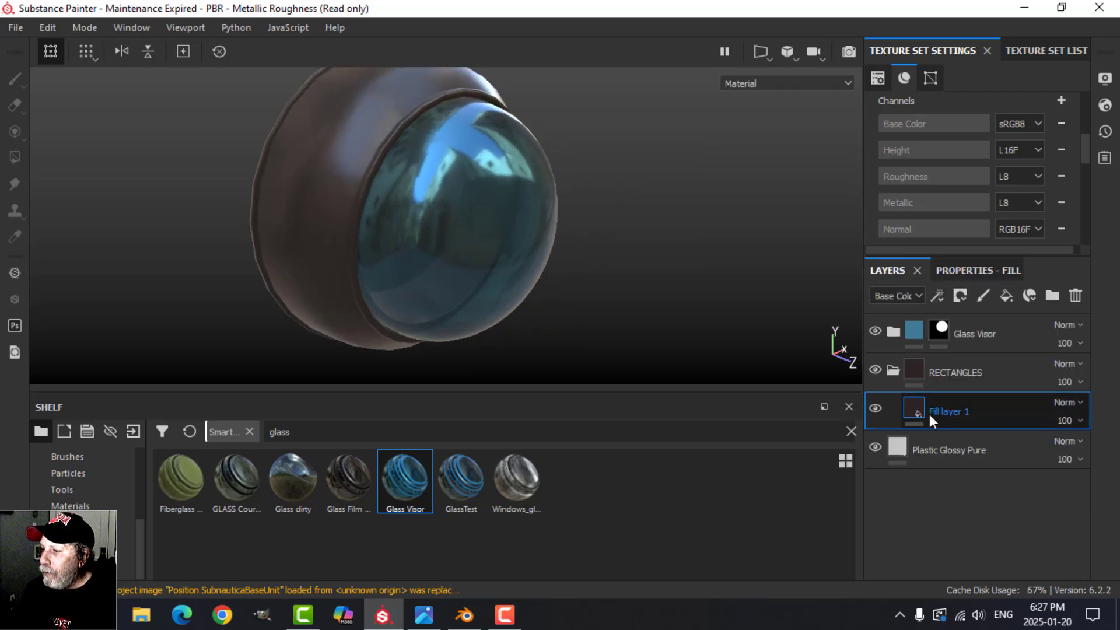
pyautogui.click(960, 296)
pyautogui.click(974, 333)
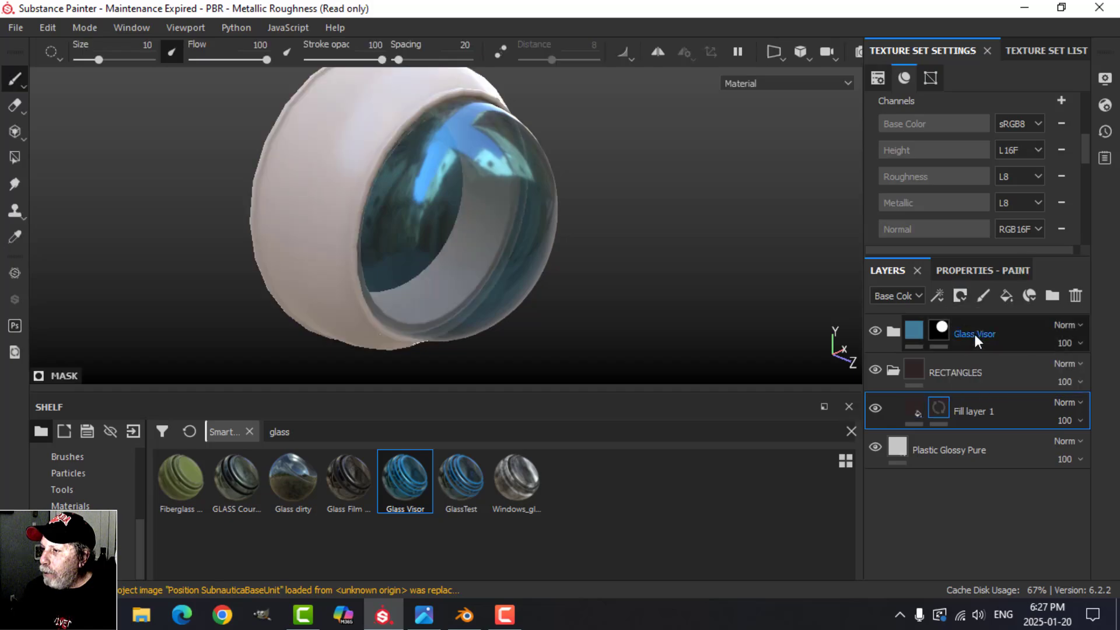
pyautogui.click(939, 294)
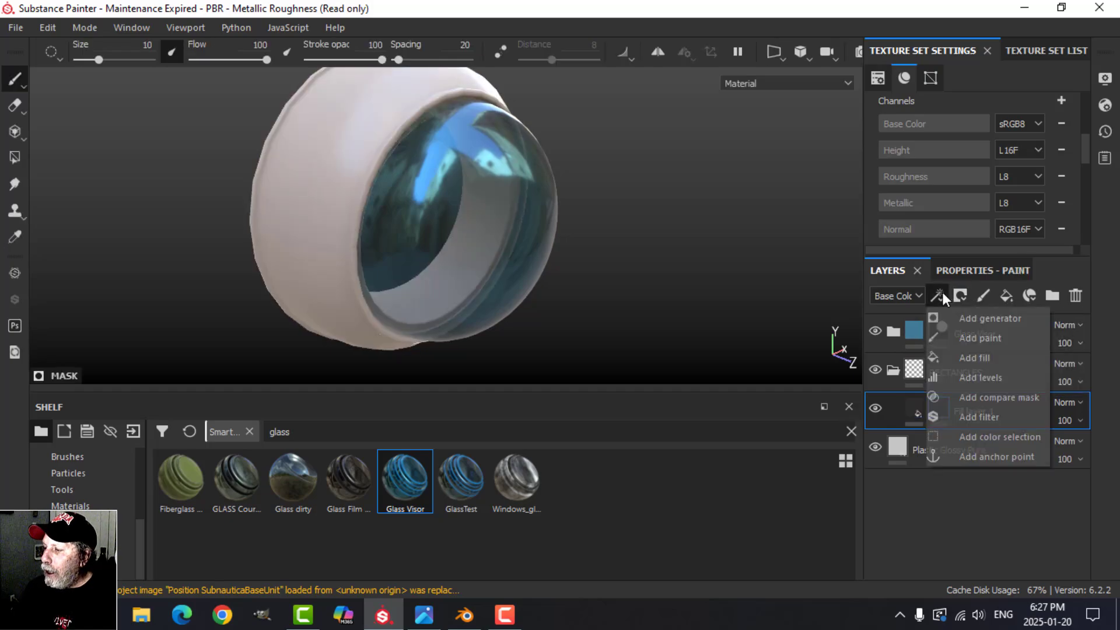
pyautogui.click(971, 356)
# Assign the Tile Generator texture to the mask fill's grayscale input and raise its Position value
pyautogui.click(978, 271)
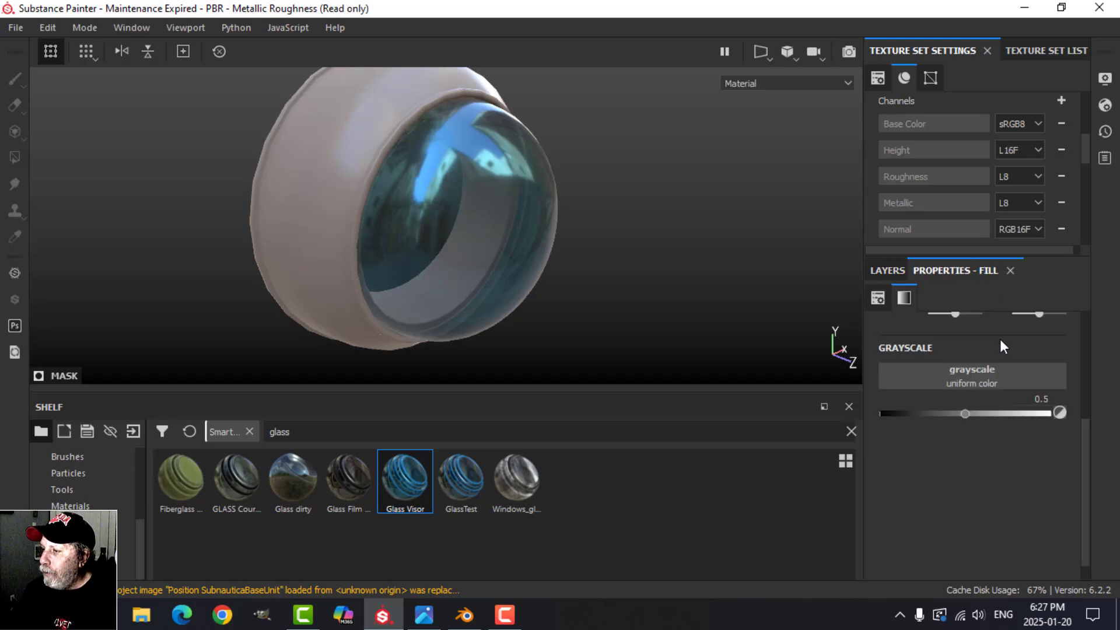
pyautogui.click(972, 379)
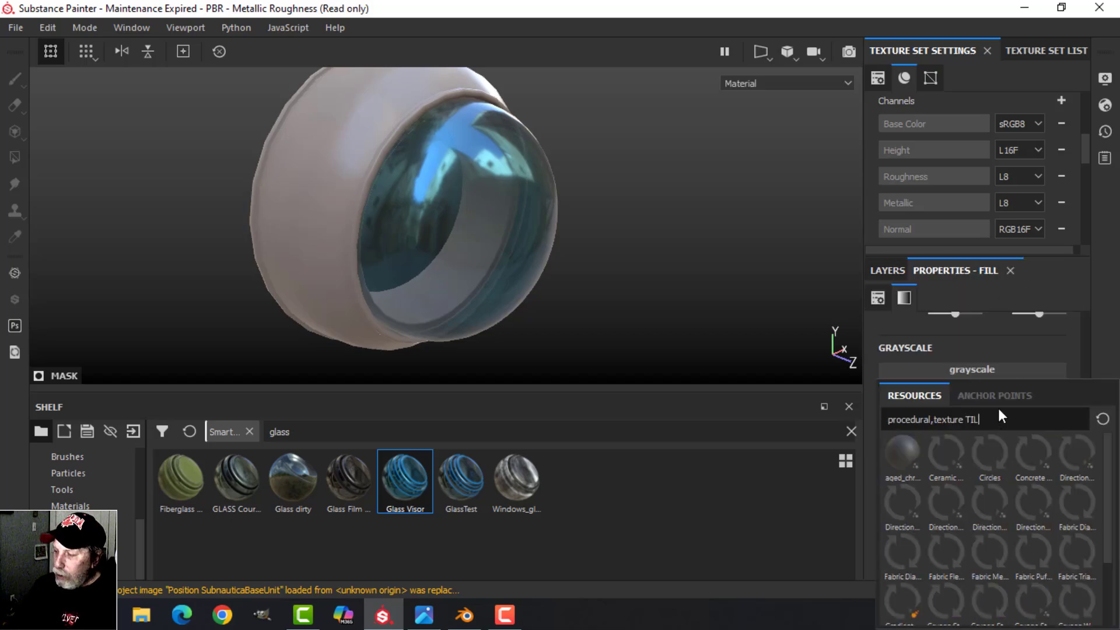
pyautogui.click(1035, 541)
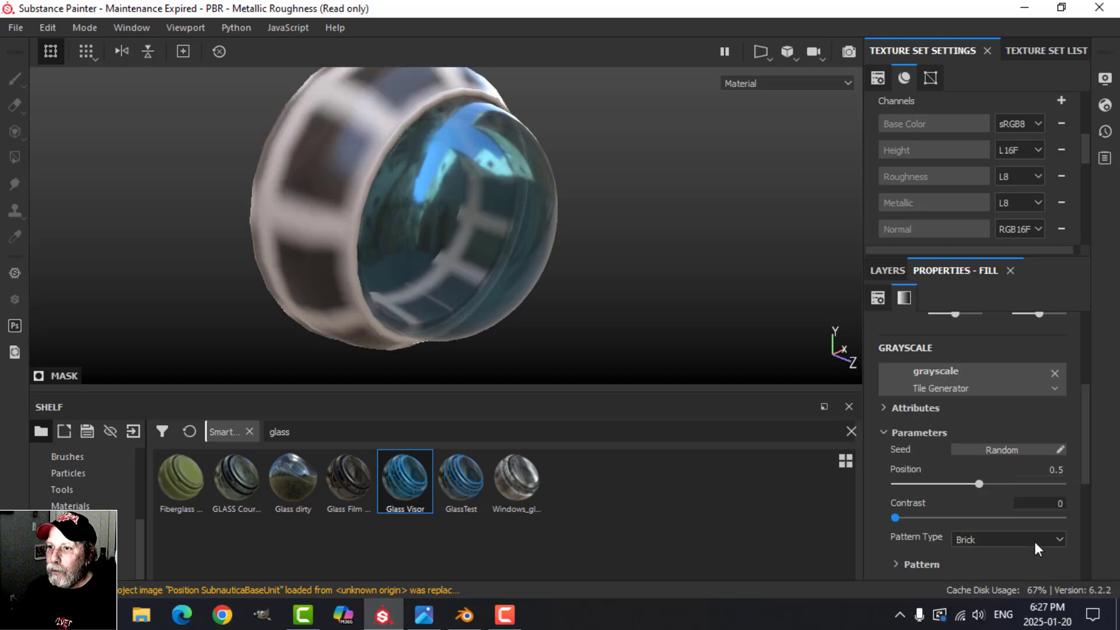
pyautogui.moveTo(979, 483); pyautogui.dragTo(1015, 484)
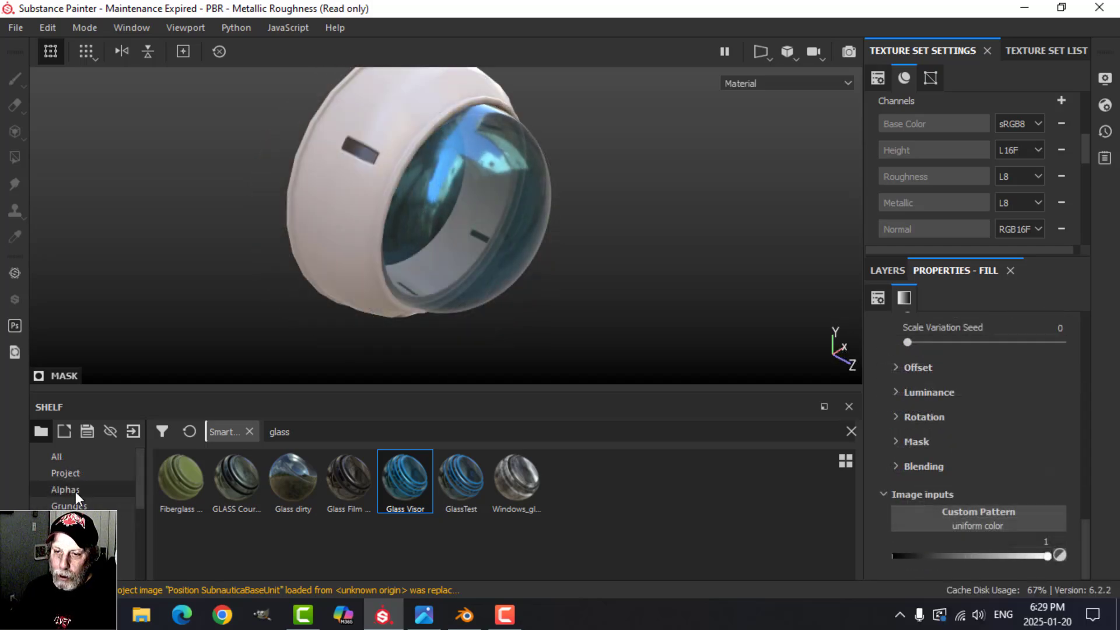
# Search the alphas for "roun" and assign a rounded rectangle alpha to the Tile Generator's Custom Pattern input
pyautogui.click(75, 491)
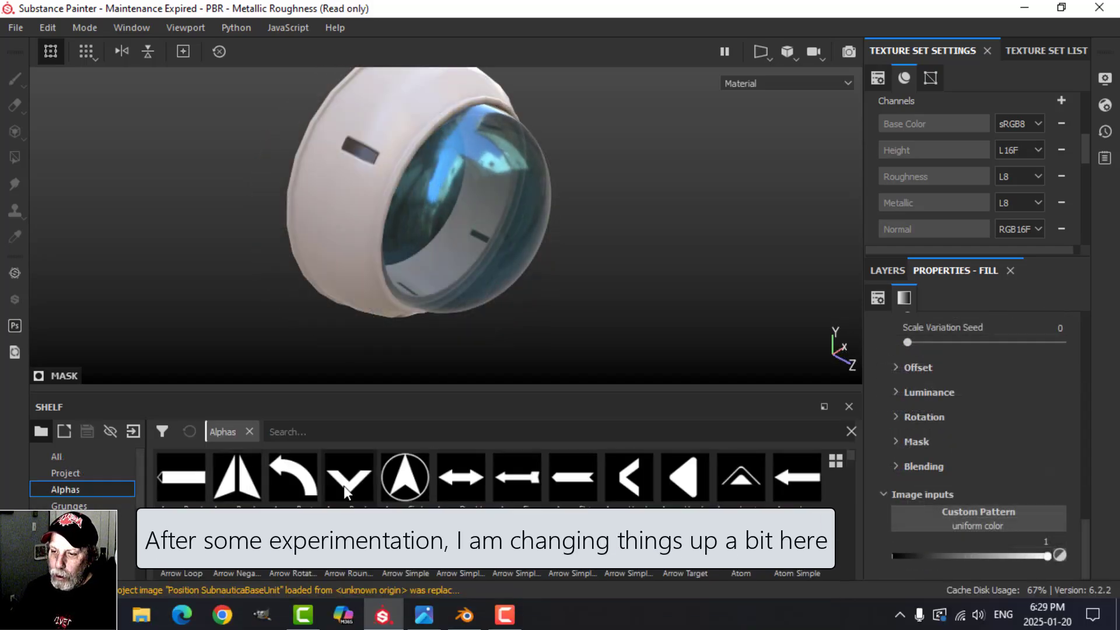
pyautogui.click(328, 432)
pyautogui.write('REO')
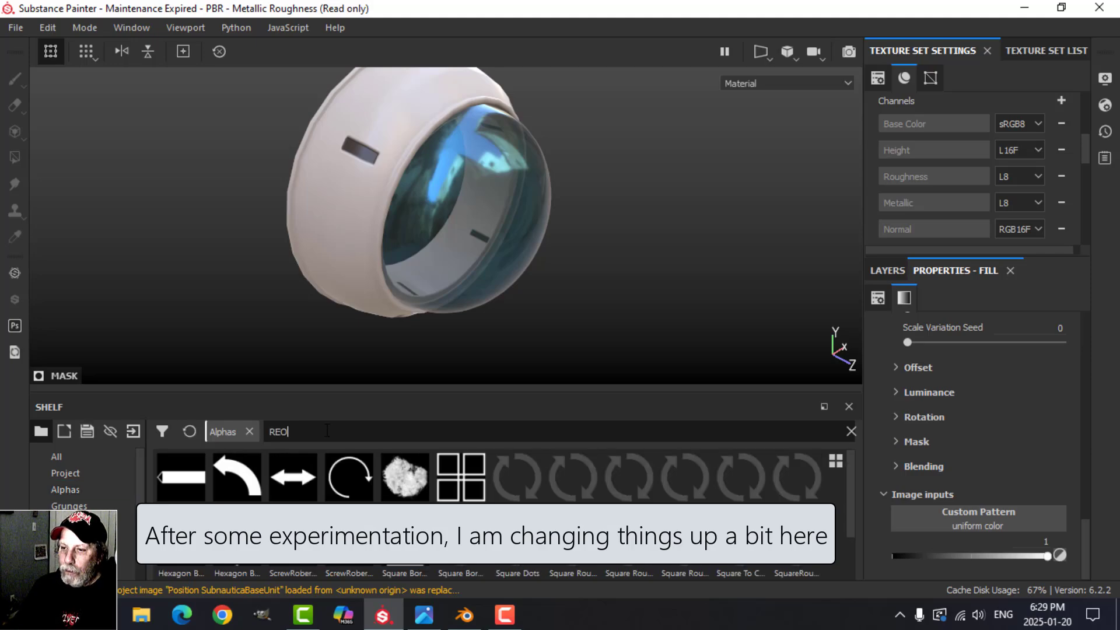
pyautogui.press('BackSpace')
pyautogui.press('BackSpace')
pyautogui.press('BackSpace')
pyautogui.press('capslock')
pyautogui.write('r')
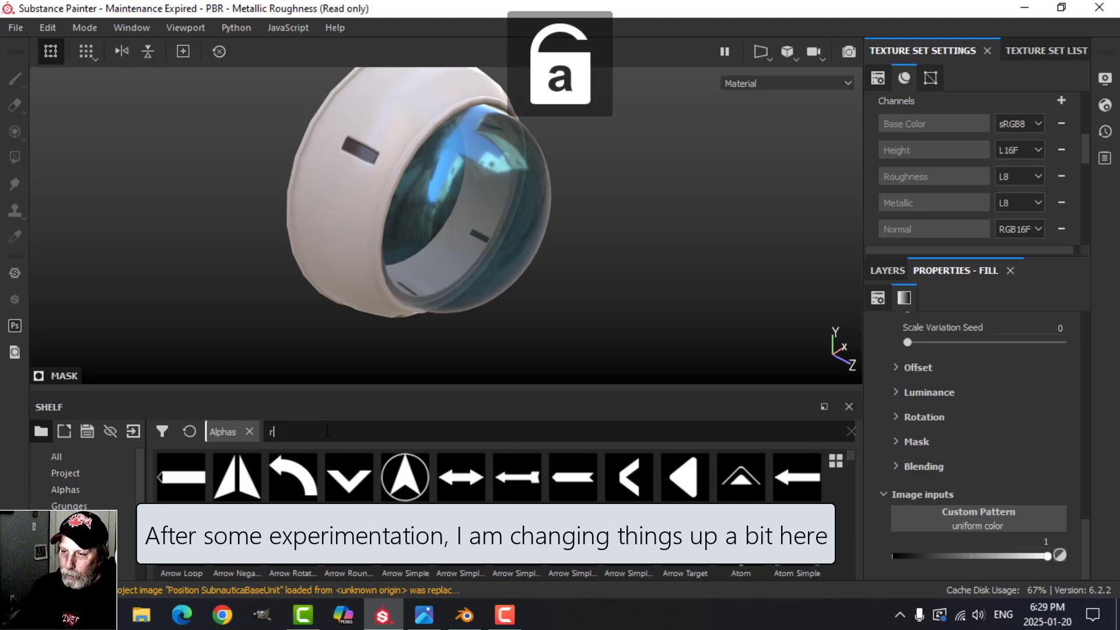
pyautogui.write('oun')
pyautogui.moveTo(239, 543); pyautogui.dragTo(982, 523)
# Set the Tile Generator's Pattern Type to Image Input and its pattern Scale to 0.52
pyautogui.scroll(15, 965, 460)
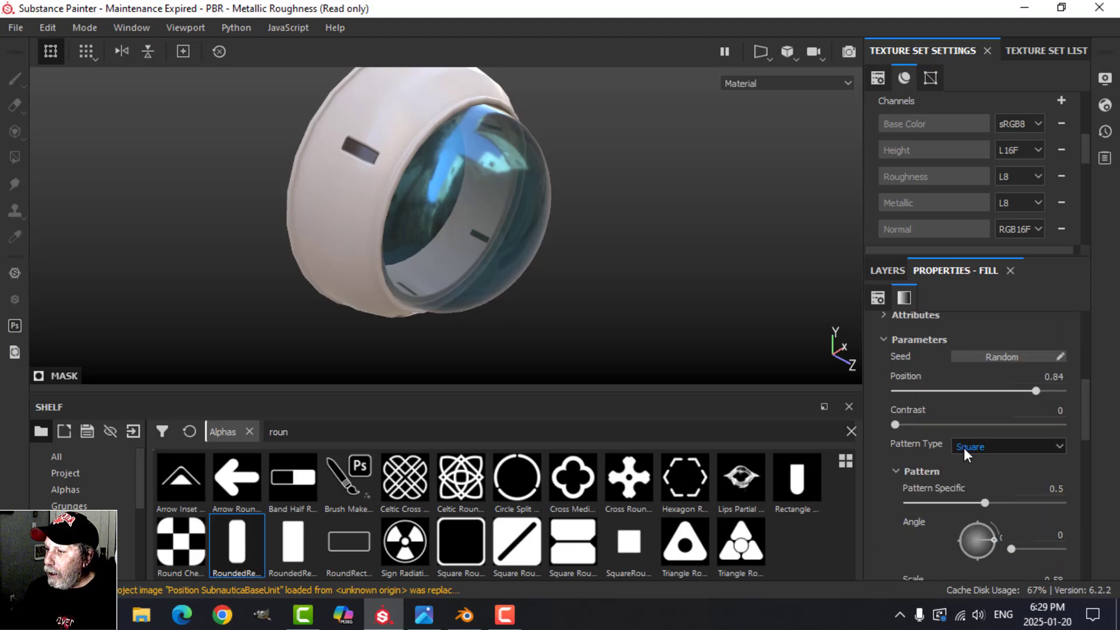
pyautogui.click(968, 446)
pyautogui.click(972, 457)
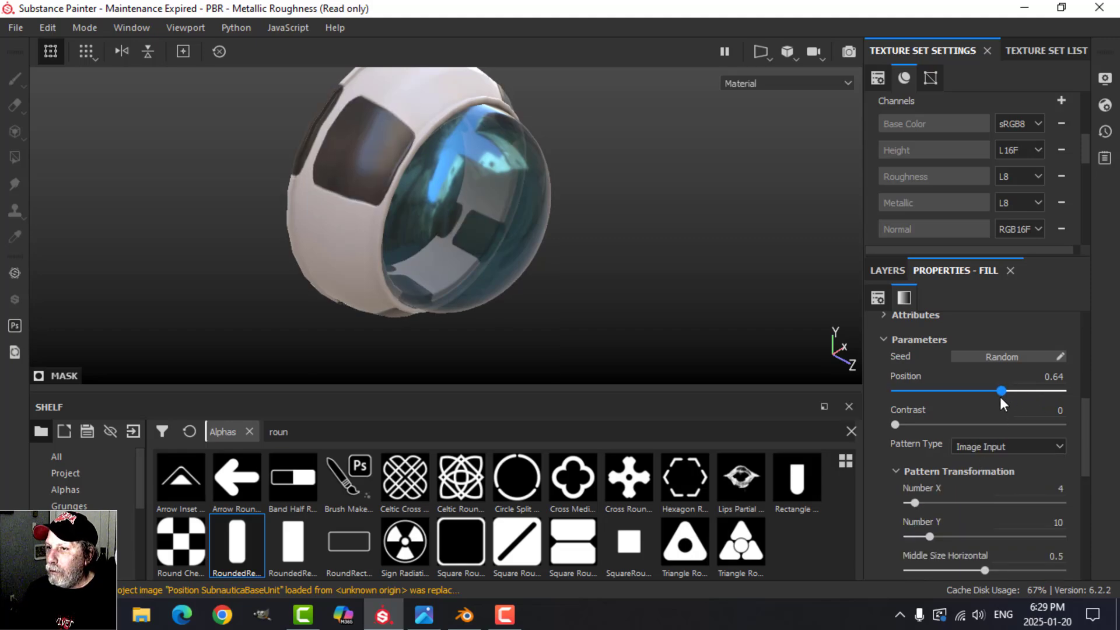
pyautogui.scroll(-2, 979, 449)
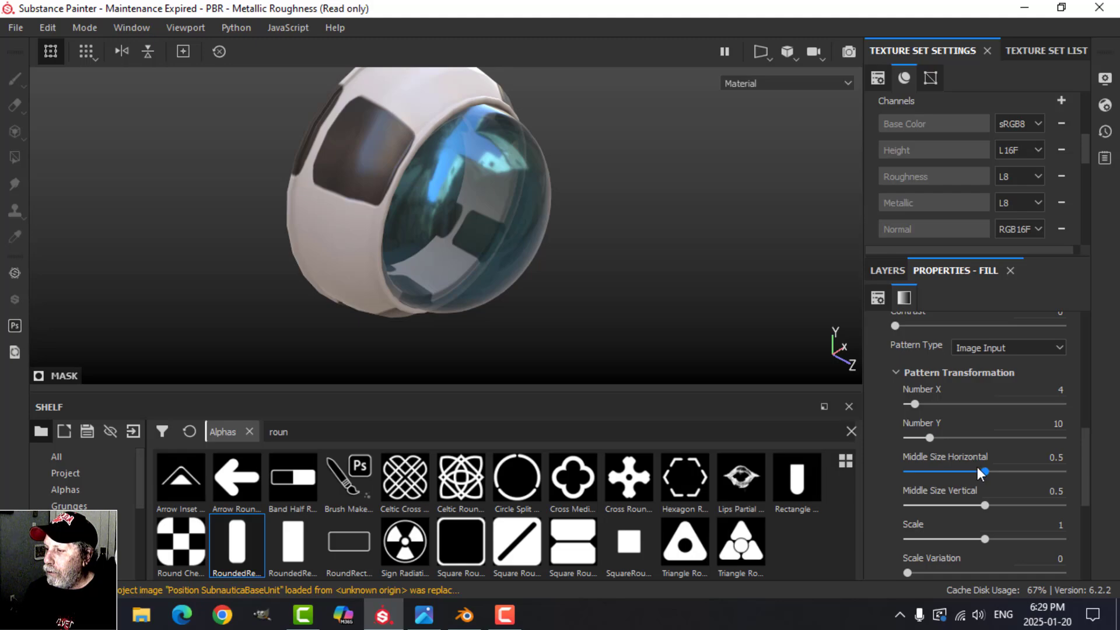
pyautogui.scroll(5, 978, 468)
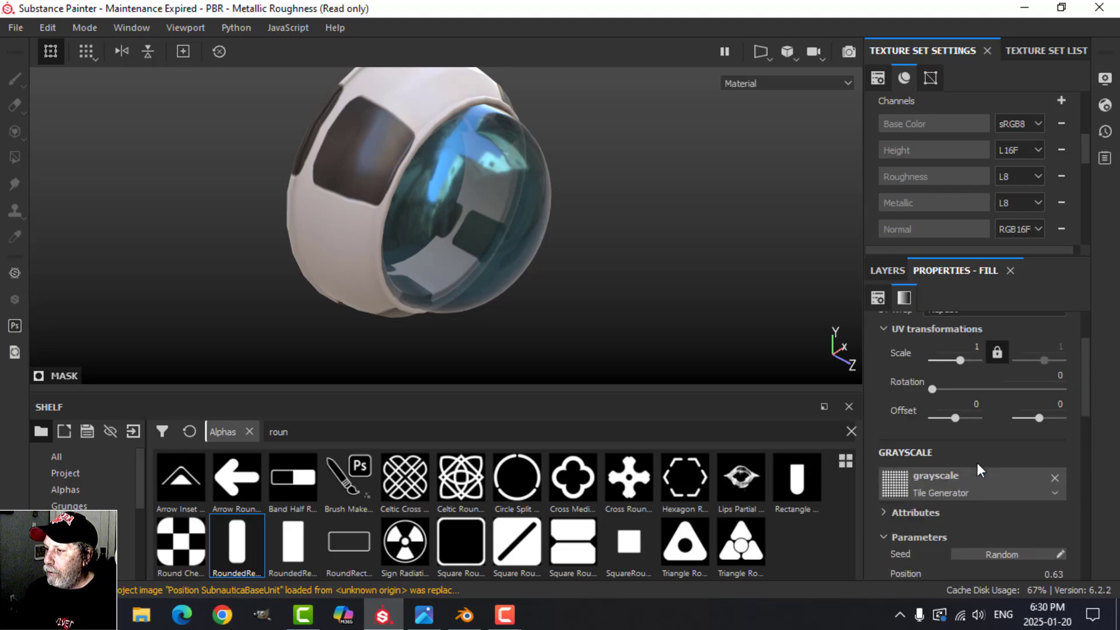
pyautogui.scroll(-6, 977, 463)
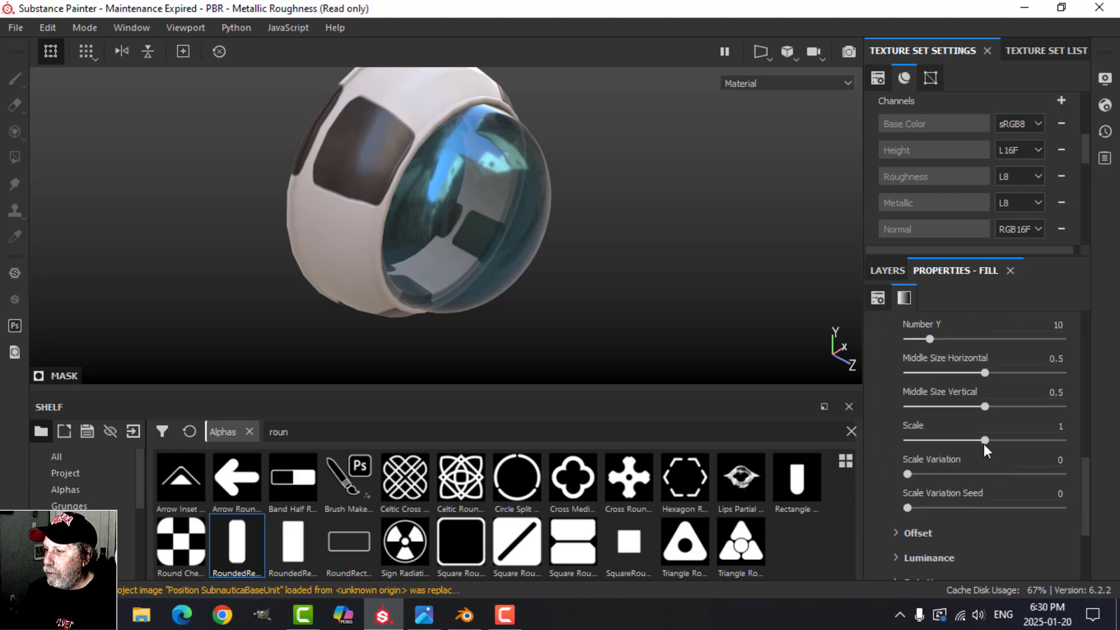
pyautogui.moveTo(985, 440); pyautogui.dragTo(946, 445)
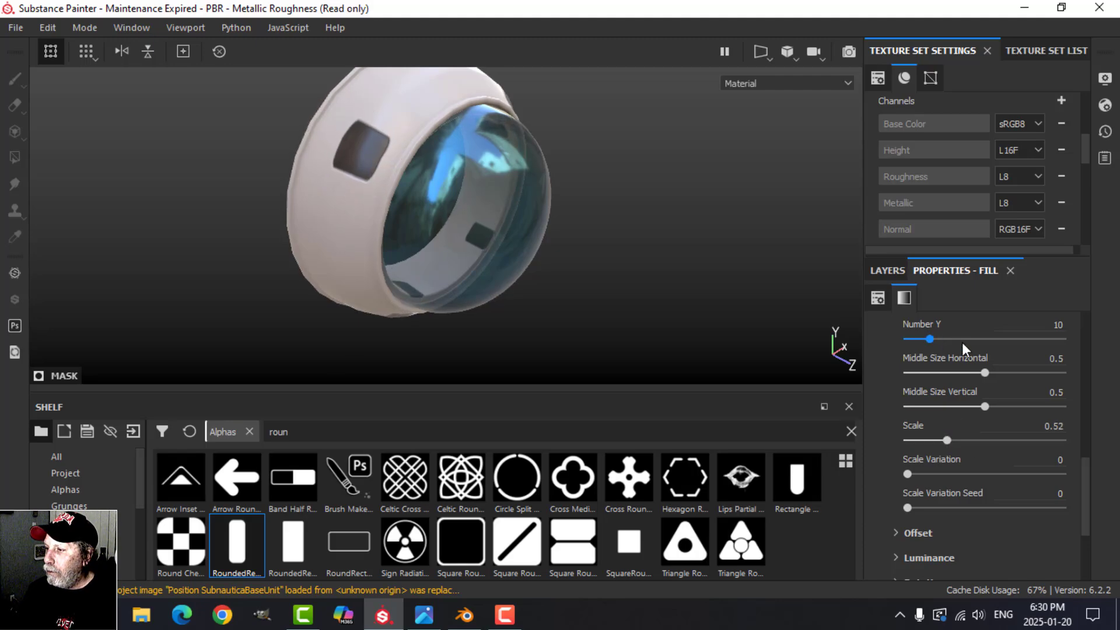
# Set the Tile Generator's Position to 0.17 and reduce its pattern Scale to 0.22
pyautogui.scroll(4, 961, 342)
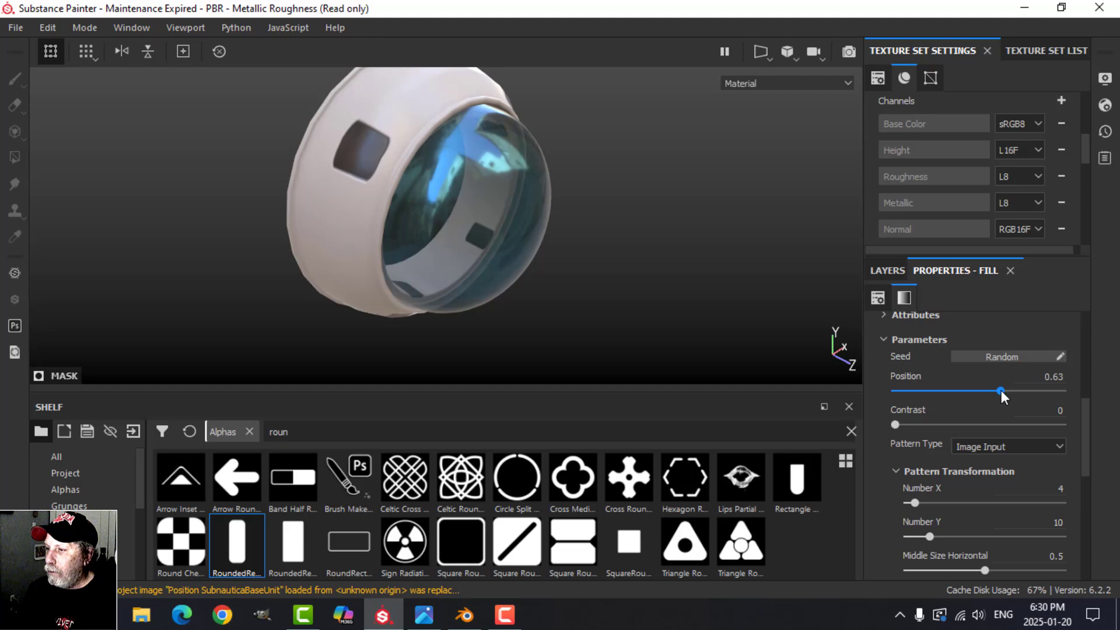
pyautogui.moveTo(1000, 391); pyautogui.dragTo(922, 399)
pyautogui.scroll(-3, 964, 443)
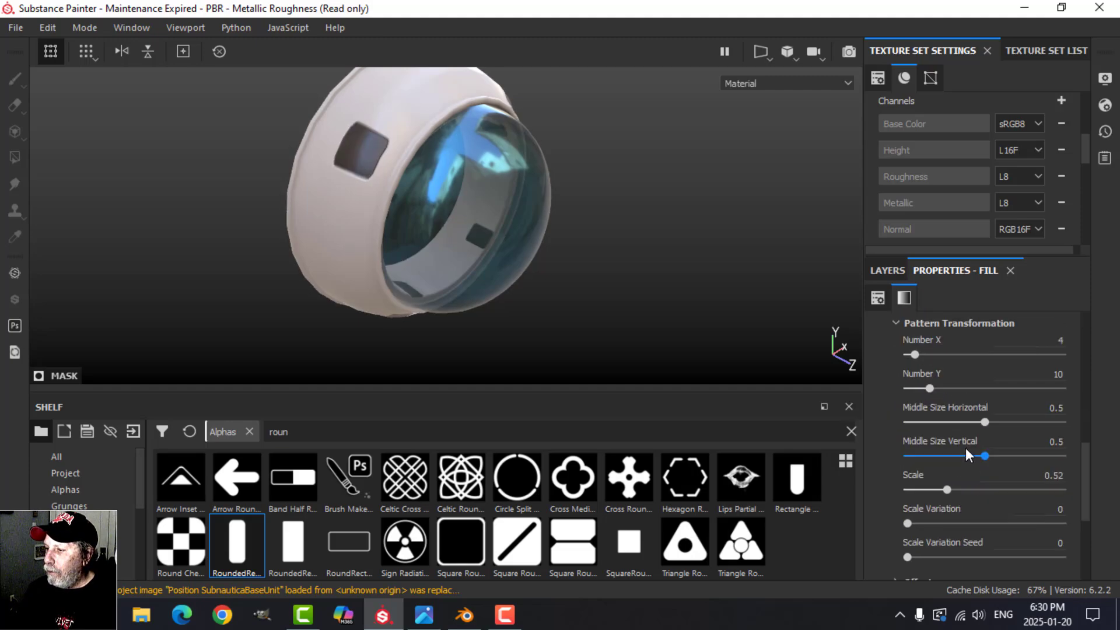
pyautogui.scroll(-2, 965, 447)
pyautogui.scroll(-2, 932, 485)
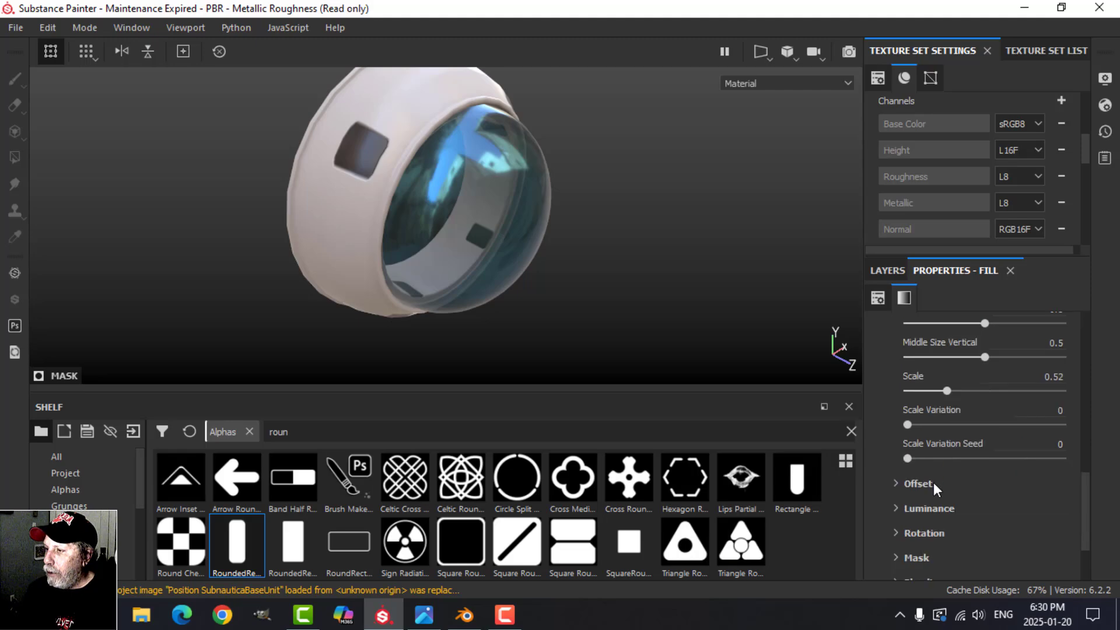
pyautogui.scroll(3, 933, 482)
pyautogui.scroll(-1, 935, 481)
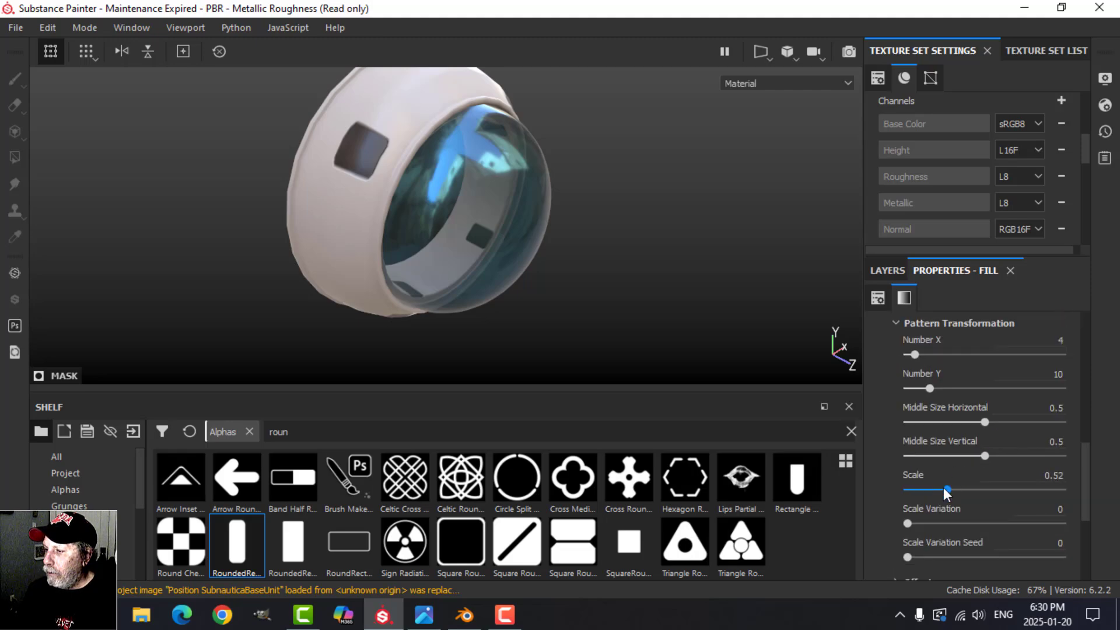
pyautogui.moveTo(943, 488); pyautogui.dragTo(923, 488)
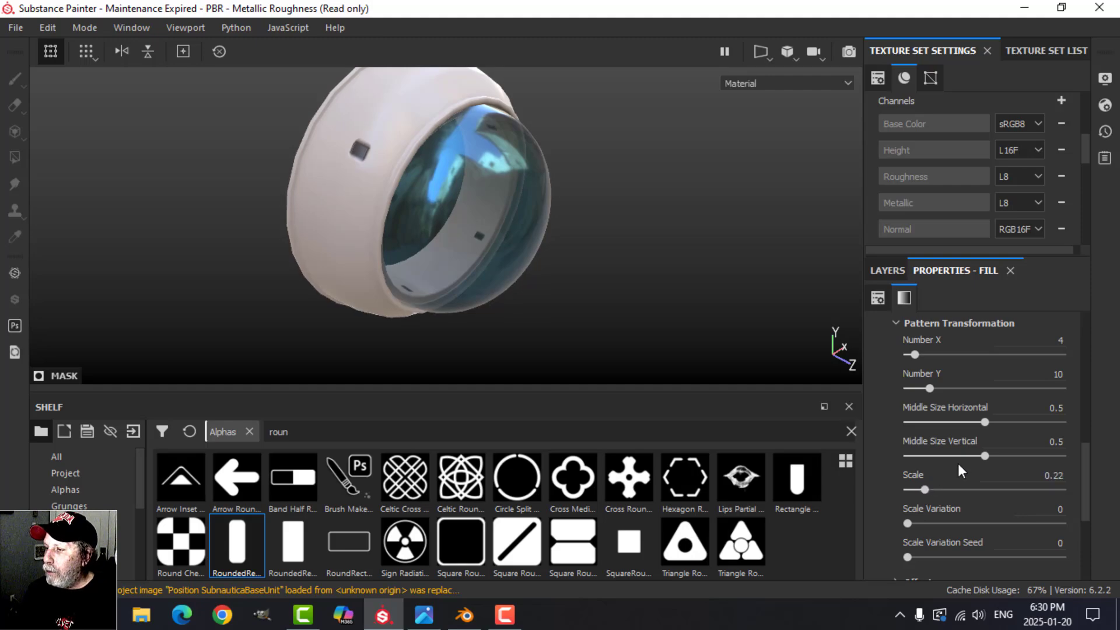
# Set the tile pattern's Number Y to 5 and check the rectangles' placement on the front cap
pyautogui.scroll(-1, 938, 477)
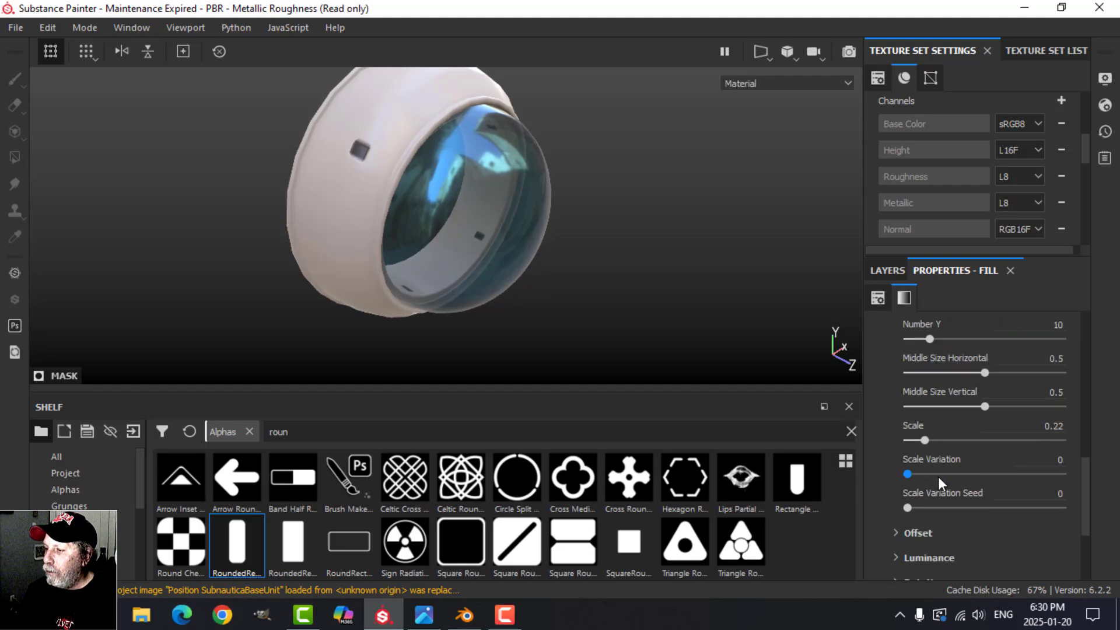
pyautogui.scroll(1, 936, 475)
pyautogui.scroll(2, 937, 473)
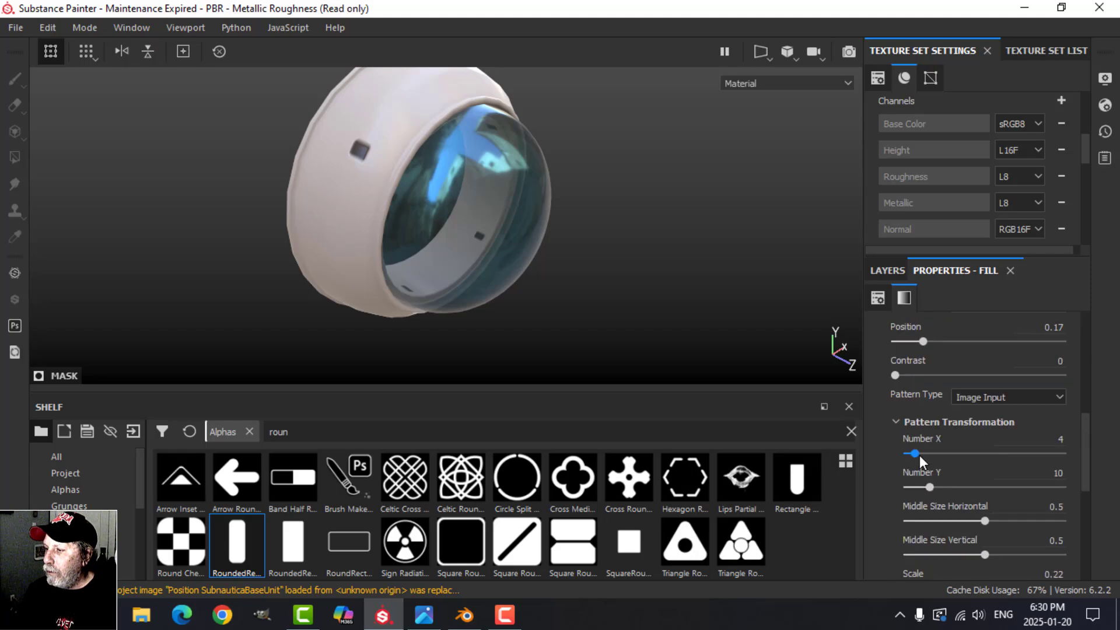
pyautogui.moveTo(932, 486)
pyautogui.mouseDown()
pyautogui.moveTo(945, 486)
pyautogui.moveTo(907, 489)
pyautogui.moveTo(916, 486)
pyautogui.mouseUp()
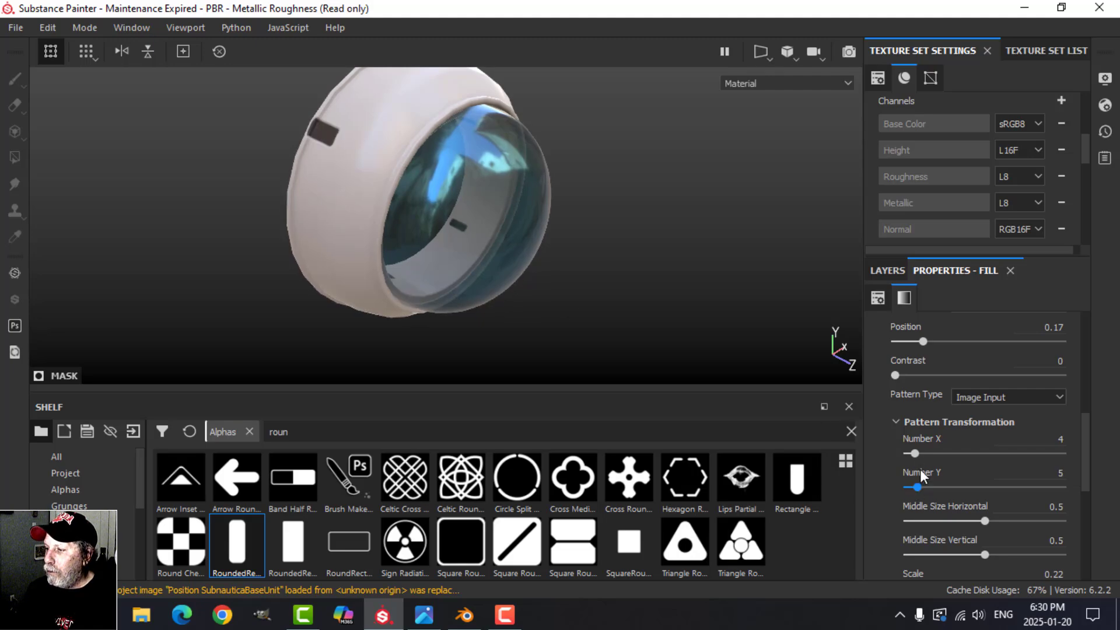
pyautogui.keyDown('alt'); pyautogui.moveTo(532, 280); pyautogui.dragTo(564, 286); pyautogui.keyUp('alt')
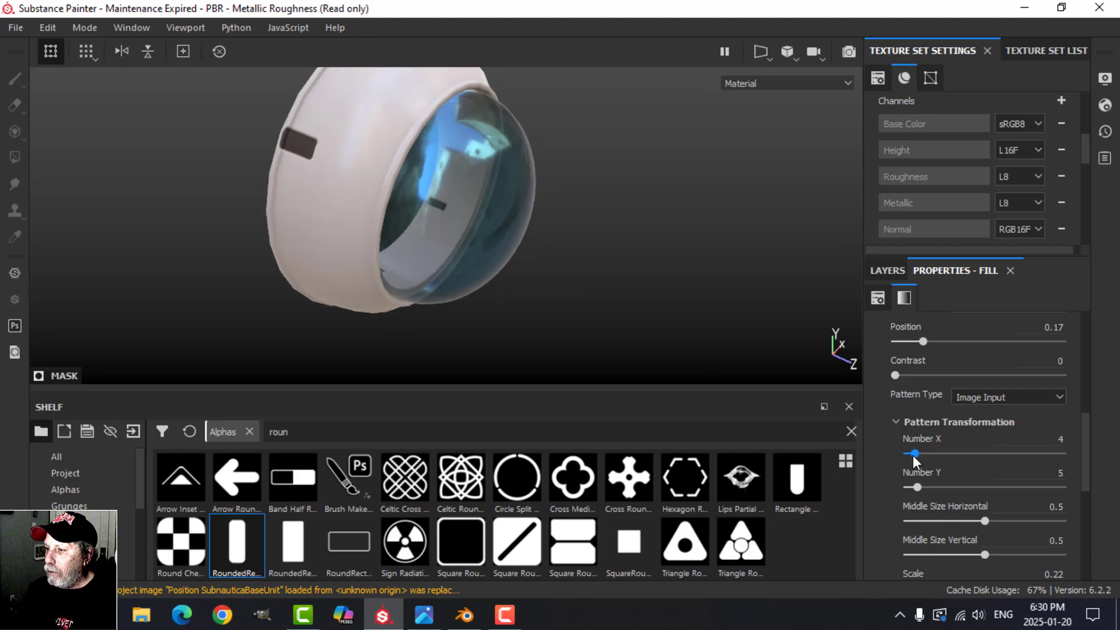
# Set the tile pattern's Number Y to 6 and the Tile Generator's Position to 0.08
pyautogui.moveTo(913, 454); pyautogui.dragTo(919, 486)
pyautogui.keyDown('alt'); pyautogui.moveTo(616, 273); pyautogui.dragTo(702, 280); pyautogui.keyUp('alt')
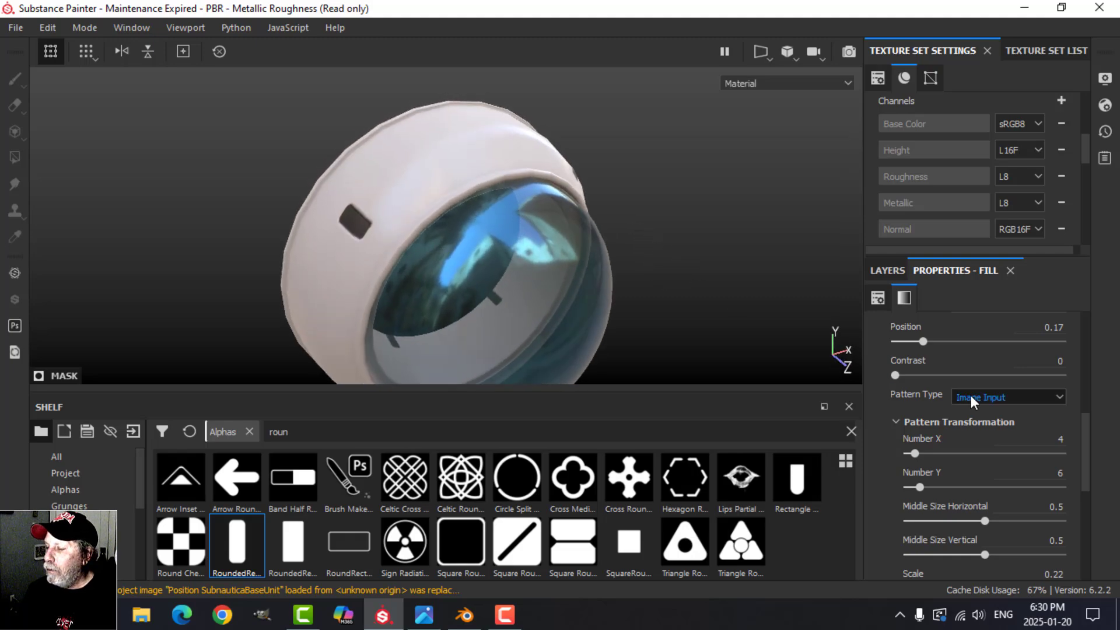
pyautogui.keyDown('alt'); pyautogui.moveTo(496, 273); pyautogui.dragTo(583, 278); pyautogui.keyUp('alt')
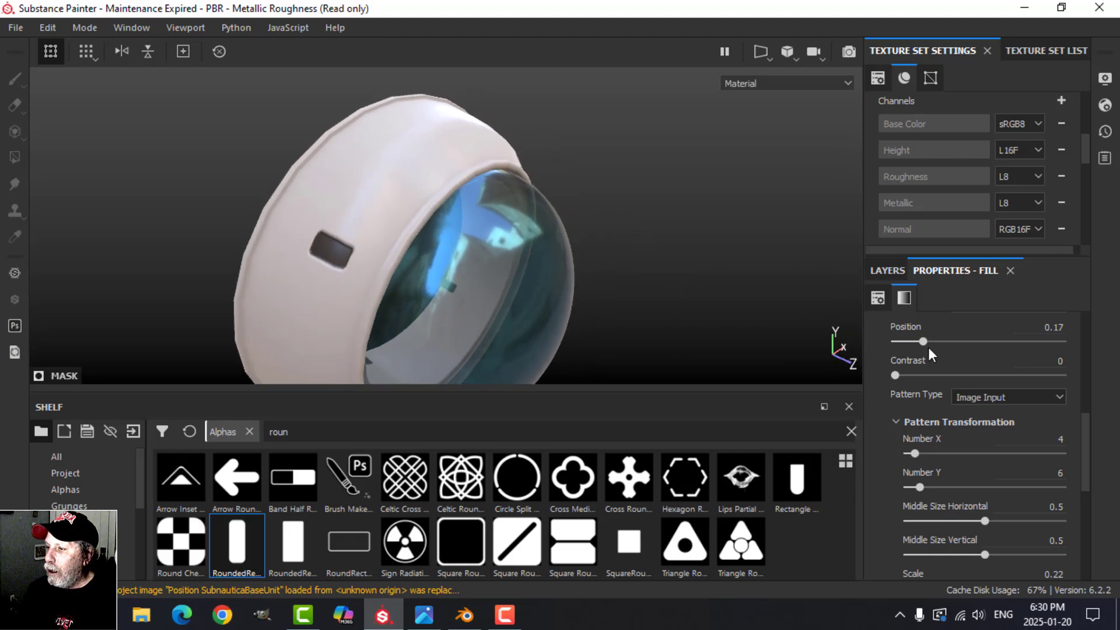
pyautogui.scroll(1, 929, 347)
pyautogui.moveTo(920, 391); pyautogui.dragTo(908, 388)
# Reduce the pattern Scale to 0.19, set the Offset group's Interstice X to 0.37, and check the narrower rectangles on the cap
pyautogui.scroll(-4, 972, 450)
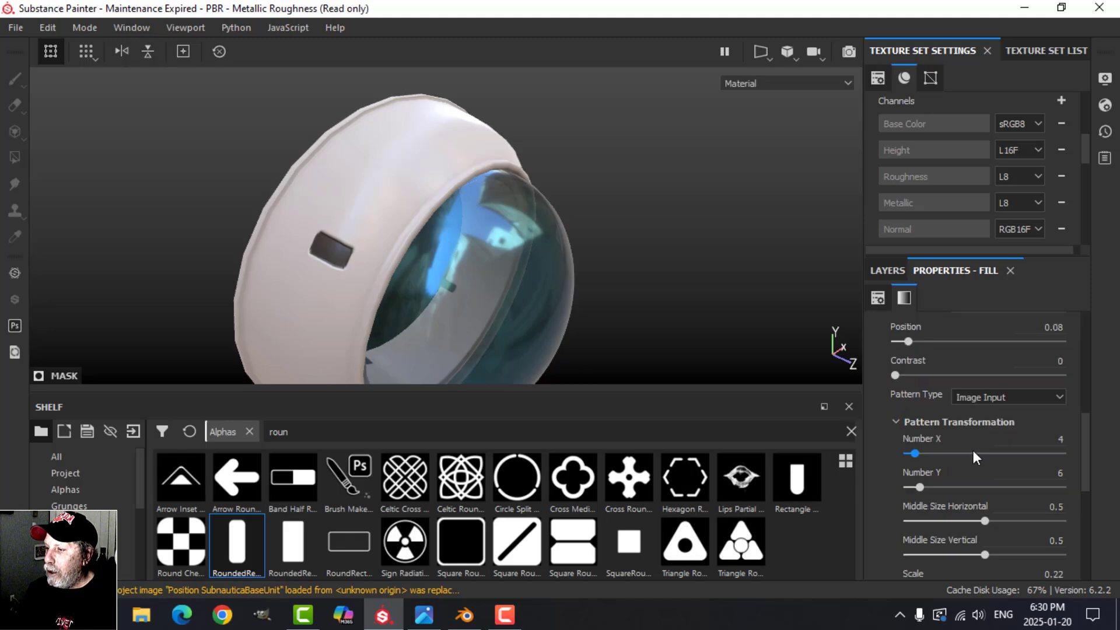
pyautogui.moveTo(926, 440); pyautogui.dragTo(926, 441)
pyautogui.scroll(-5, 936, 489)
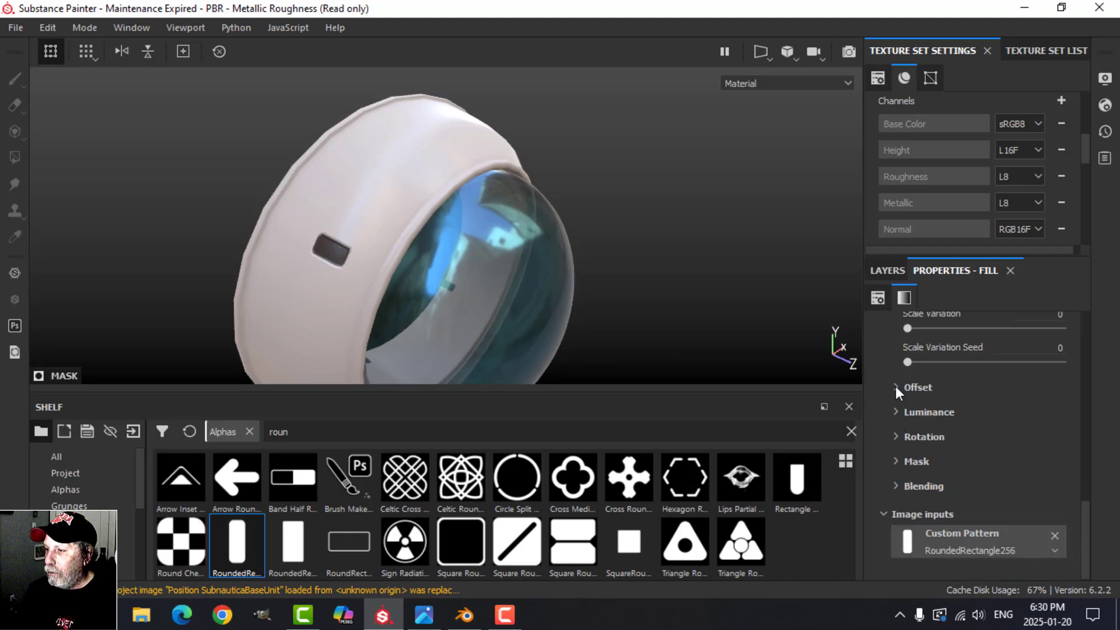
pyautogui.click(896, 388)
pyautogui.scroll(-2, 974, 421)
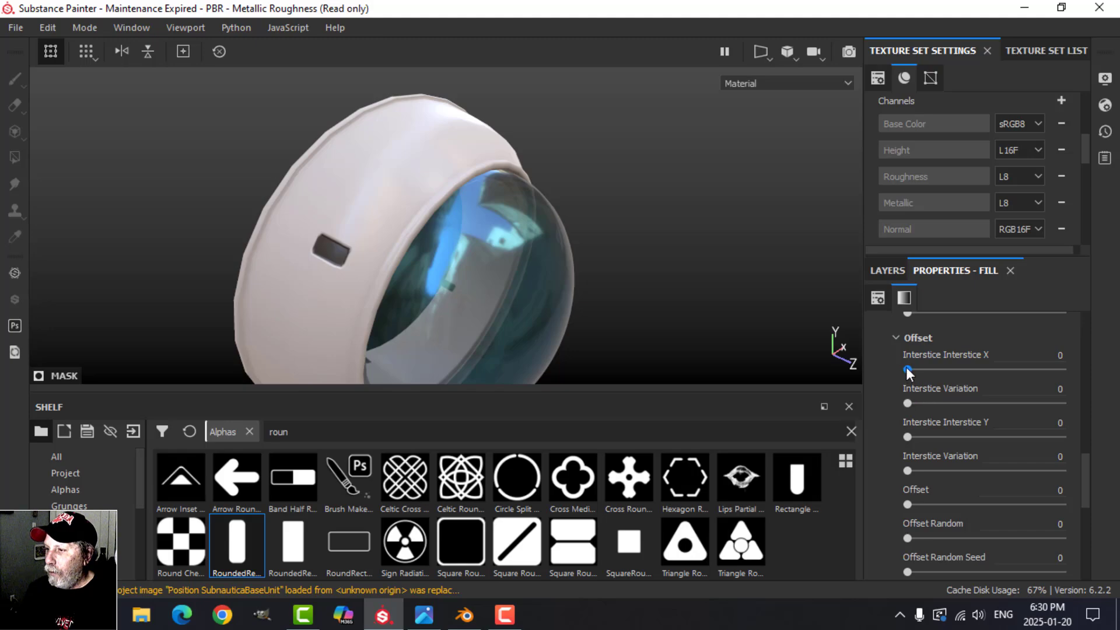
pyautogui.moveTo(907, 368); pyautogui.dragTo(960, 367)
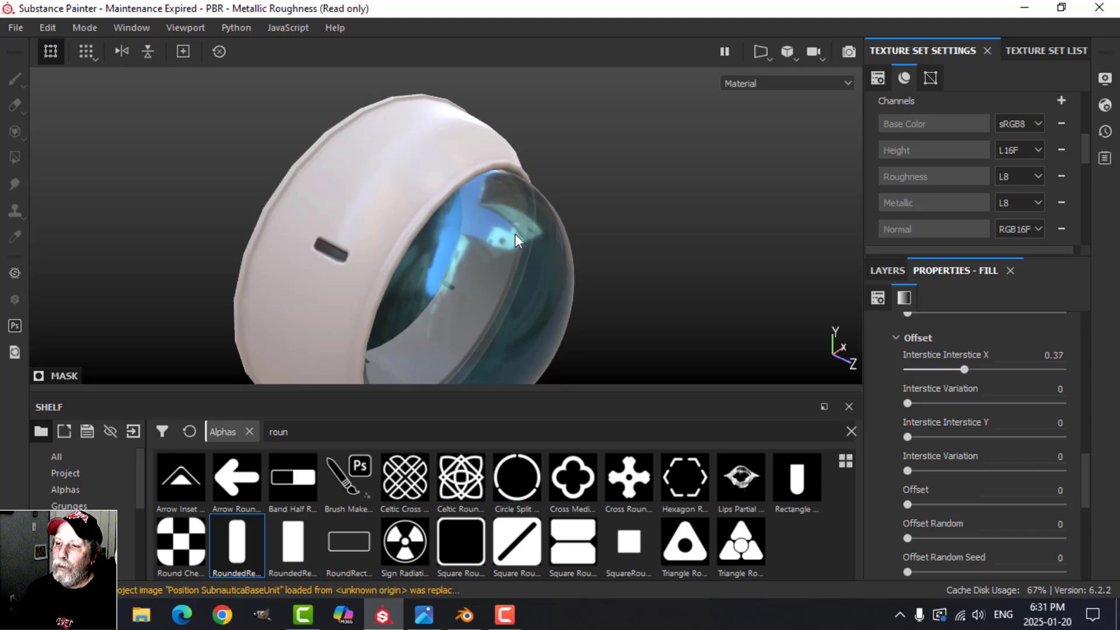
pyautogui.scroll(1, 519, 241)
pyautogui.moveTo(553, 276)
pyautogui.keyDown('alt'); pyautogui.mouseDown()
pyautogui.moveTo(515, 244)
pyautogui.moveTo(513, 292)
pyautogui.moveTo(536, 257)
pyautogui.moveTo(508, 164)
pyautogui.moveTo(500, 260)
pyautogui.moveTo(379, 235)
pyautogui.moveTo(338, 204)
pyautogui.moveTo(548, 272)
pyautogui.moveTo(555, 265)
pyautogui.mouseUp(); pyautogui.keyUp('alt')
pyautogui.keyDown('alt'); pyautogui.moveTo(529, 247); pyautogui.dragTo(526, 295, button='middle'); pyautogui.keyUp('alt')
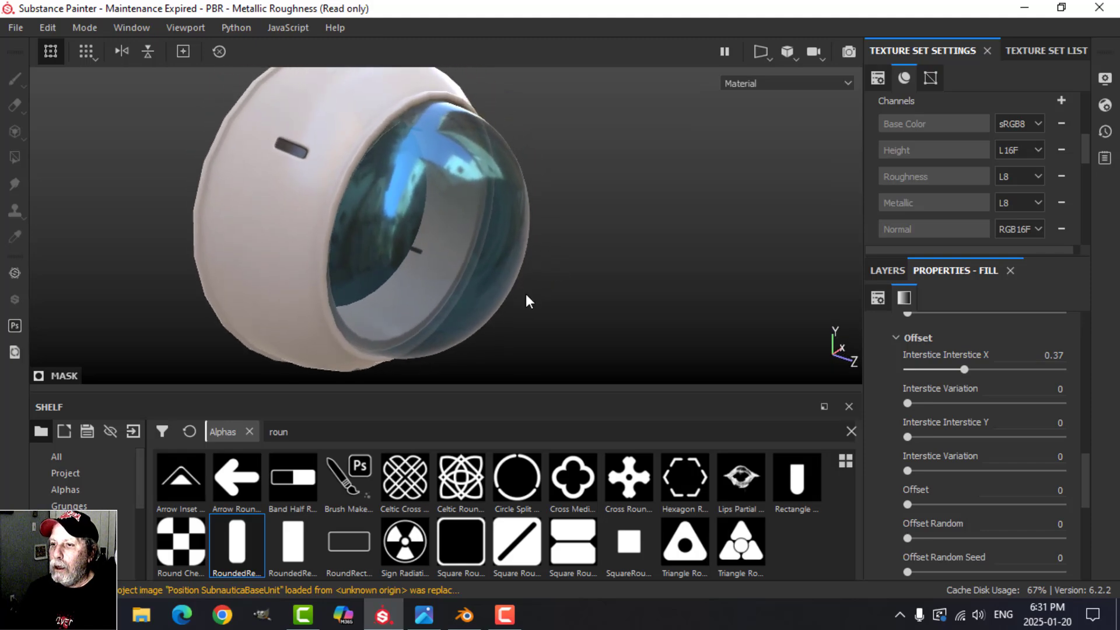
pyautogui.scroll(-3, 547, 286)
pyautogui.keyDown('alt'); pyautogui.moveTo(537, 271); pyautogui.dragTo(519, 258); pyautogui.keyUp('alt')
# Add a Transform filter above the Tile Generator in Fill layer 1's mask
pyautogui.click(888, 271)
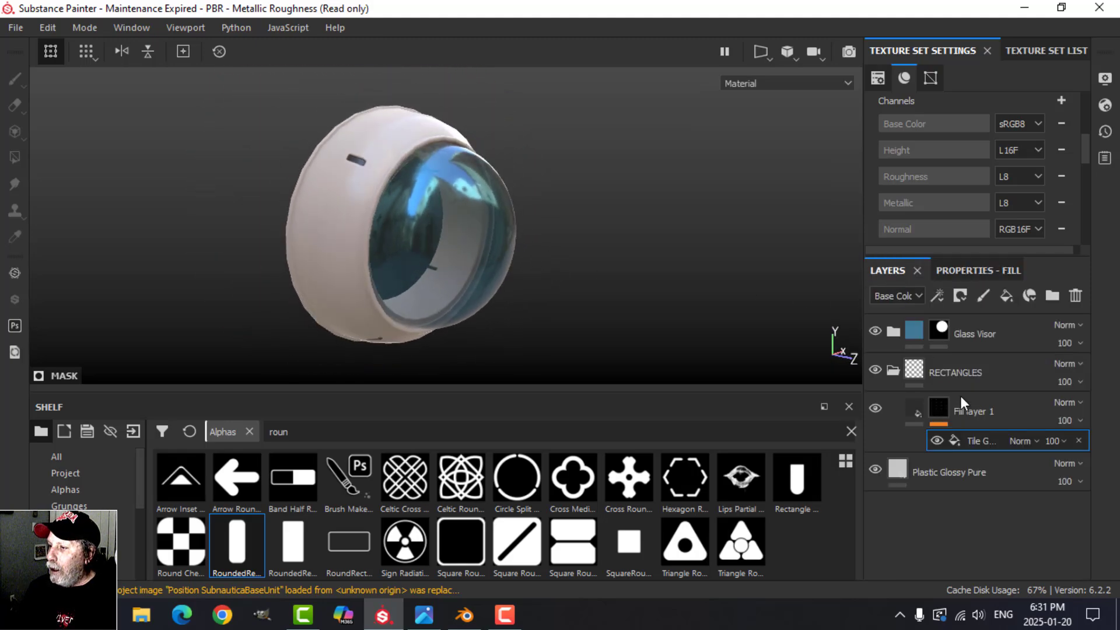
pyautogui.click(937, 296)
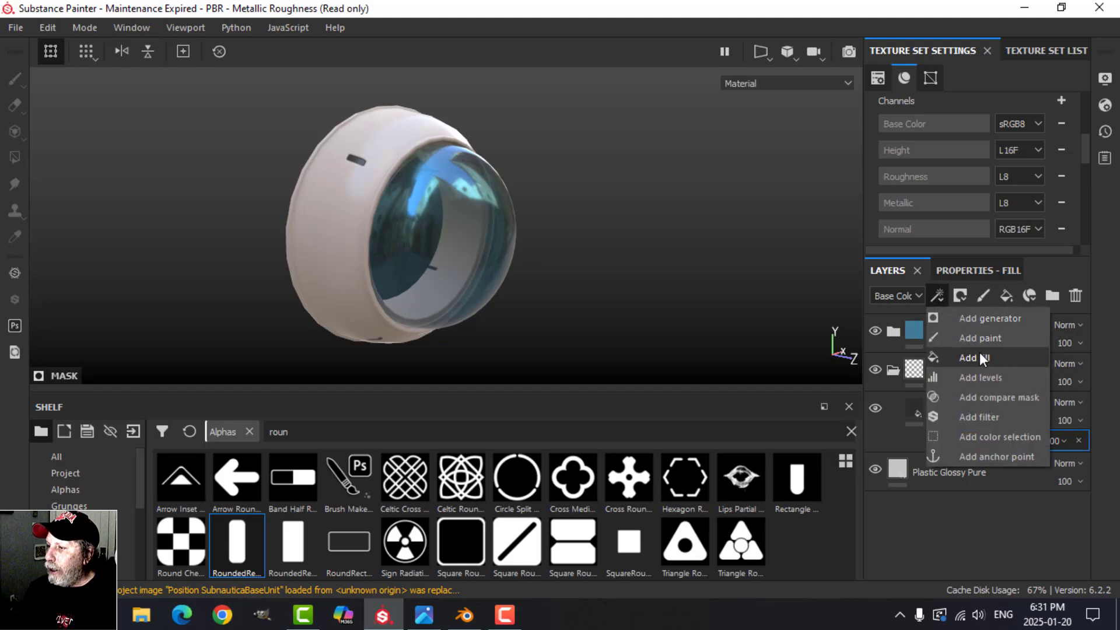
pyautogui.click(986, 417)
pyautogui.click(980, 272)
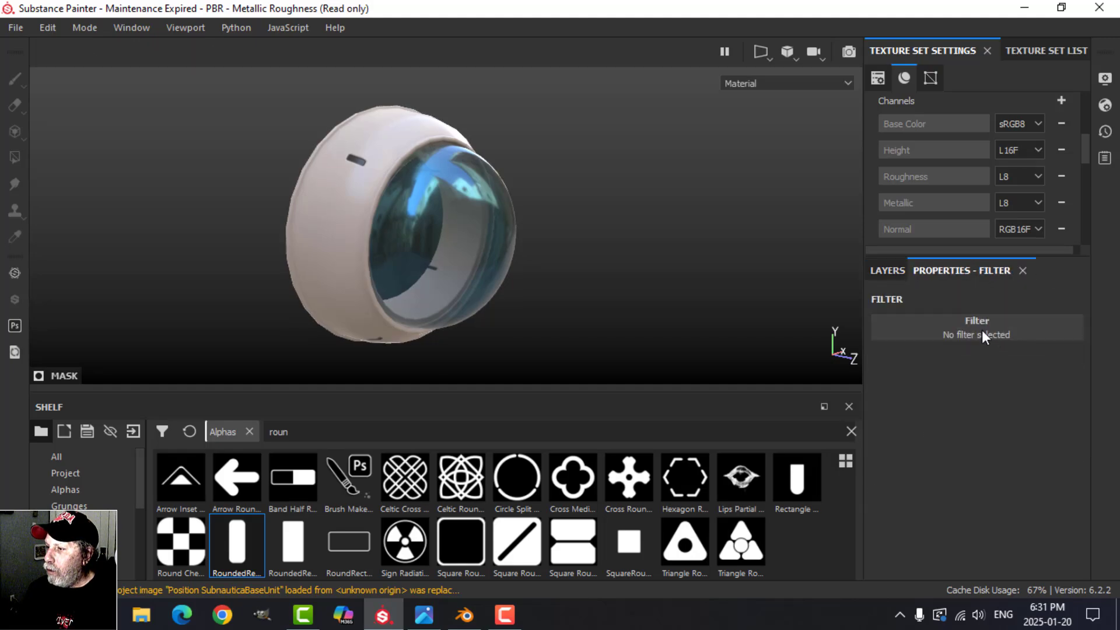
pyautogui.click(981, 326)
pyautogui.click(985, 530)
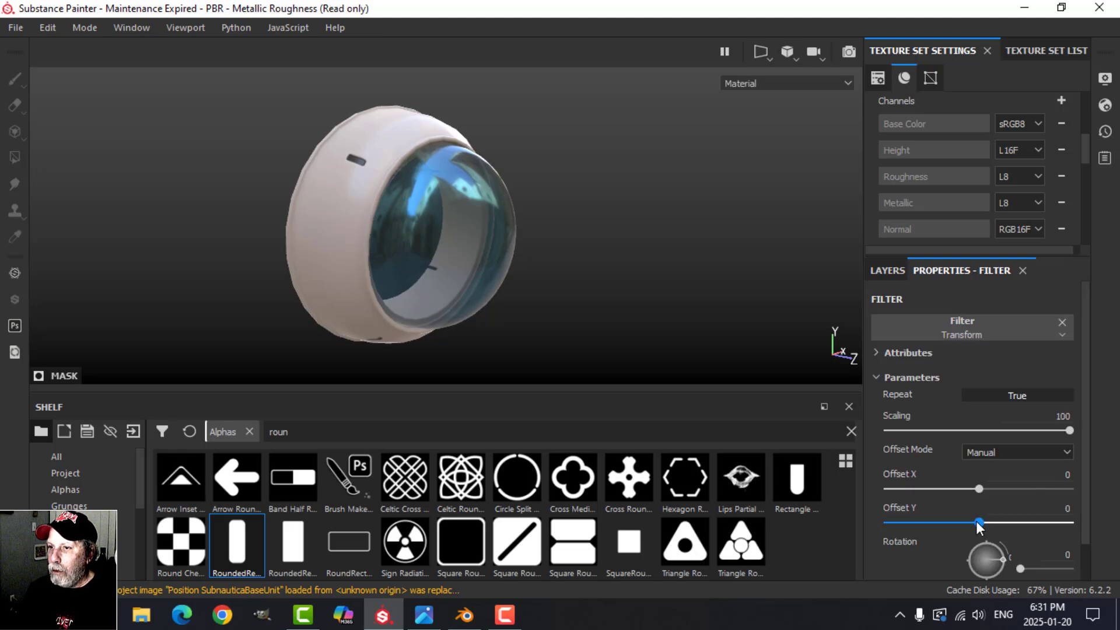
# Try shifting the rectangles with Transform Offset Y -0.02 and Offset X 0.05, compare with the reference image, and undo both offsets
pyautogui.moveTo(977, 522); pyautogui.dragTo(975, 522)
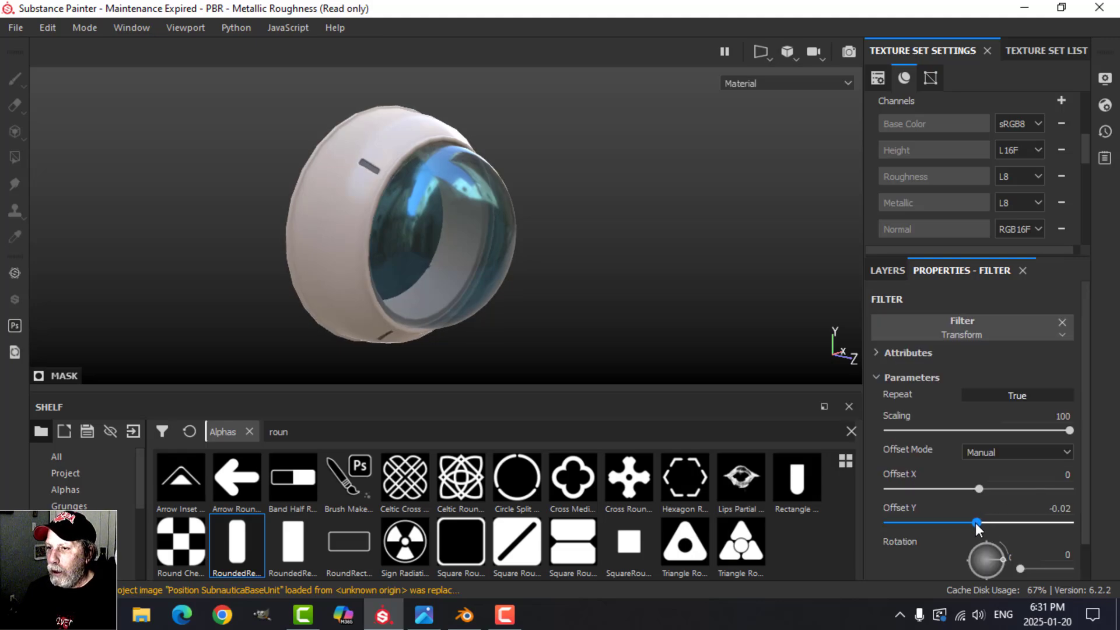
pyautogui.click(425, 614)
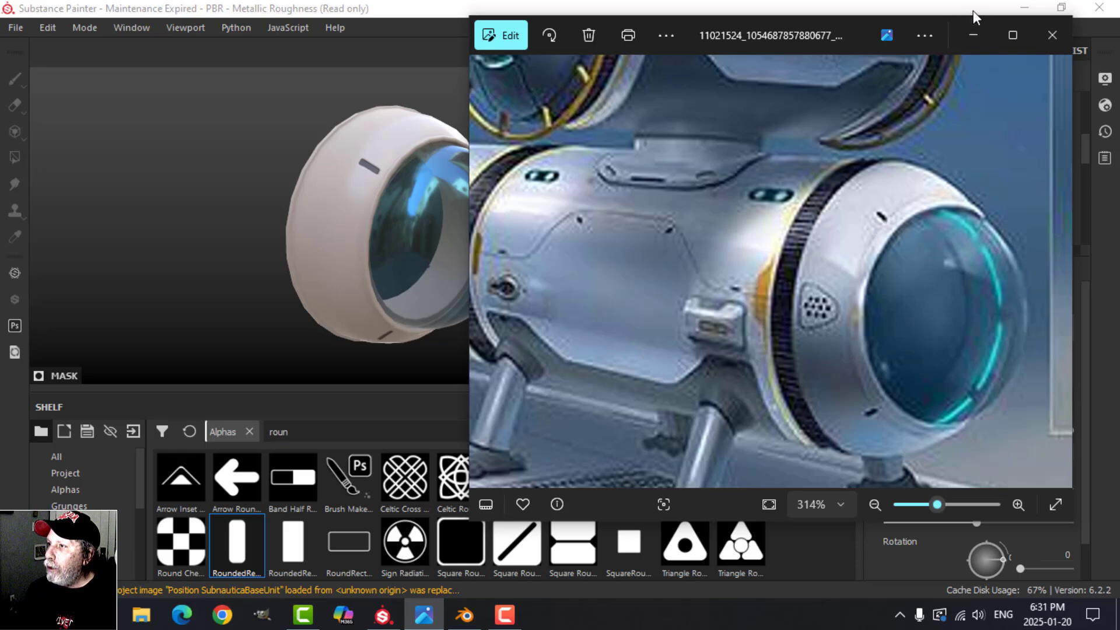
pyautogui.click(418, 8)
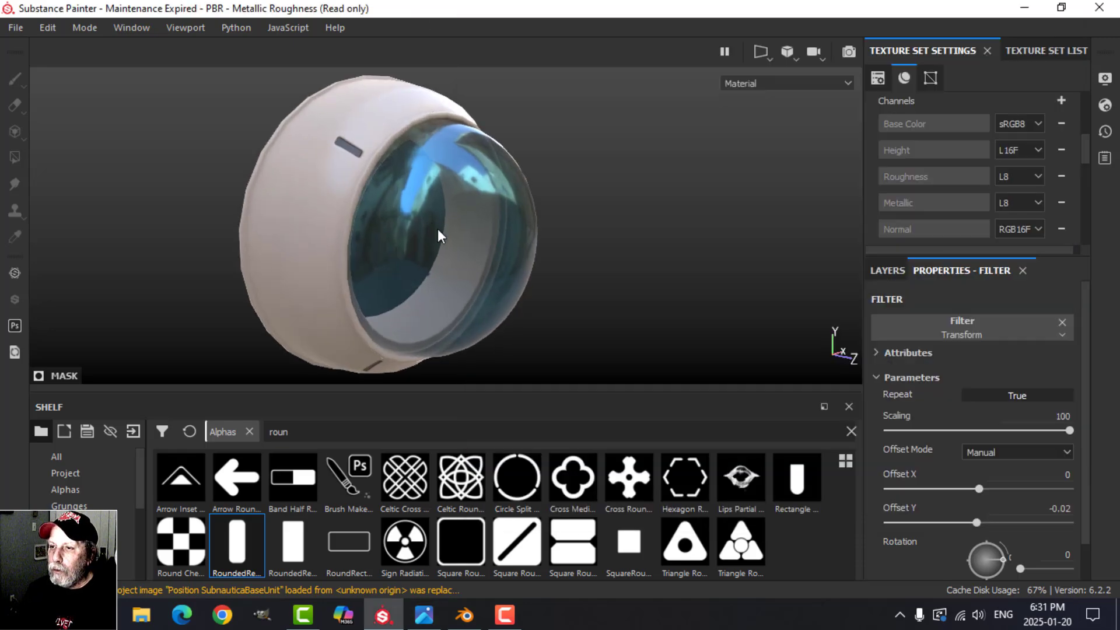
pyautogui.keyDown('alt'); pyautogui.moveTo(437, 228); pyautogui.dragTo(466, 251); pyautogui.keyUp('alt')
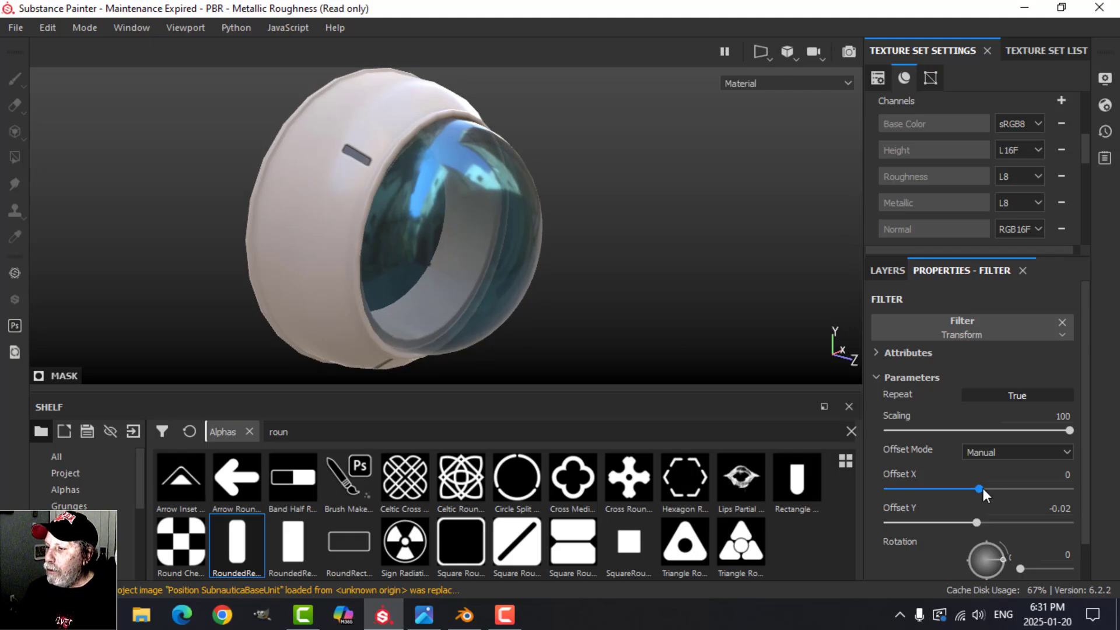
pyautogui.moveTo(980, 488); pyautogui.dragTo(986, 489)
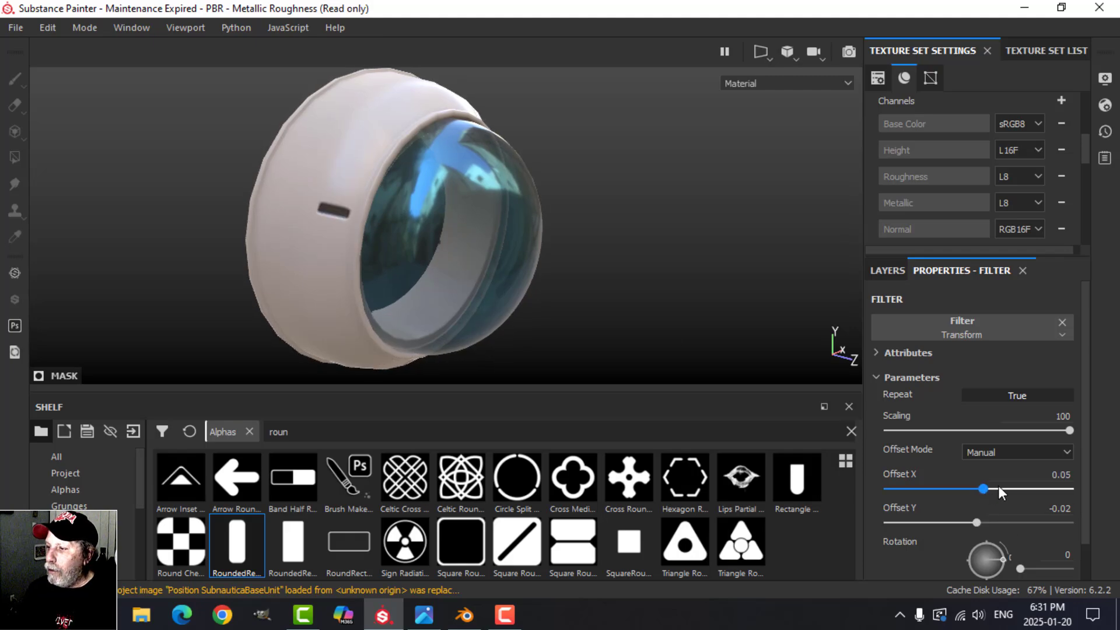
pyautogui.hotkey('ctrl', 'z')
pyautogui.hotkey('ctrl', 'z')
pyautogui.hotkey('ctrl', 'z')
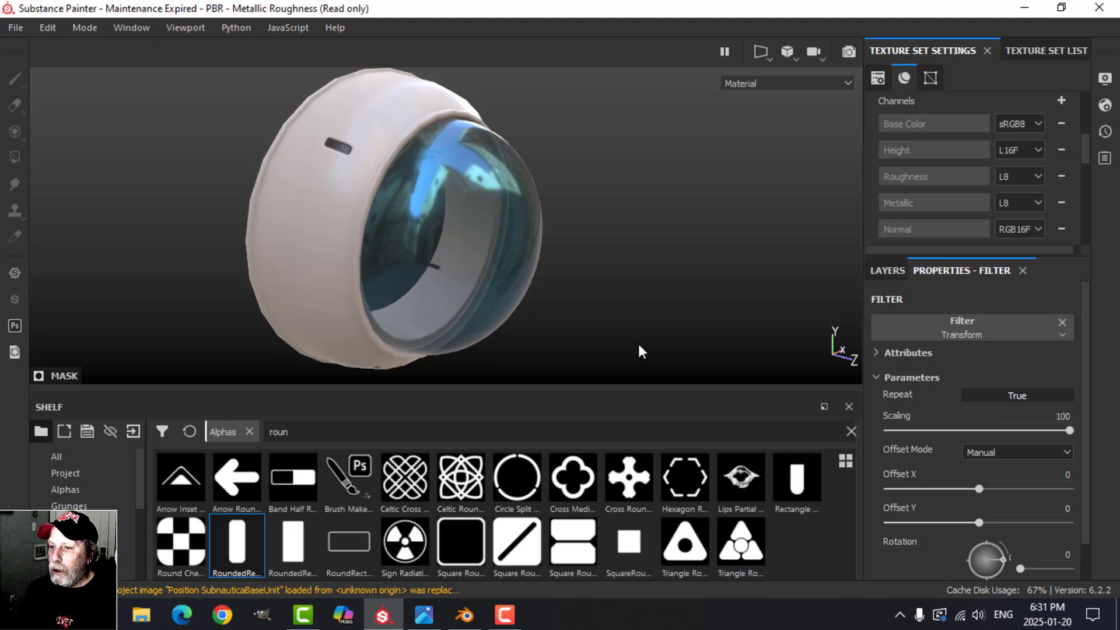
# Reduce the Tile Generator's pattern Scale to 0.14 to shrink the rectangles
pyautogui.keyDown('alt'); pyautogui.moveTo(639, 350); pyautogui.dragTo(434, 309); pyautogui.keyUp('alt')
pyautogui.keyDown('alt'); pyautogui.moveTo(605, 318); pyautogui.dragTo(408, 268); pyautogui.keyUp('alt')
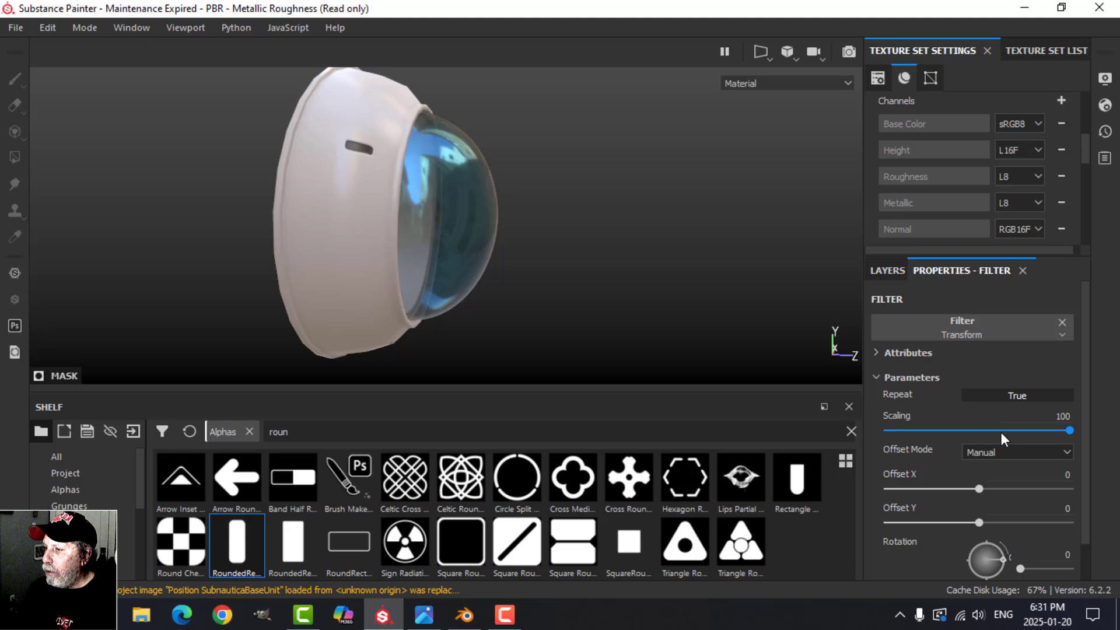
pyautogui.scroll(-1, 1001, 432)
pyautogui.scroll(1, 1001, 433)
pyautogui.click(889, 269)
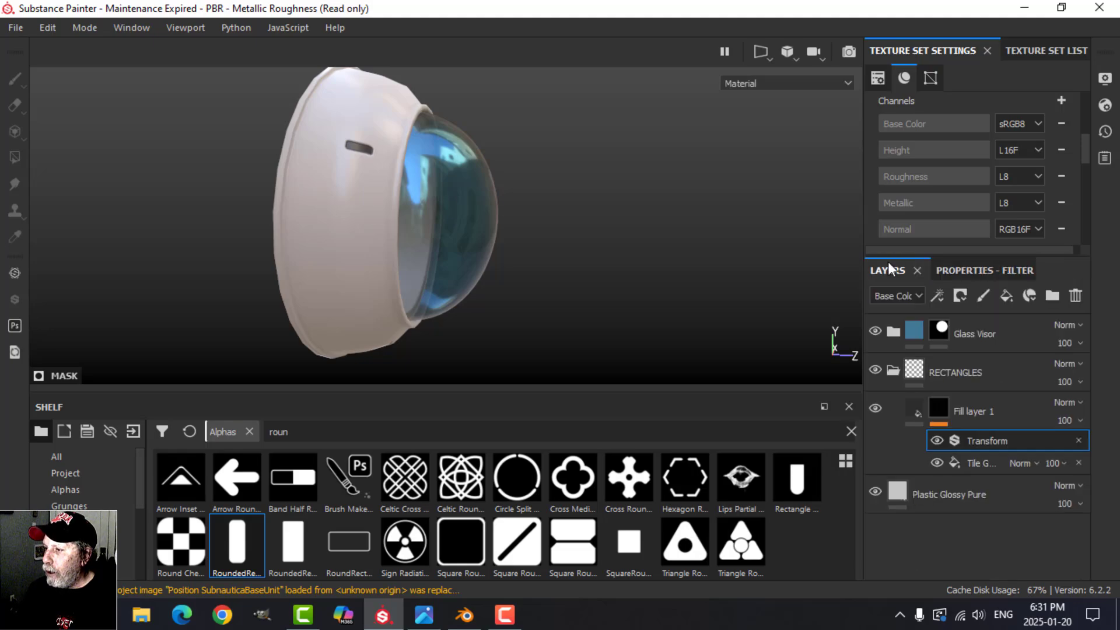
pyautogui.click(979, 462)
pyautogui.click(985, 269)
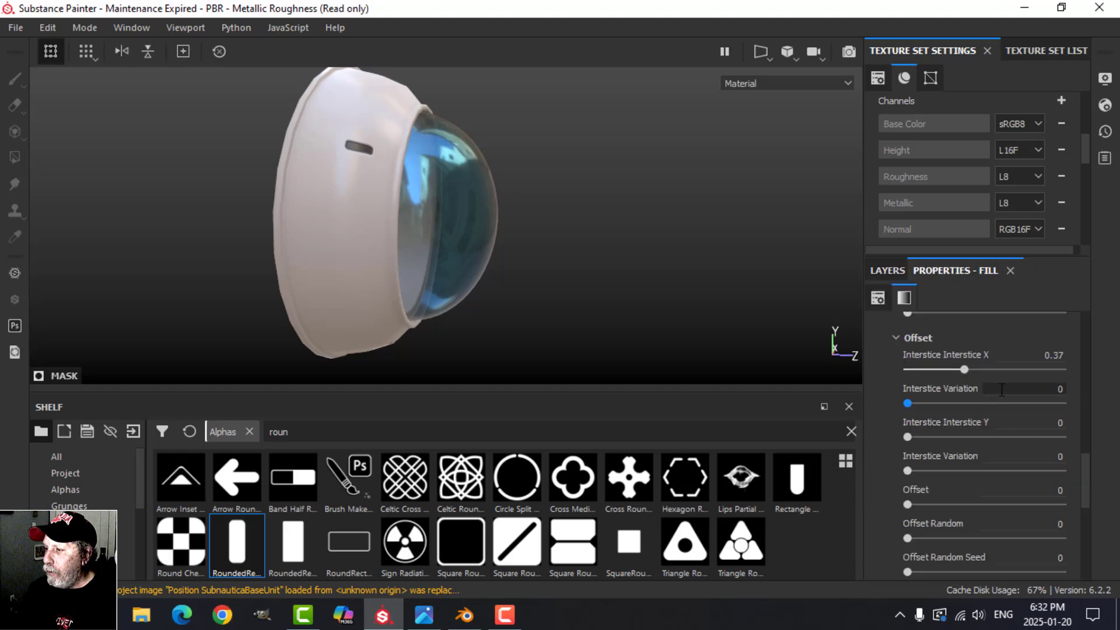
pyautogui.scroll(3, 1001, 389)
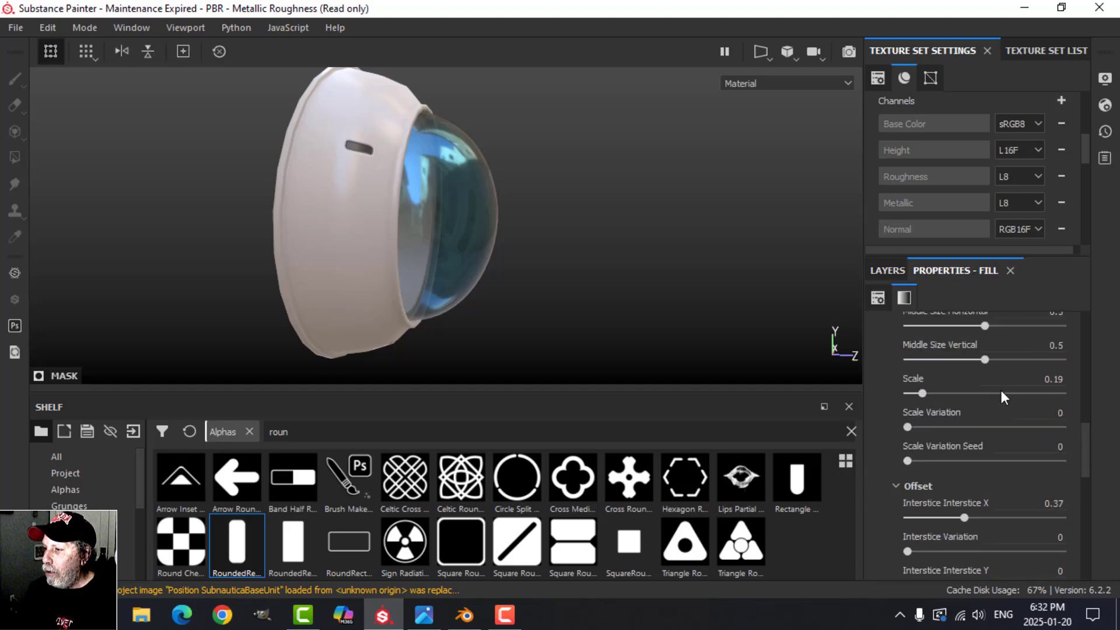
pyautogui.click(923, 392)
pyautogui.click(919, 392)
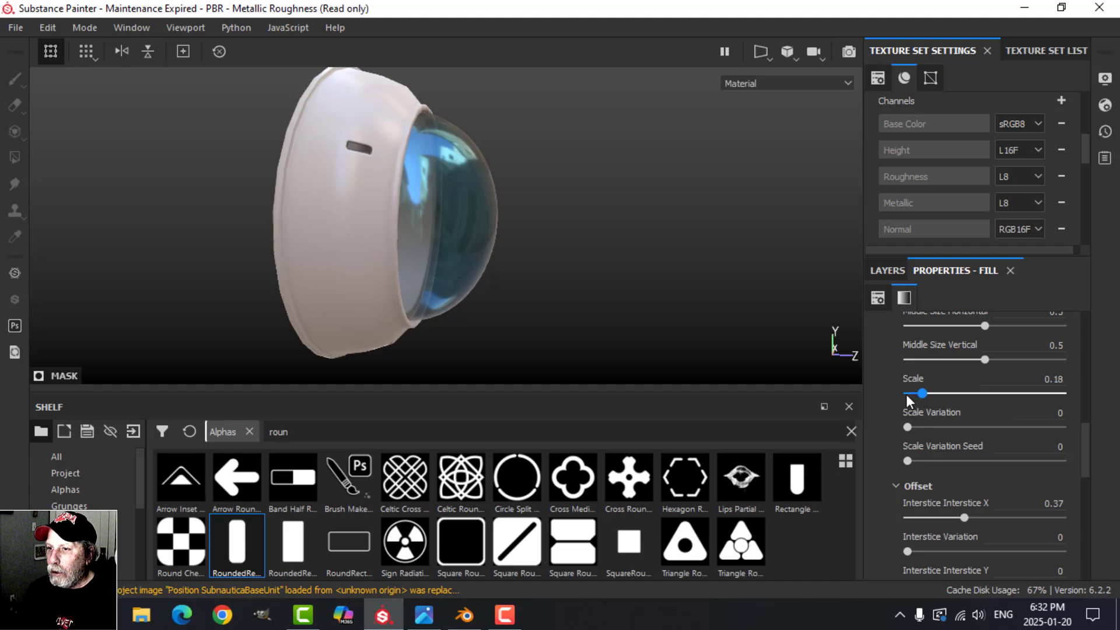
pyautogui.moveTo(898, 394); pyautogui.dragTo(874, 395)
# Set the Transform filter's Offset Y to -0.02 and inspect the rectangles around the cap
pyautogui.click(887, 270)
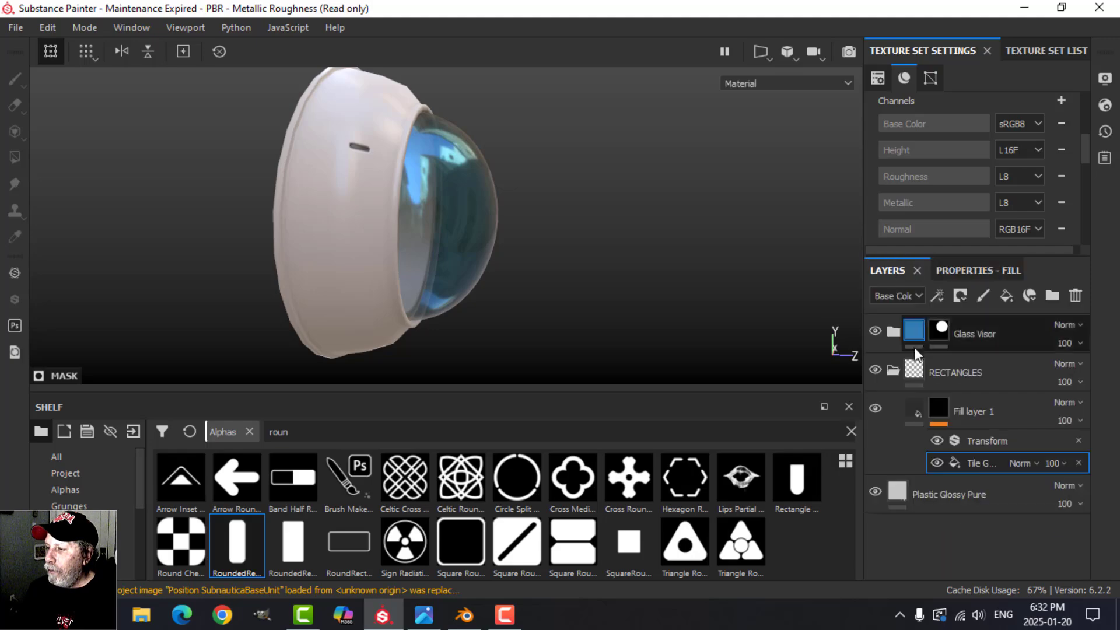
pyautogui.click(961, 441)
pyautogui.click(975, 270)
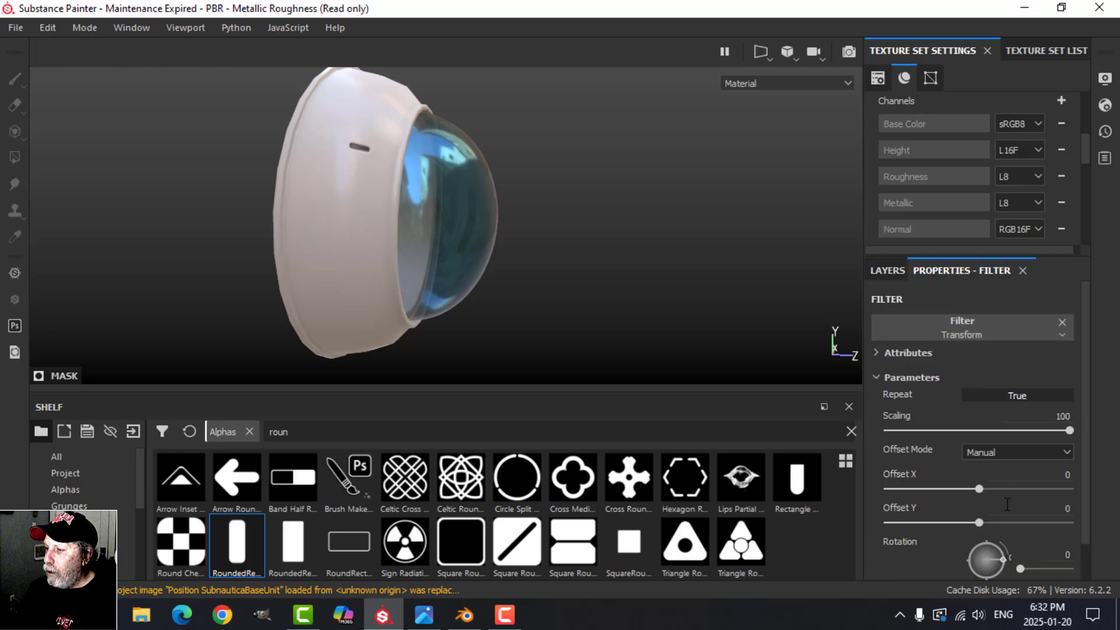
pyautogui.moveTo(979, 522); pyautogui.dragTo(950, 519)
pyautogui.keyDown('alt'); pyautogui.moveTo(585, 258); pyautogui.dragTo(527, 260); pyautogui.keyUp('alt')
pyautogui.keyDown('alt'); pyautogui.moveTo(445, 196); pyautogui.dragTo(460, 216, button='middle'); pyautogui.keyUp('alt')
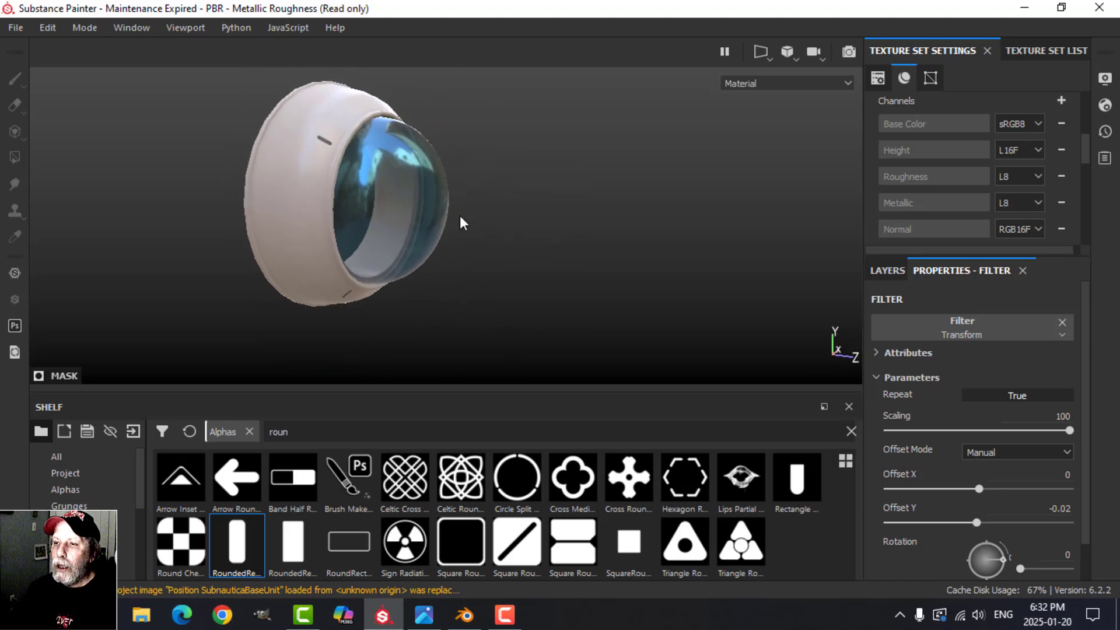
pyautogui.keyDown('alt'); pyautogui.moveTo(459, 215); pyautogui.dragTo(415, 230); pyautogui.keyUp('alt')
# Compare the rectangles with the reference image and raise the Tile Generator's pattern Scale to 0.16
pyautogui.click(438, 615)
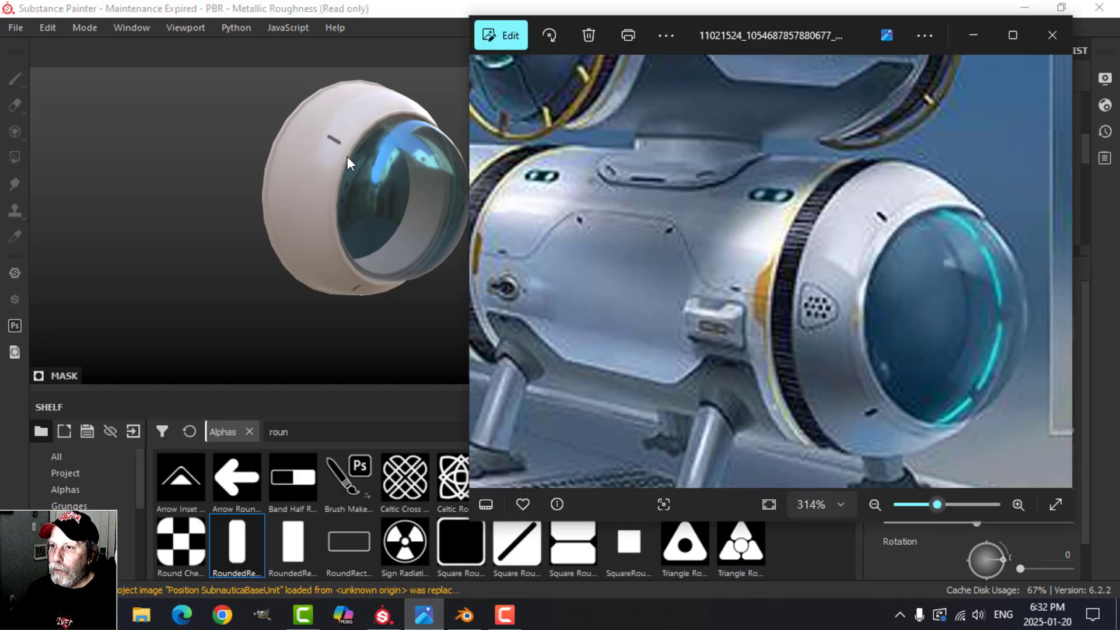
pyautogui.click(423, 13)
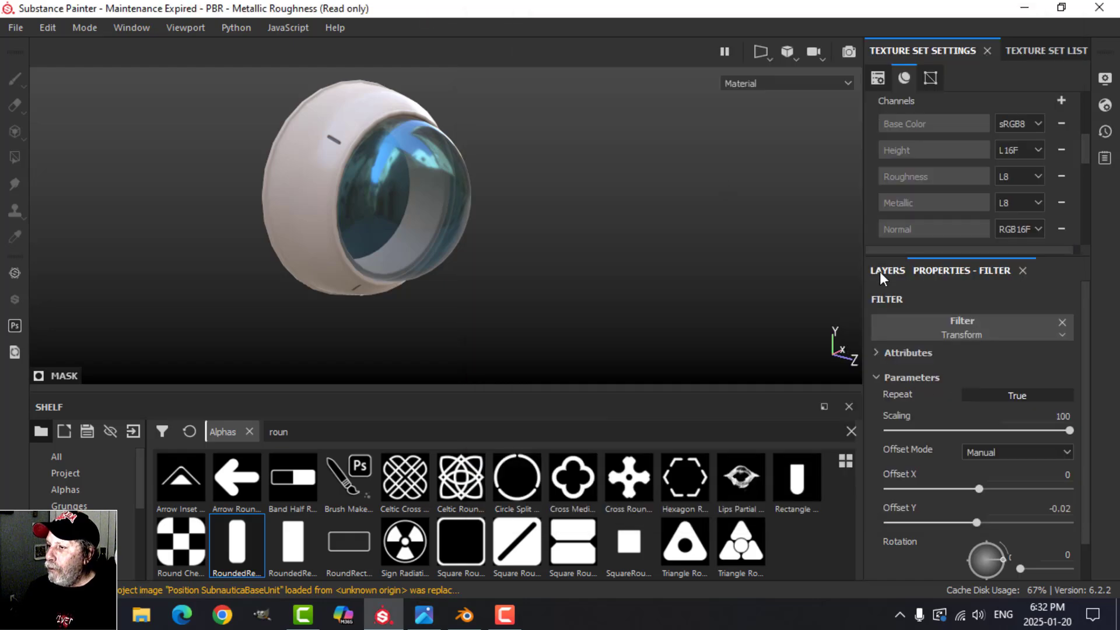
pyautogui.click(879, 271)
pyautogui.click(970, 464)
pyautogui.click(979, 271)
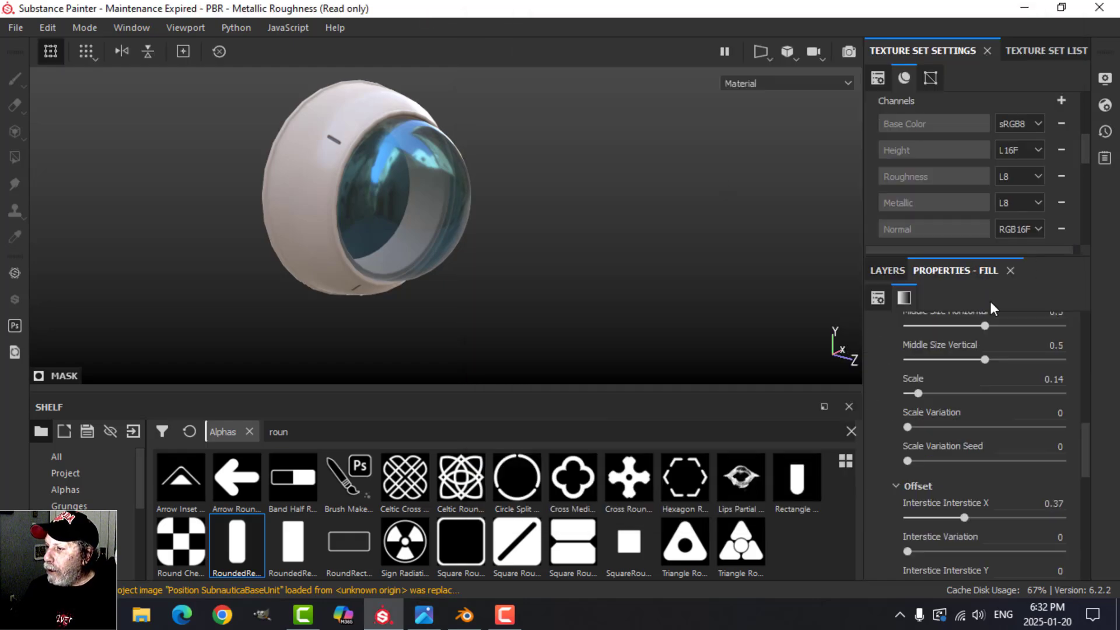
pyautogui.scroll(2, 988, 450)
pyautogui.scroll(-1, 988, 450)
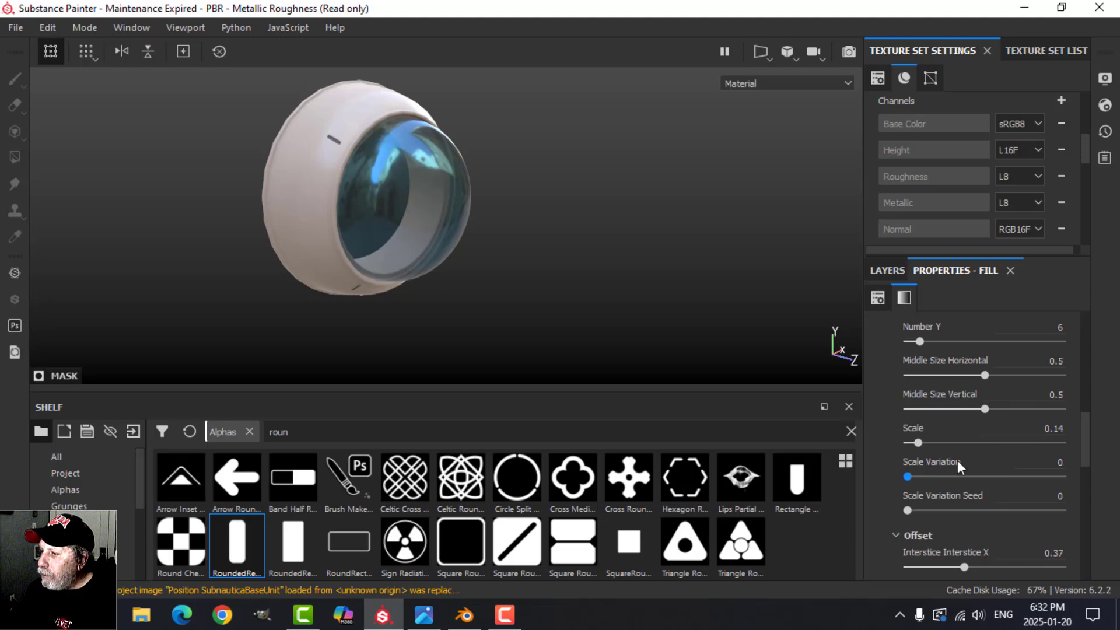
pyautogui.click(917, 442)
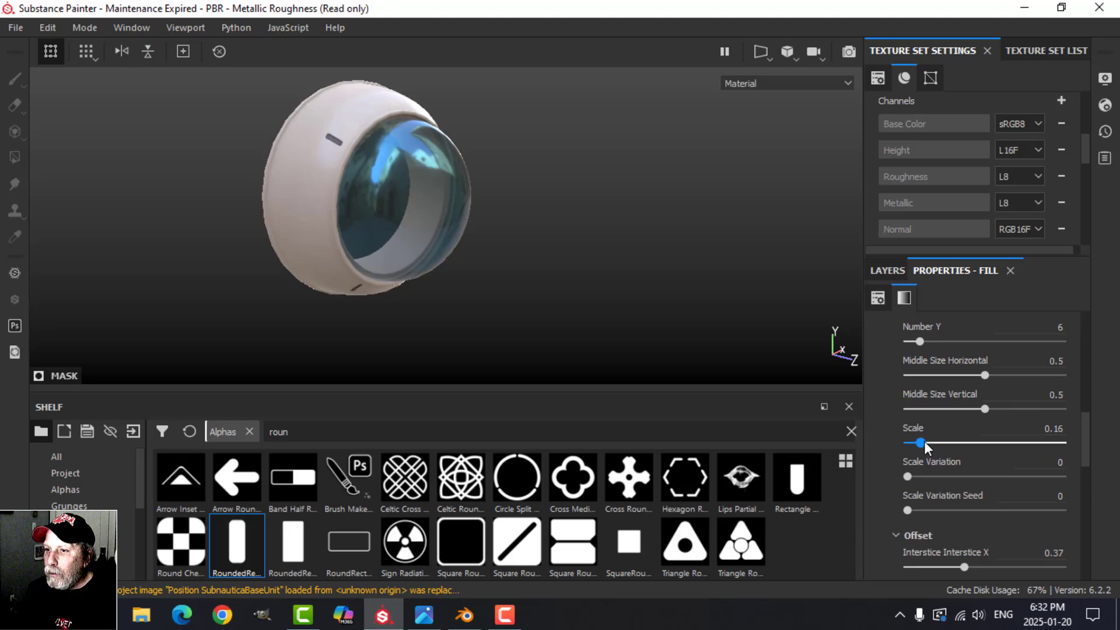
pyautogui.keyDown('alt'); pyautogui.moveTo(447, 218); pyautogui.dragTo(408, 286); pyautogui.keyUp('alt')
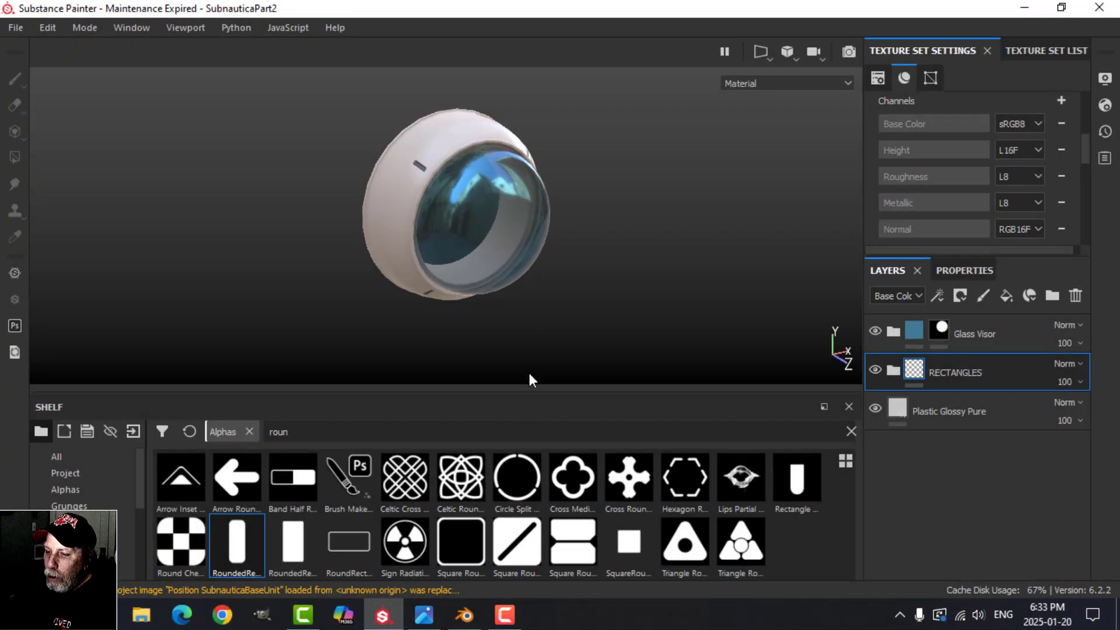
# Check the reference image for the cap's side detail and create a layer folder named SIDE DESIGN above RECTANGLES
pyautogui.click(424, 614)
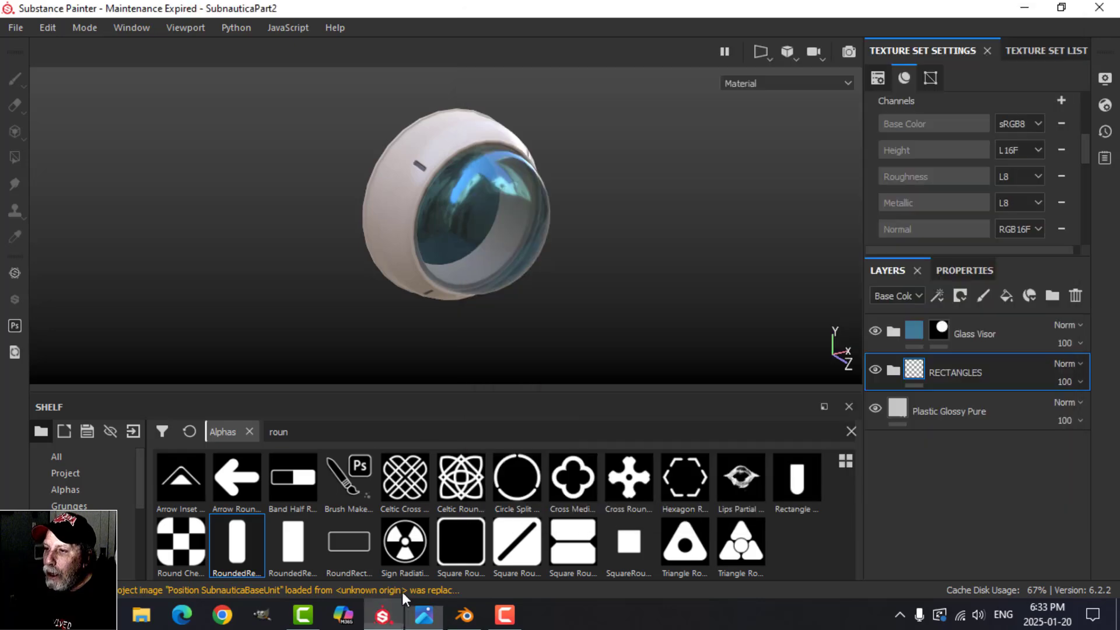
pyautogui.click(383, 614)
pyautogui.keyDown('alt'); pyautogui.moveTo(385, 282); pyautogui.dragTo(427, 251); pyautogui.keyUp('alt')
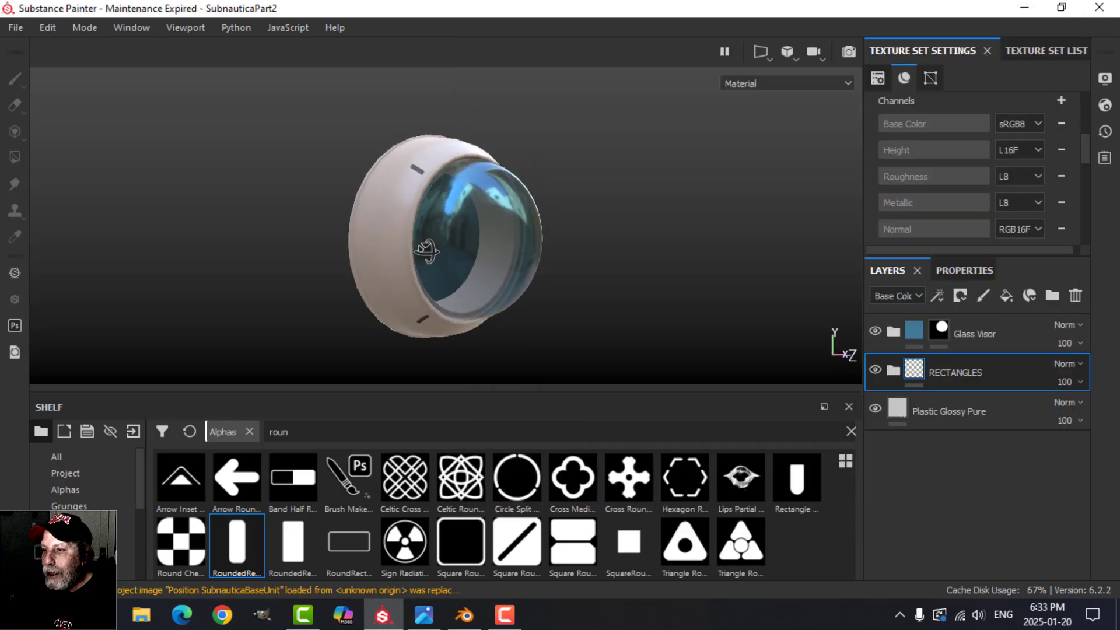
pyautogui.click(1045, 297)
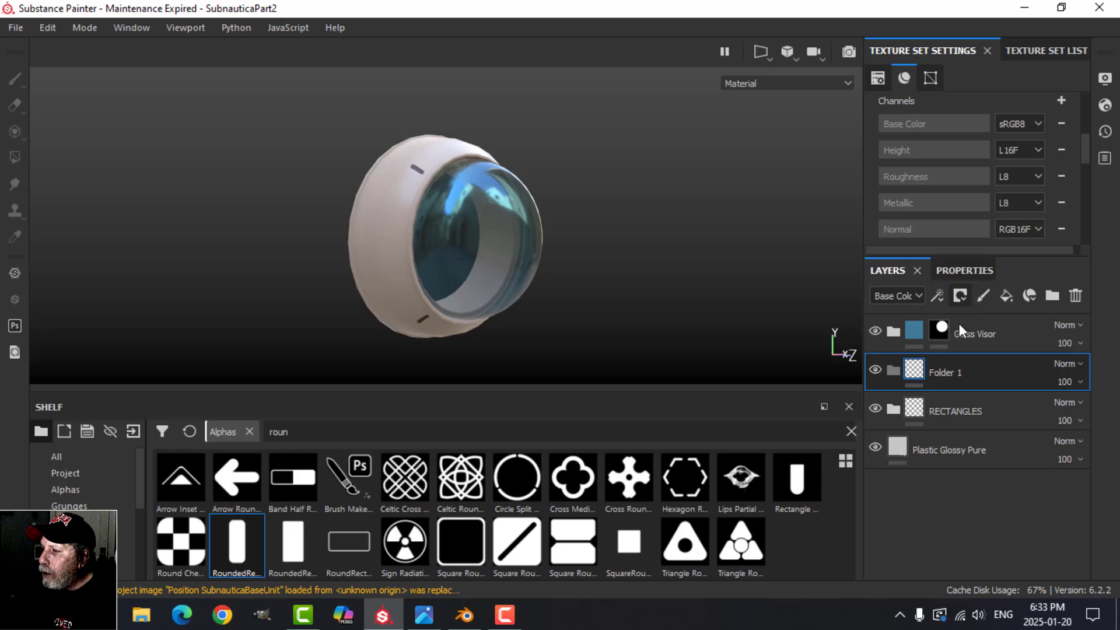
pyautogui.press('capslock')
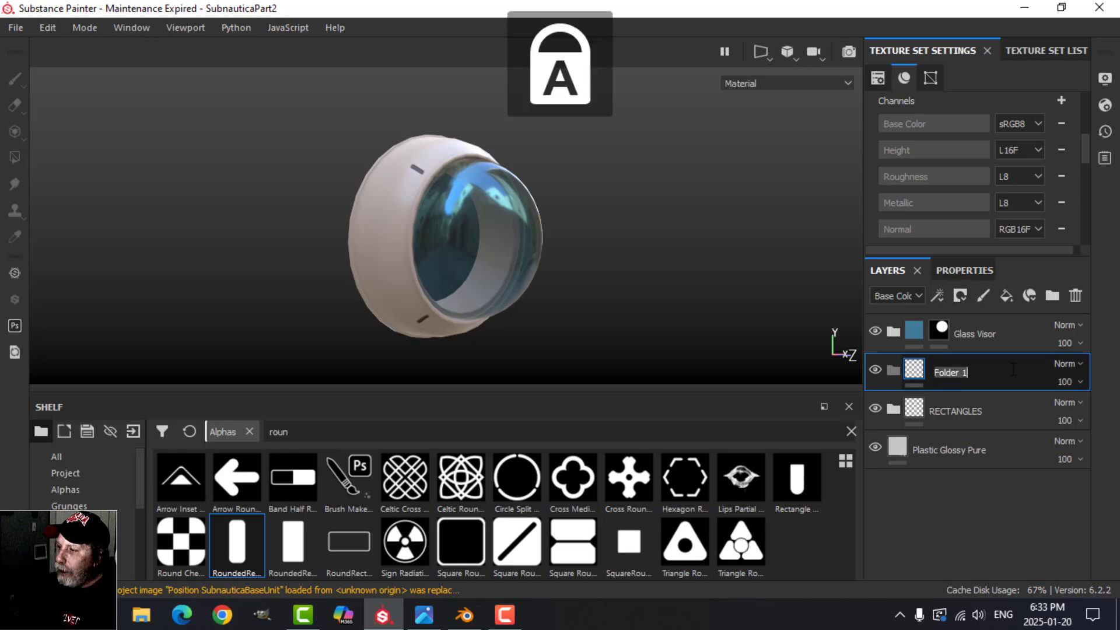
pyautogui.write('E DESIGN')
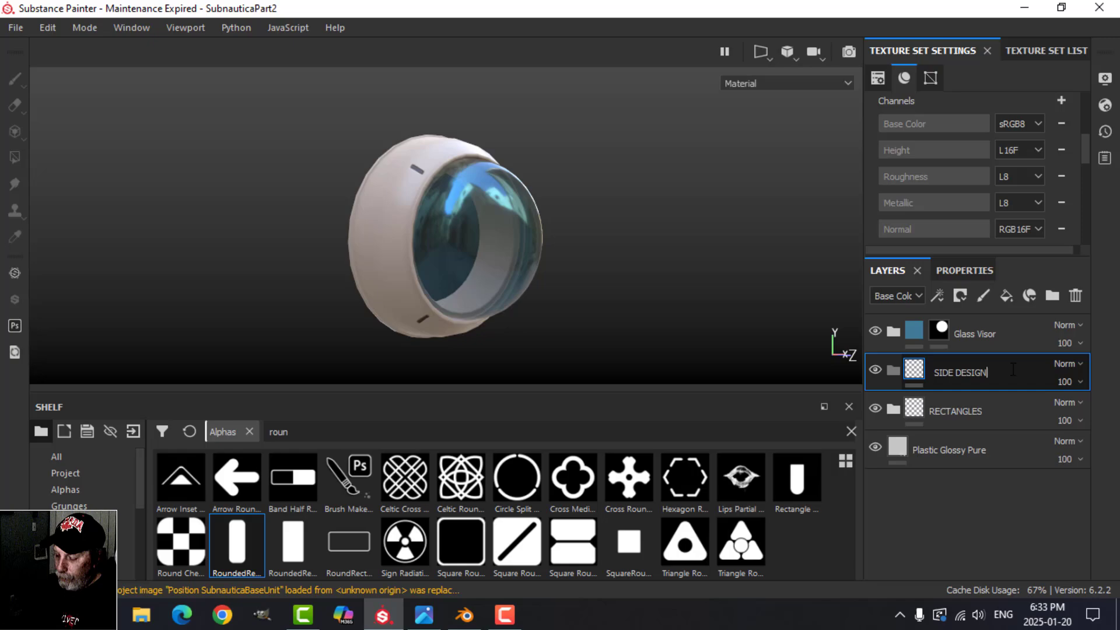
pyautogui.press('Return')
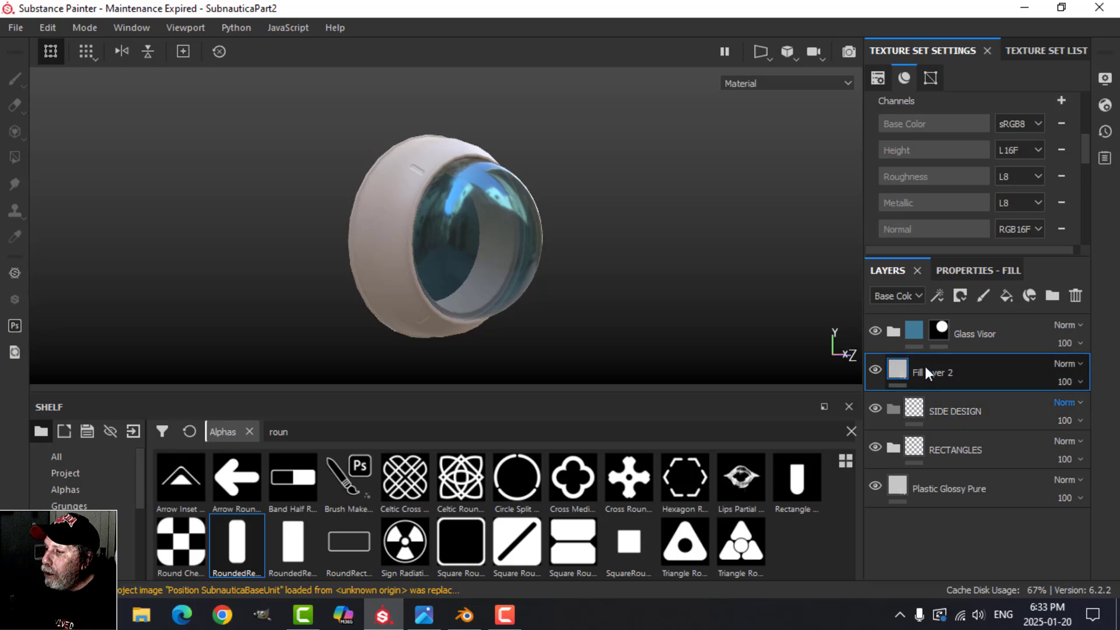
# Move Fill layer 2 into the SIDE DESIGN folder and limit its material to the color and height channels
pyautogui.moveTo(925, 370); pyautogui.dragTo(946, 411)
pyautogui.click(978, 271)
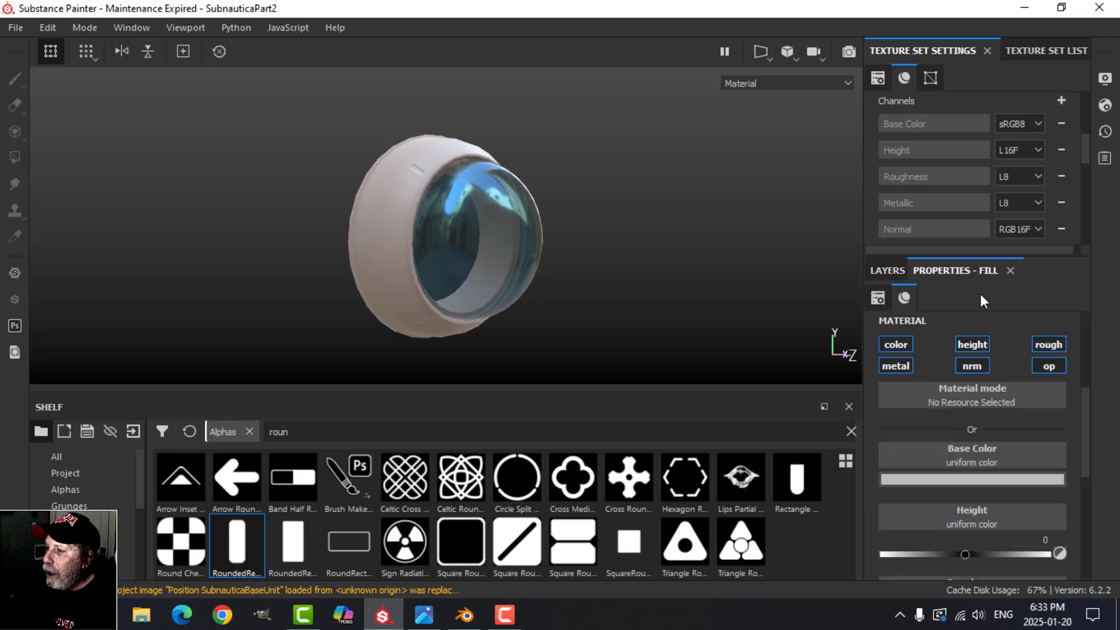
pyautogui.keyDown('alt'); pyautogui.click(905, 344); pyautogui.keyUp('alt')
pyautogui.click(977, 347)
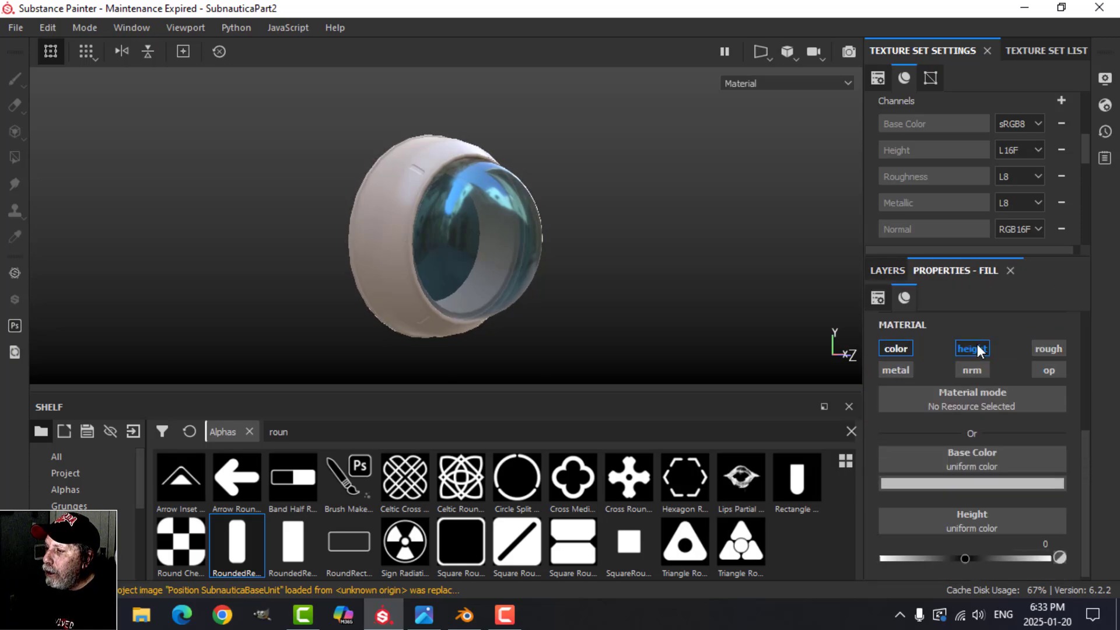
# Give Fill layer 2 a near-black base color and set its height to about -0.09
pyautogui.click(977, 478)
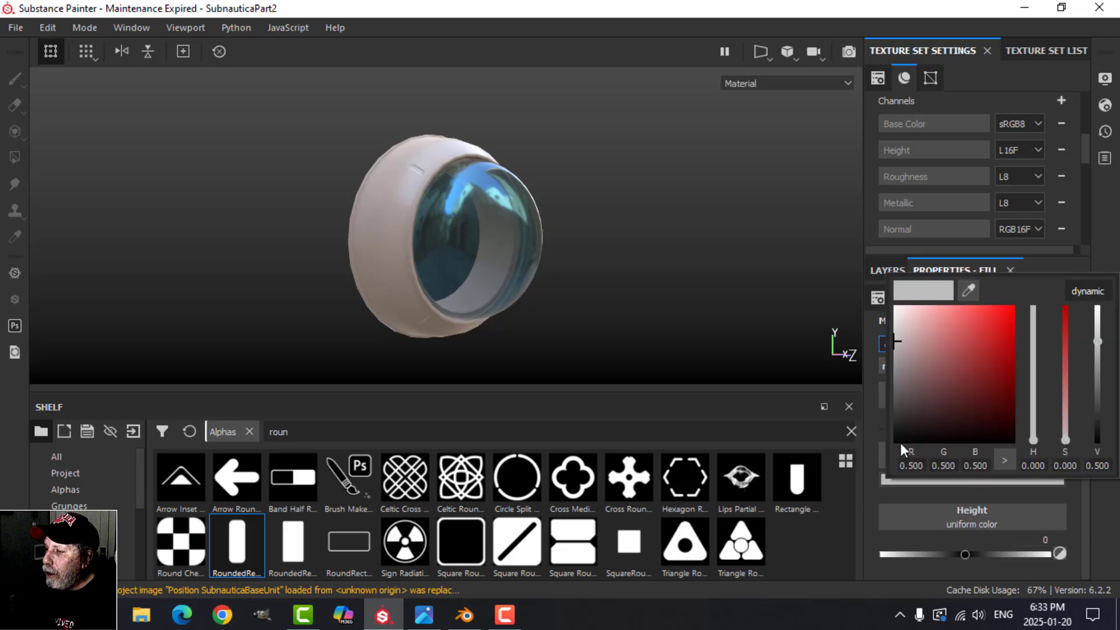
pyautogui.click(885, 425)
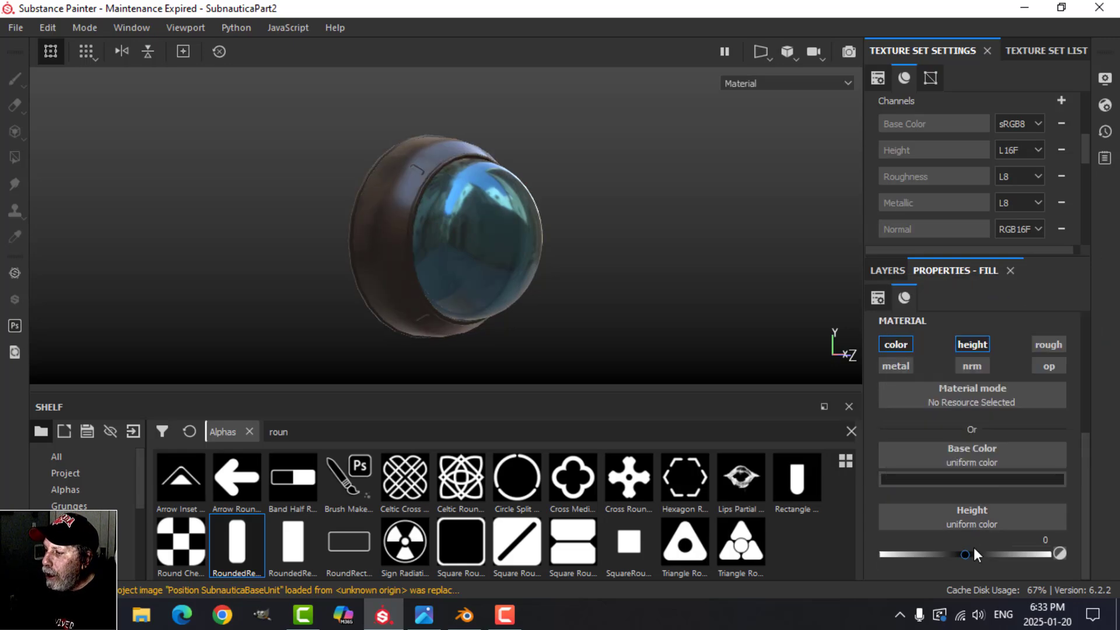
pyautogui.moveTo(965, 554); pyautogui.dragTo(957, 553)
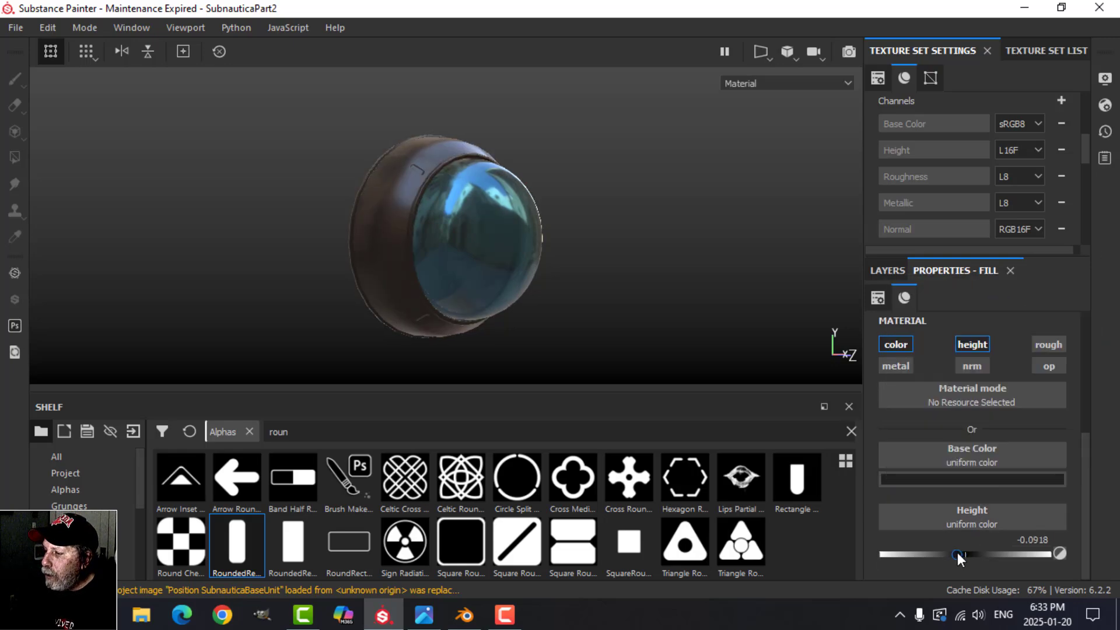
# Add a black mask with a paint effect to Fill layer 2
pyautogui.click(888, 269)
pyautogui.click(961, 295)
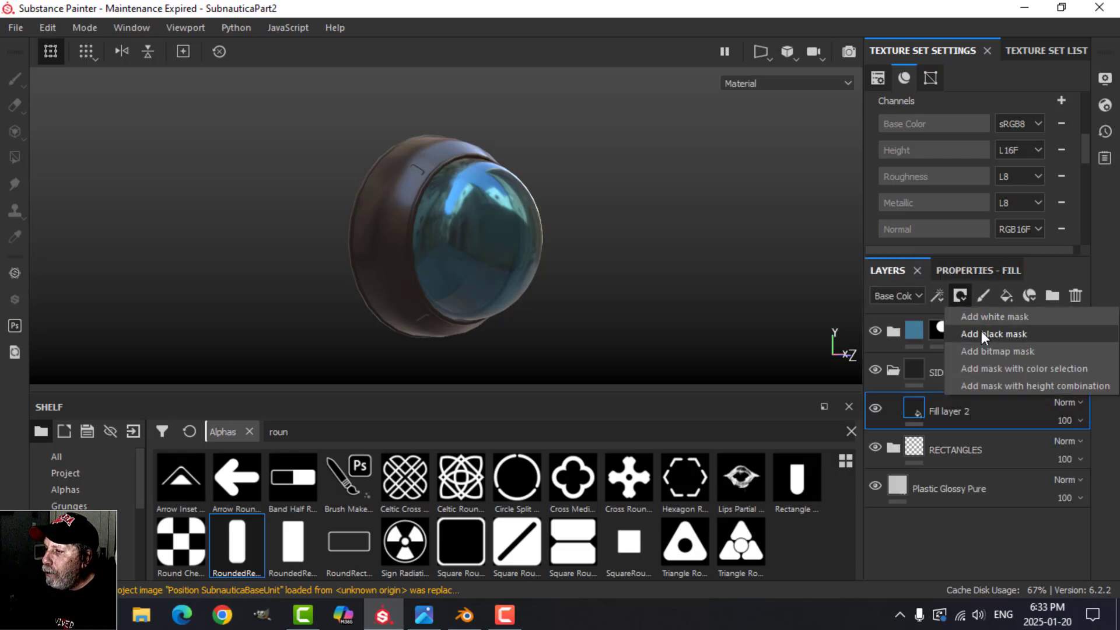
pyautogui.click(980, 330)
pyautogui.click(940, 295)
pyautogui.click(975, 338)
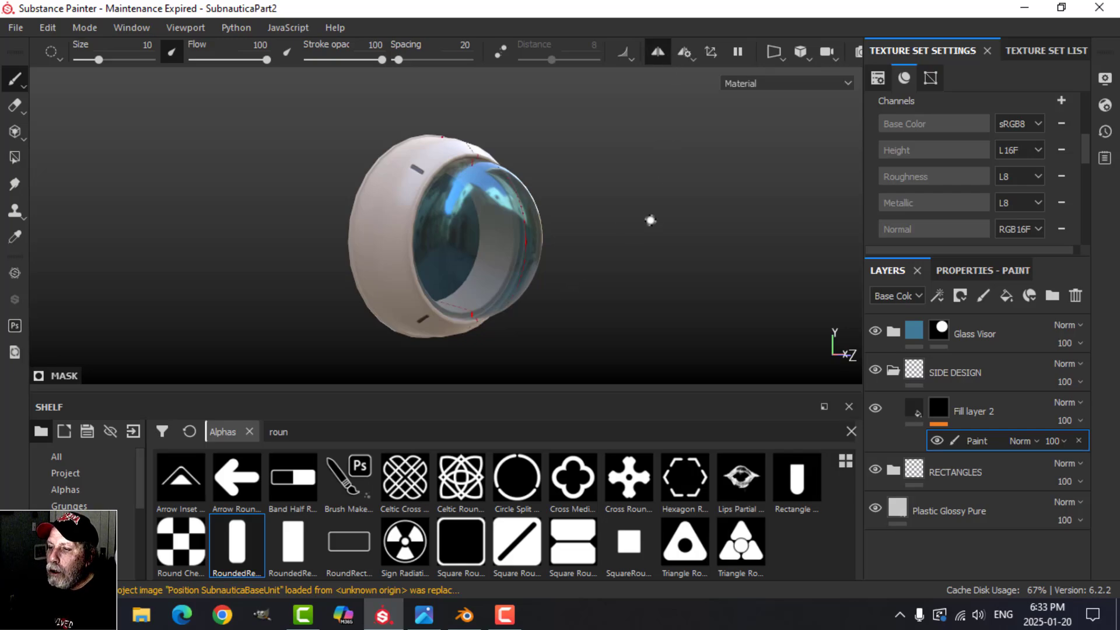
# Check the brush's mirror symmetry settings while viewing the visor from the front
pyautogui.keyDown('alt'); pyautogui.moveTo(650, 220); pyautogui.dragTo(450, 220); pyautogui.keyUp('alt')
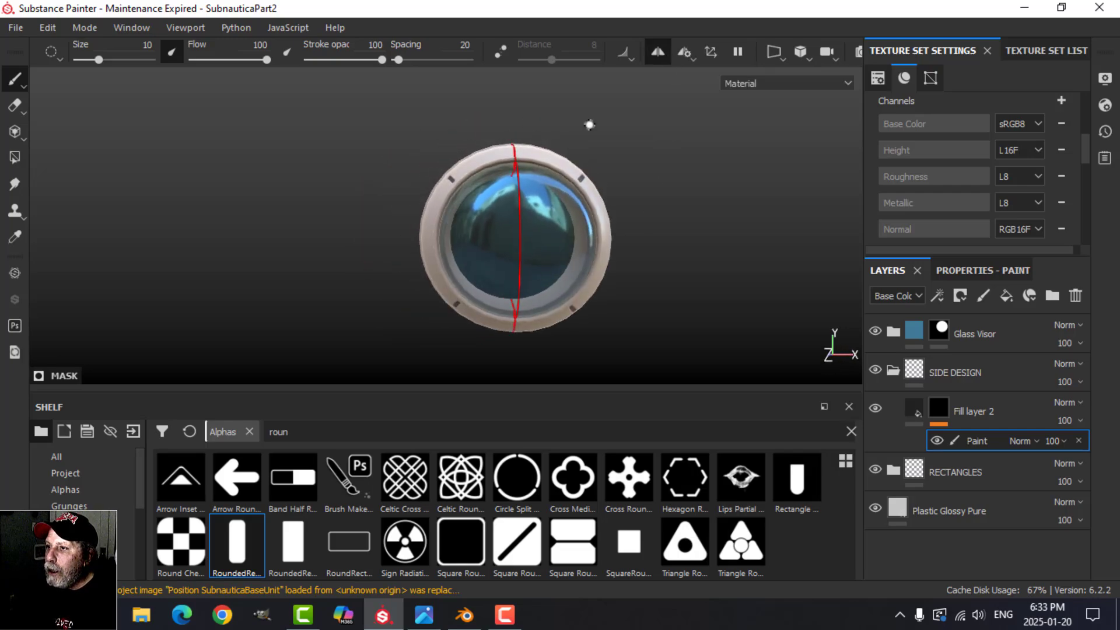
pyautogui.click(688, 51)
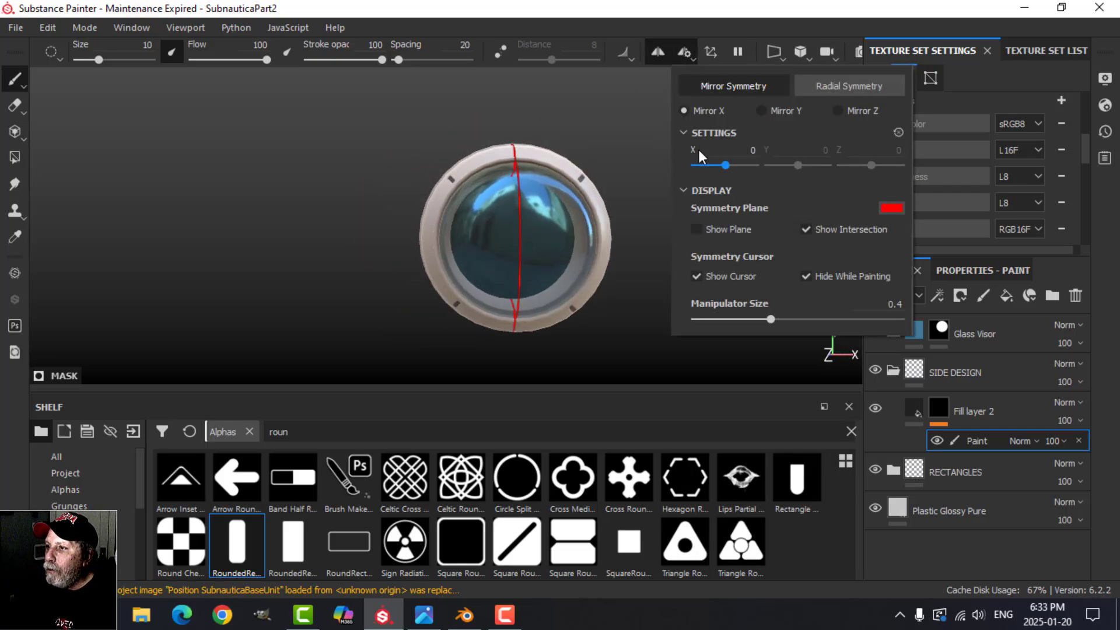
pyautogui.click(684, 52)
# Switch the viewport to an orthographic view and frame the visor ring from the side
pyautogui.keyDown('alt'); pyautogui.moveTo(457, 228); pyautogui.dragTo(532, 247, button='middle'); pyautogui.keyUp('alt')
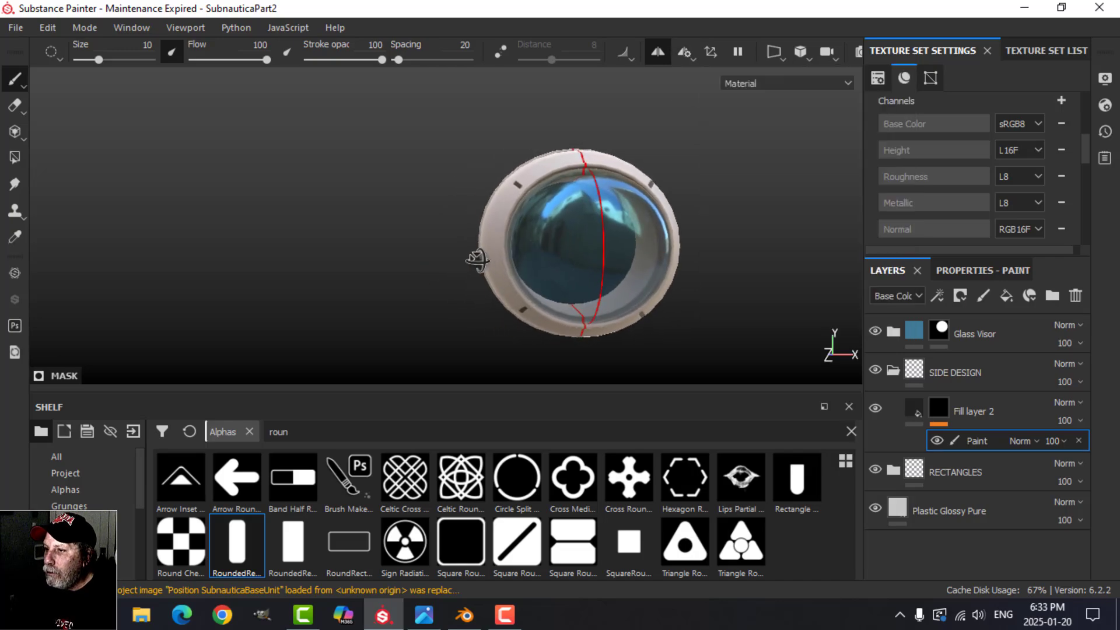
pyautogui.keyDown('alt'); pyautogui.moveTo(477, 258); pyautogui.dragTo(443, 255); pyautogui.keyUp('alt')
pyautogui.click(803, 54)
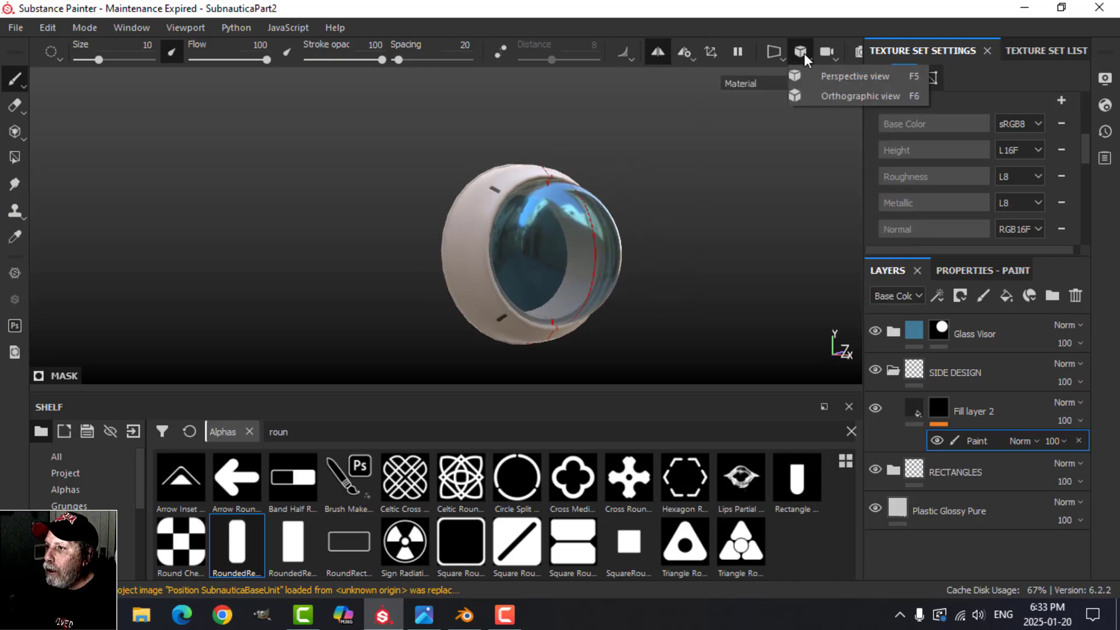
pyautogui.click(844, 97)
pyautogui.keyDown('alt'); pyautogui.moveTo(618, 285); pyautogui.dragTo(531, 277); pyautogui.keyUp('alt')
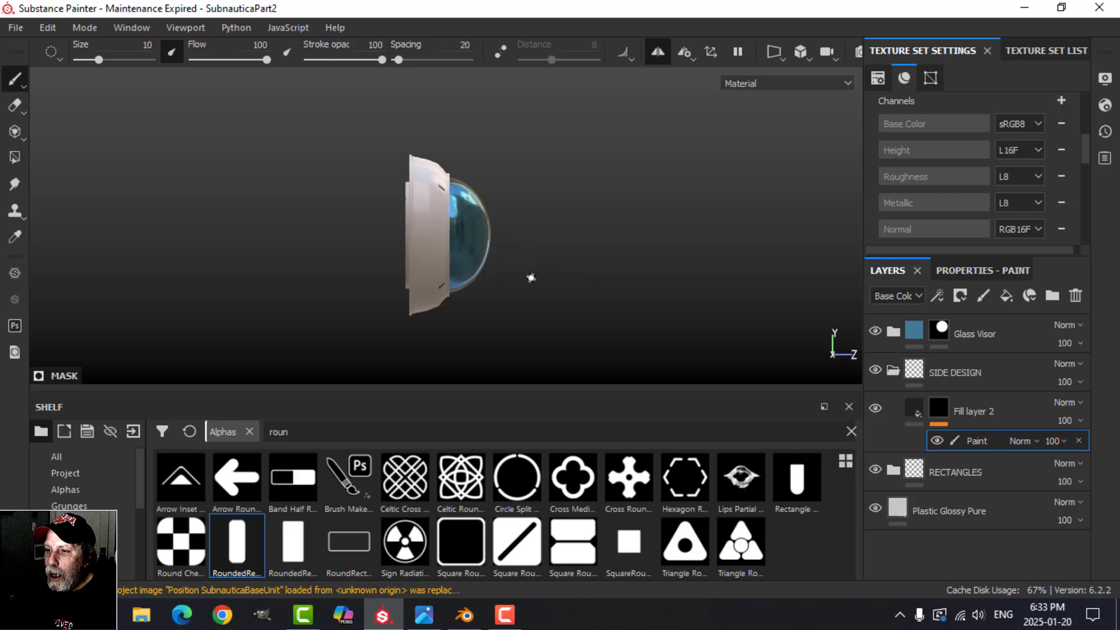
pyautogui.scroll(4, 528, 278)
pyautogui.moveTo(533, 278)
pyautogui.keyDown('alt'); pyautogui.mouseDown(button='middle')
pyautogui.moveTo(562, 266)
pyautogui.moveTo(587, 225)
pyautogui.moveTo(617, 248)
pyautogui.mouseUp(button='middle'); pyautogui.keyUp('alt')
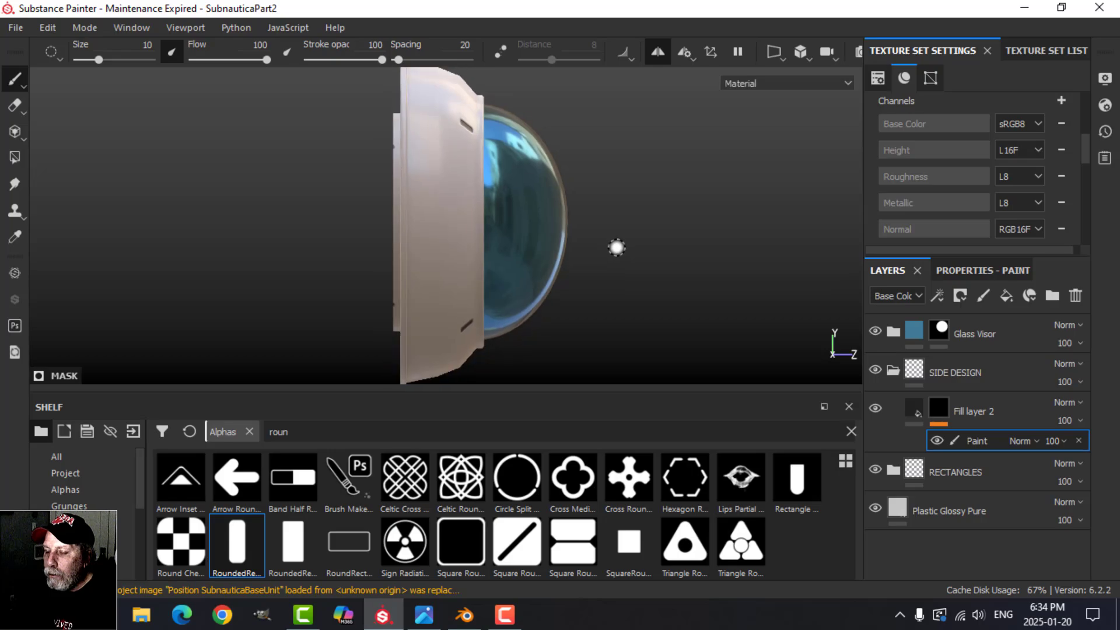
# Add Design2.jpg from the SUBNAUTICA labels and decals folder to the resources for import
pyautogui.click(133, 431)
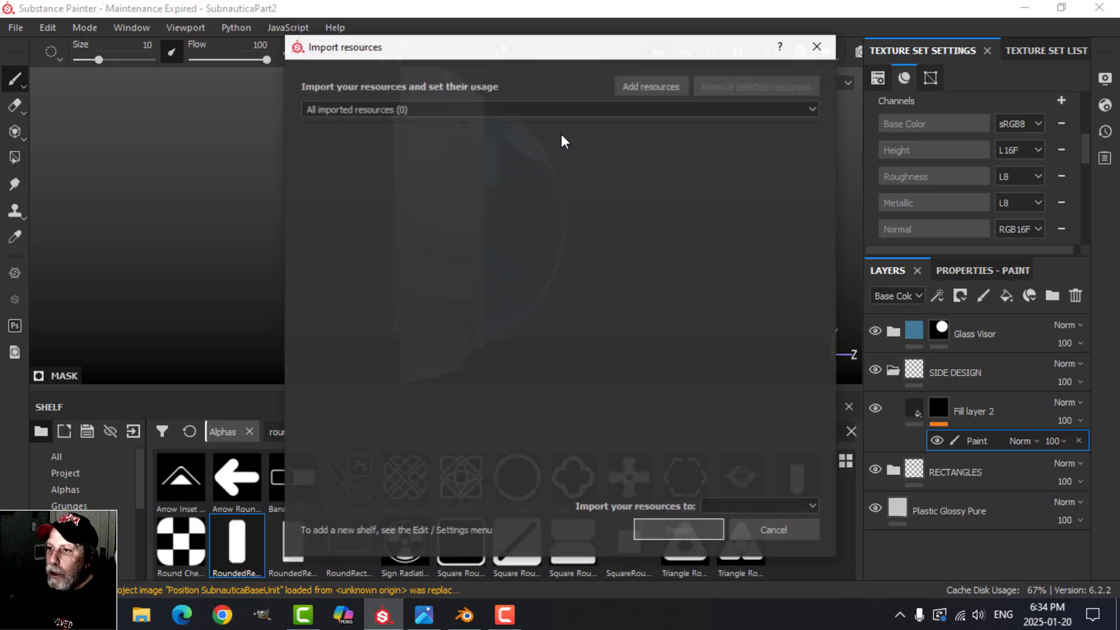
pyautogui.click(641, 85)
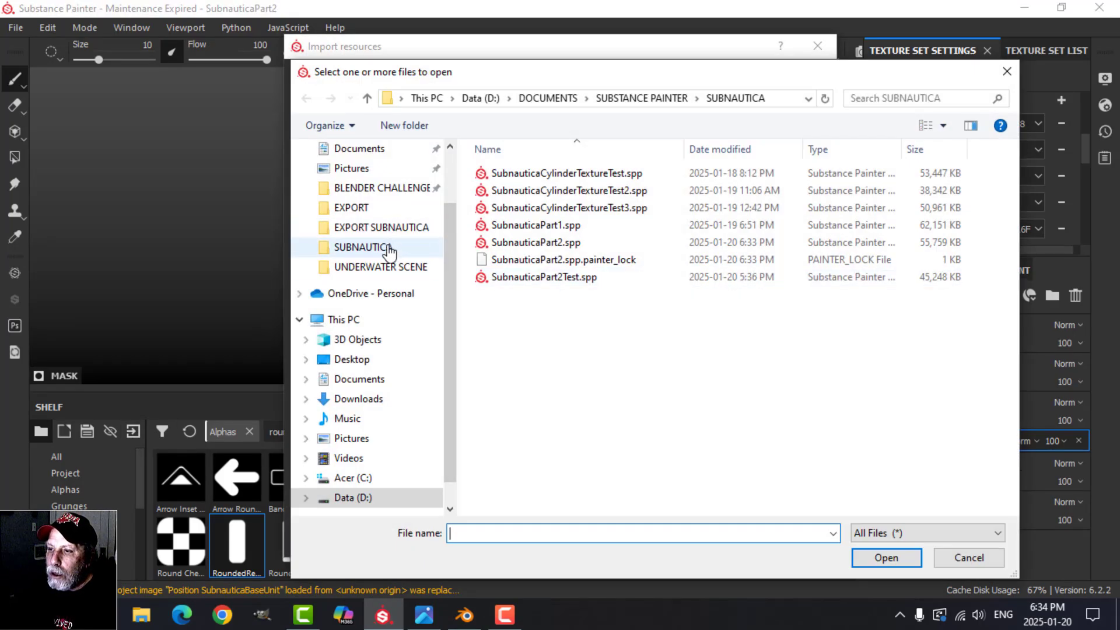
pyautogui.click(389, 252)
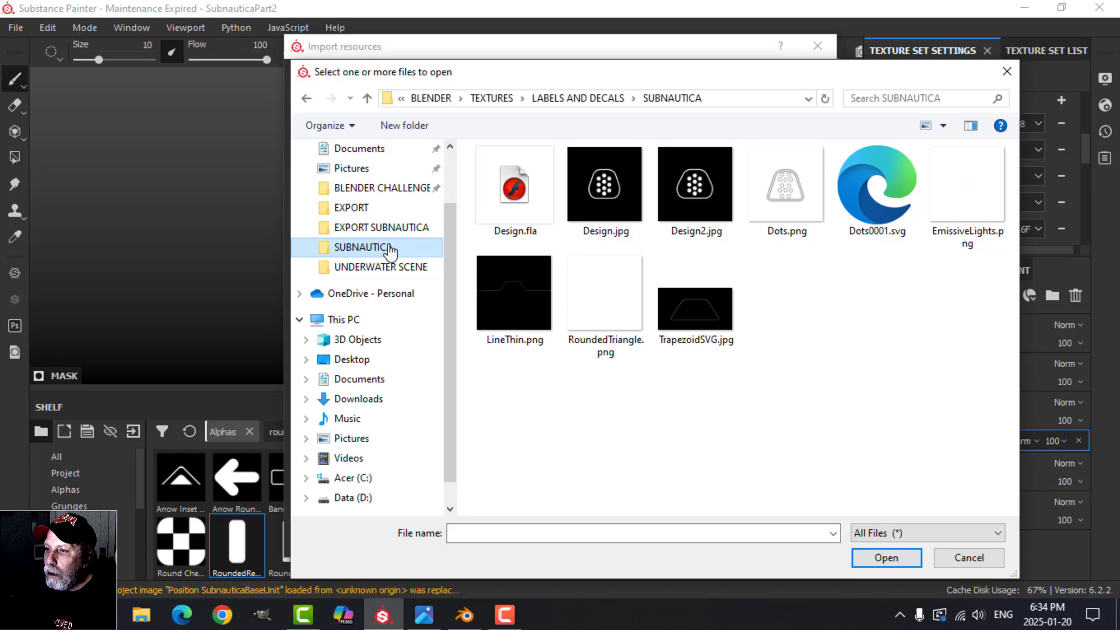
pyautogui.click(694, 201)
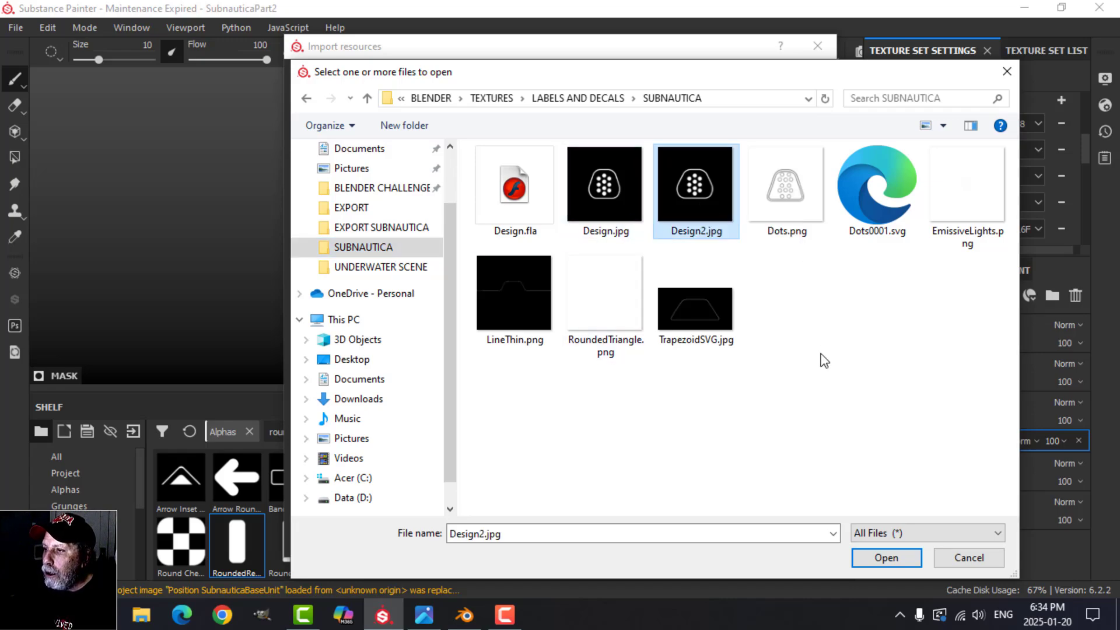
pyautogui.click(881, 557)
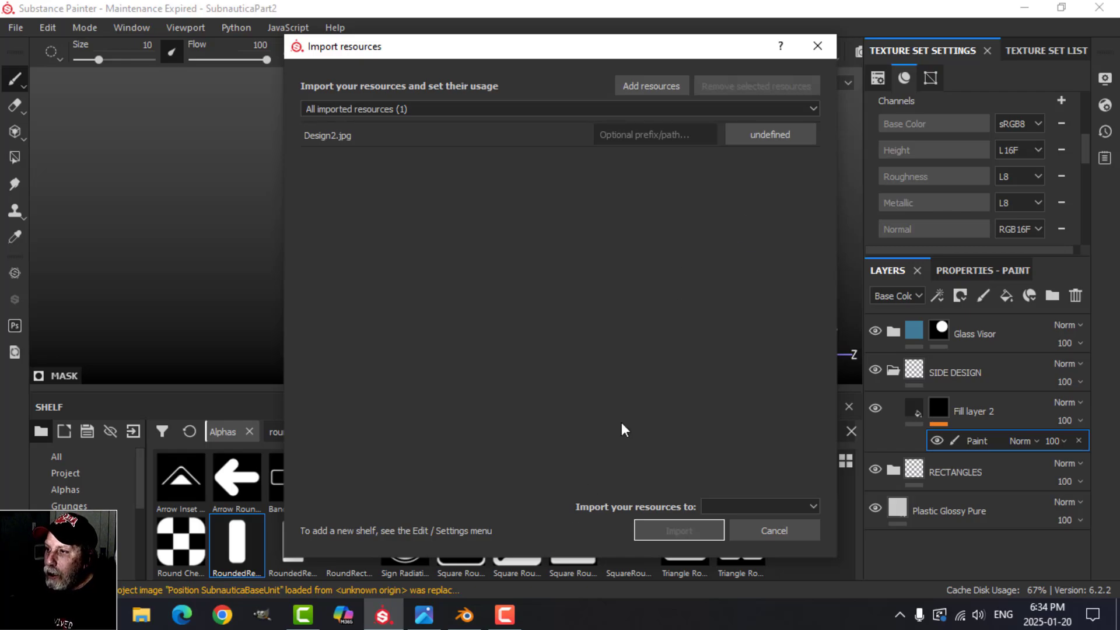
# Set Design2.jpg's usage to alpha and import it into the current session
pyautogui.click(762, 134)
pyautogui.click(779, 144)
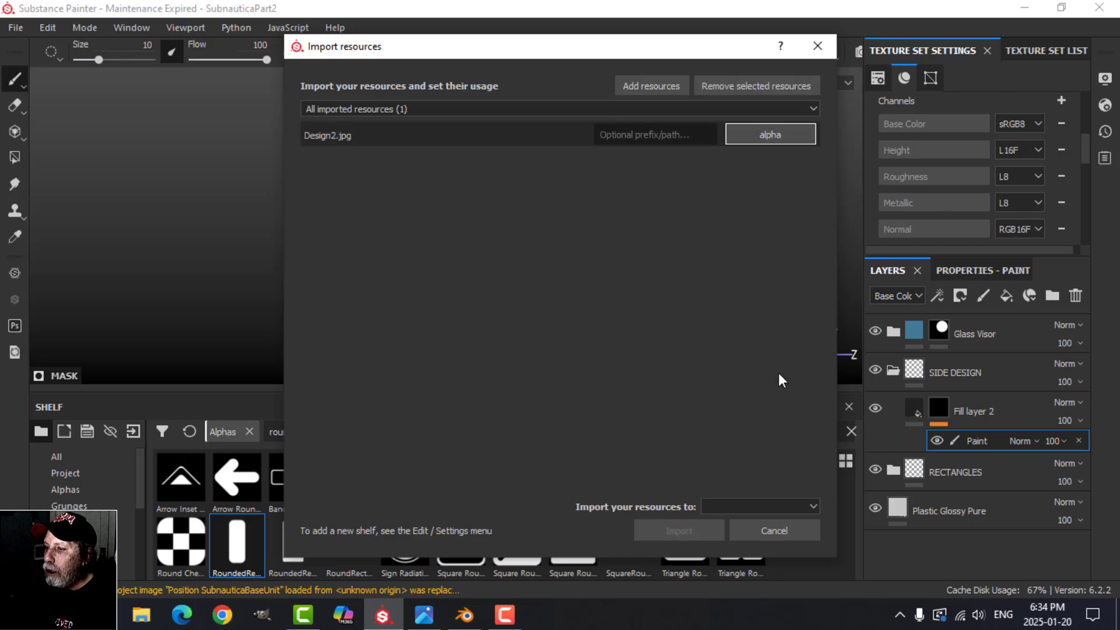
pyautogui.click(727, 505)
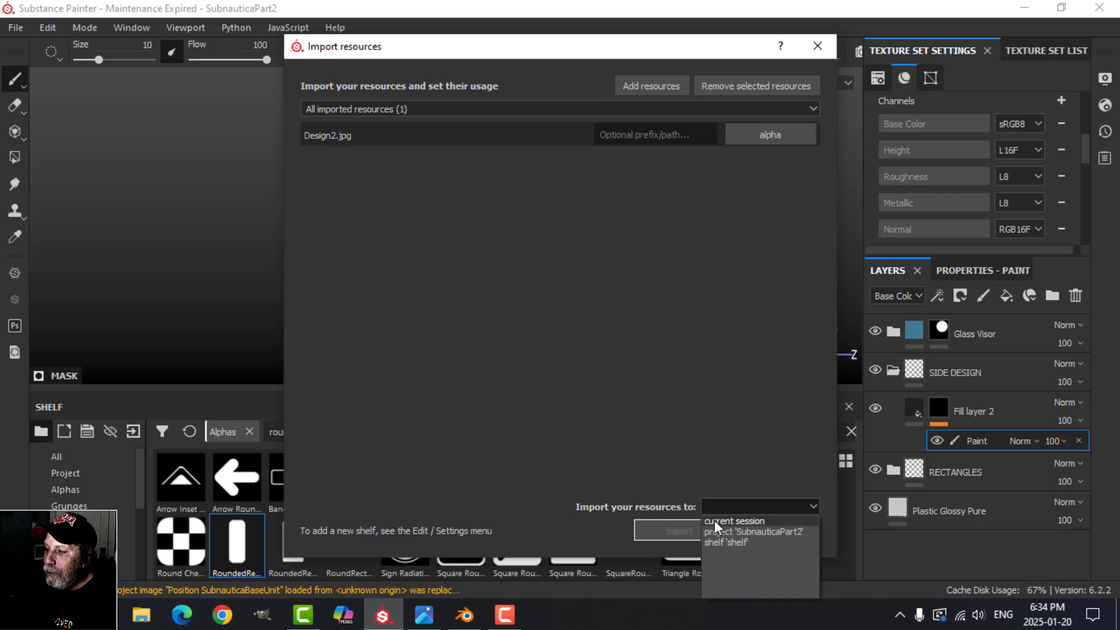
pyautogui.click(714, 520)
pyautogui.click(678, 530)
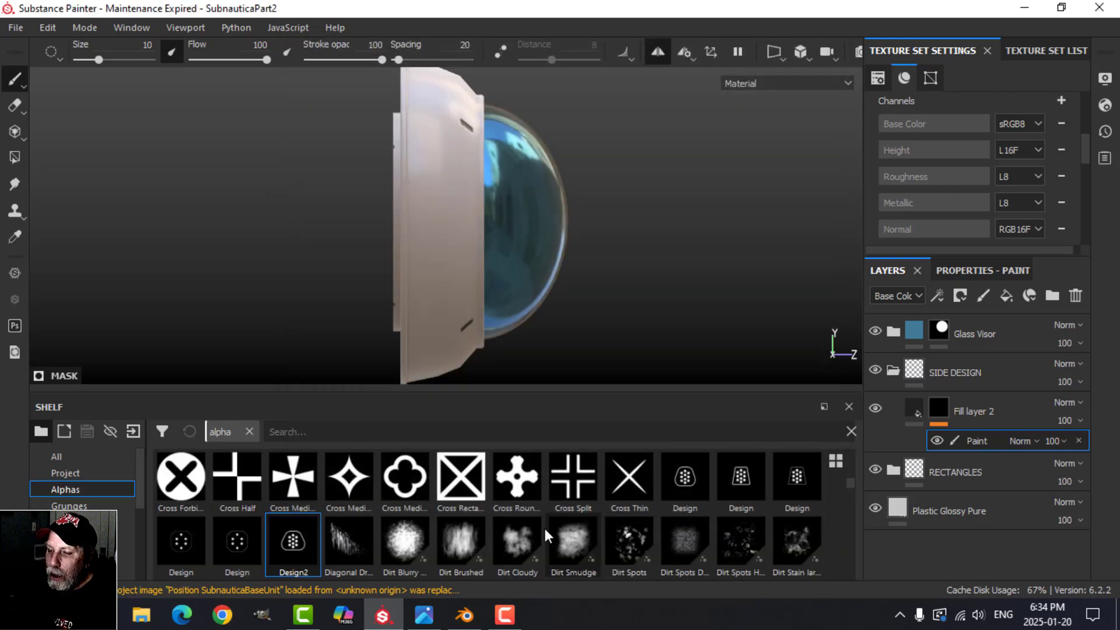
# Load the Design2 alpha into the brush, rotated to 90 degrees with a size of about 63.7
pyautogui.click(295, 545)
pyautogui.moveTo(435, 251)
pyautogui.keyDown('ctrl'); pyautogui.mouseDown(button='right')
pyautogui.moveTo(493, 251)
pyautogui.moveTo(428, 251)
pyautogui.mouseUp(button='right'); pyautogui.keyUp('ctrl')
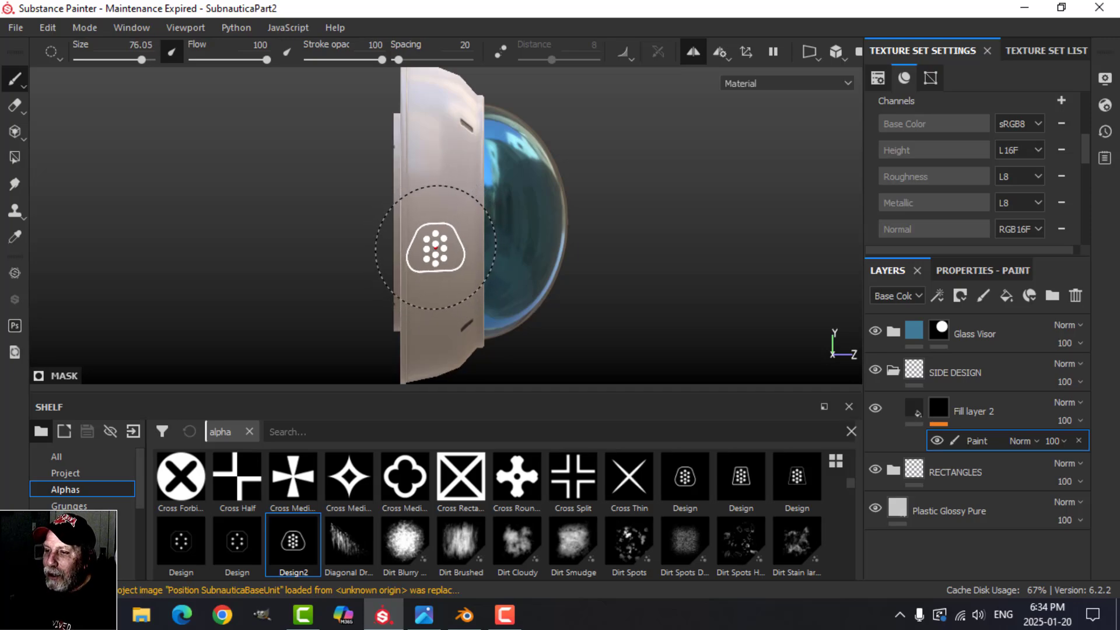
pyautogui.keyDown('ctrl'); pyautogui.moveTo(435, 248); pyautogui.dragTo(422, 248, button='right'); pyautogui.keyUp('ctrl')
pyautogui.click(966, 268)
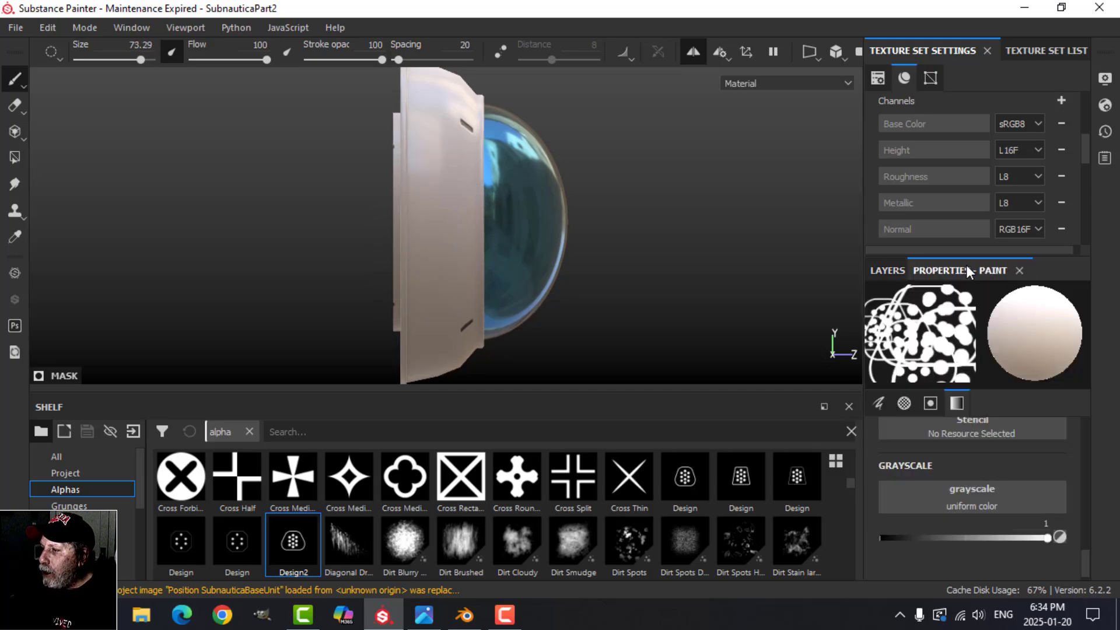
pyautogui.scroll(10, 963, 489)
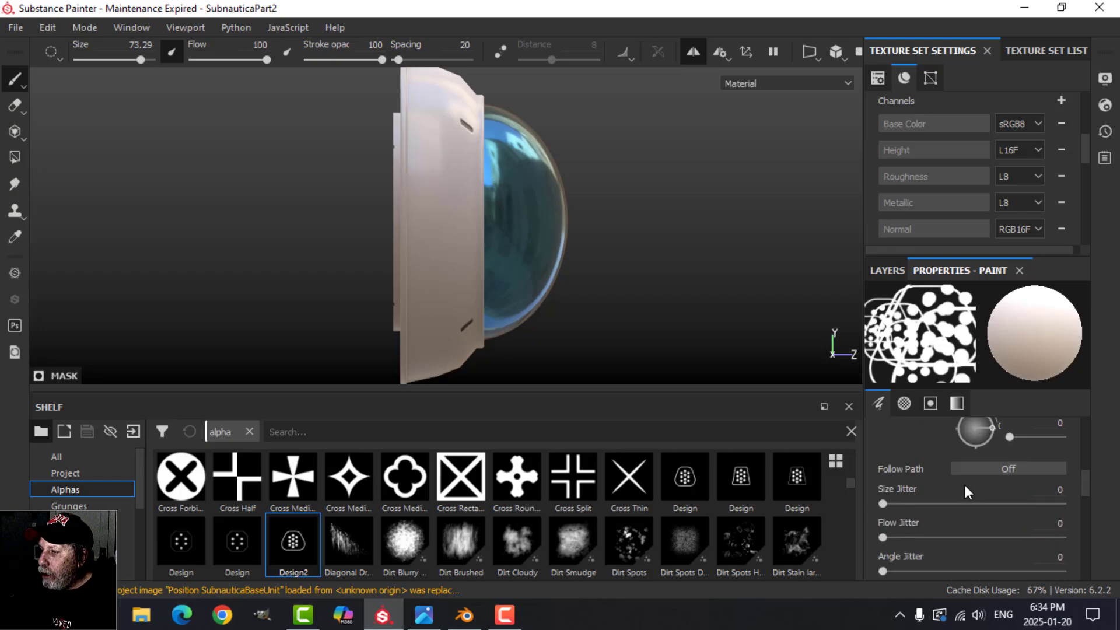
pyautogui.moveTo(988, 481)
pyautogui.mouseDown()
pyautogui.moveTo(964, 490)
pyautogui.moveTo(993, 484)
pyautogui.moveTo(975, 460)
pyautogui.mouseUp()
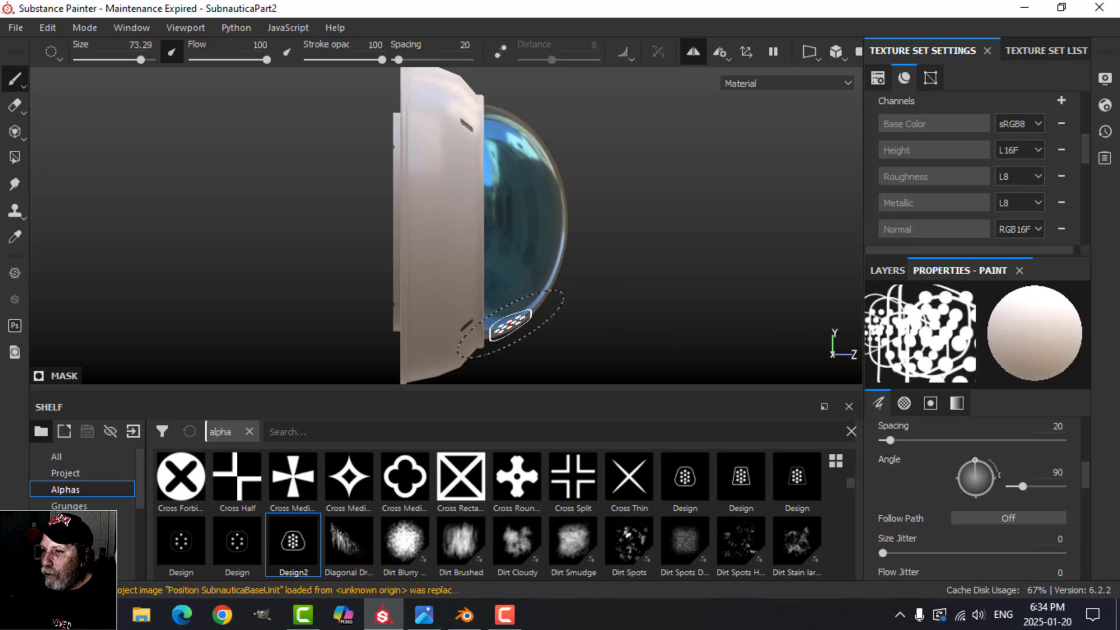
pyautogui.keyDown('ctrl'); pyautogui.moveTo(451, 223); pyautogui.dragTo(438, 223, button='right'); pyautogui.keyUp('ctrl')
# Stamp the Design2 alpha on the side of the visor ring, using the reference image in Photos to judge its placement
pyautogui.click(424, 614)
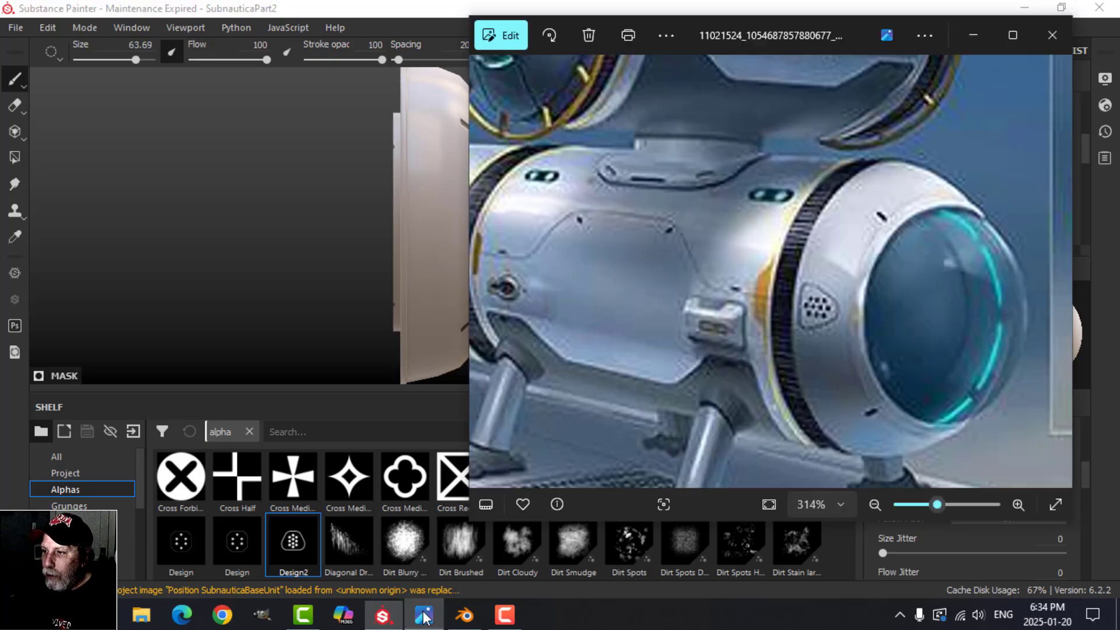
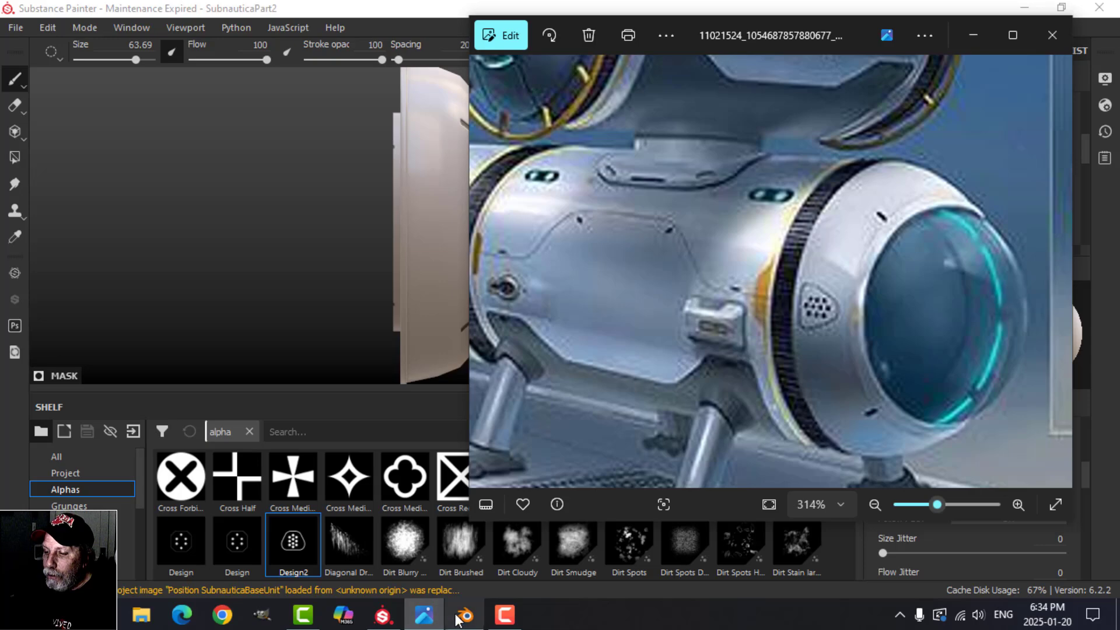
pyautogui.click(382, 614)
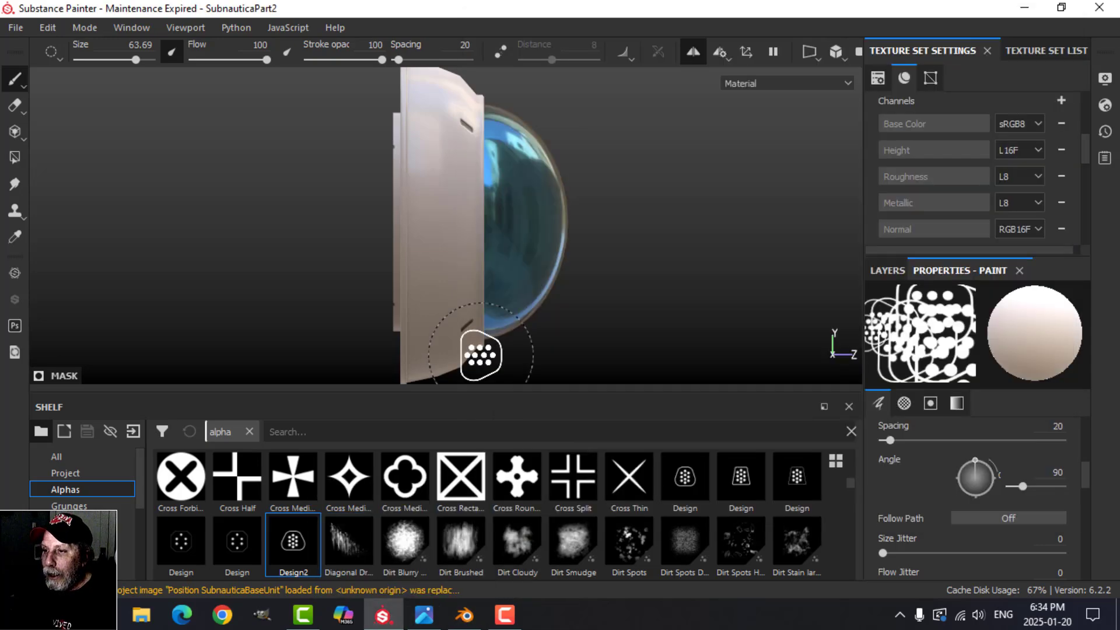
pyautogui.click(445, 212)
pyautogui.moveTo(620, 213)
pyautogui.keyDown('alt'); pyautogui.mouseDown()
pyautogui.moveTo(460, 250)
pyautogui.moveTo(360, 232)
pyautogui.moveTo(443, 239)
pyautogui.moveTo(302, 243)
pyautogui.moveTo(680, 242)
pyautogui.moveTo(505, 260)
pyautogui.moveTo(554, 270)
pyautogui.mouseUp(); pyautogui.keyUp('alt')
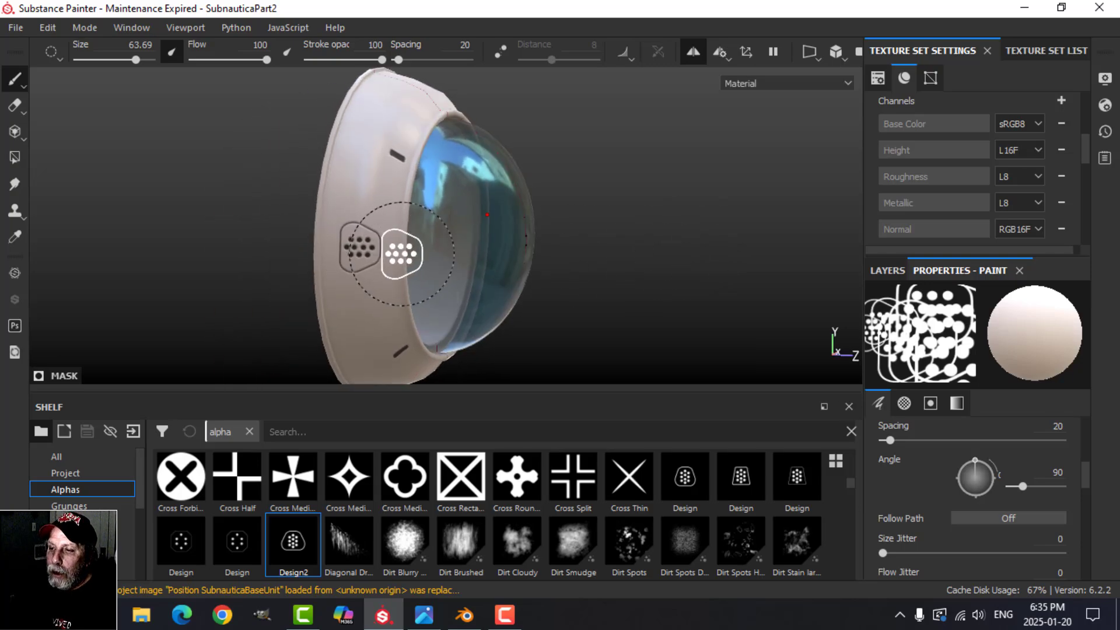
pyautogui.click(425, 615)
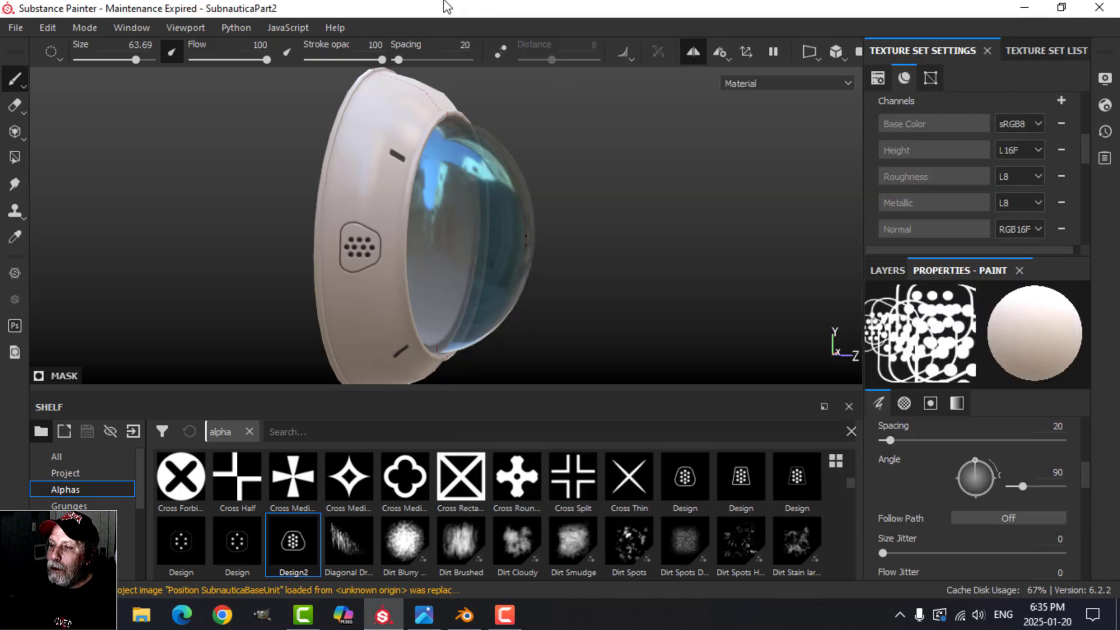
pyautogui.click(468, 33)
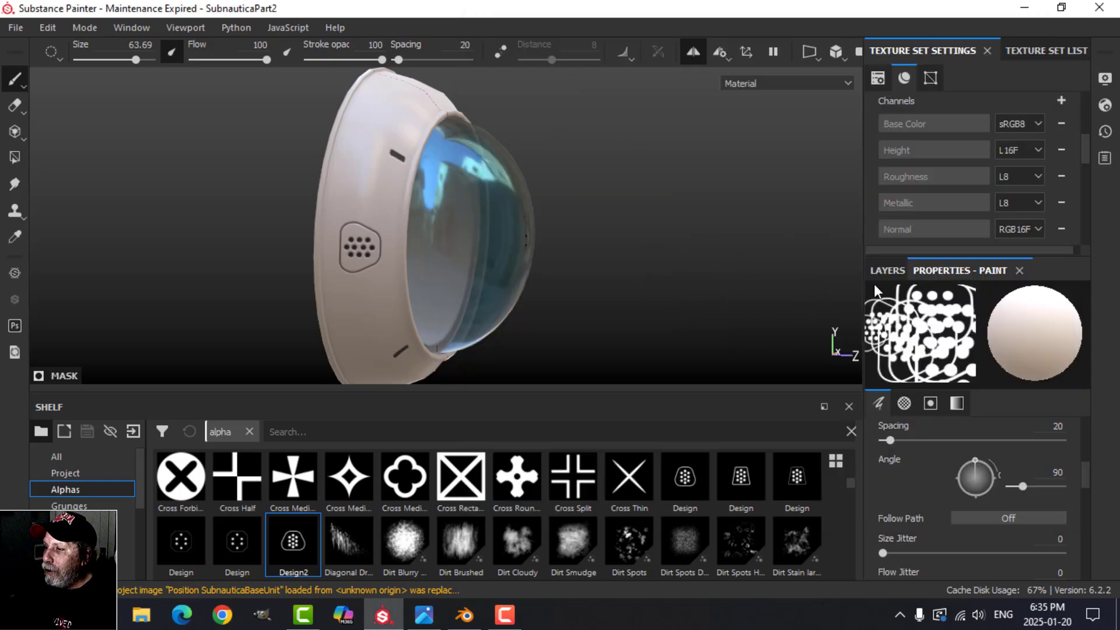
# Toggle the SIDE DESIGN folder's visibility off and on to check the stamp, and collapse the folder
pyautogui.click(885, 271)
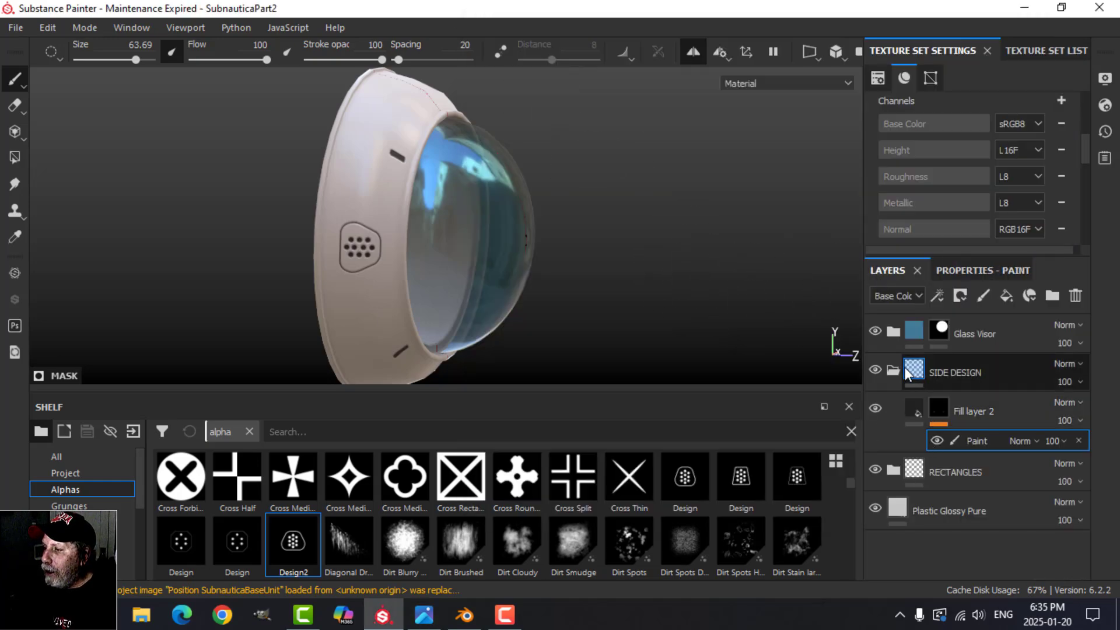
pyautogui.click(874, 369)
pyautogui.click(873, 367)
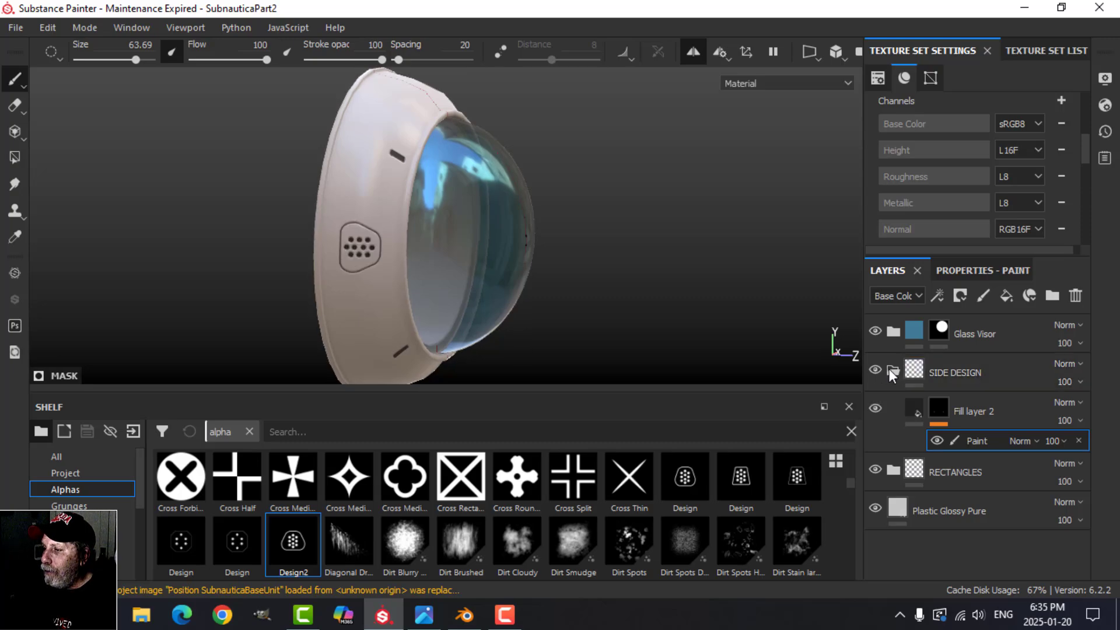
pyautogui.click(890, 370)
# Inspect the stamped side design up close and compare the visor with the reference image in Photos
pyautogui.keyDown('alt'); pyautogui.moveTo(656, 257); pyautogui.dragTo(528, 305); pyautogui.keyUp('alt')
pyautogui.scroll(3, 533, 298)
pyautogui.keyDown('alt'); pyautogui.moveTo(533, 298); pyautogui.dragTo(549, 262, button='middle'); pyautogui.keyUp('alt')
pyautogui.moveTo(550, 262)
pyautogui.keyDown('alt'); pyautogui.mouseDown()
pyautogui.moveTo(596, 296)
pyautogui.moveTo(572, 270)
pyautogui.mouseUp(); pyautogui.keyUp('alt')
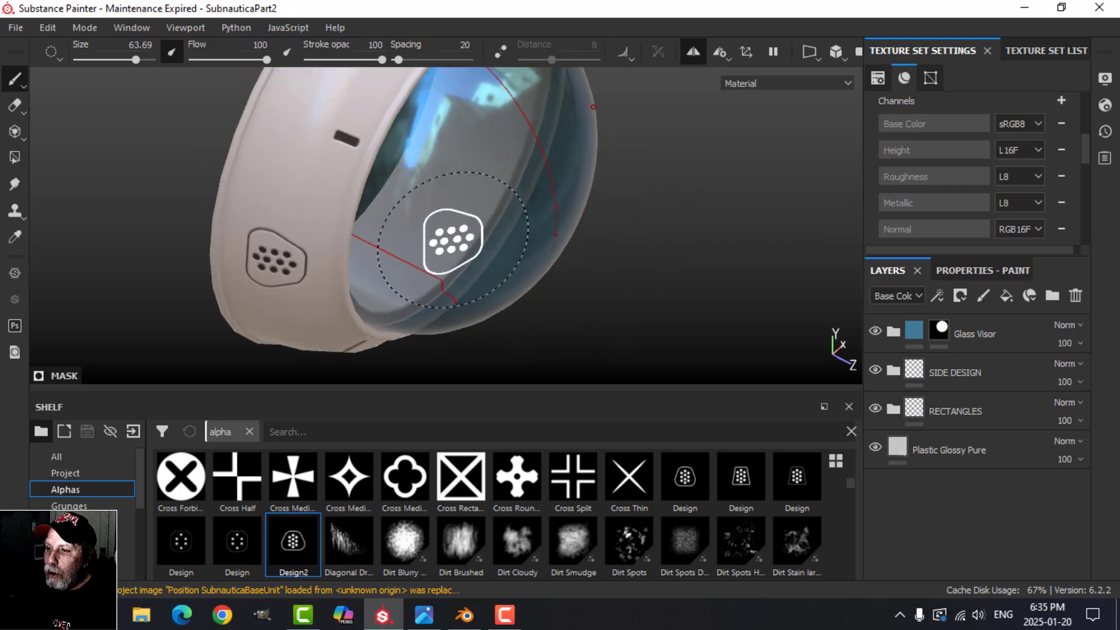
pyautogui.click(425, 614)
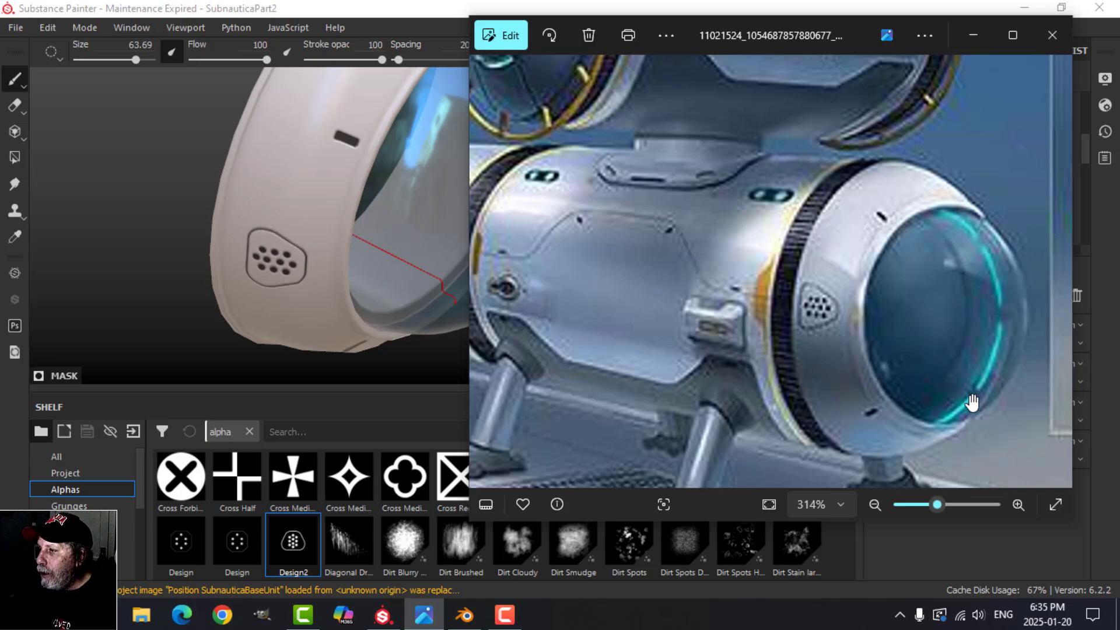
# Return to Substance Painter from the reference image and orbit to an angled view of the visor ring and glass
pyautogui.click(466, 614)
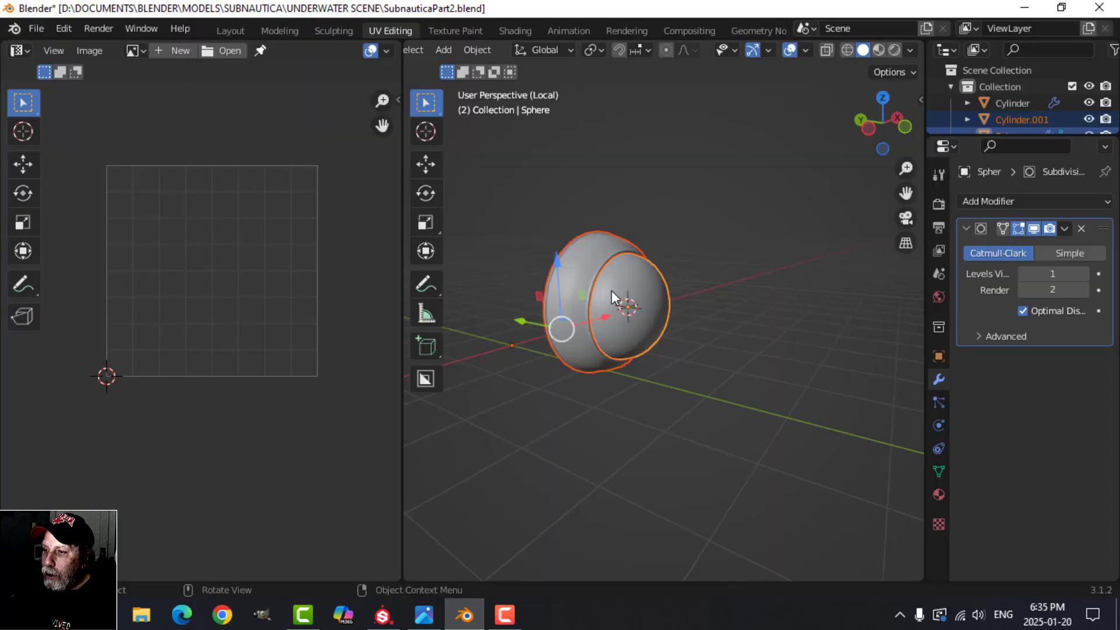
pyautogui.click(383, 614)
pyautogui.keyDown('alt'); pyautogui.moveTo(585, 317); pyautogui.dragTo(482, 163); pyautogui.keyUp('alt')
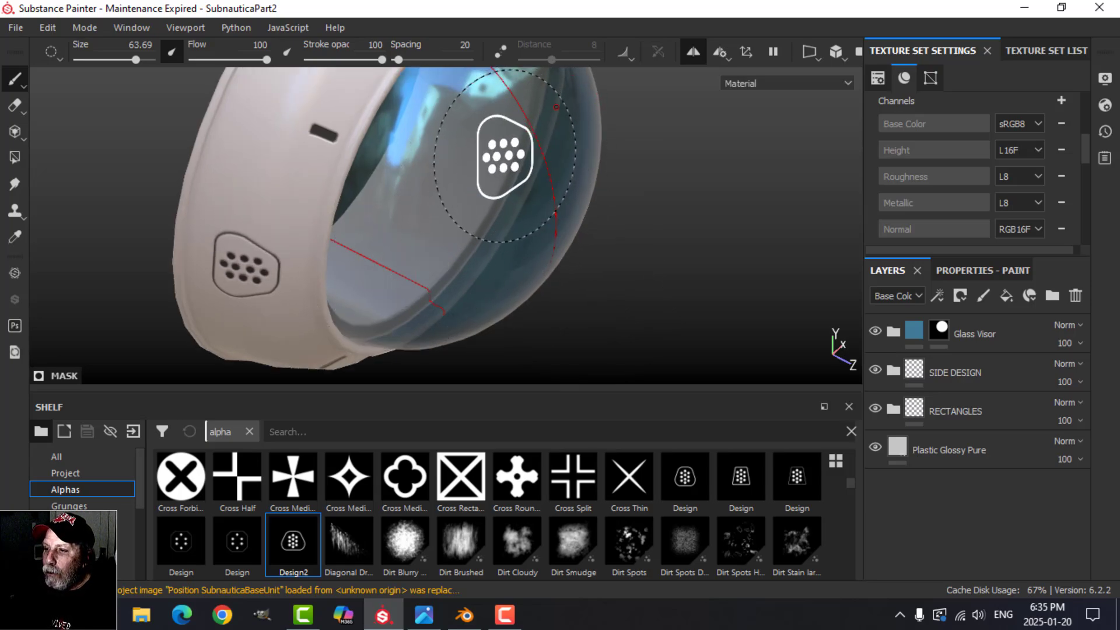
pyautogui.moveTo(627, 271)
pyautogui.keyDown('alt'); pyautogui.mouseDown()
pyautogui.moveTo(645, 270)
pyautogui.moveTo(660, 237)
pyautogui.moveTo(572, 244)
pyautogui.moveTo(580, 293)
pyautogui.moveTo(594, 255)
pyautogui.moveTo(696, 265)
pyautogui.mouseUp(); pyautogui.keyUp('alt')
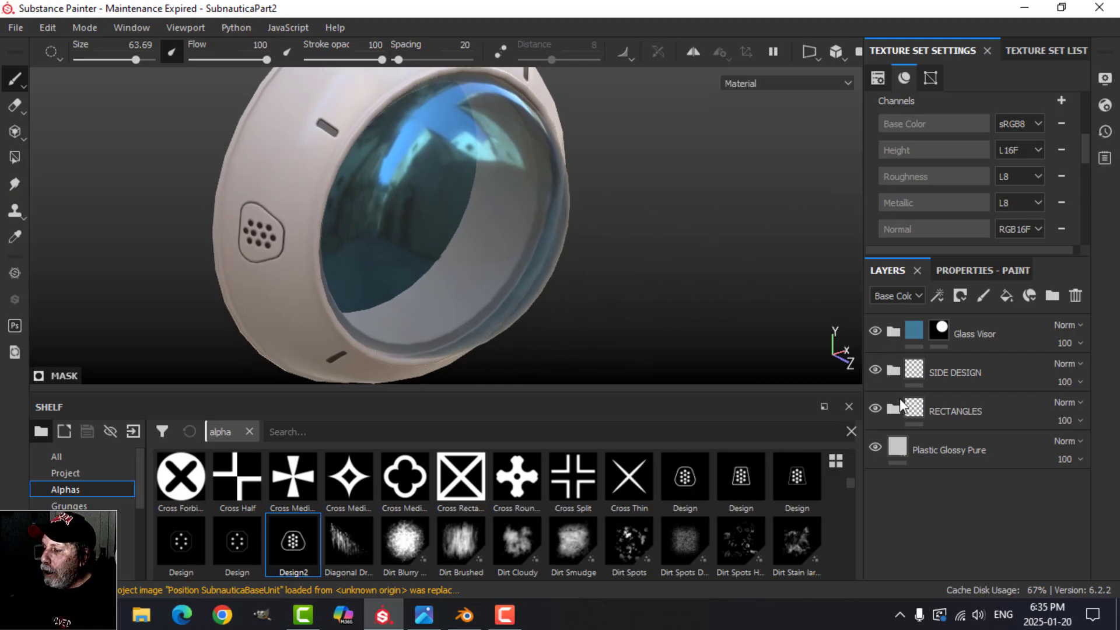
# Add a new folder above the SIDE DESIGN folder and name it EMISSIVE
pyautogui.click(931, 372)
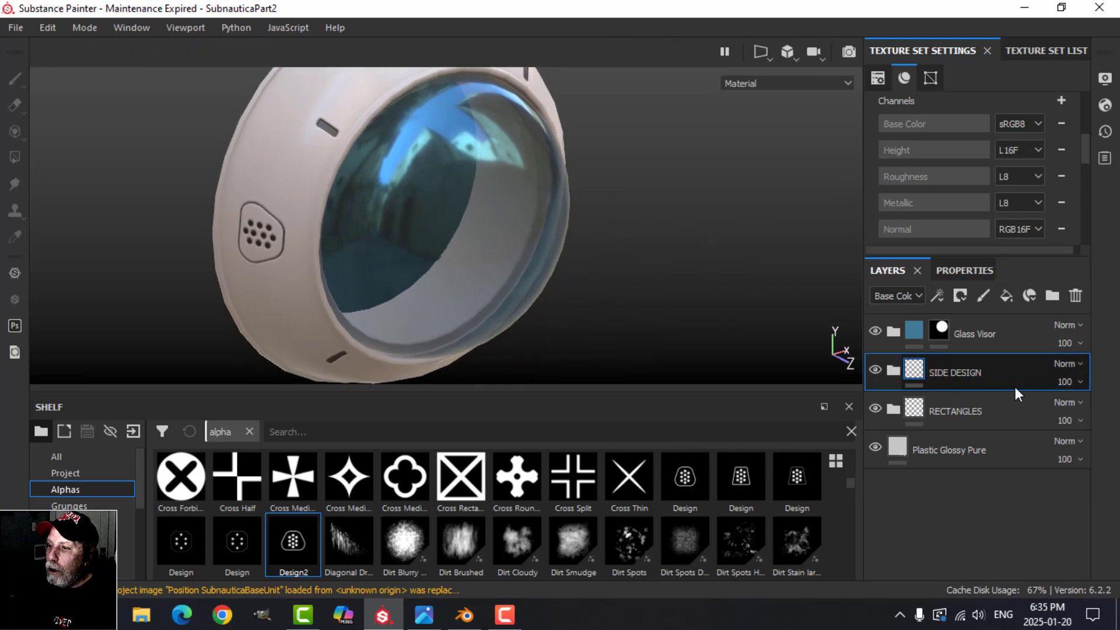
pyautogui.click(1050, 297)
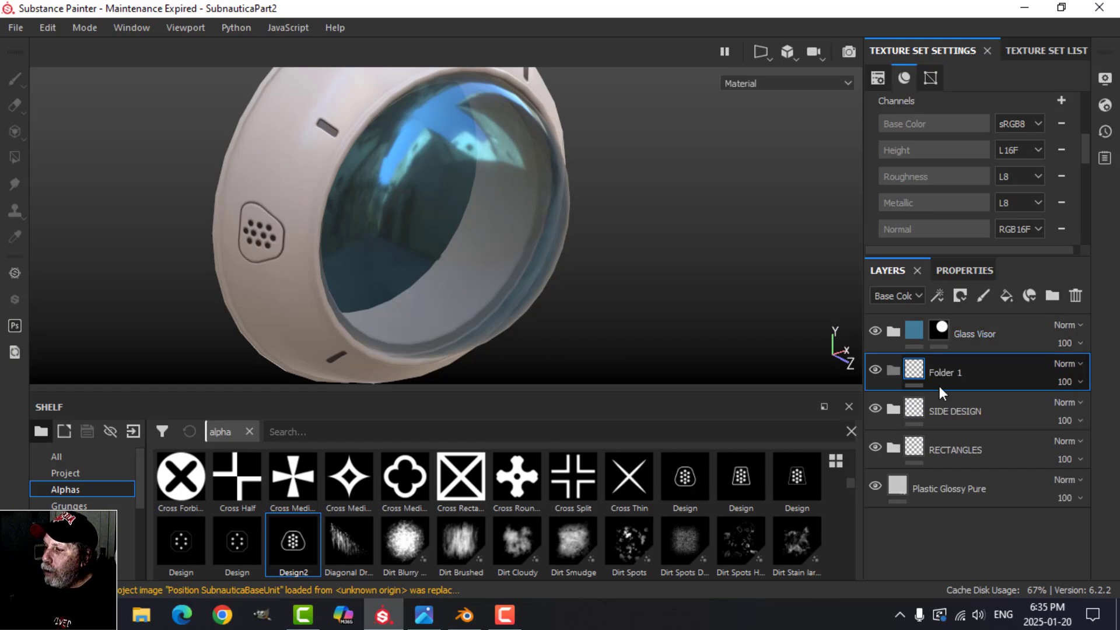
pyautogui.doubleClick(938, 373)
pyautogui.press('capslock')
pyautogui.write('em')
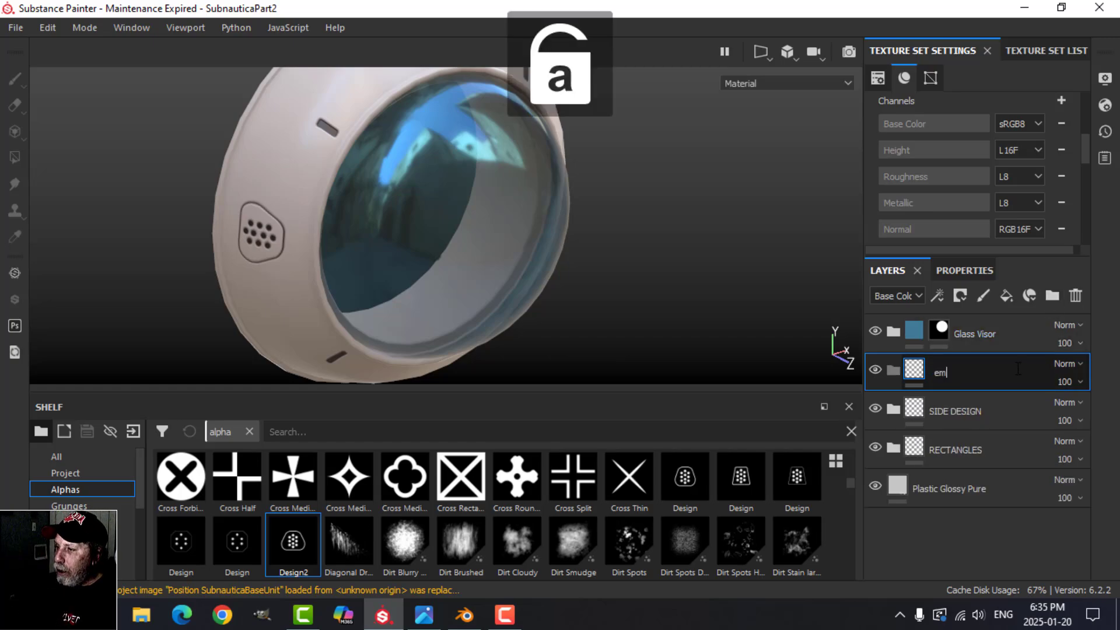
pyautogui.press('BackSpace')
pyautogui.press('BackSpace')
pyautogui.press('capslock')
pyautogui.write('E')
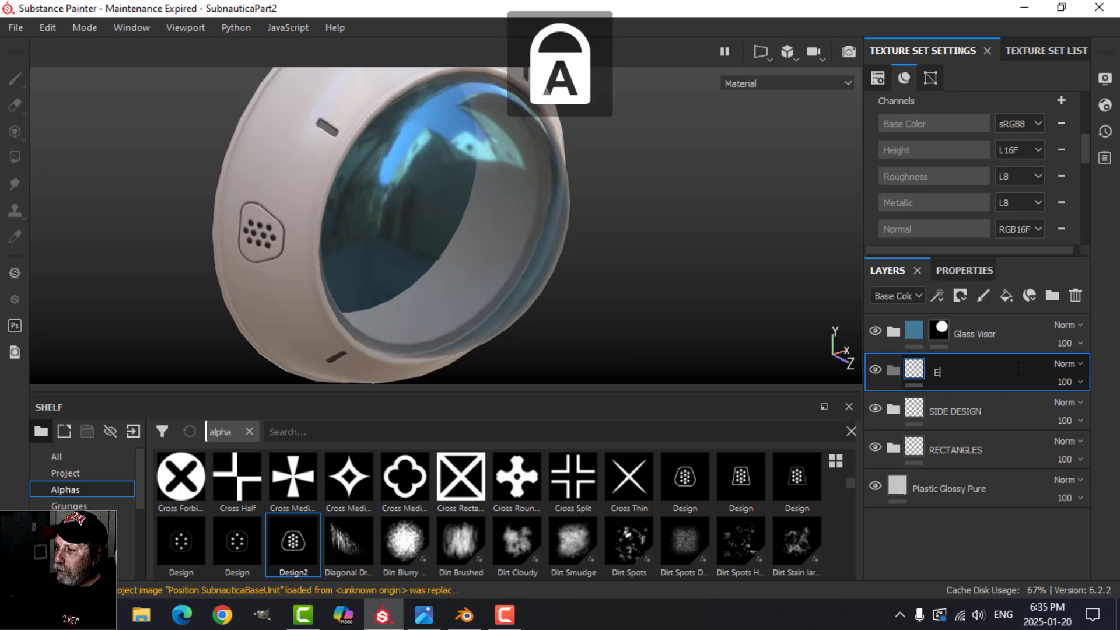
pyautogui.write('MISSIVE')
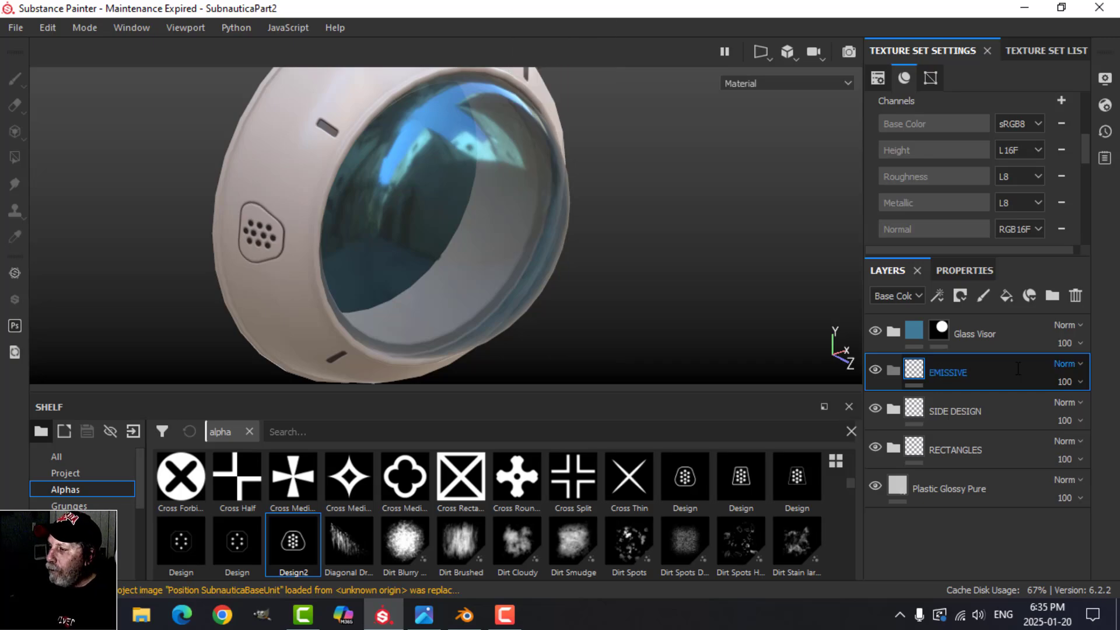
# Add a fill layer inside the EMISSIVE folder and rename it Emissive
pyautogui.click(1006, 295)
pyautogui.moveTo(933, 375); pyautogui.dragTo(1003, 411)
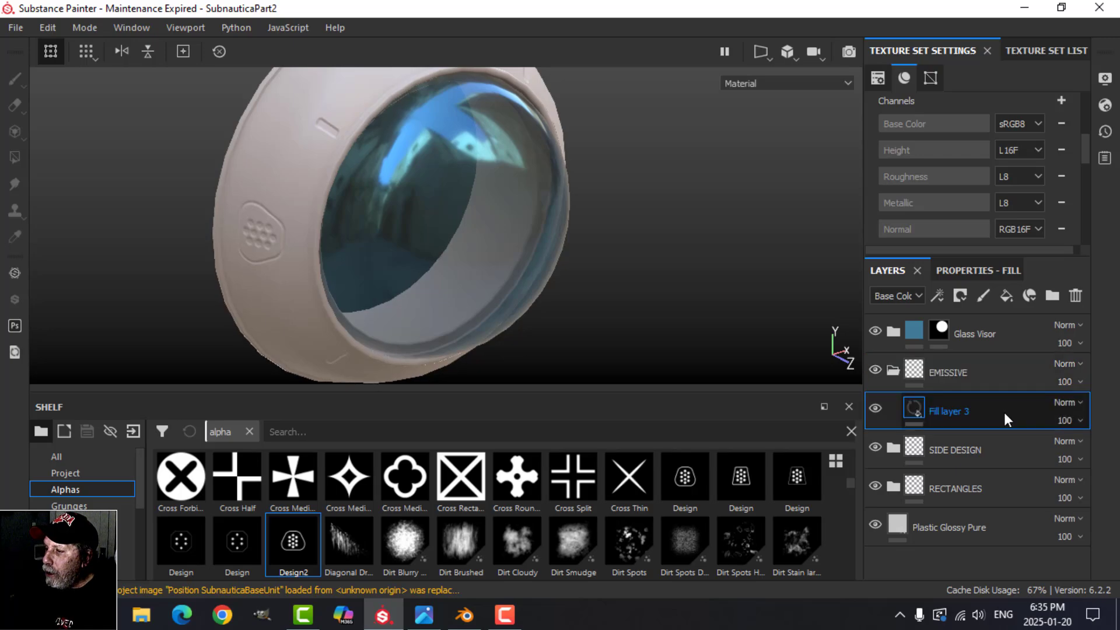
pyautogui.doubleClick(955, 410)
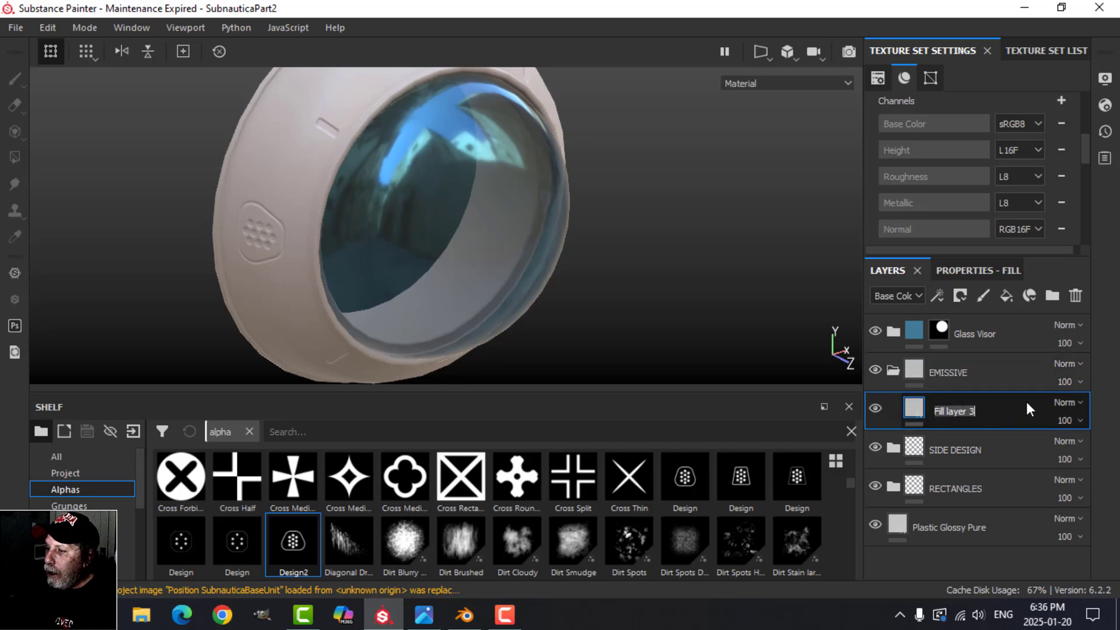
pyautogui.write('Emissive')
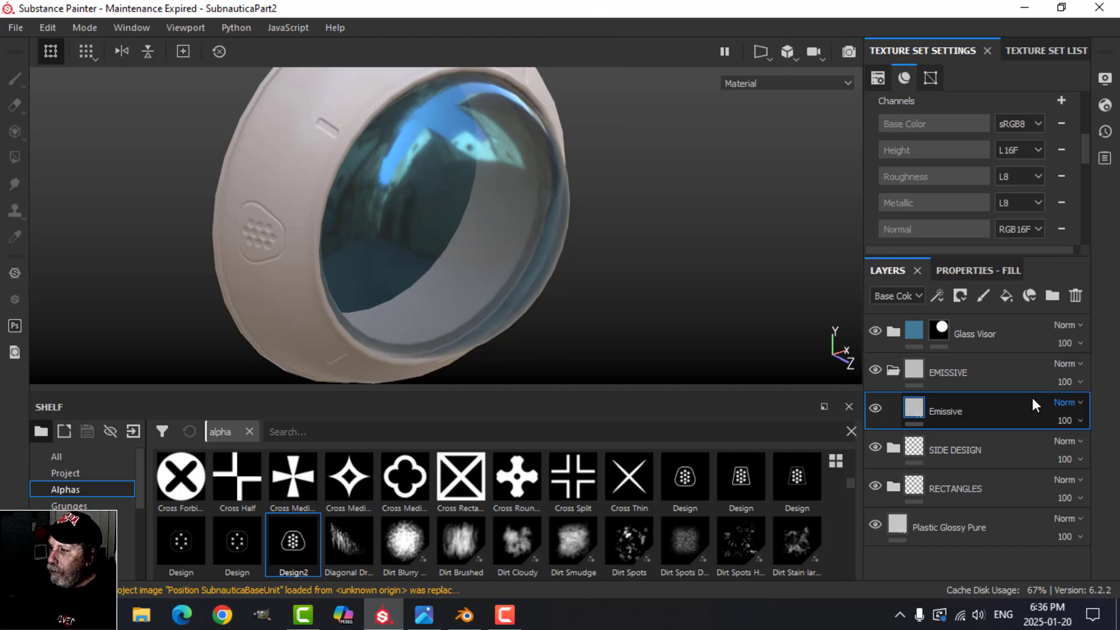
pyautogui.press('Return')
# Limit the Emissive fill layer to color, add an Emissive channel to the texture set, and enable that channel on the layer
pyautogui.click(970, 272)
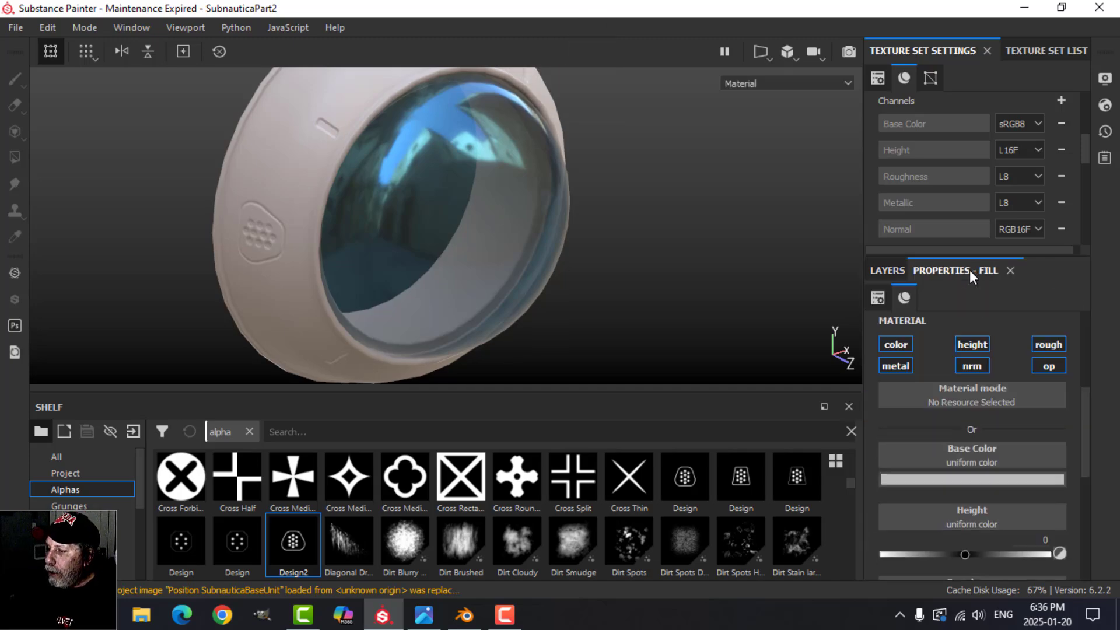
pyautogui.click(895, 344)
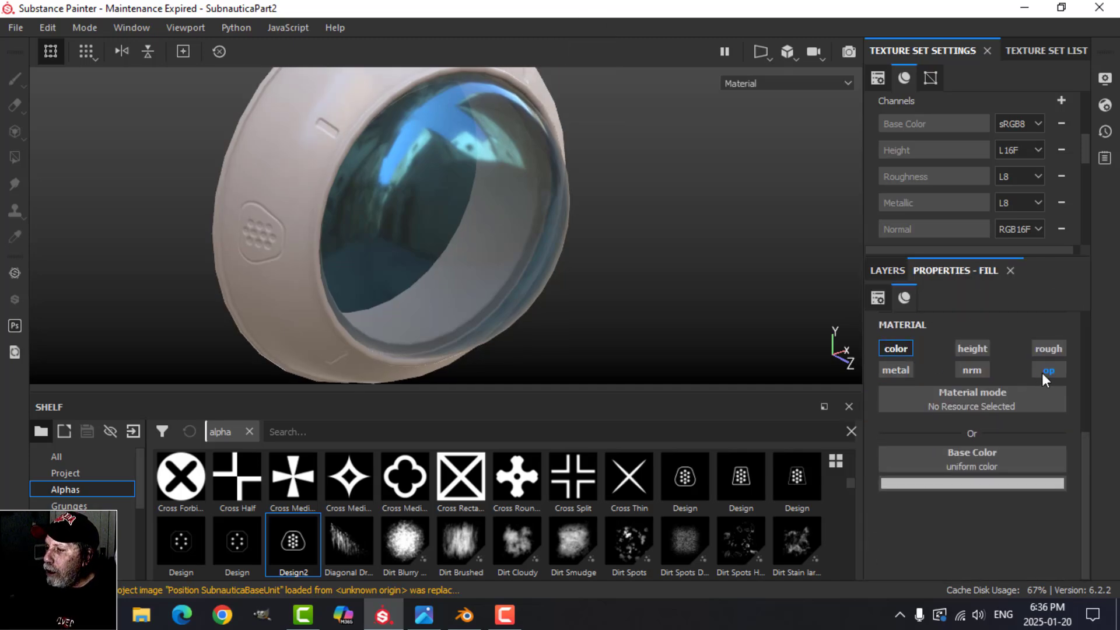
pyautogui.click(1061, 101)
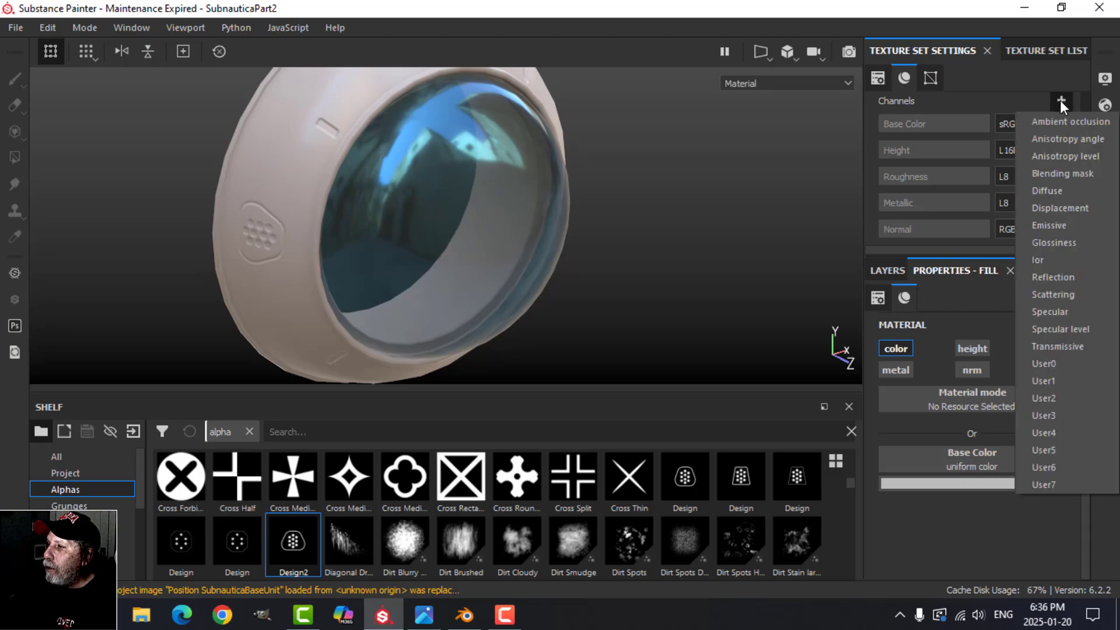
pyautogui.click(1056, 225)
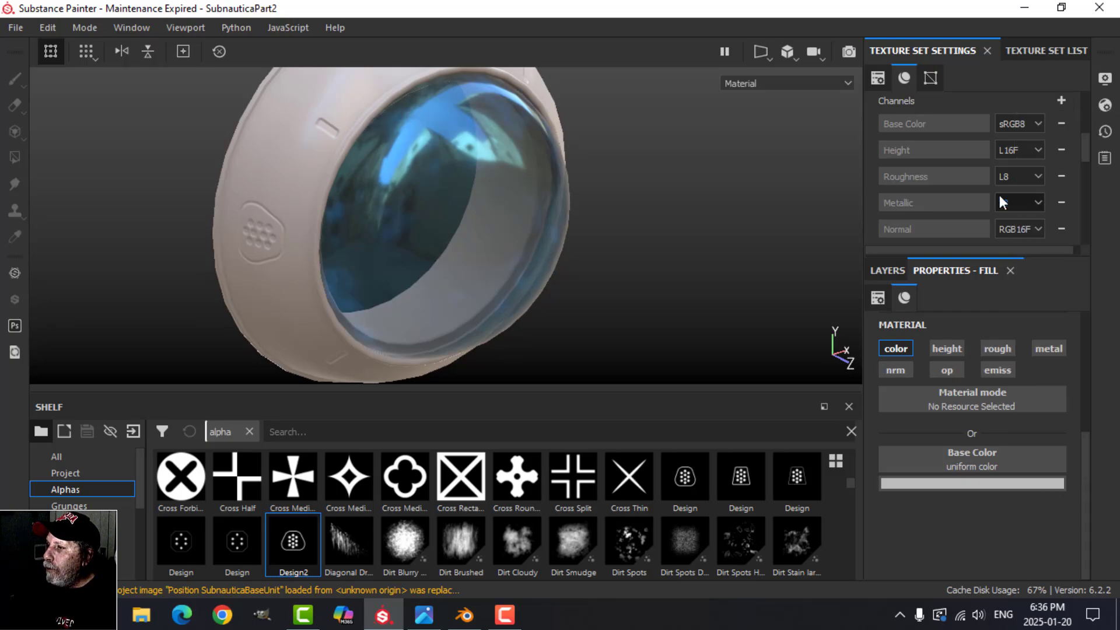
pyautogui.click(998, 371)
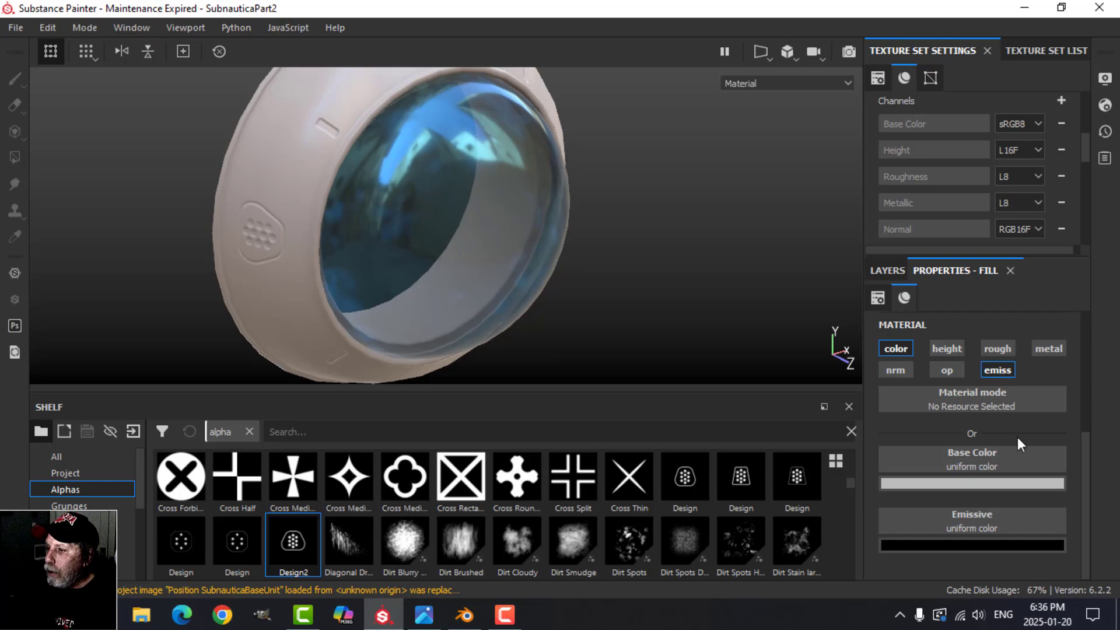
# Set the fill layer's emissive color to bright cyan, about R 0.012, G 0.788, B 0.832
pyautogui.click(989, 544)
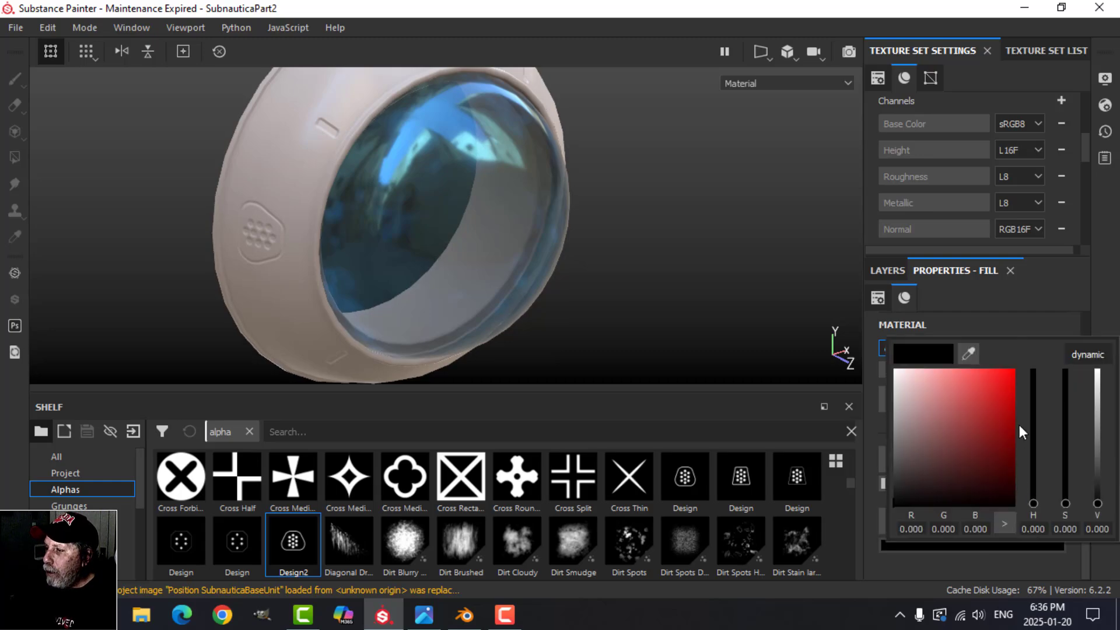
pyautogui.moveTo(1031, 447); pyautogui.dragTo(1034, 436)
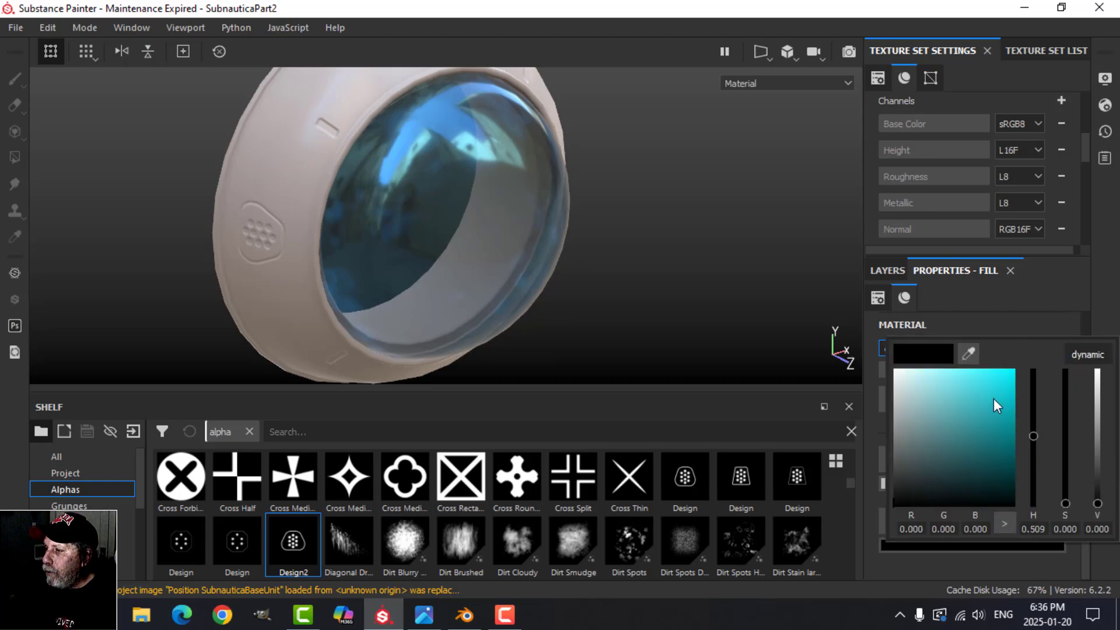
pyautogui.moveTo(993, 397); pyautogui.dragTo(998, 380)
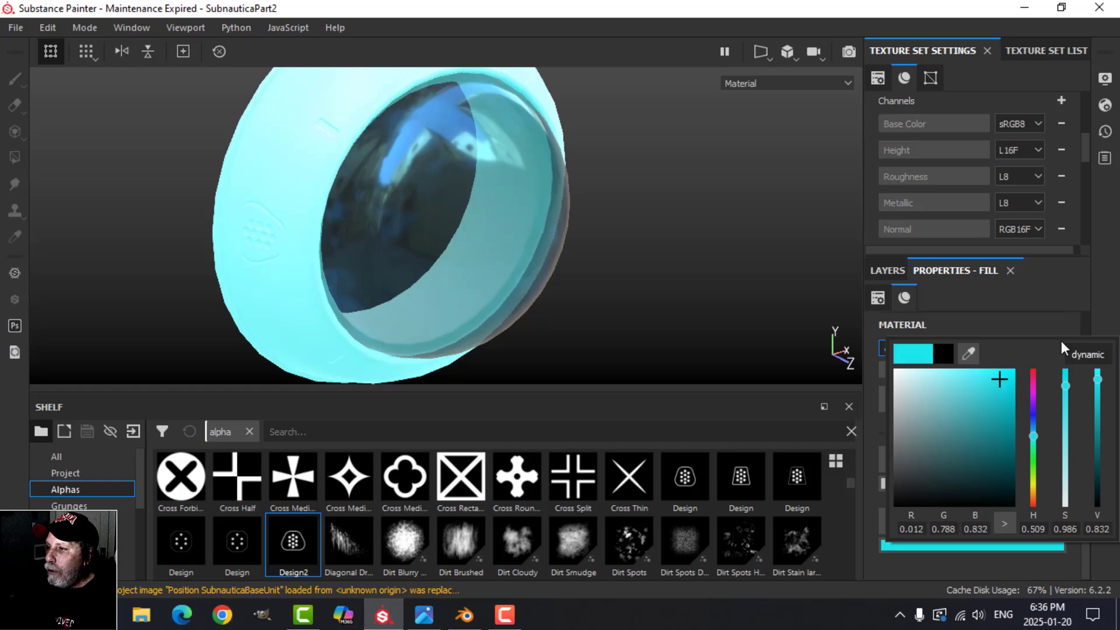
pyautogui.click(901, 270)
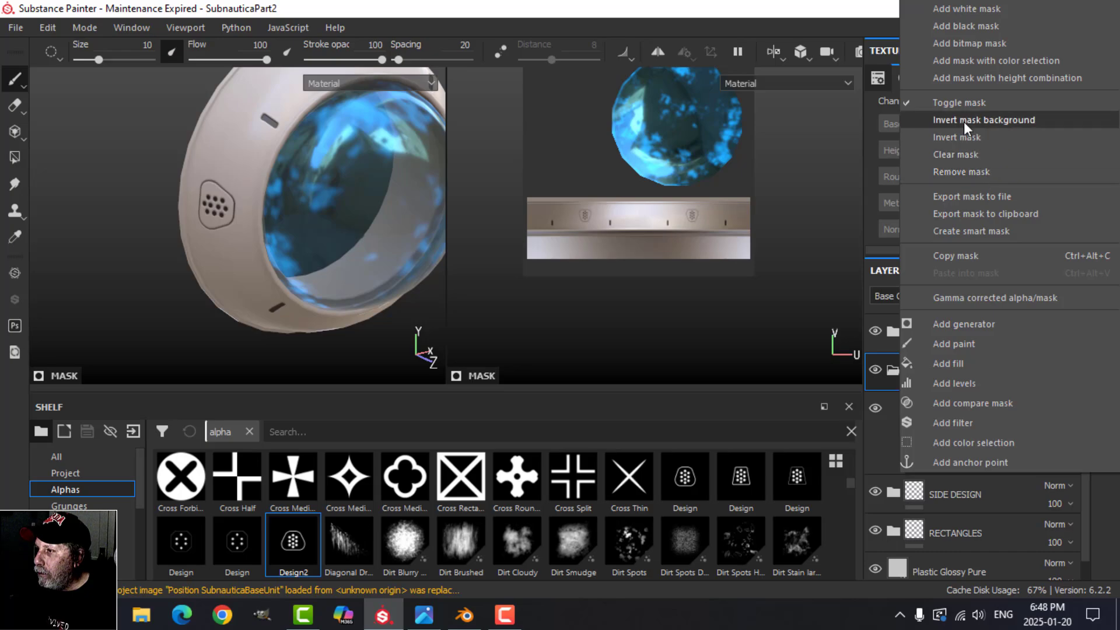
# Copy the EMISSIVE folder's mask and paste it into the Emissive fill layer's mask
pyautogui.click(985, 258)
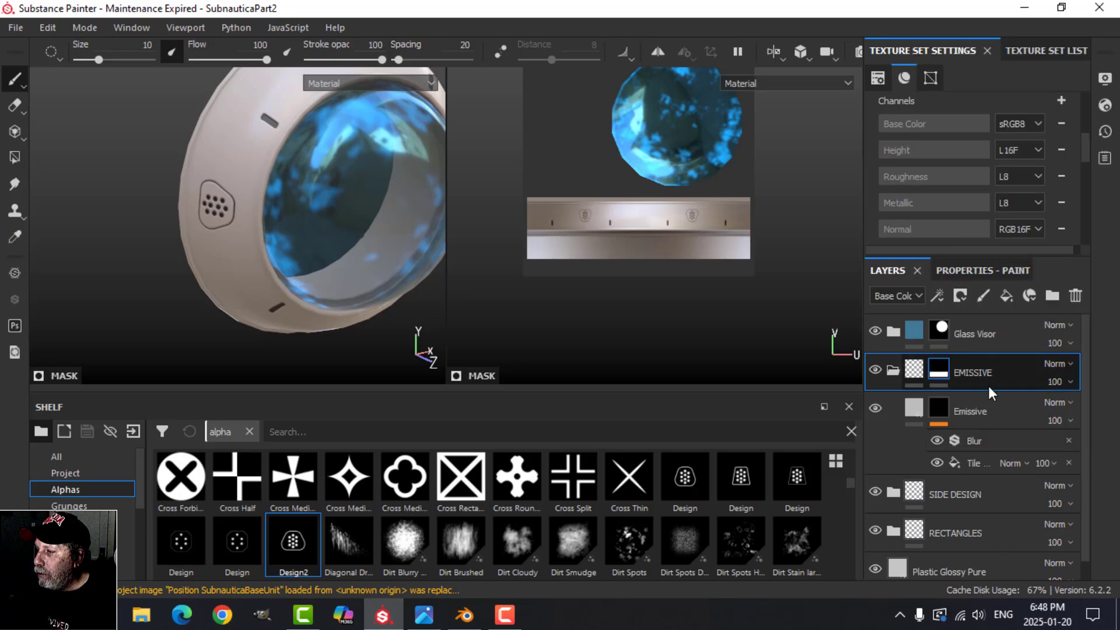
pyautogui.click(937, 408)
pyautogui.rightClick(936, 402)
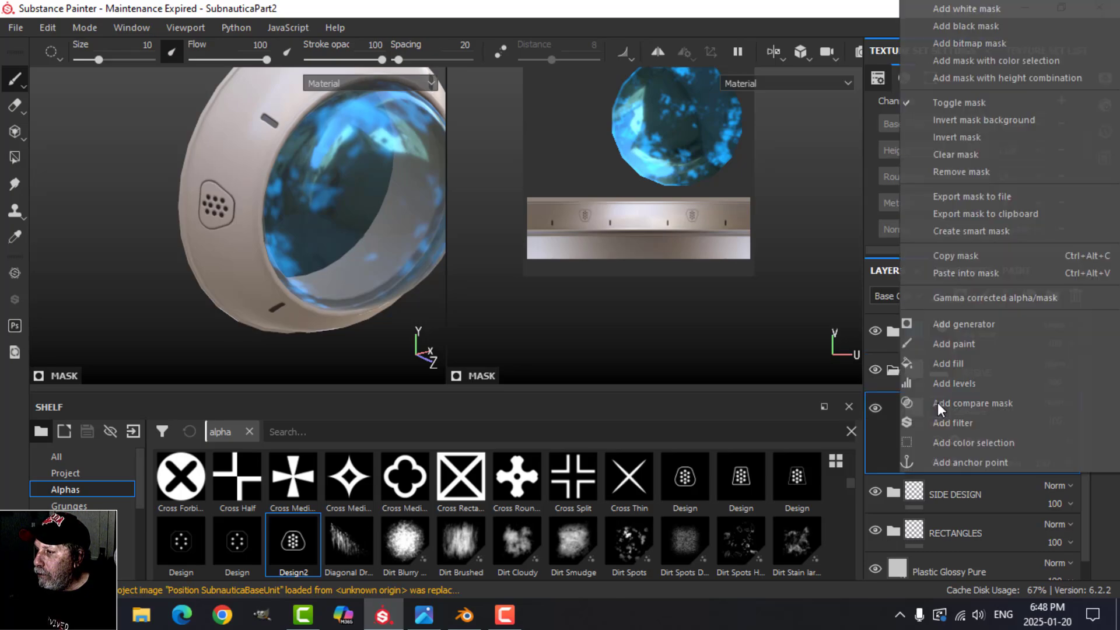
pyautogui.click(965, 272)
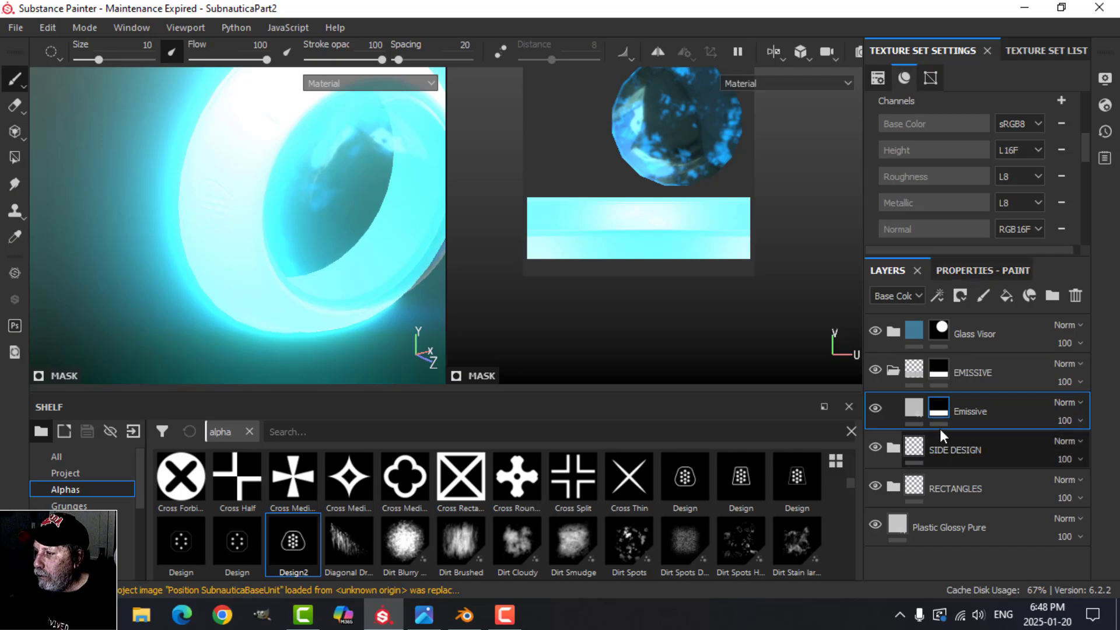
# Add a fill effect to the Emissive layer's mask and assign the Tile Generator texture as its grayscale source
pyautogui.click(937, 295)
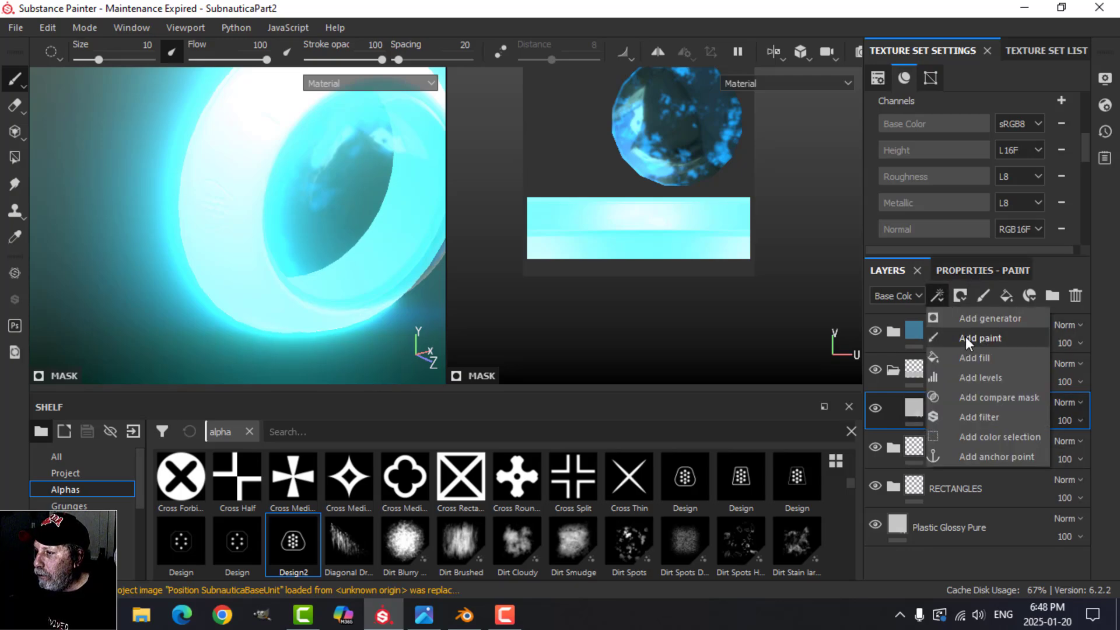
pyautogui.click(973, 358)
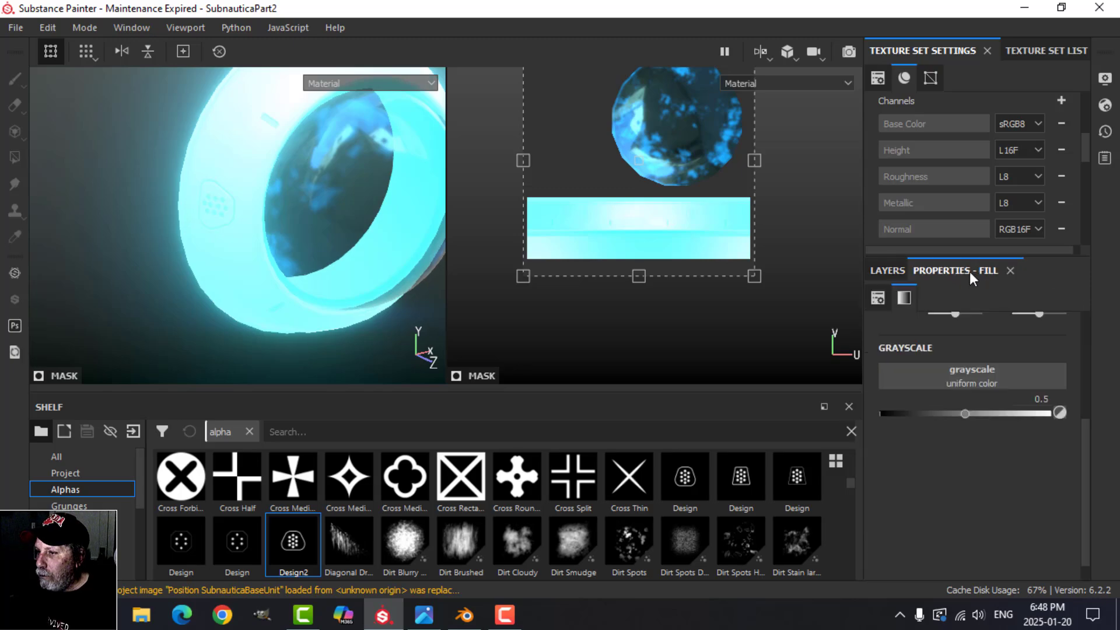
pyautogui.click(968, 378)
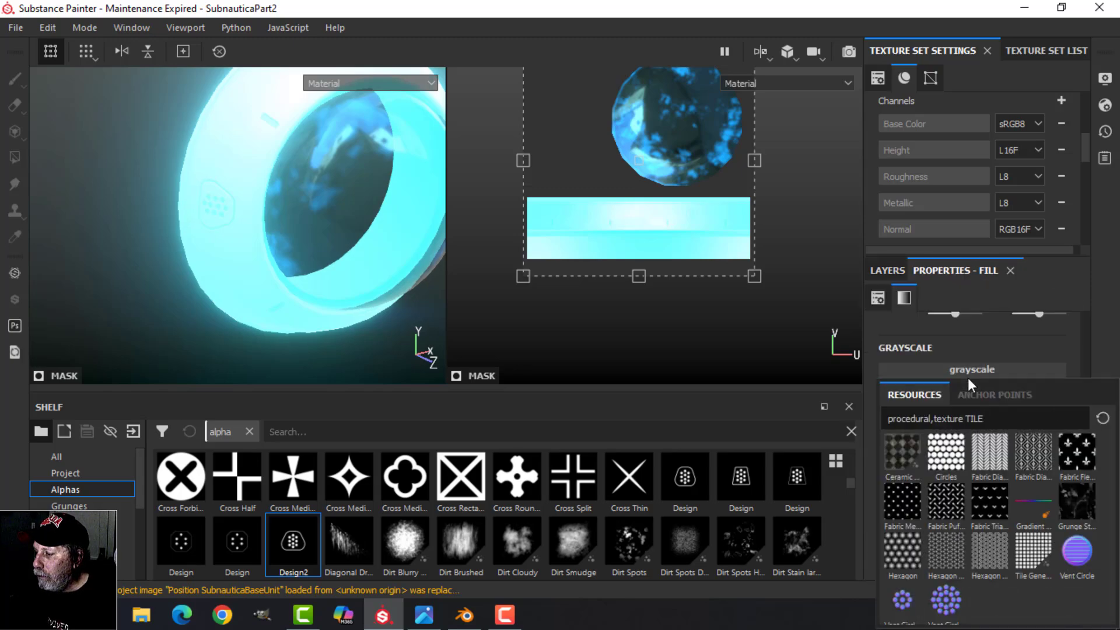
pyautogui.click(1025, 551)
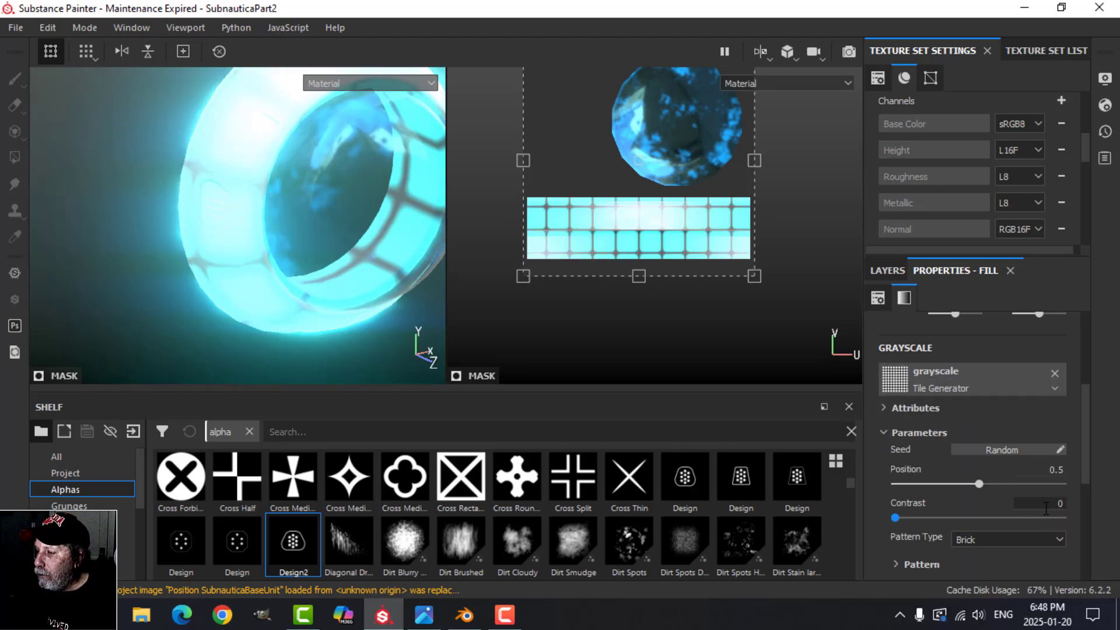
# Set the Tile Generator's pattern type to Square and its Position to 0.33
pyautogui.scroll(-1, 1036, 512)
pyautogui.click(988, 490)
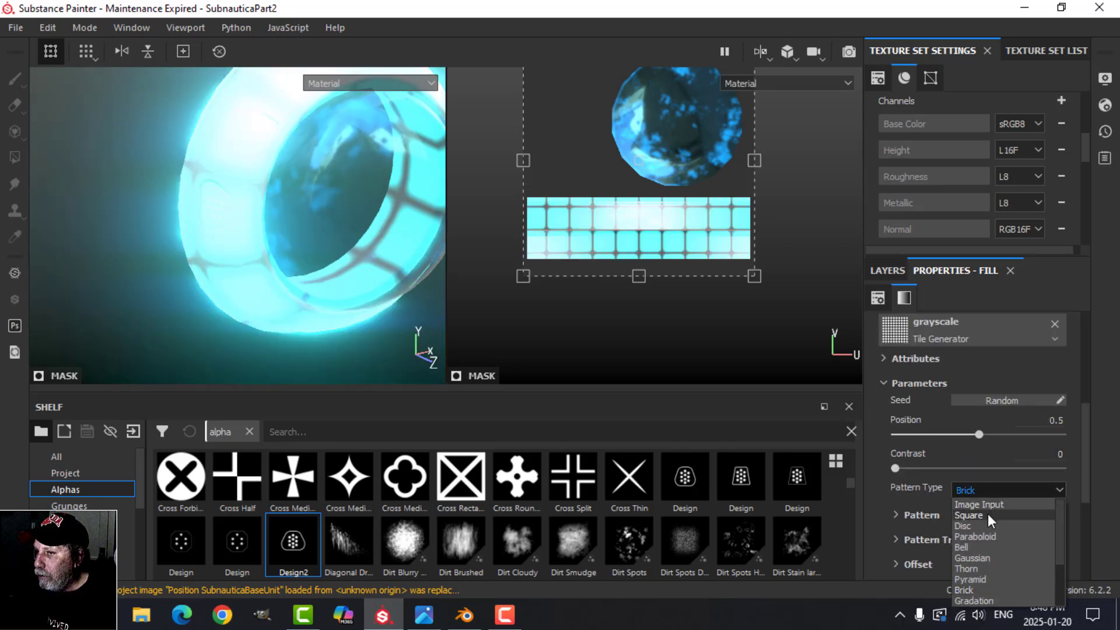
pyautogui.click(988, 512)
pyautogui.moveTo(979, 435); pyautogui.dragTo(950, 436)
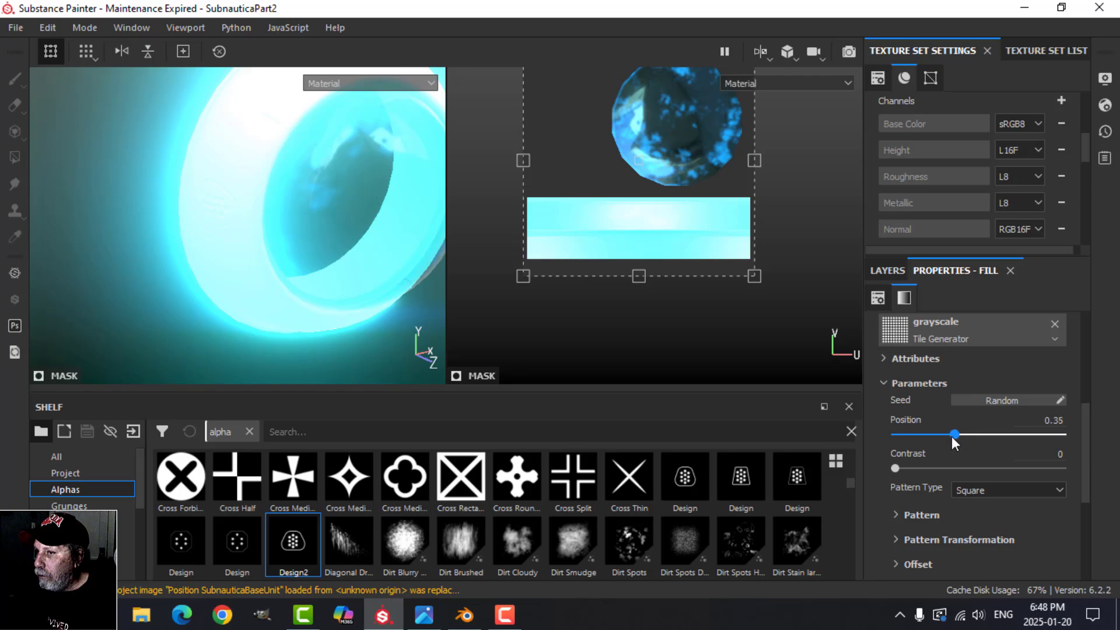
# Shrink the Tile Generator's squares by setting the pattern Scale to 0.6, Size X to 0.78 and Size Y to 0.69
pyautogui.scroll(-1, 961, 495)
pyautogui.click(897, 465)
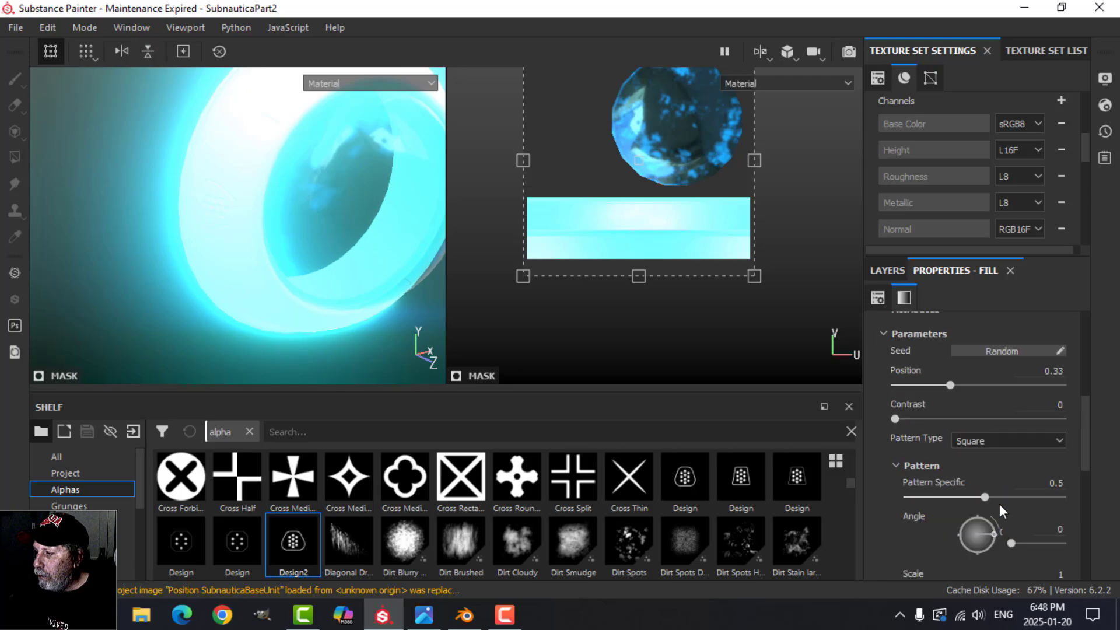
pyautogui.scroll(-3, 998, 503)
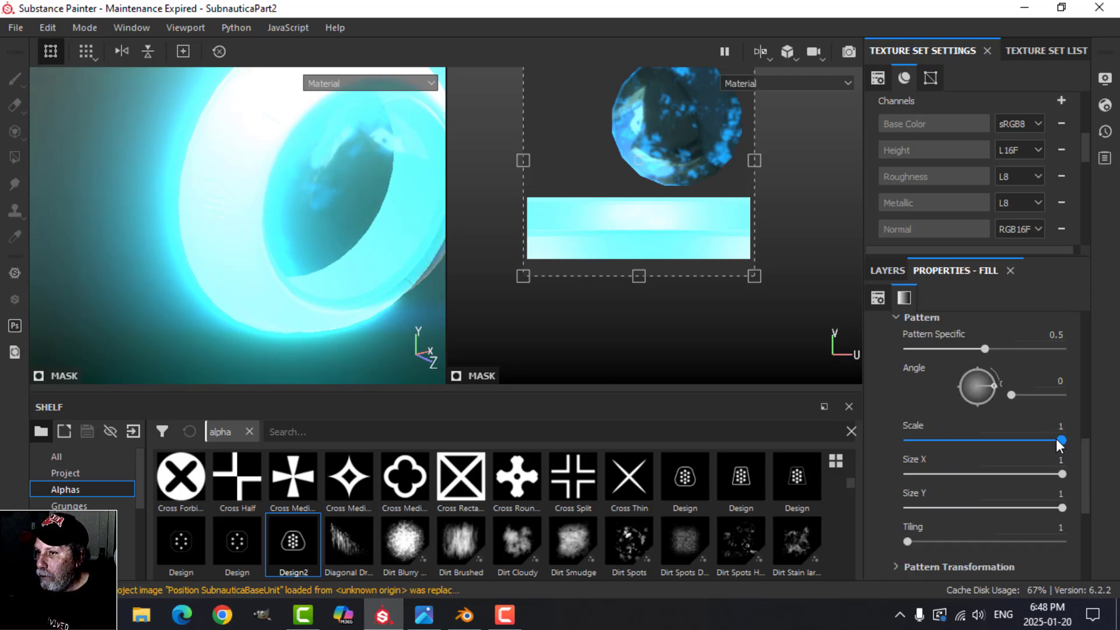
pyautogui.moveTo(1058, 441); pyautogui.dragTo(1001, 442)
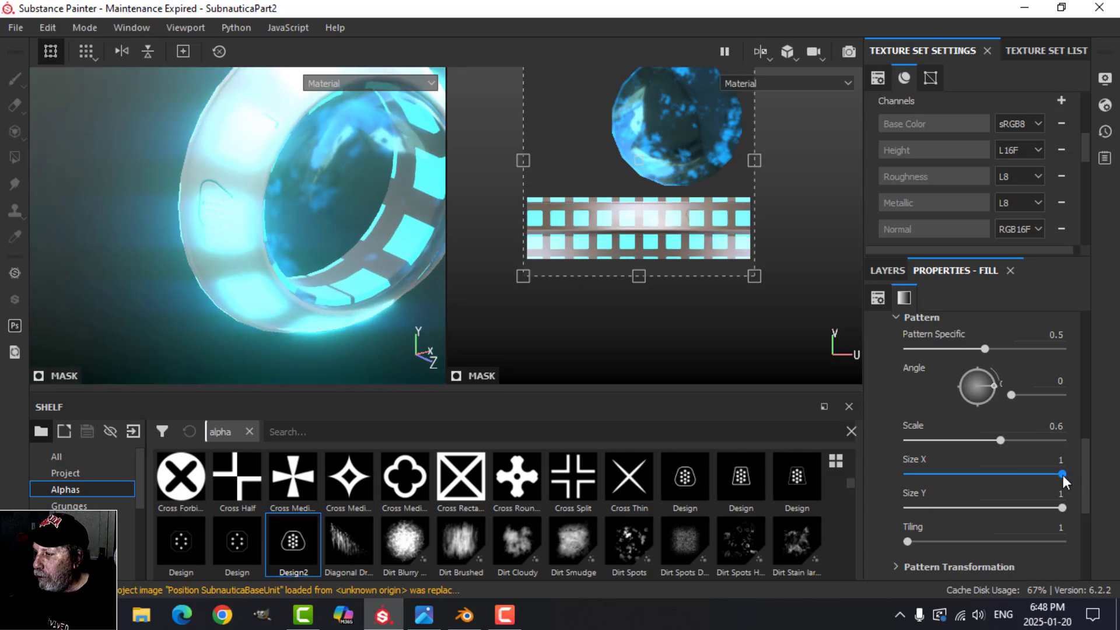
pyautogui.moveTo(1062, 474); pyautogui.dragTo(1027, 474)
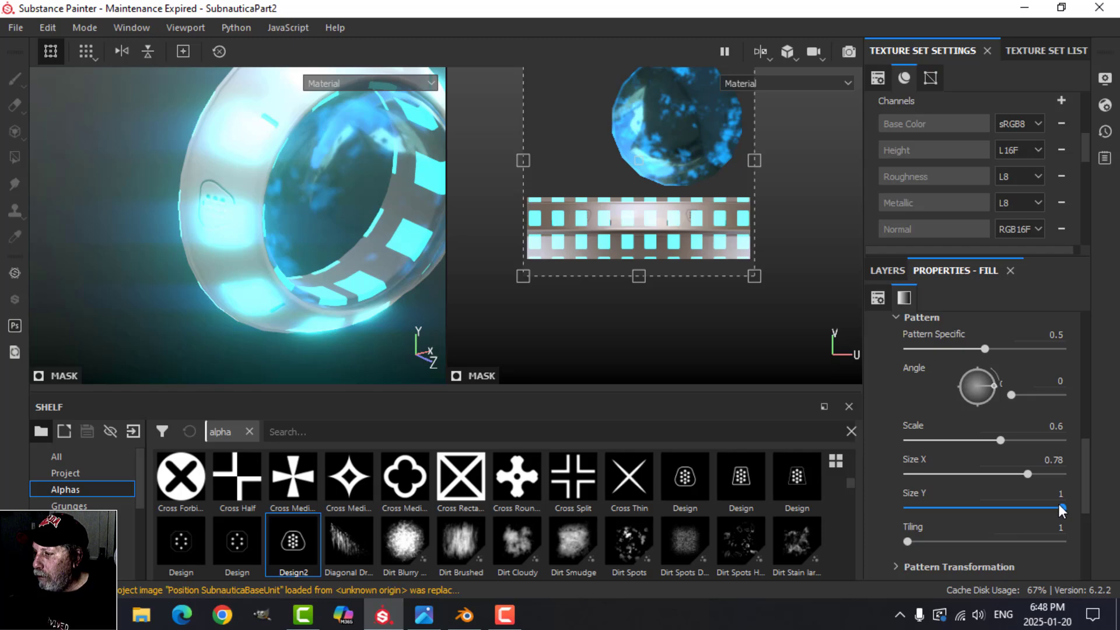
pyautogui.moveTo(1061, 508); pyautogui.dragTo(1013, 508)
# Set the Tile Generator's pattern counts to Number X 6 and Number Y 1
pyautogui.scroll(-4, 1005, 516)
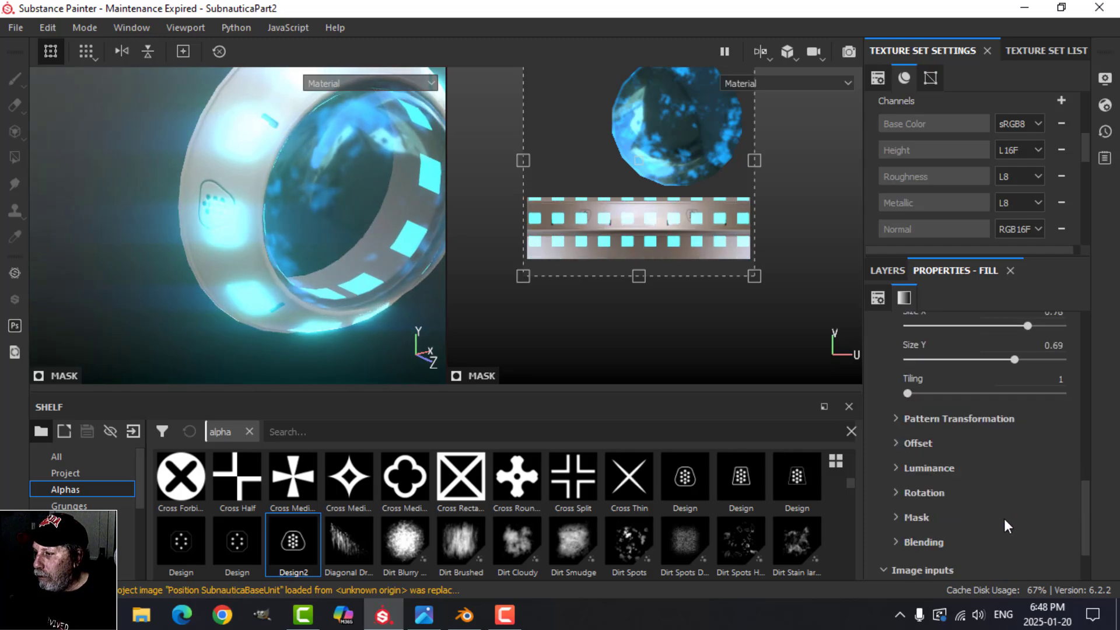
pyautogui.click(895, 418)
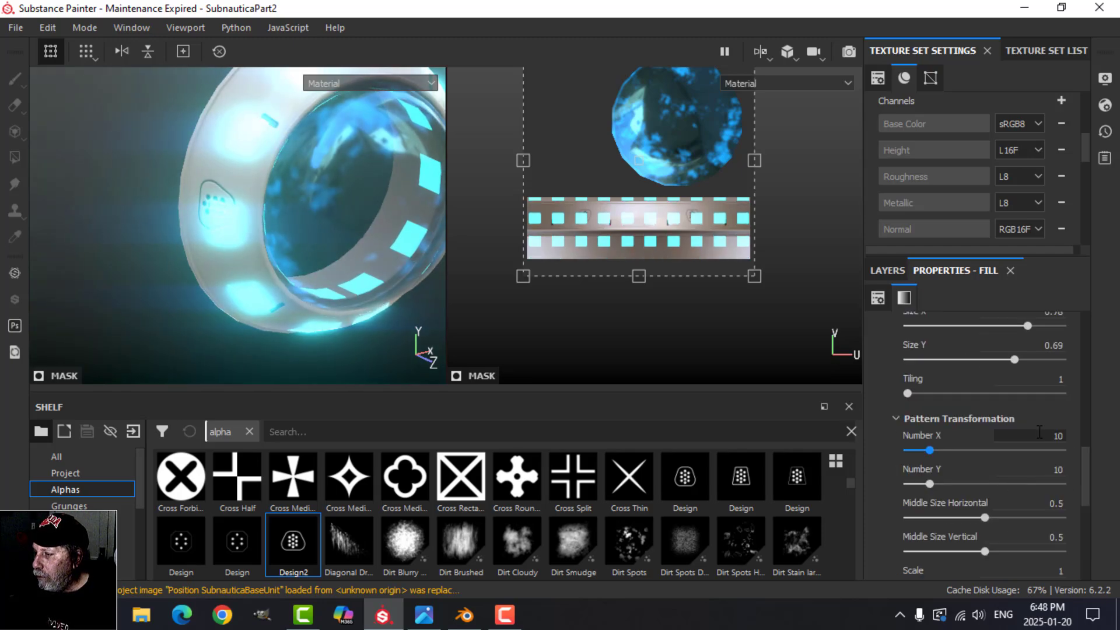
pyautogui.moveTo(1039, 433); pyautogui.dragTo(1107, 432)
pyautogui.write('6')
pyautogui.press('Return')
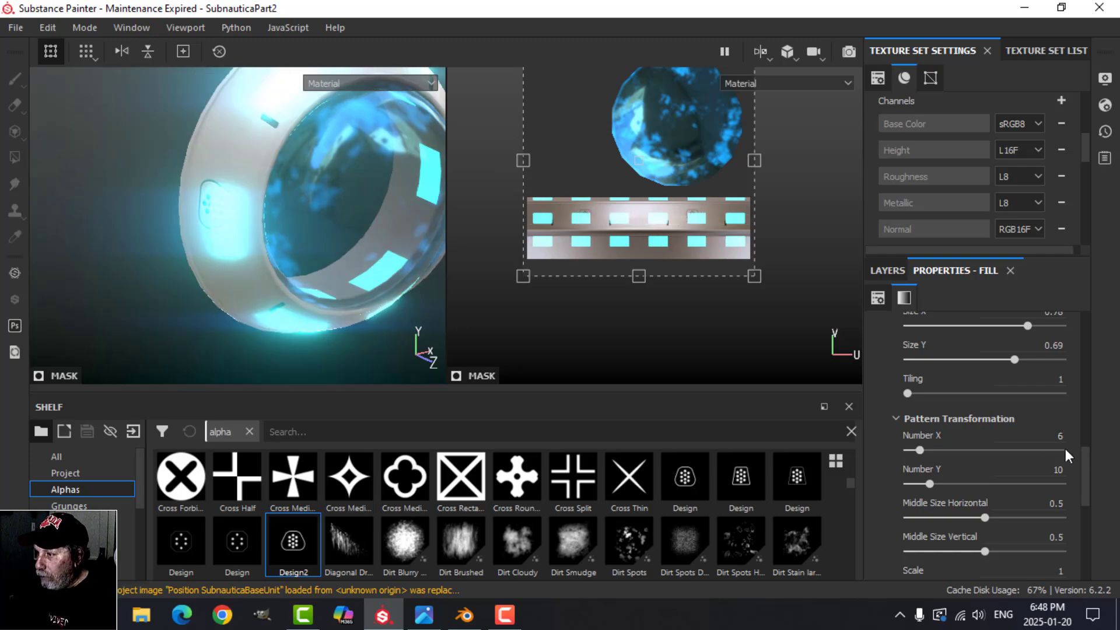
pyautogui.moveTo(1052, 470); pyautogui.dragTo(1102, 469)
pyautogui.write('1')
pyautogui.press('Return')
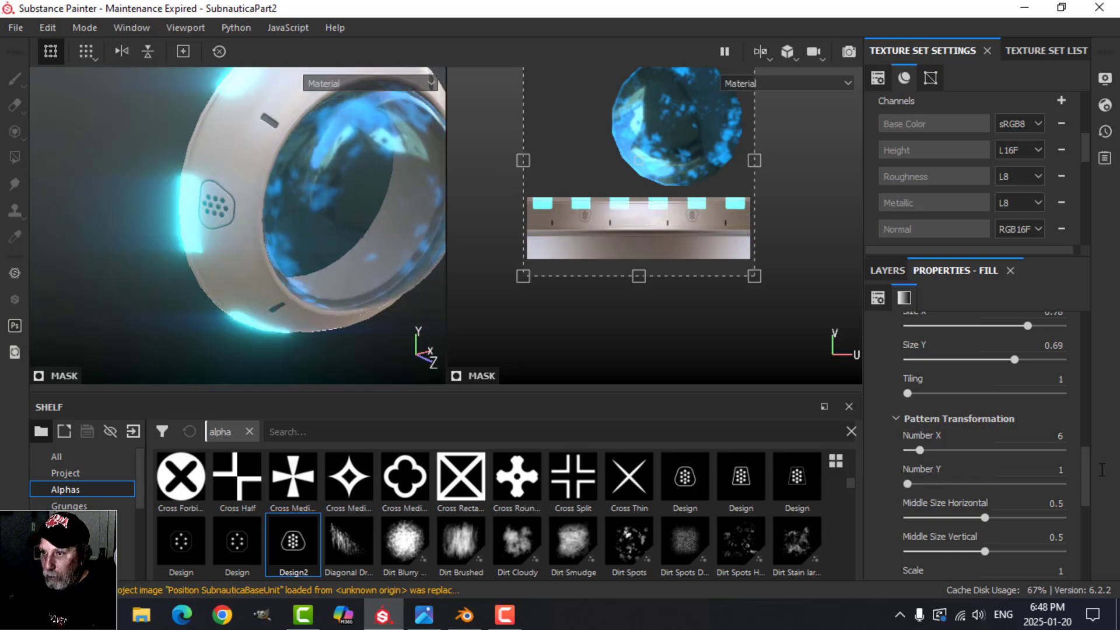
# Fit the Tile Generator's projection box to the ring's lower UV strip and set UV Wrap to None
pyautogui.keyDown('alt'); pyautogui.moveTo(397, 357); pyautogui.dragTo(448, 243); pyautogui.keyUp('alt')
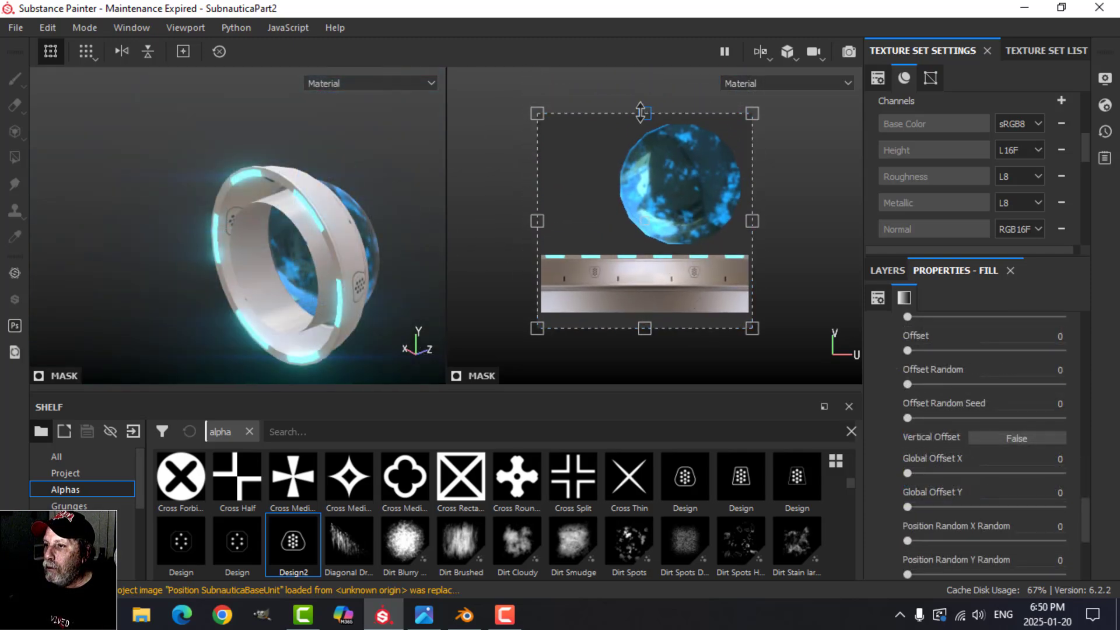
pyautogui.moveTo(644, 113); pyautogui.dragTo(645, 239)
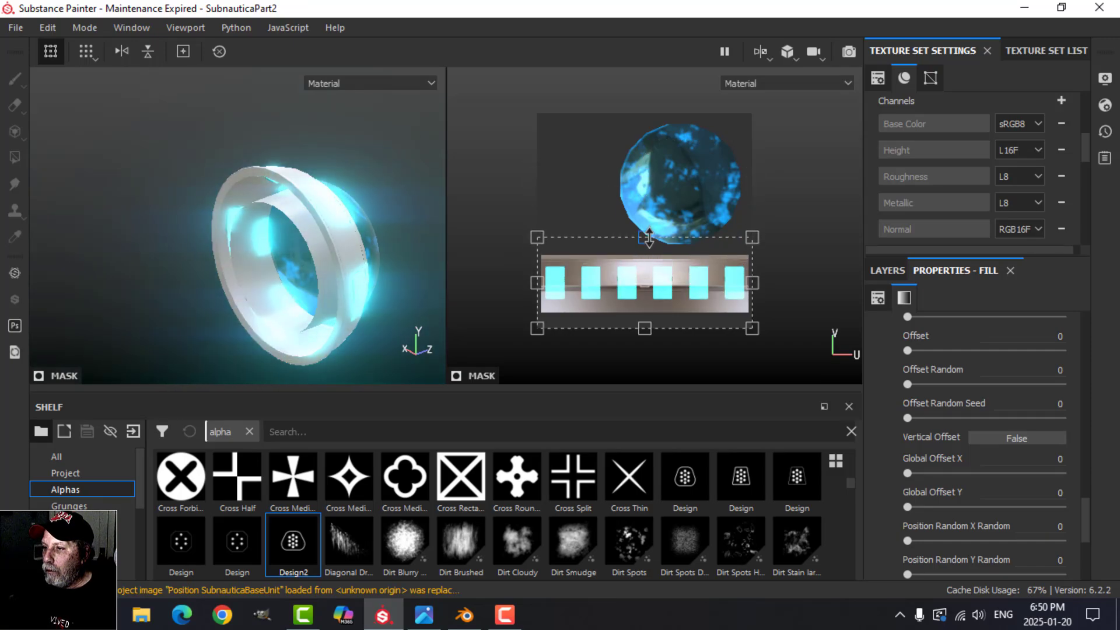
pyautogui.moveTo(645, 328); pyautogui.dragTo(669, 285)
pyautogui.scroll(15, 950, 379)
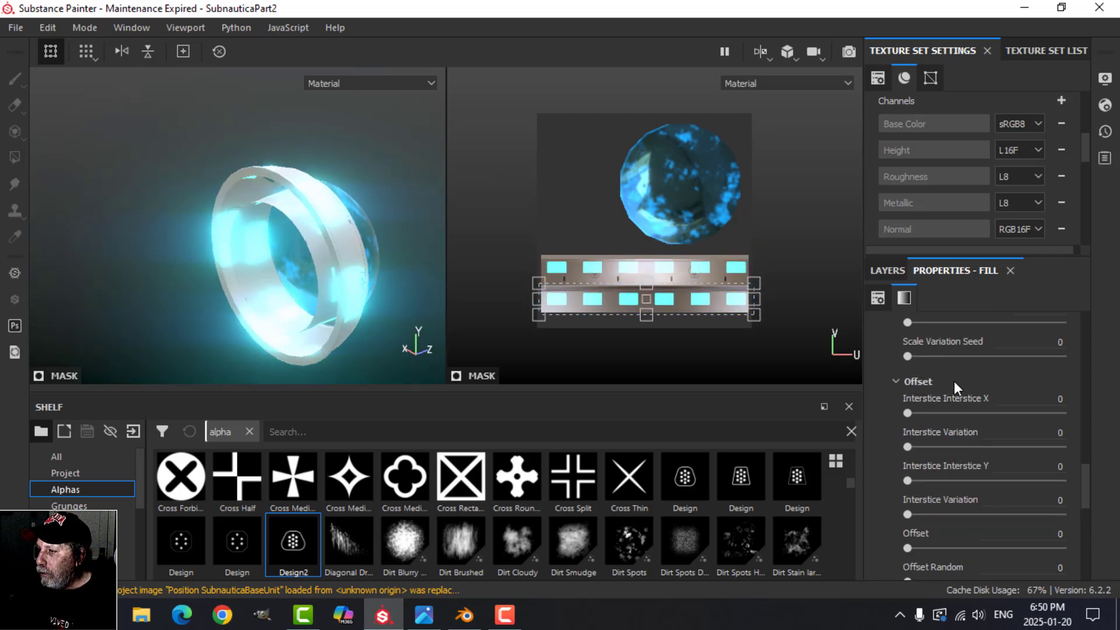
pyautogui.scroll(4, 949, 382)
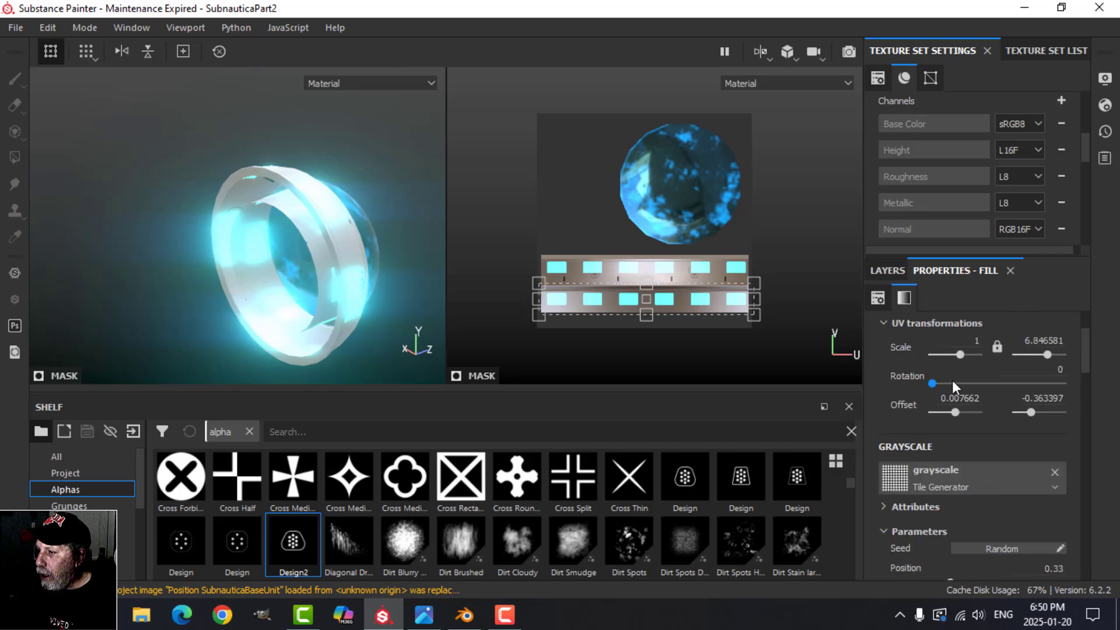
pyautogui.click(952, 393)
pyautogui.click(949, 409)
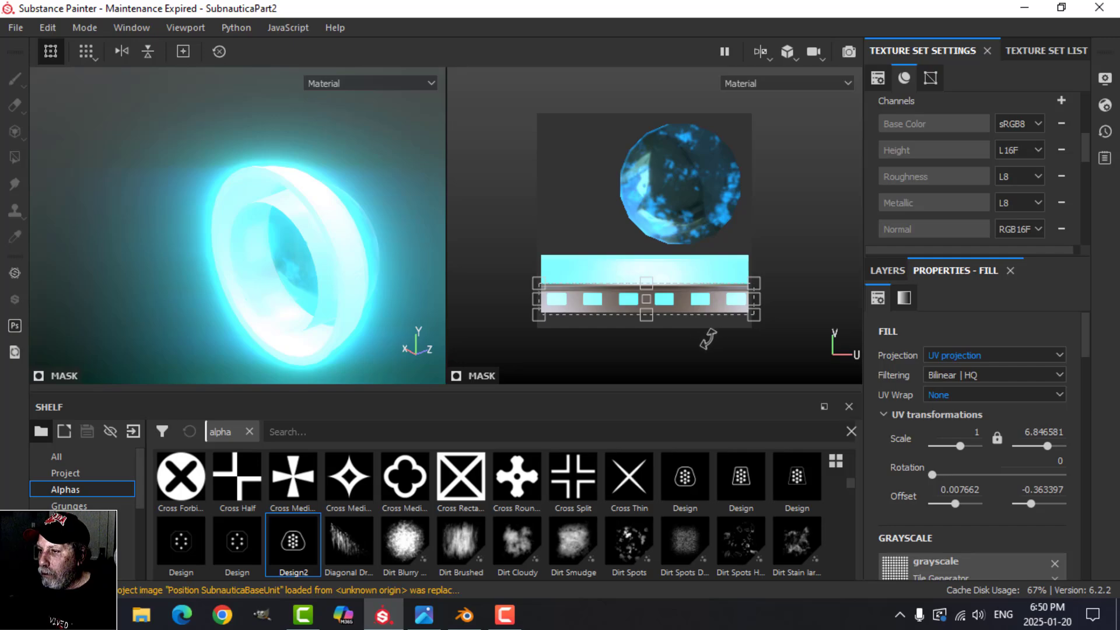
# Flatten the projection box from its upper edge to a vertical UV scale of about 12.1
pyautogui.keyDown('alt'); pyautogui.moveTo(383, 243); pyautogui.dragTo(230, 228); pyautogui.keyUp('alt')
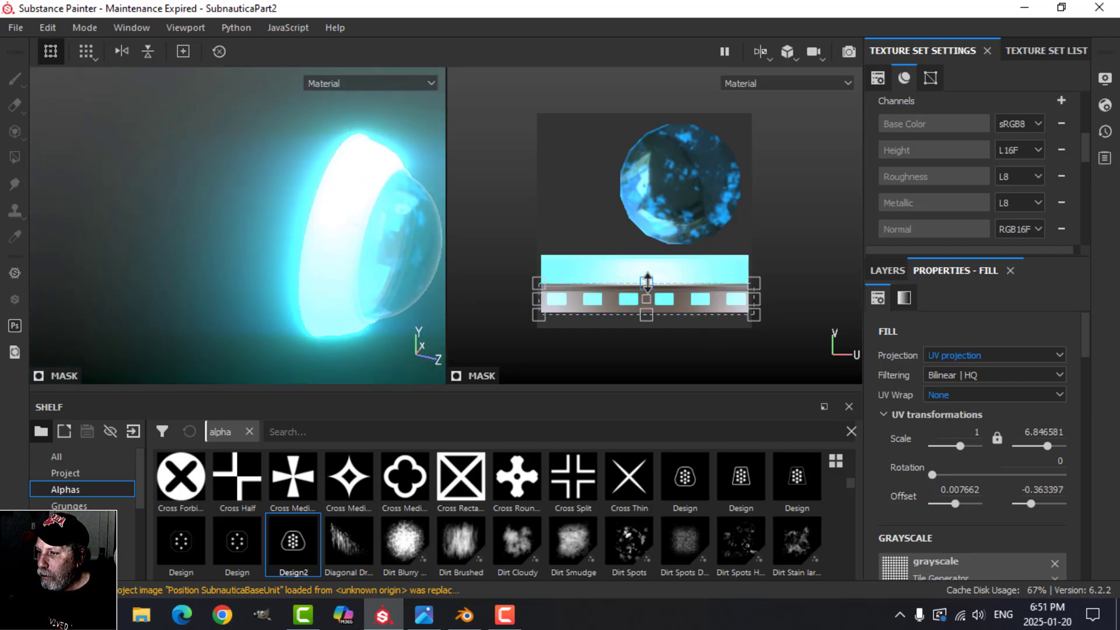
pyautogui.moveTo(647, 282); pyautogui.dragTo(650, 315)
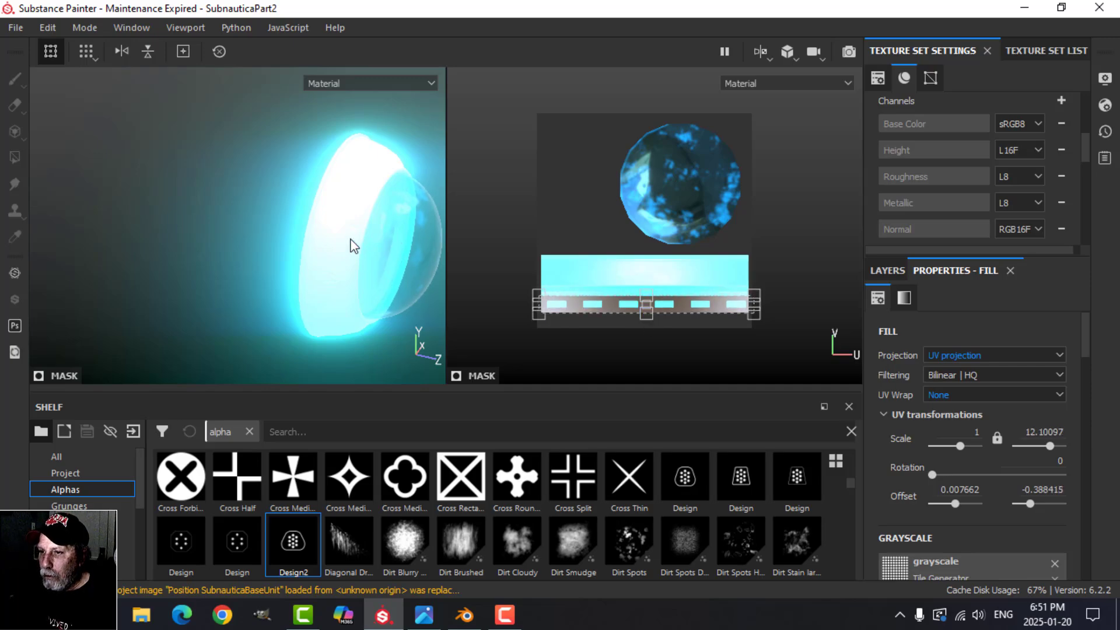
pyautogui.moveTo(351, 245)
pyautogui.keyDown('alt'); pyautogui.mouseDown()
pyautogui.moveTo(270, 225)
pyautogui.moveTo(321, 223)
pyautogui.moveTo(394, 270)
pyautogui.moveTo(332, 241)
pyautogui.moveTo(359, 257)
pyautogui.mouseUp(); pyautogui.keyUp('alt')
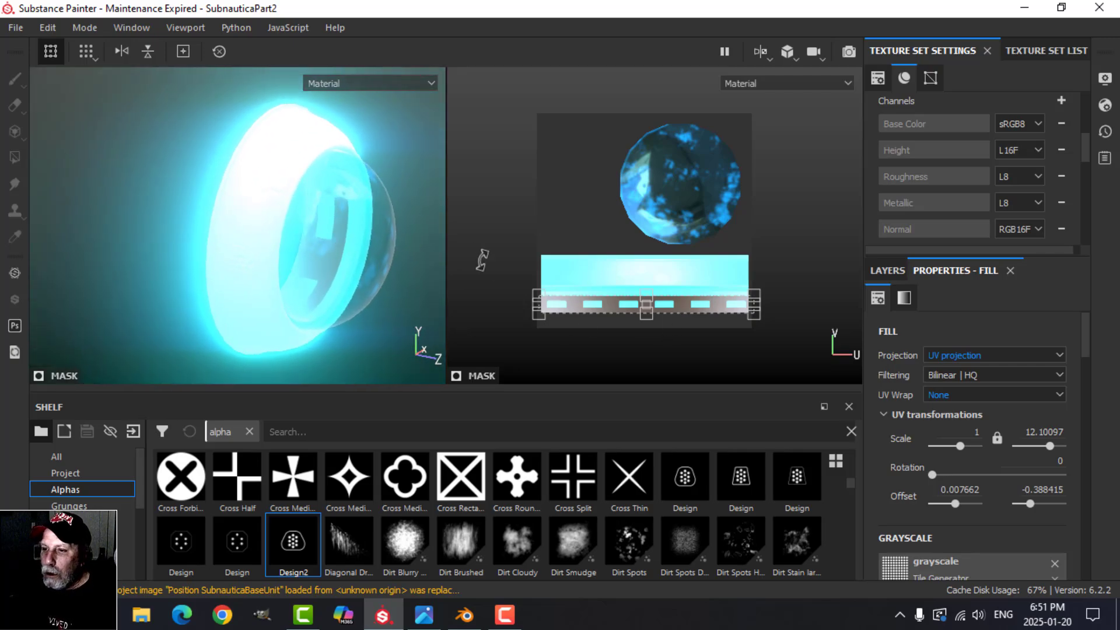
# Remove the ring's outer UV strip from the Emissive layer's mask using Polygon Fill with color 0
pyautogui.click(888, 270)
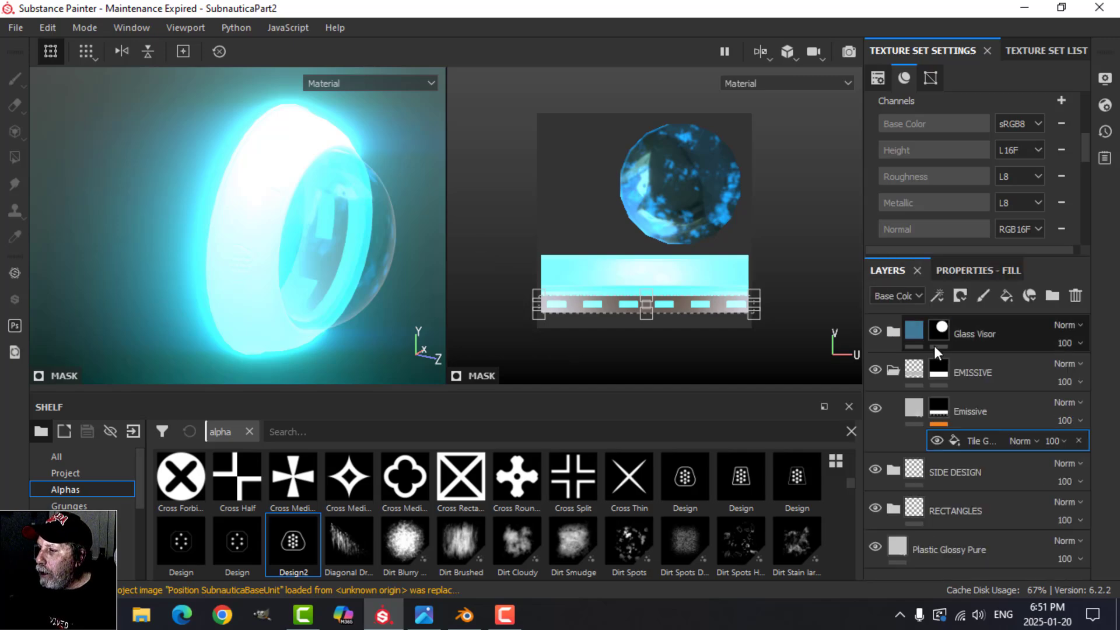
pyautogui.click(937, 412)
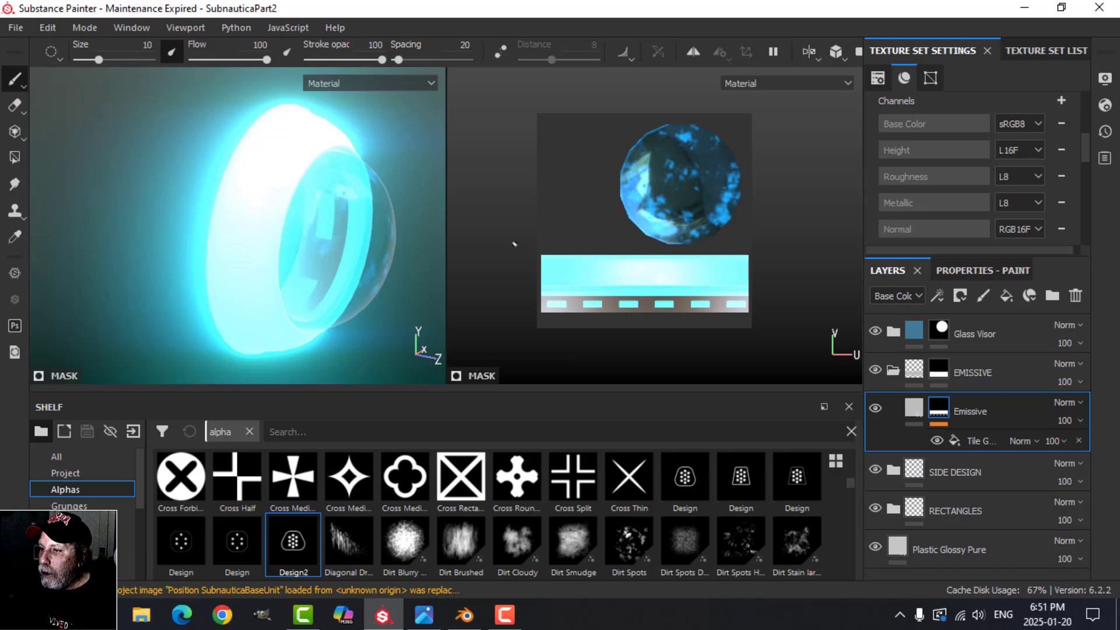
pyautogui.click(968, 270)
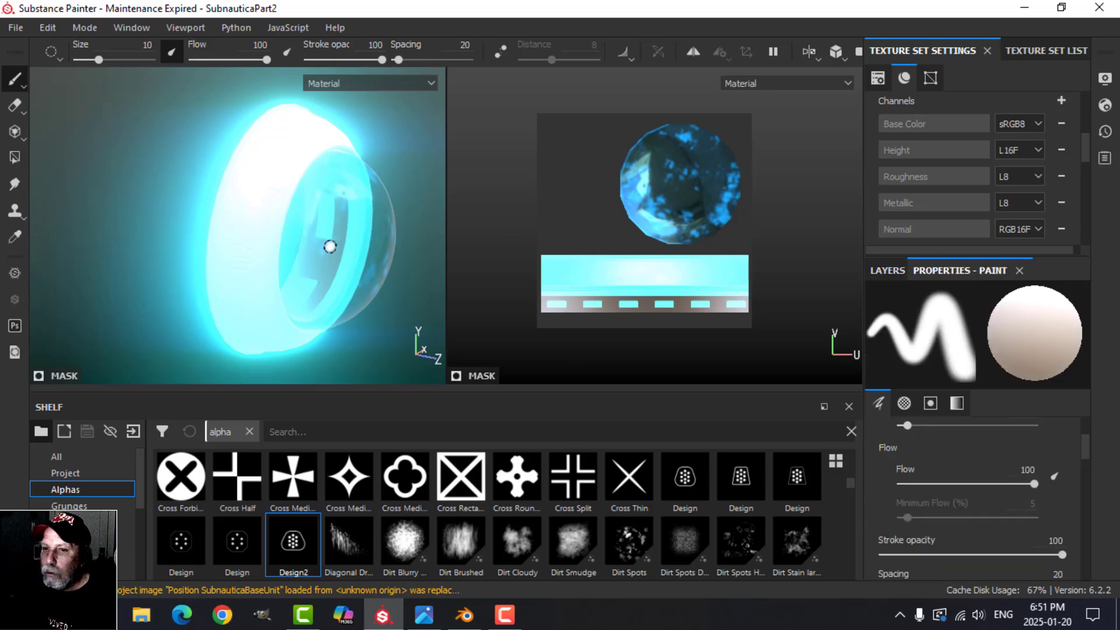
pyautogui.click(15, 158)
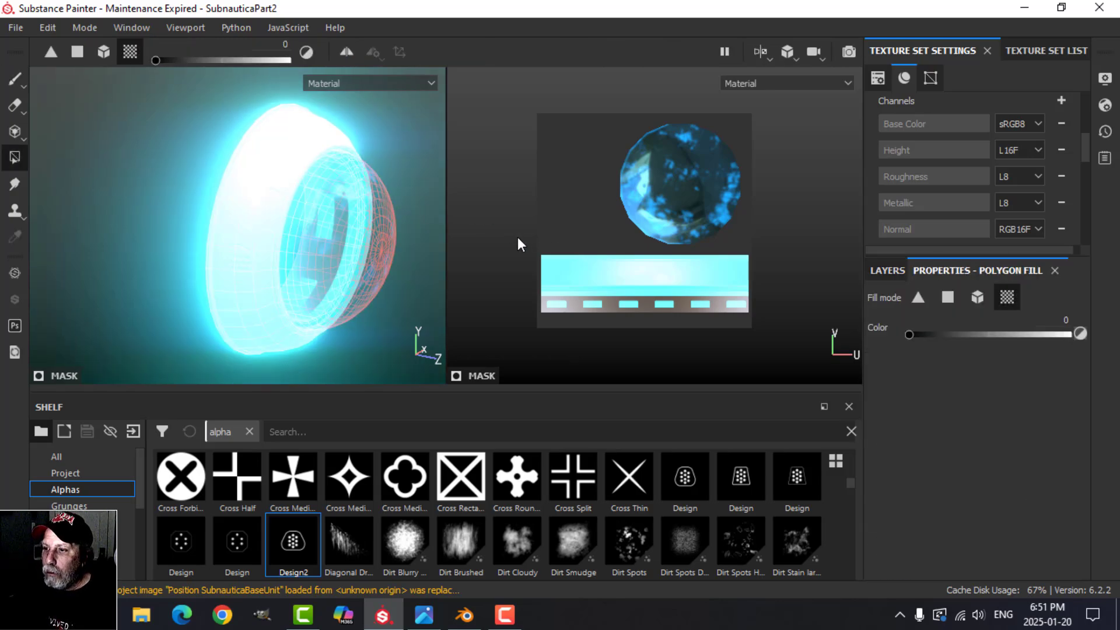
pyautogui.moveTo(541, 256); pyautogui.dragTo(743, 278)
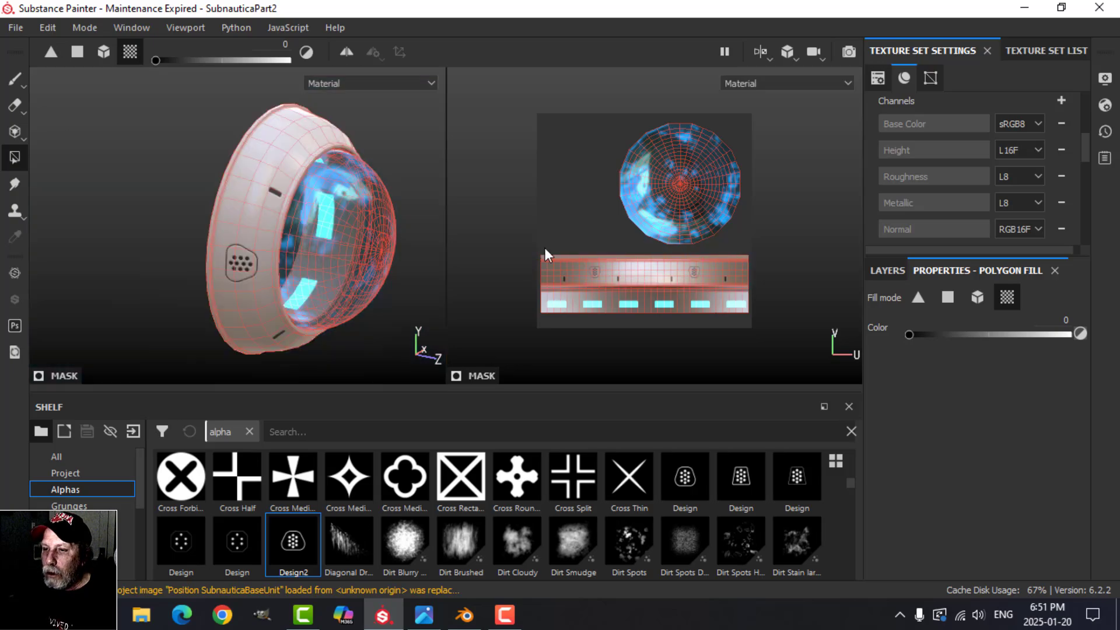
pyautogui.click(15, 79)
pyautogui.keyDown('alt'); pyautogui.moveTo(313, 243); pyautogui.dragTo(354, 220); pyautogui.keyUp('alt')
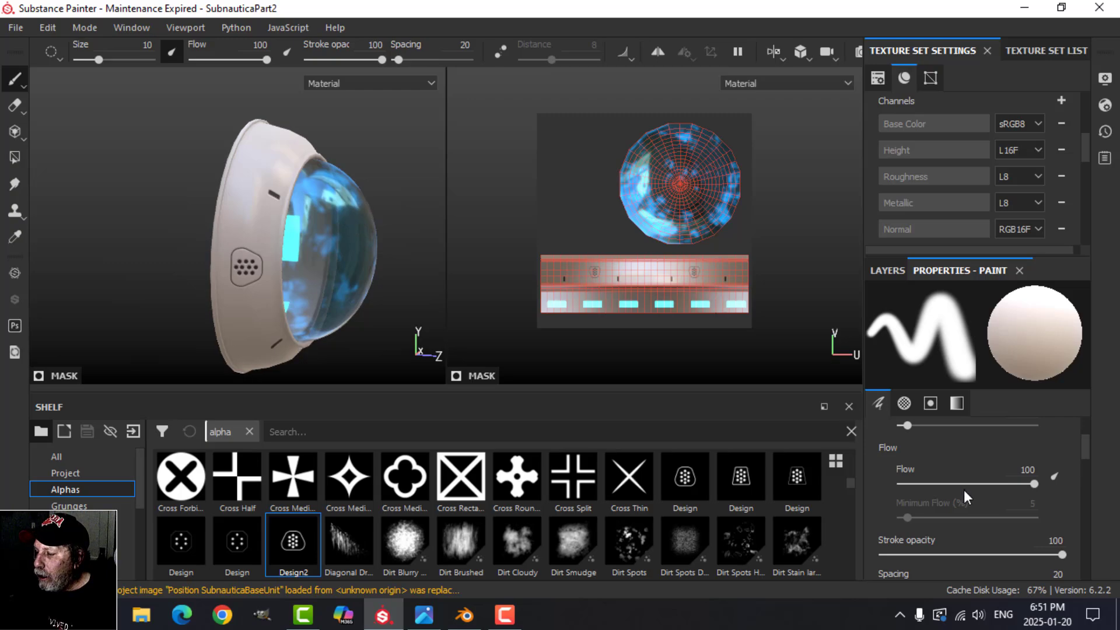
# Thin the light strips by setting the Tile Generator's Size Y to 0.23
pyautogui.click(889, 270)
pyautogui.click(968, 441)
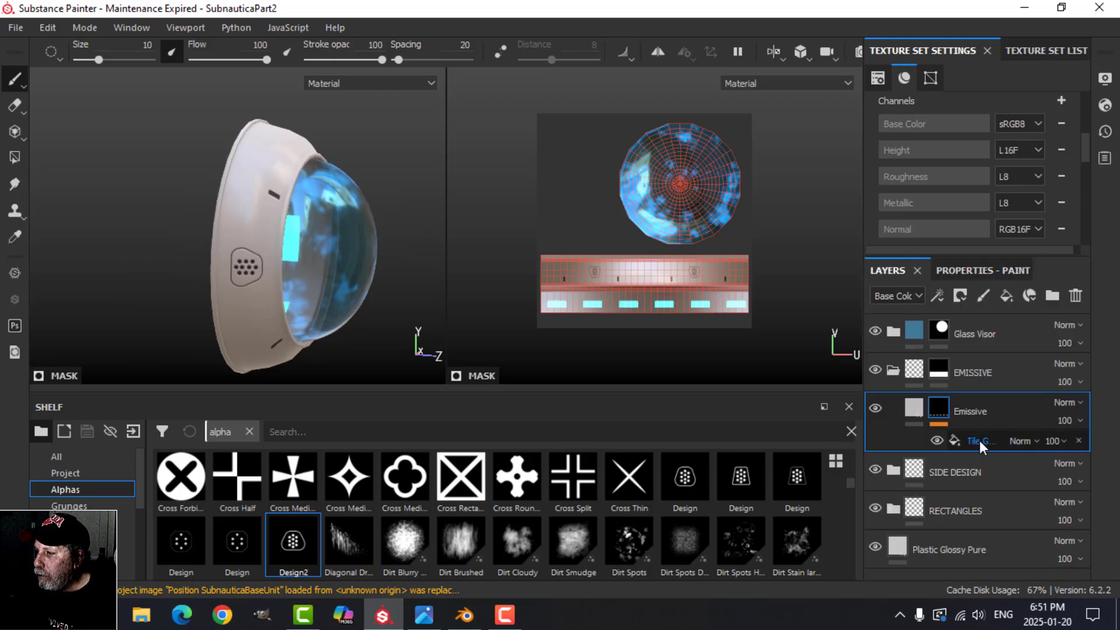
pyautogui.click(959, 274)
pyautogui.scroll(-8, 985, 495)
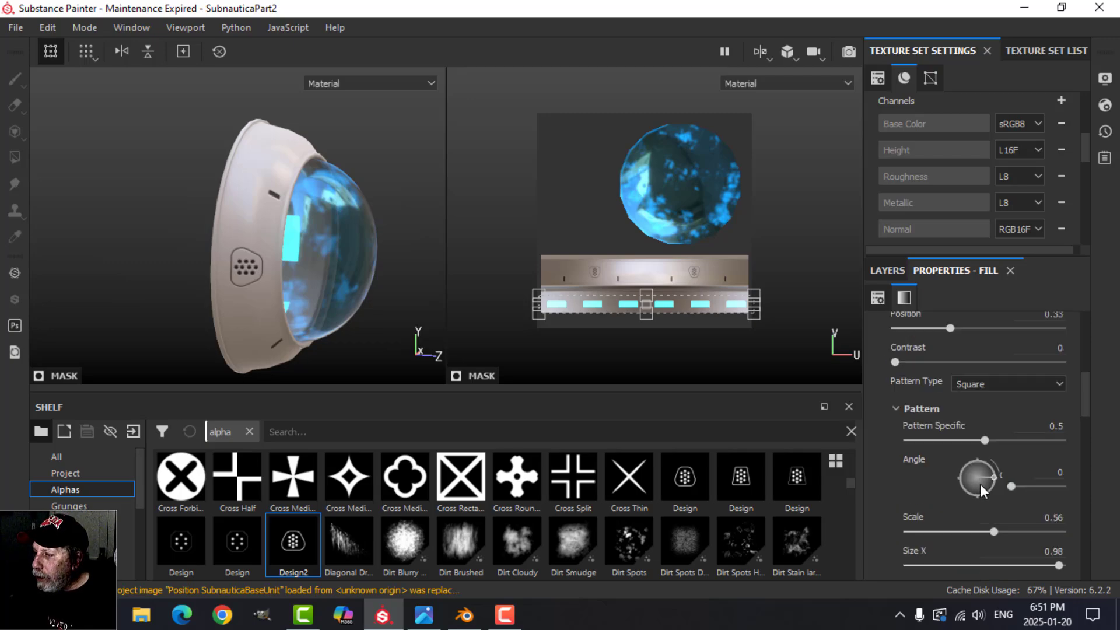
pyautogui.scroll(-3, 980, 484)
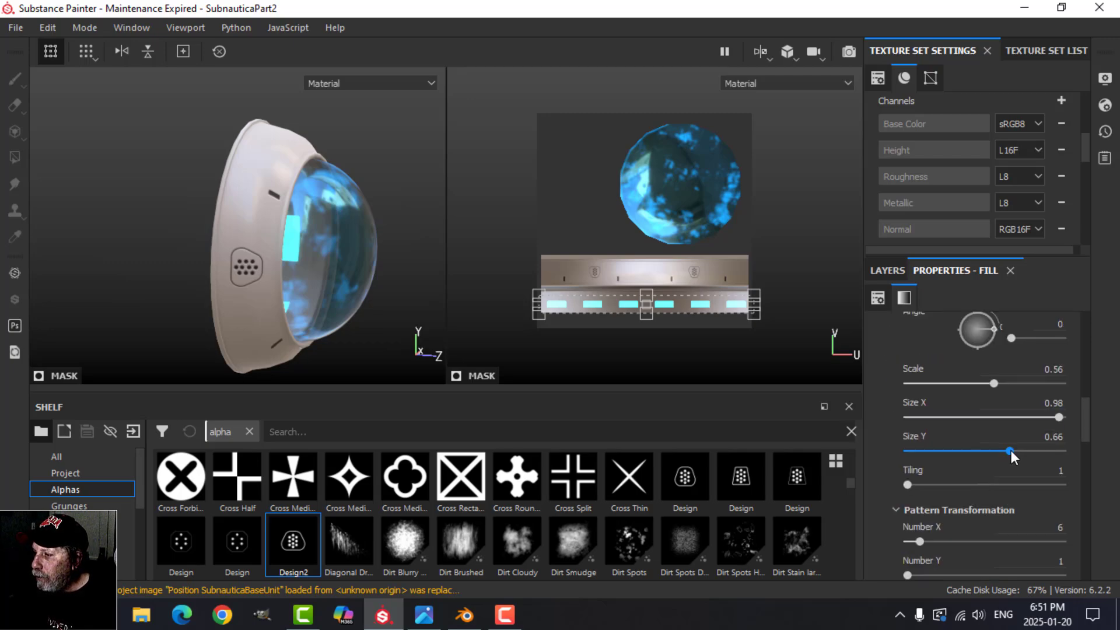
pyautogui.moveTo(1010, 452); pyautogui.dragTo(943, 450)
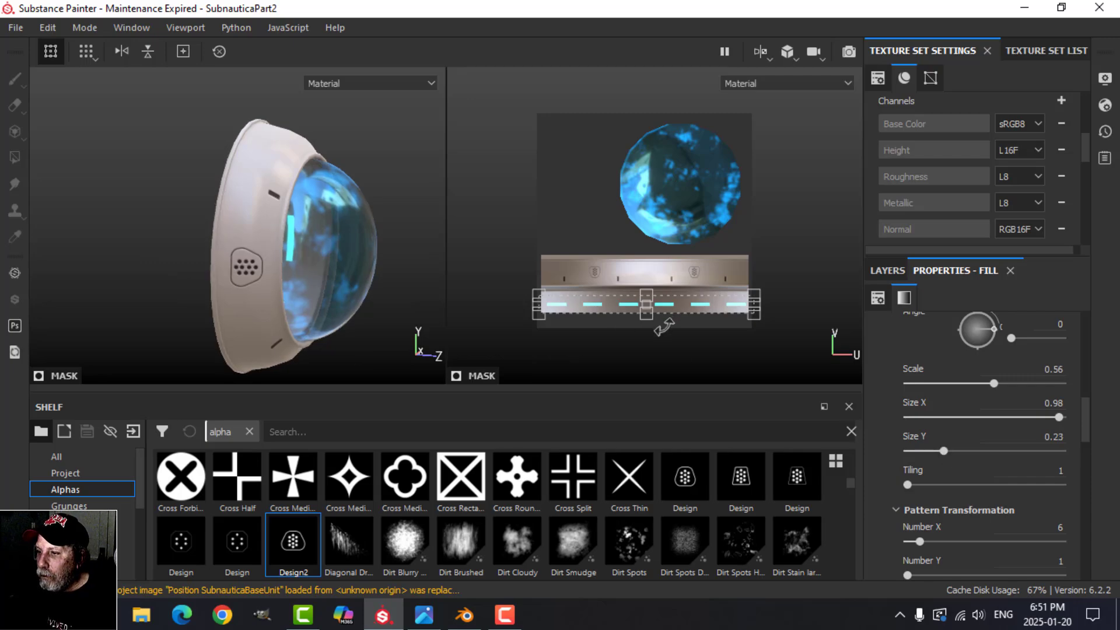
# Shift the Tile Generator's projection box toward the upper edge of the ring's inner UV strip and reduce its height
pyautogui.scroll(2, 664, 327)
pyautogui.scroll(2, 407, 305)
pyautogui.keyDown('alt'); pyautogui.moveTo(362, 250); pyautogui.dragTo(323, 259); pyautogui.keyUp('alt')
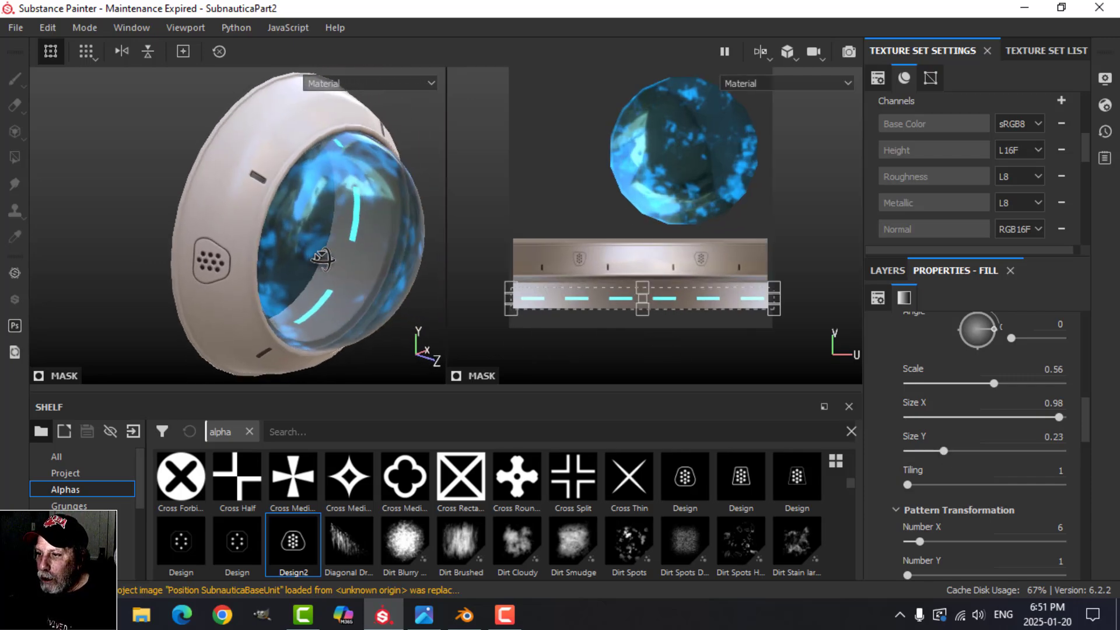
pyautogui.scroll(4, 749, 342)
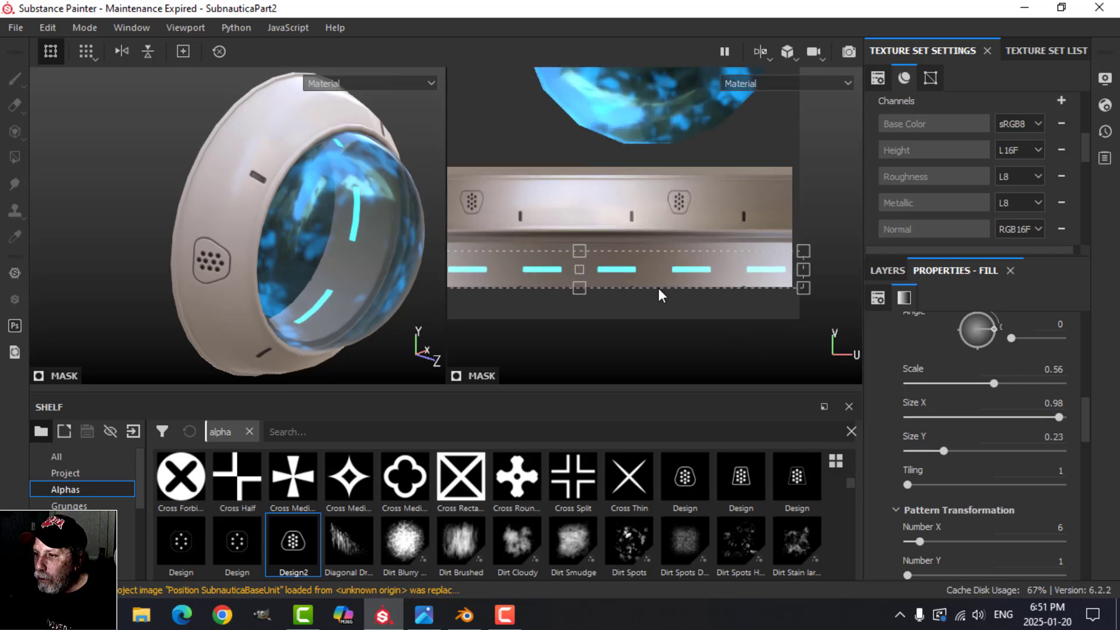
pyautogui.moveTo(578, 250); pyautogui.dragTo(578, 238)
pyautogui.moveTo(578, 290); pyautogui.dragTo(576, 265)
pyautogui.keyDown('alt'); pyautogui.moveTo(371, 268); pyautogui.dragTo(502, 294); pyautogui.keyUp('alt')
# Add a Blur filter above the Tile Generator fill in the Emissive layer's mask
pyautogui.click(887, 270)
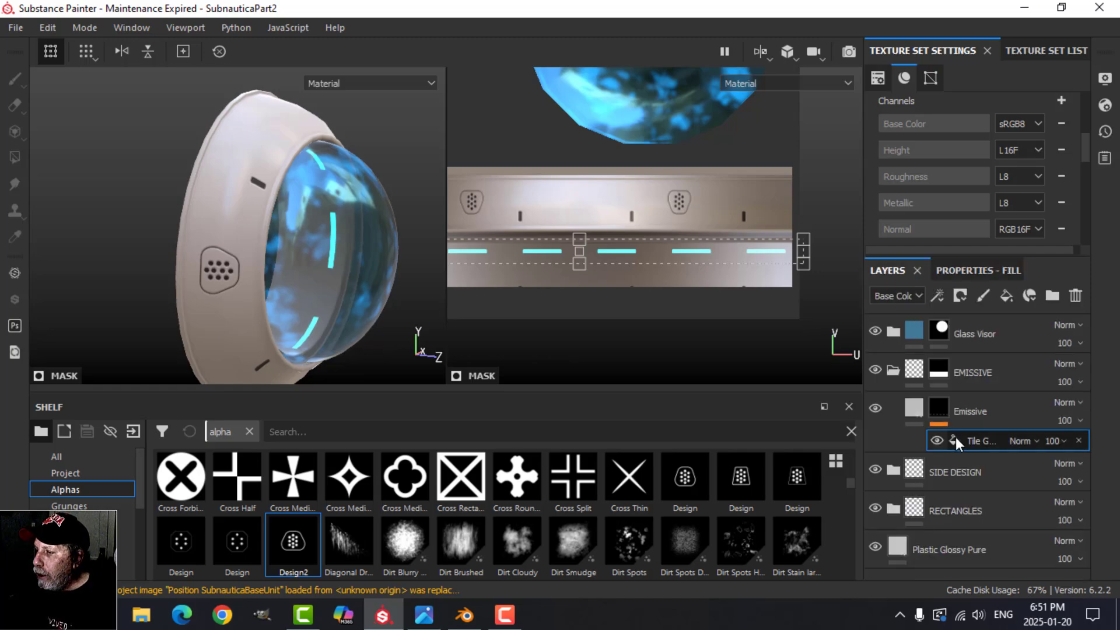
pyautogui.click(939, 294)
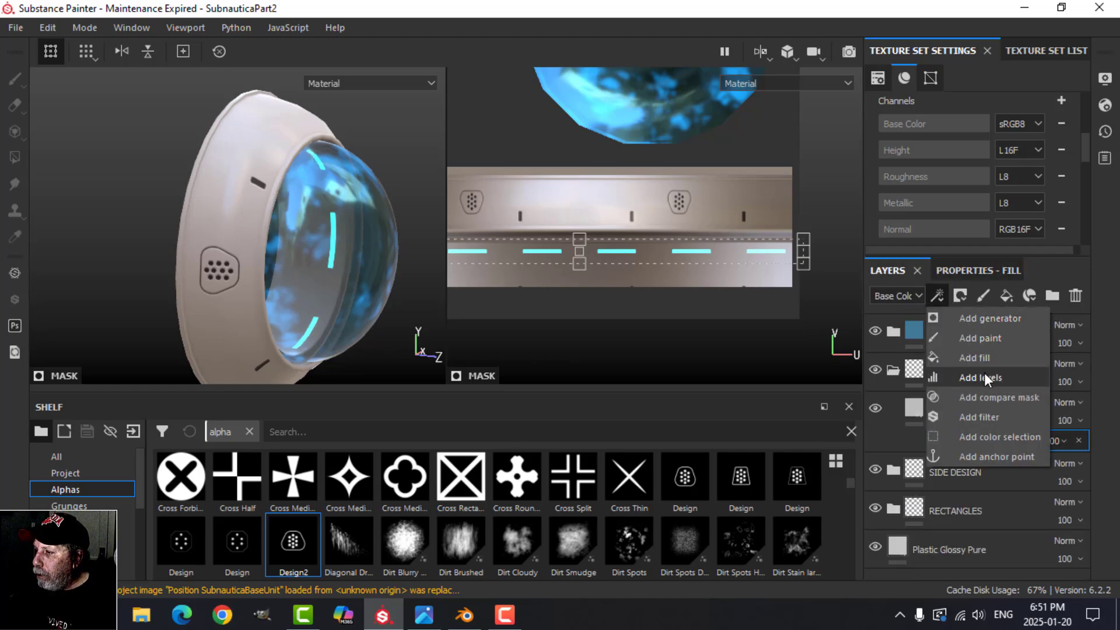
pyautogui.click(994, 415)
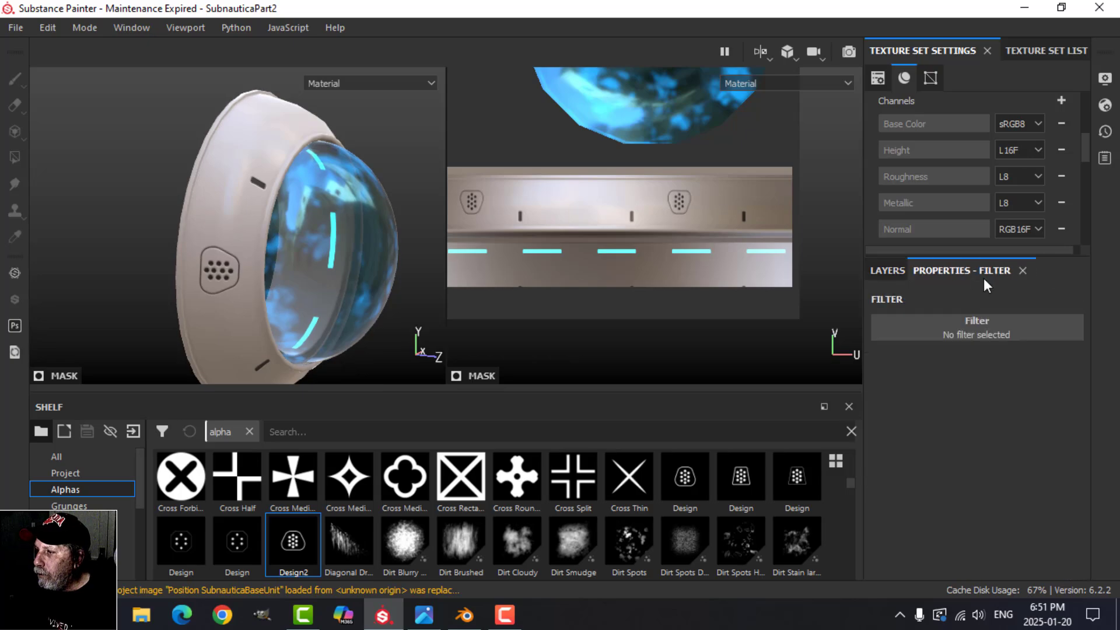
pyautogui.click(980, 322)
pyautogui.click(1037, 380)
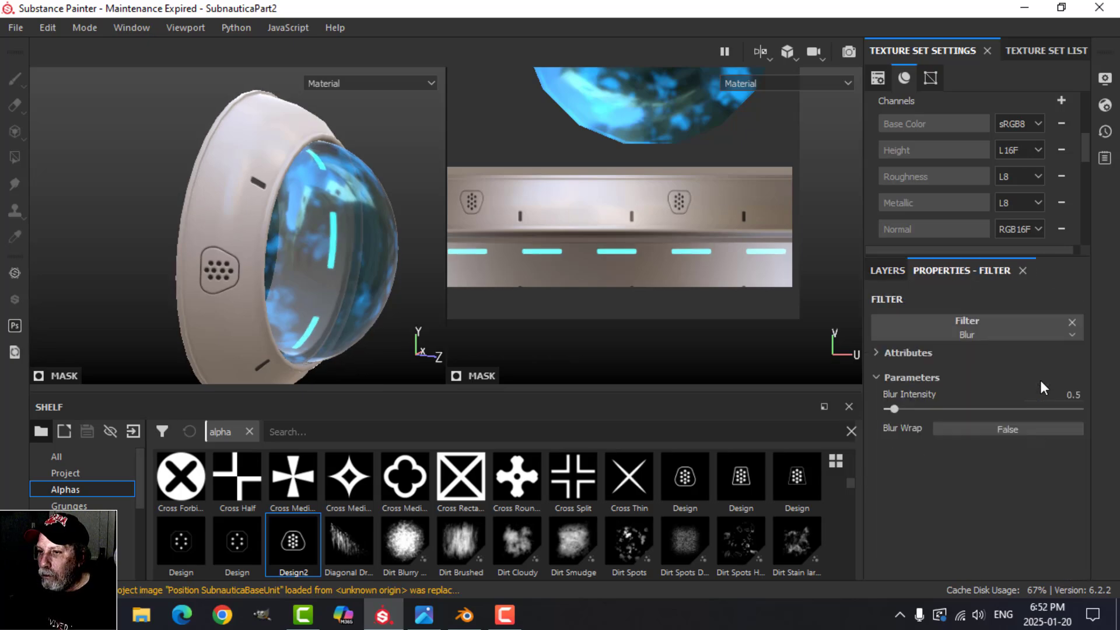
# Show only the 3D viewport in orthographic view and compare the ring's inner lights with the reference image
pyautogui.keyDown('alt'); pyautogui.moveTo(416, 301); pyautogui.dragTo(406, 260); pyautogui.keyUp('alt')
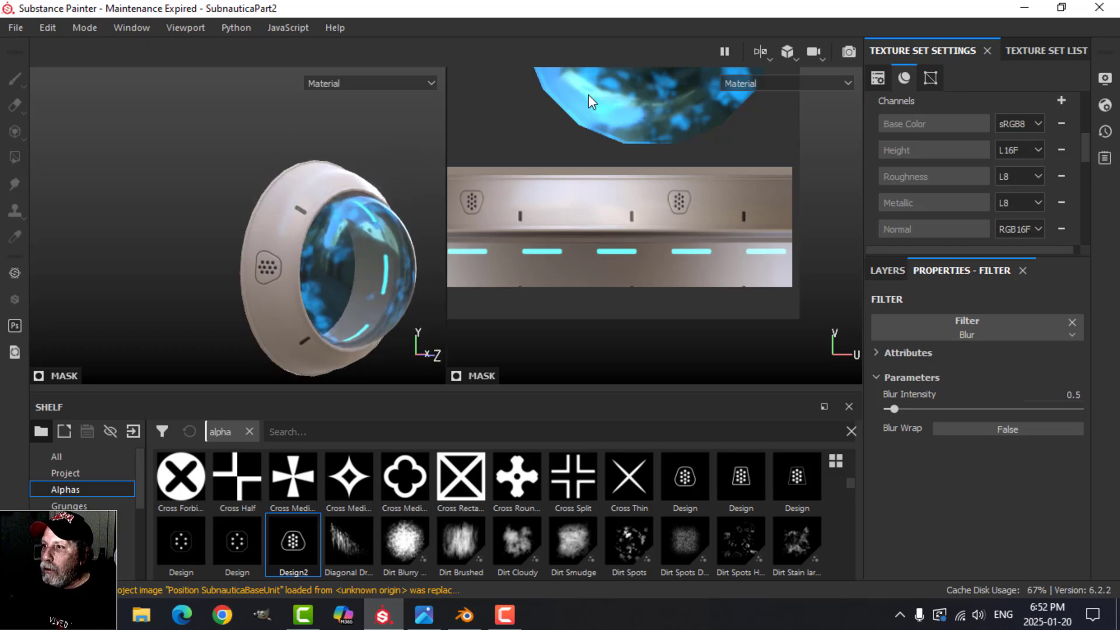
pyautogui.click(760, 54)
pyautogui.click(812, 93)
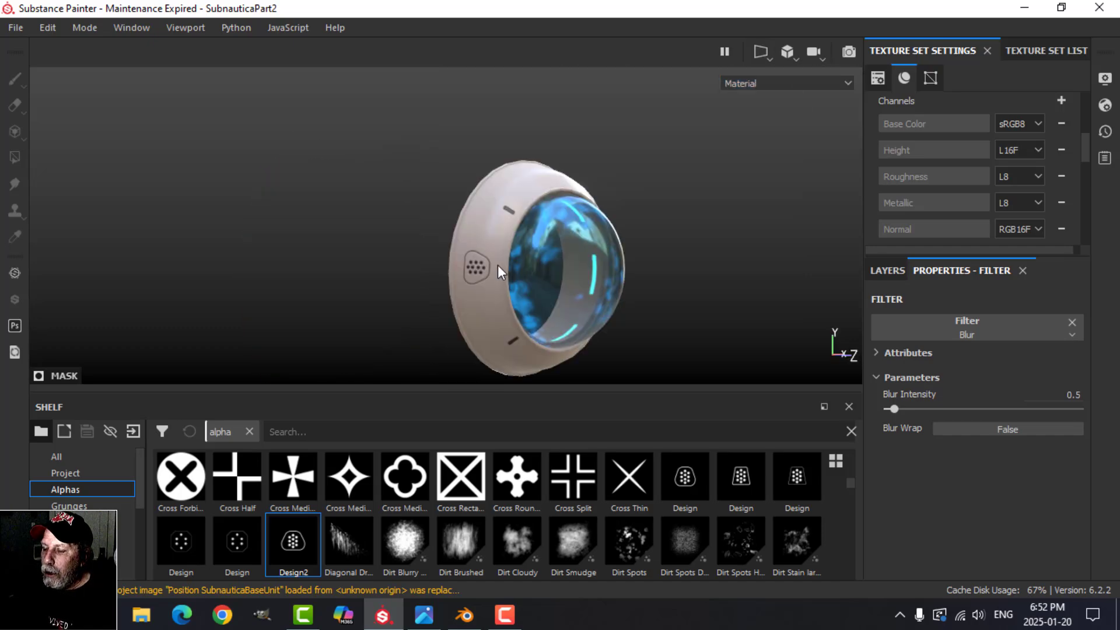
pyautogui.scroll(1, 557, 269)
pyautogui.keyDown('alt'); pyautogui.moveTo(568, 267); pyautogui.dragTo(540, 236, button='middle'); pyautogui.keyUp('alt')
pyautogui.click(796, 52)
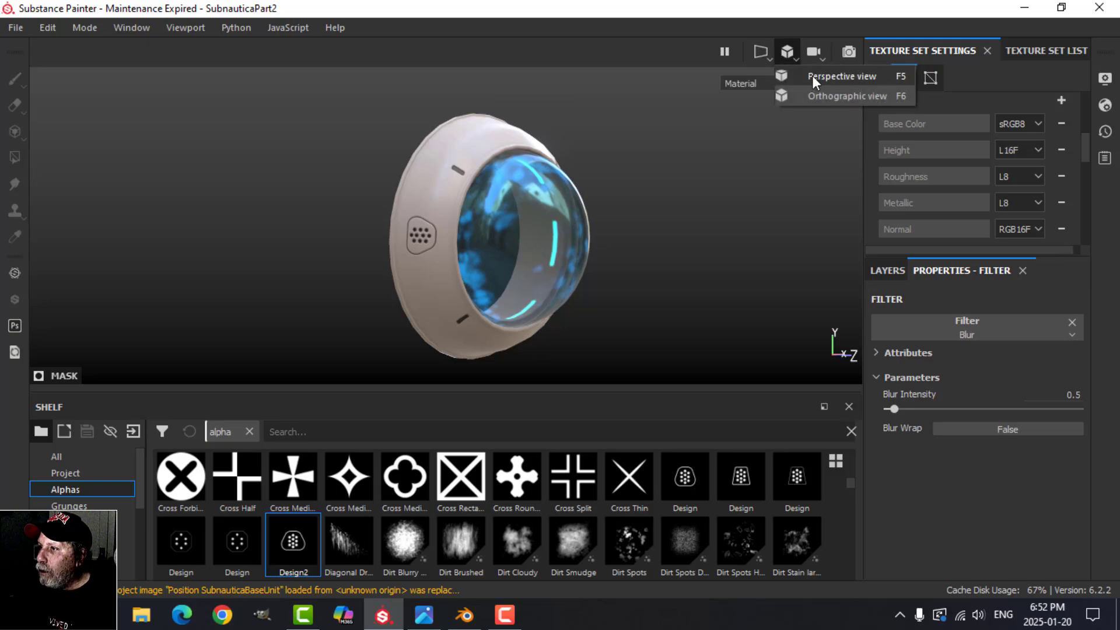
pyautogui.click(822, 93)
pyautogui.keyDown('alt'); pyautogui.moveTo(621, 233); pyautogui.dragTo(353, 222); pyautogui.keyUp('alt')
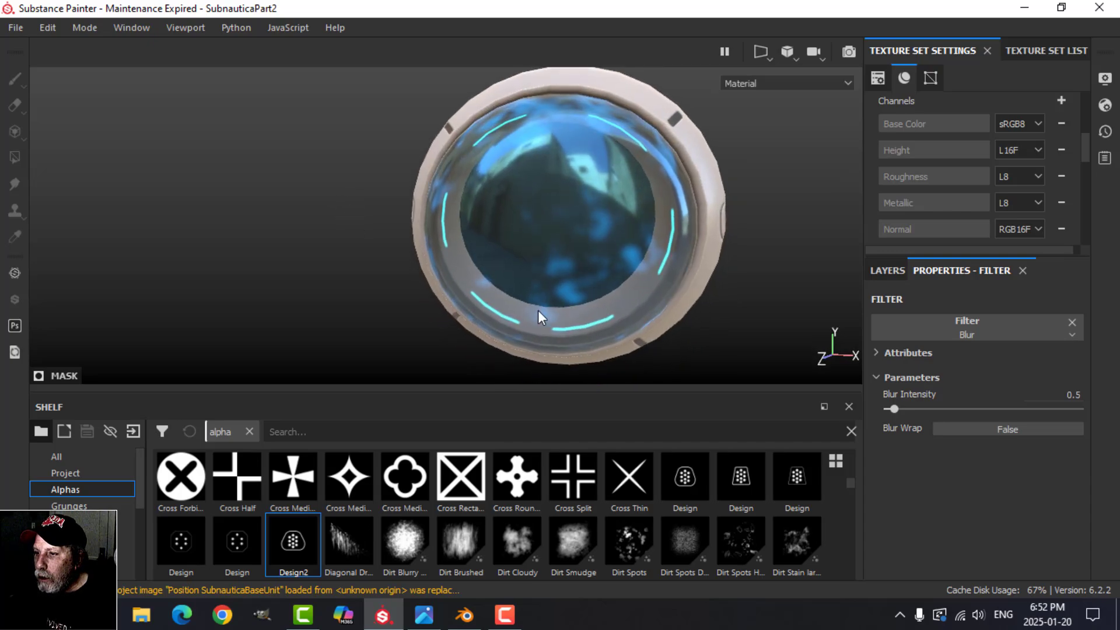
pyautogui.keyDown('alt'); pyautogui.moveTo(513, 287); pyautogui.dragTo(682, 288); pyautogui.keyUp('alt')
pyautogui.click(438, 616)
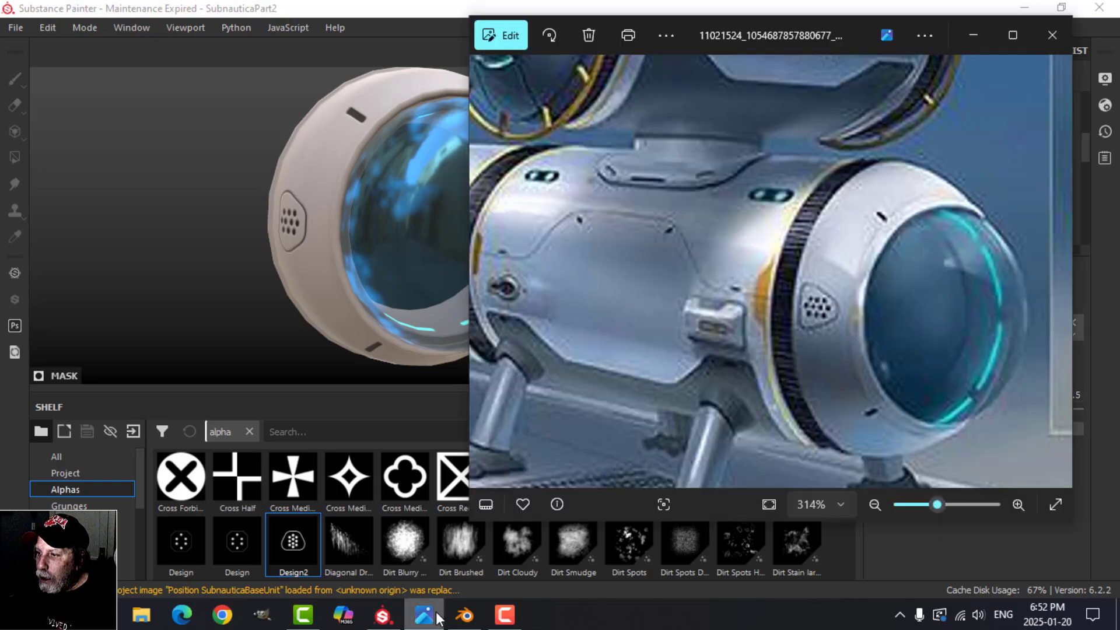
pyautogui.click(383, 615)
# Lengthen the ring's light strips by setting the Scale of the Tile Generator fill in the Emissive mask to 1
pyautogui.click(886, 270)
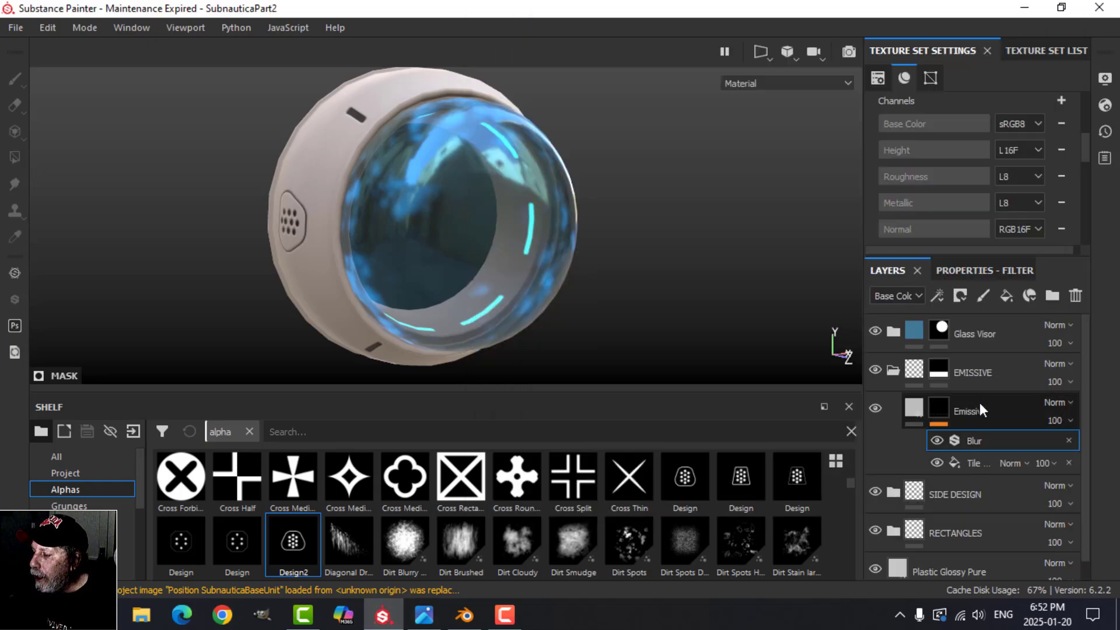
pyautogui.click(968, 463)
pyautogui.click(971, 271)
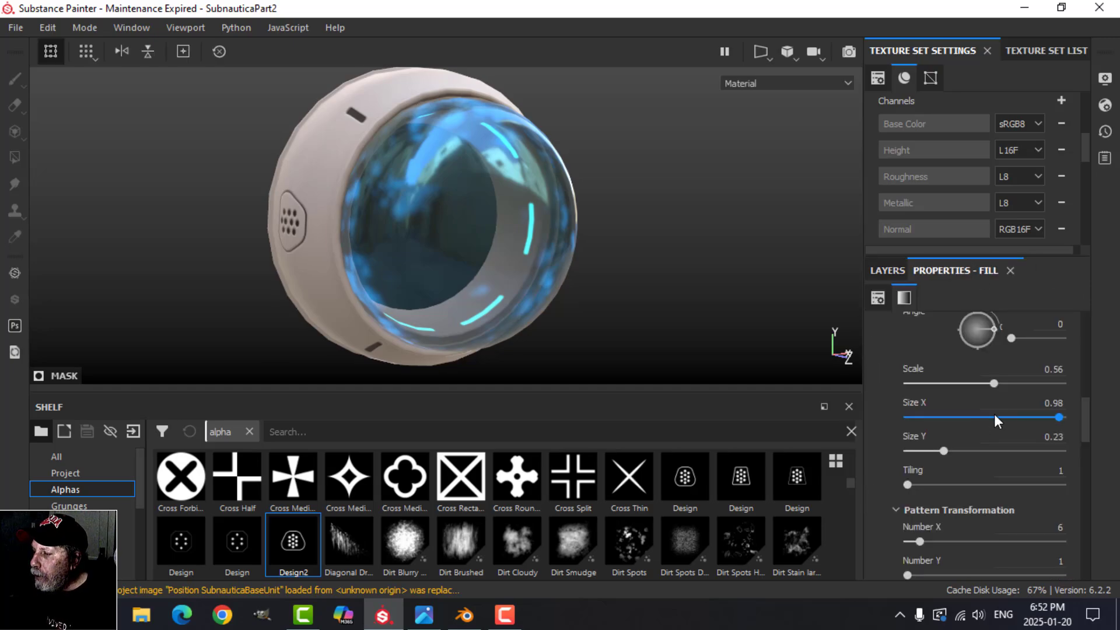
pyautogui.moveTo(999, 384); pyautogui.dragTo(1051, 384)
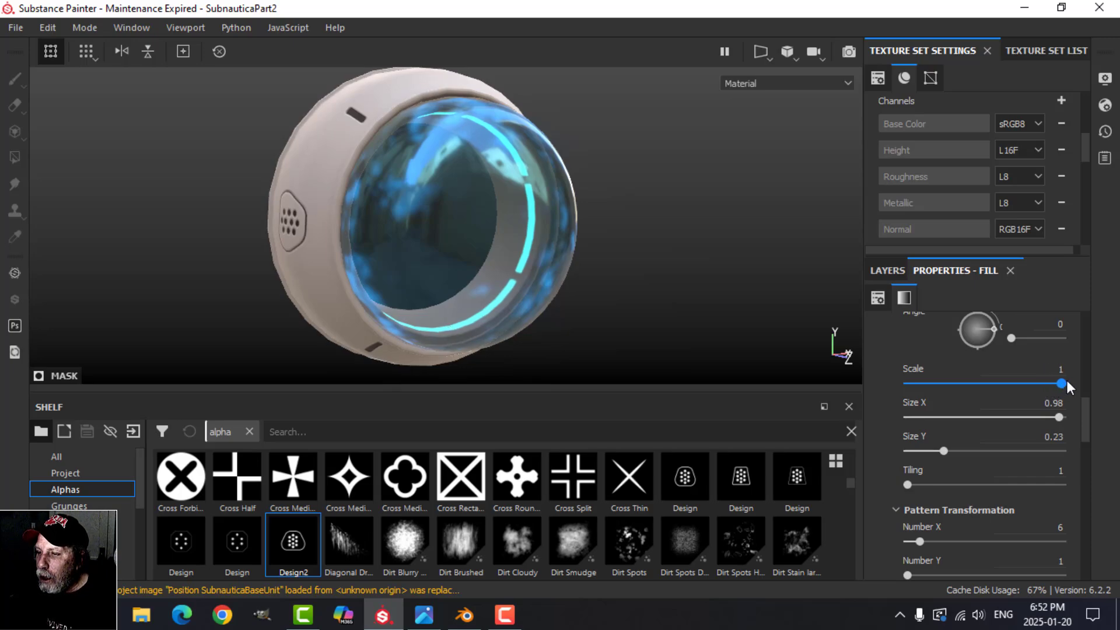
pyautogui.moveTo(1066, 380); pyautogui.dragTo(1066, 380)
# Thin the light strips by setting the Tile Generator's Size Y to 0.13
pyautogui.keyDown('alt'); pyautogui.moveTo(619, 259); pyautogui.dragTo(737, 292); pyautogui.keyUp('alt')
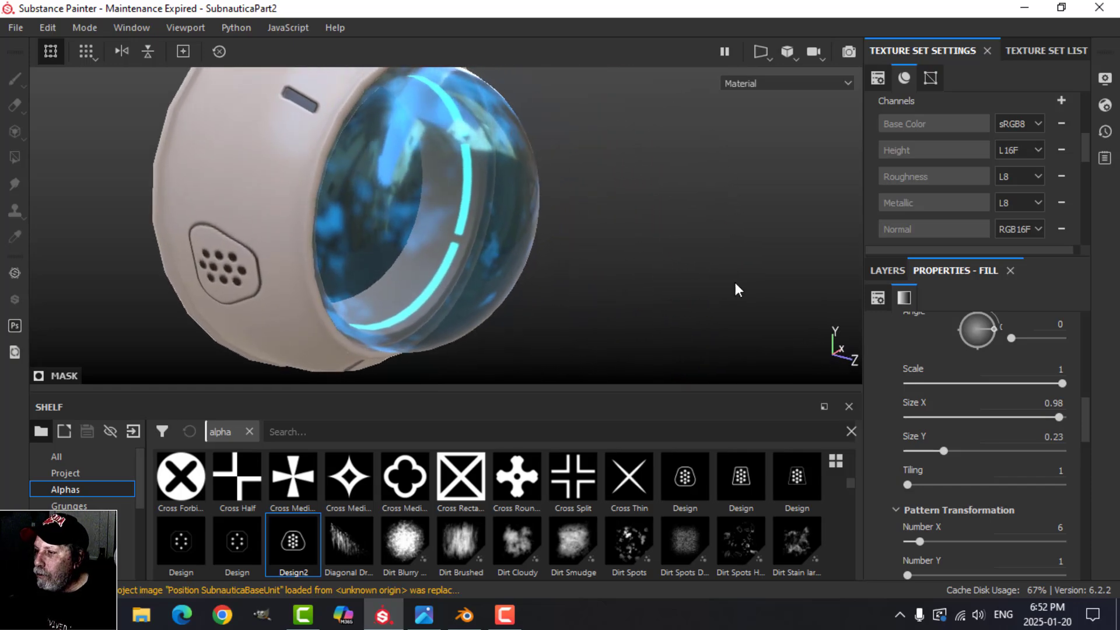
pyautogui.moveTo(945, 454); pyautogui.dragTo(928, 452)
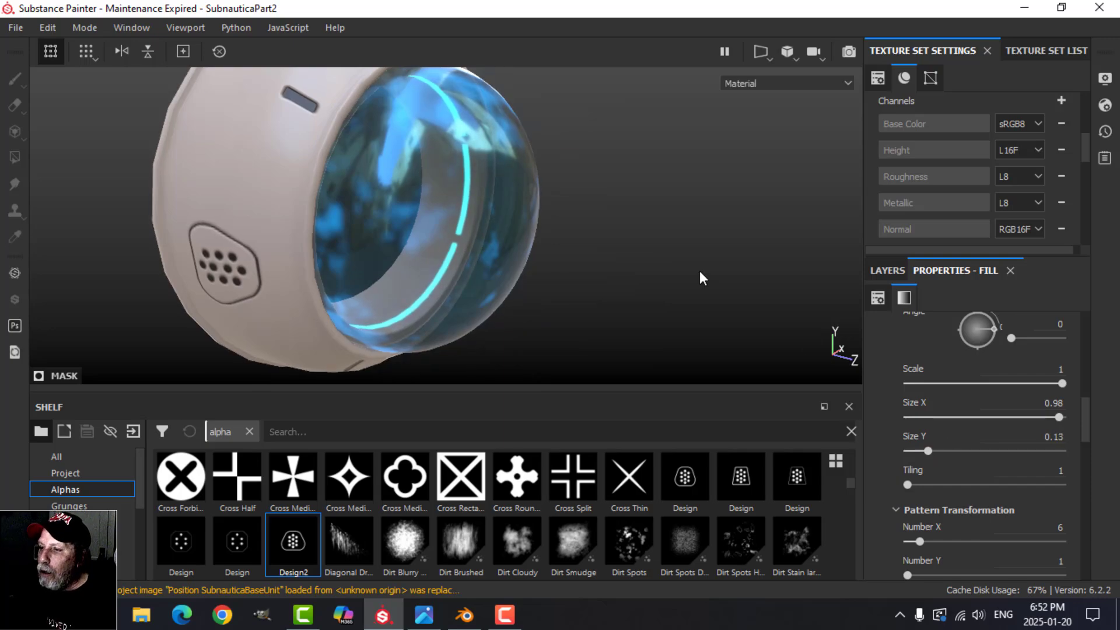
pyautogui.keyDown('alt'); pyautogui.moveTo(700, 274); pyautogui.dragTo(574, 297); pyautogui.keyUp('alt')
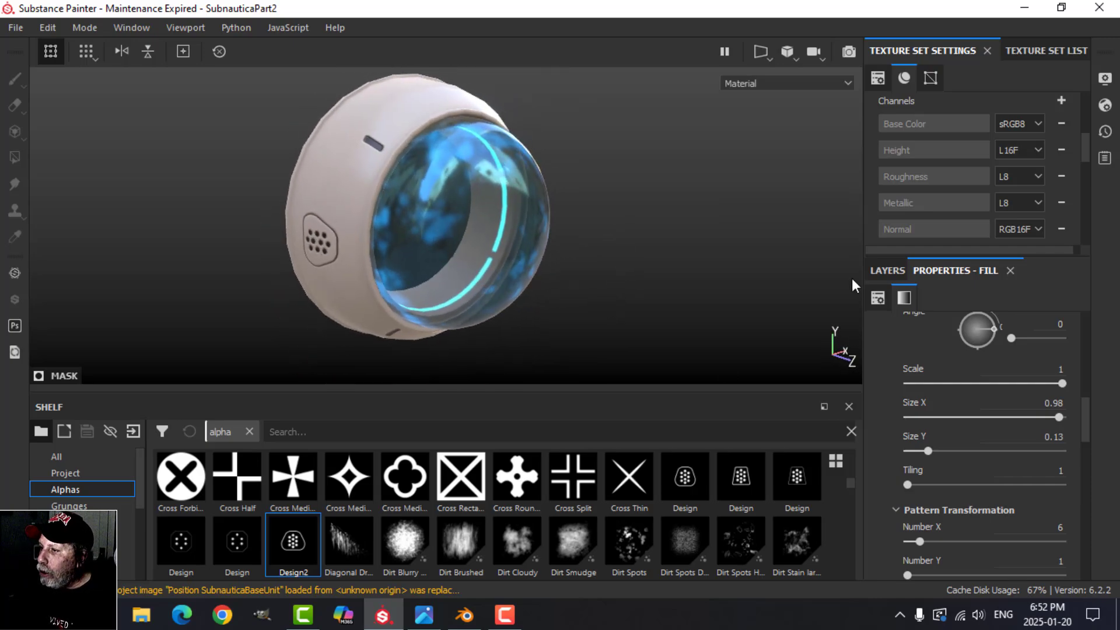
# Hide the Glowing Edges layer inside the Glass Visor folder and collapse the folder
pyautogui.click(887, 270)
pyautogui.scroll(2, 898, 338)
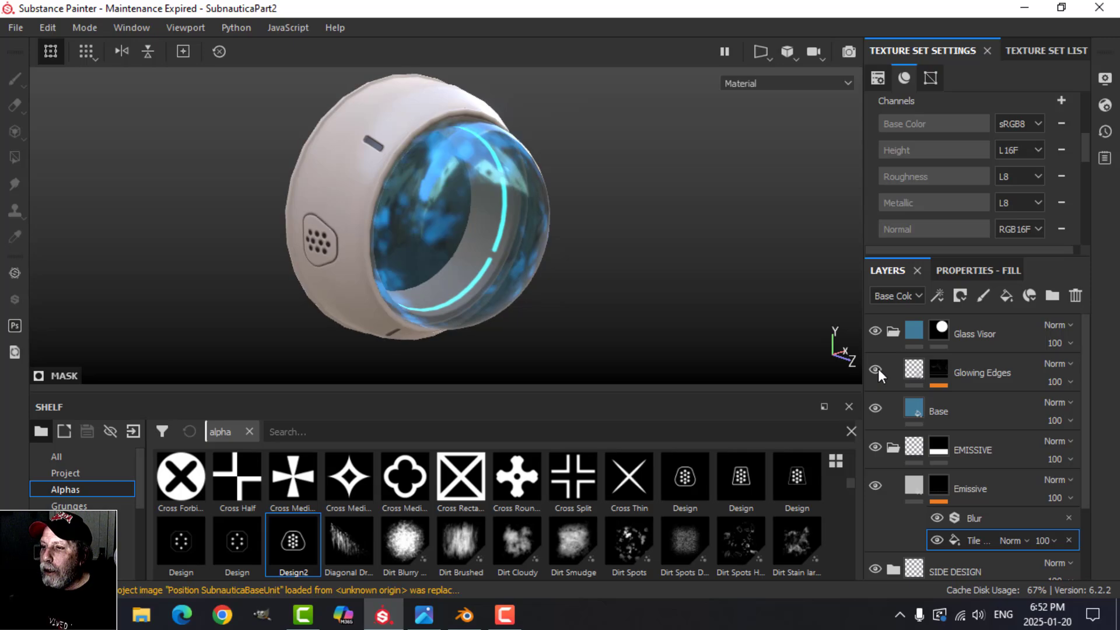
pyautogui.click(878, 368)
pyautogui.keyDown('alt'); pyautogui.moveTo(753, 317); pyautogui.dragTo(569, 274); pyautogui.keyUp('alt')
pyautogui.click(893, 332)
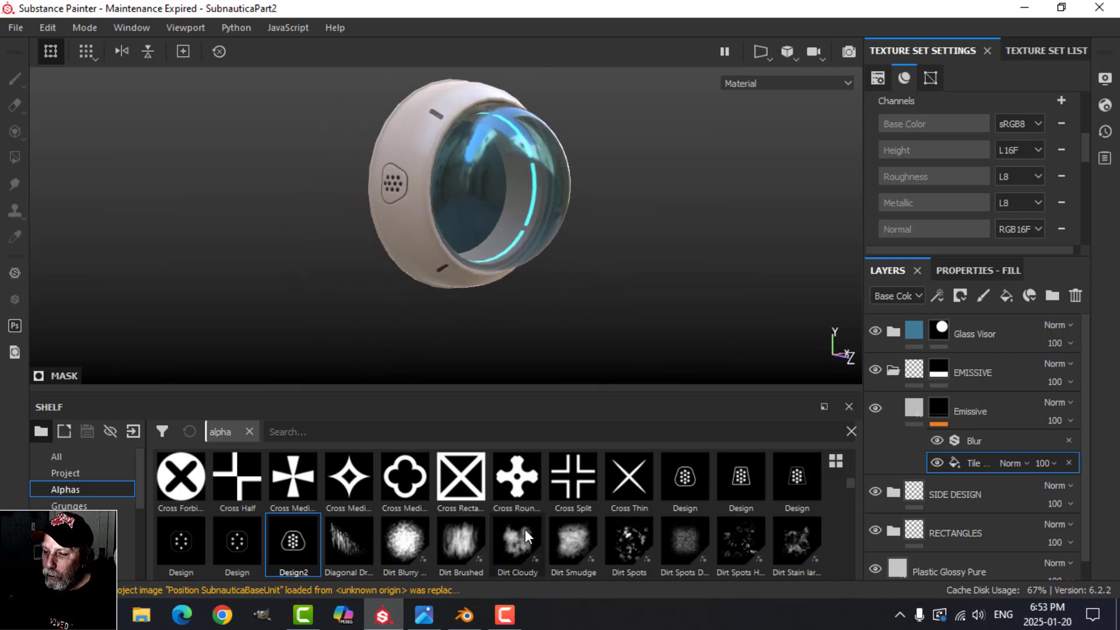
# Compare the visor and its inner light strips with the reference image from a similar angle
pyautogui.click(424, 615)
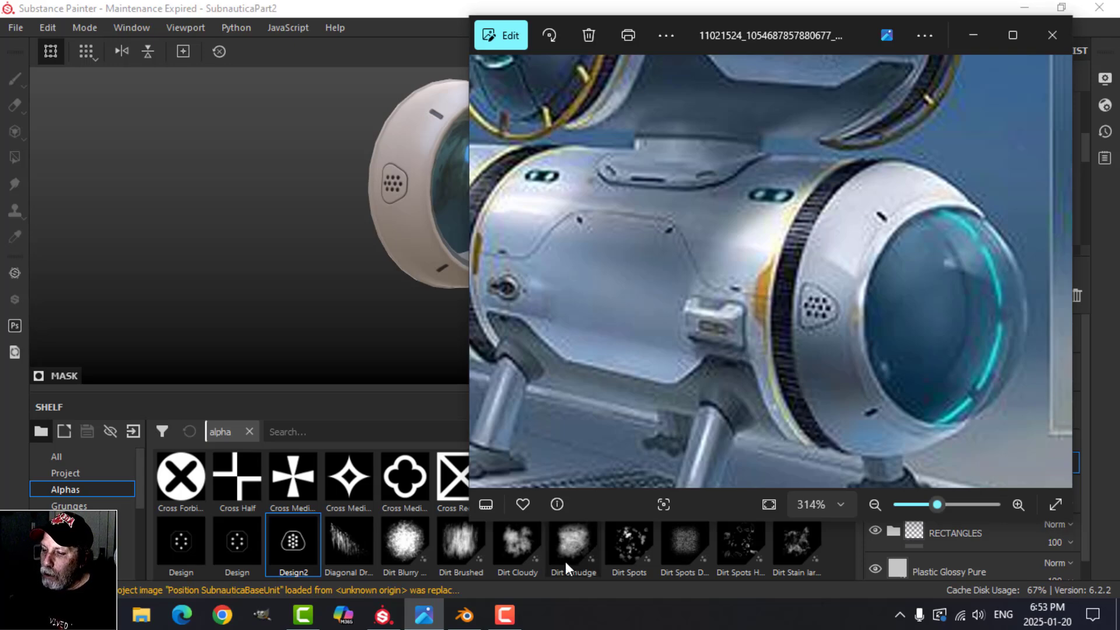
pyautogui.click(382, 615)
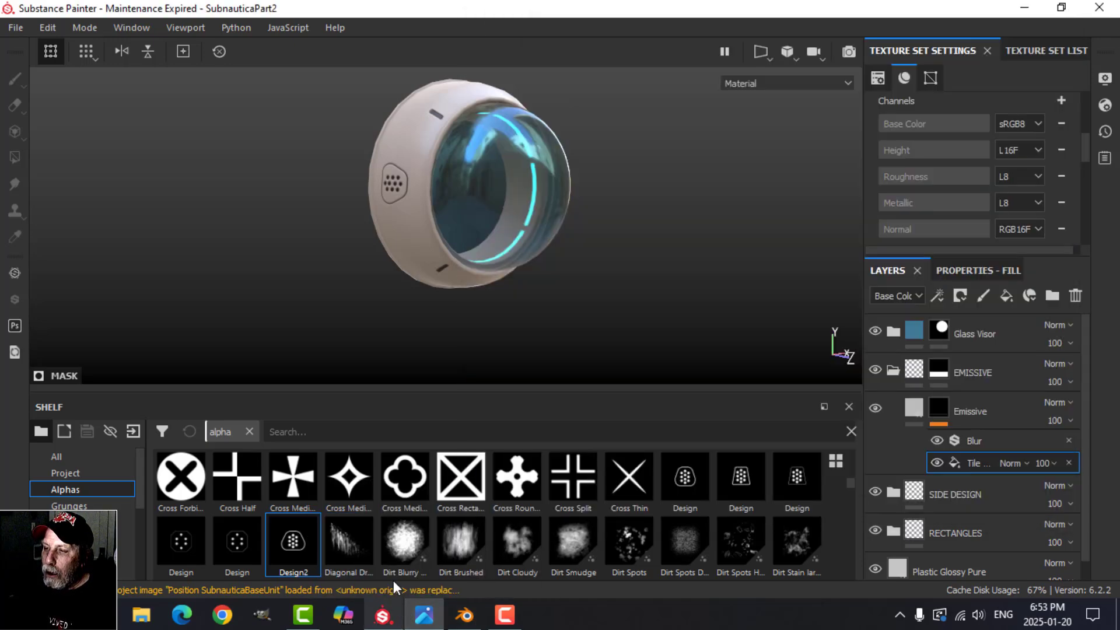
pyautogui.keyDown('alt'); pyautogui.moveTo(595, 170); pyautogui.dragTo(627, 242); pyautogui.keyUp('alt')
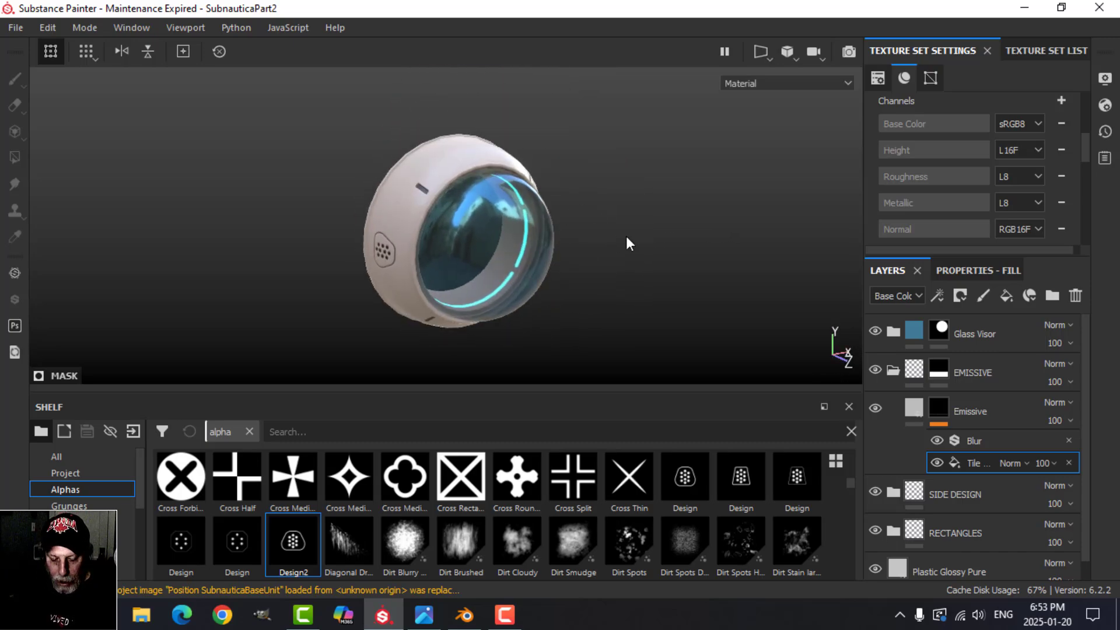
pyautogui.keyDown('alt'); pyautogui.moveTo(620, 210); pyautogui.dragTo(598, 231, button='middle'); pyautogui.keyUp('alt')
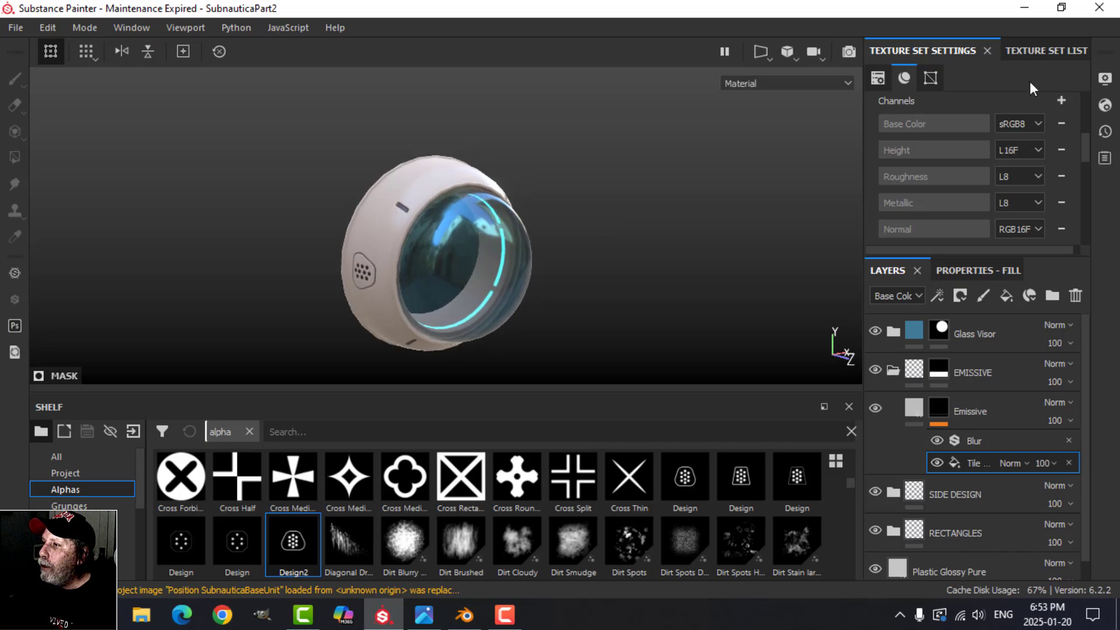
# Rename the SubnauticaBaseUnit texture set as SubnauticaFront
pyautogui.click(1056, 51)
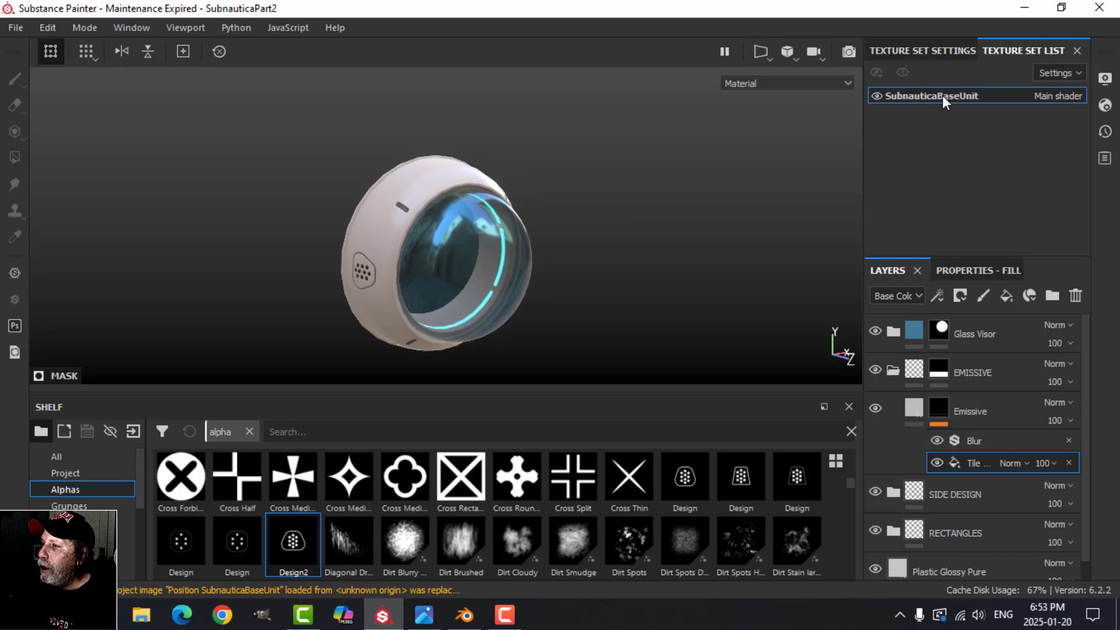
pyautogui.doubleClick(943, 96)
pyautogui.click(989, 98)
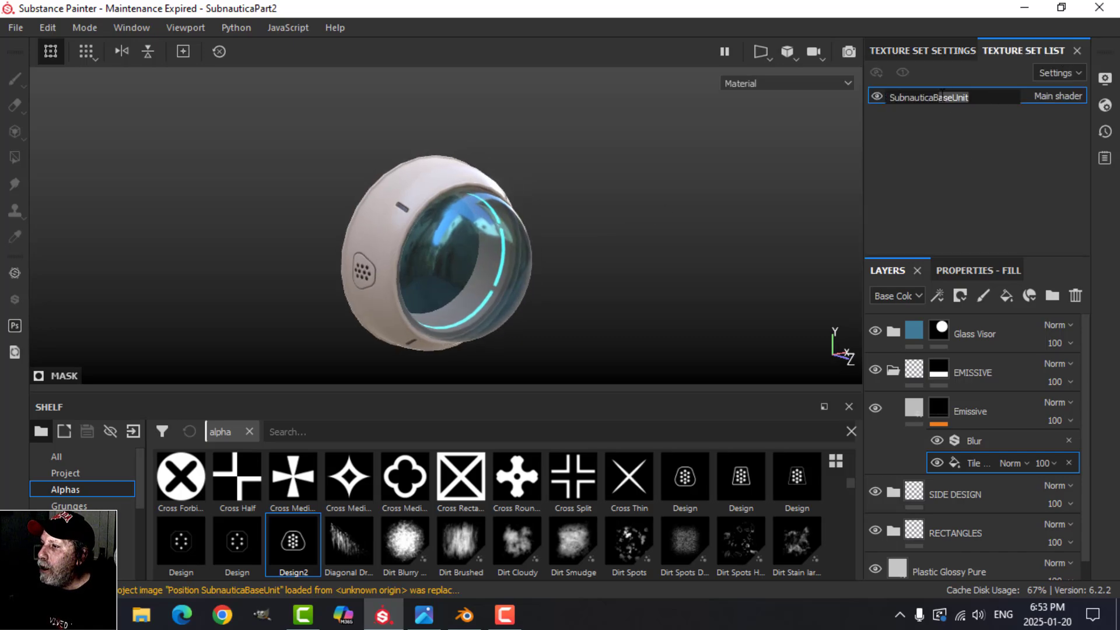
pyautogui.write('Front')
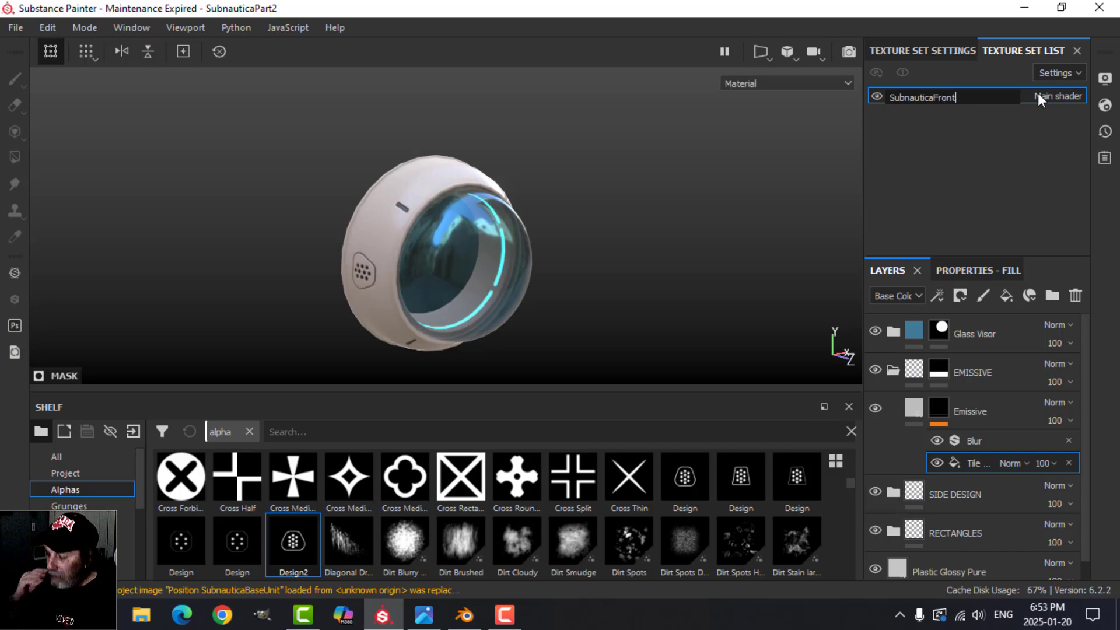
pyautogui.press('Return')
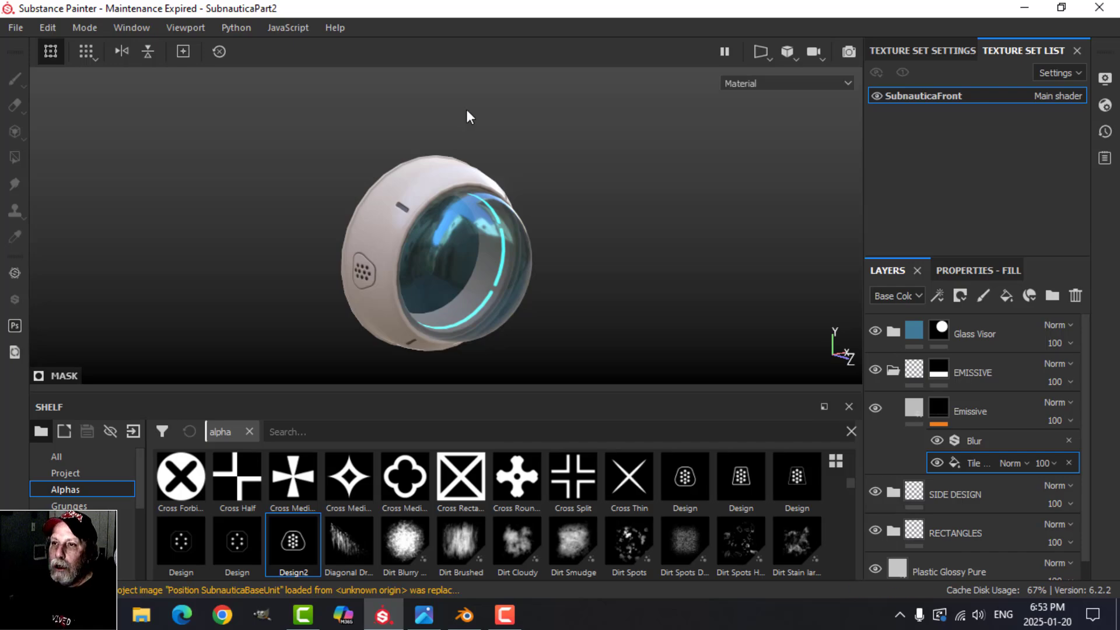
# Start a texture export and set its output template to PBR Metallic Roughness ShortName_2
pyautogui.click(13, 27)
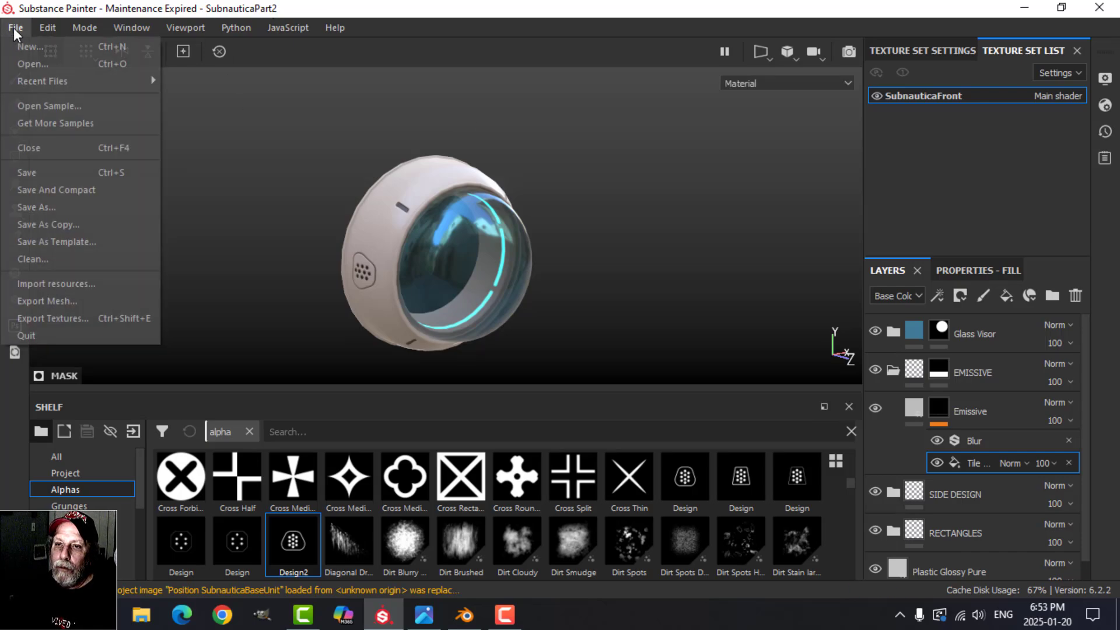
pyautogui.click(86, 317)
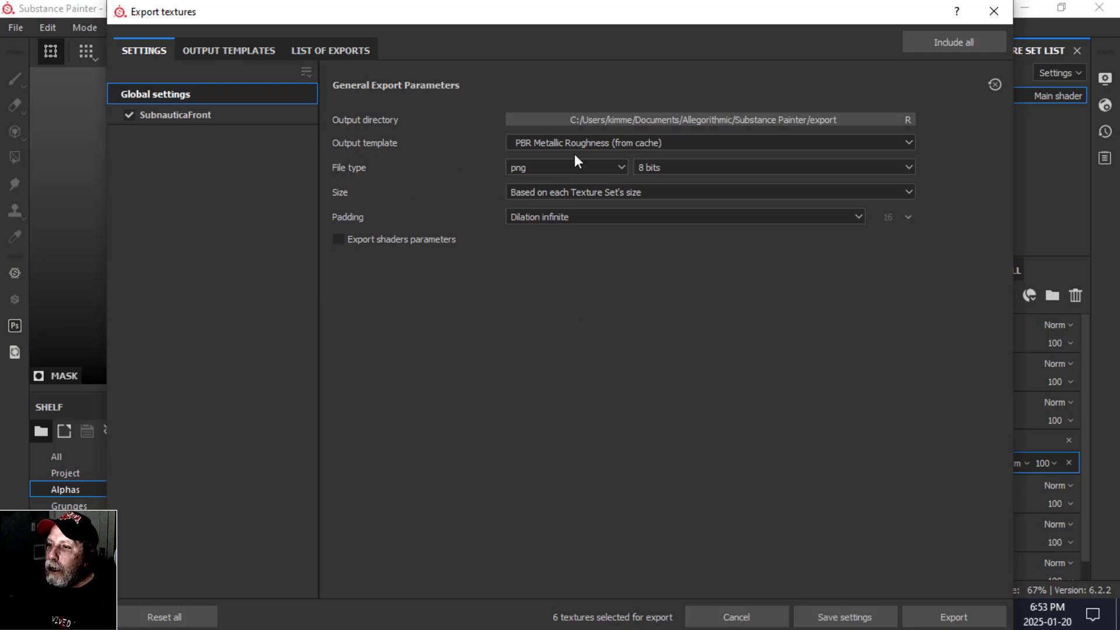
pyautogui.click(608, 141)
pyautogui.scroll(3, 694, 208)
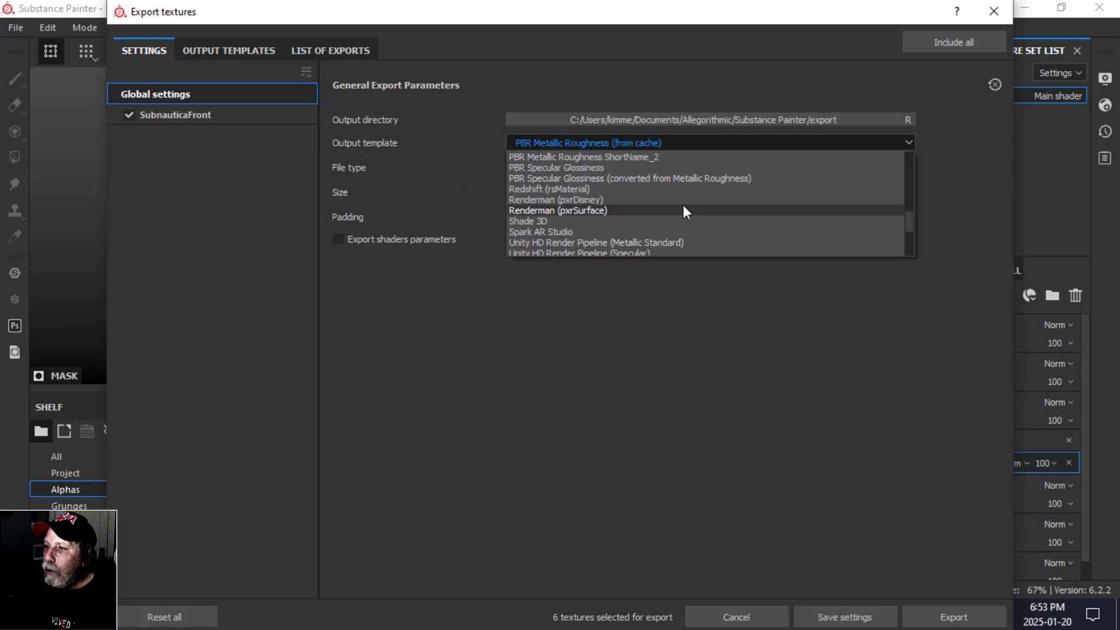
pyautogui.click(638, 156)
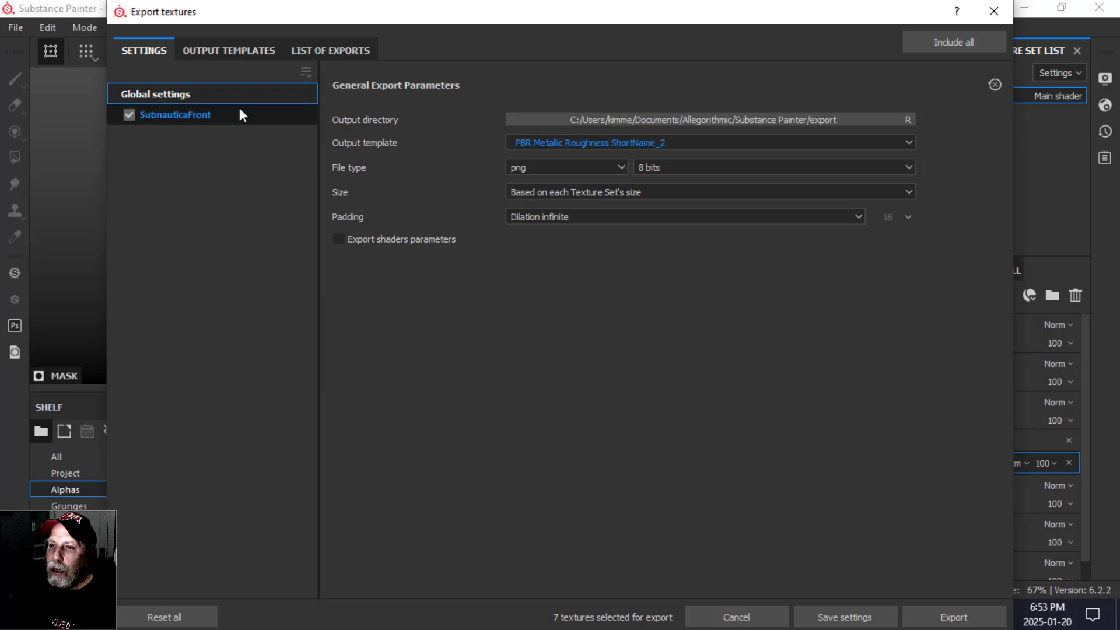
# Add an RGB output map to the PBR Metallic Roughness (folders or PSD groups) export preset
pyautogui.click(232, 52)
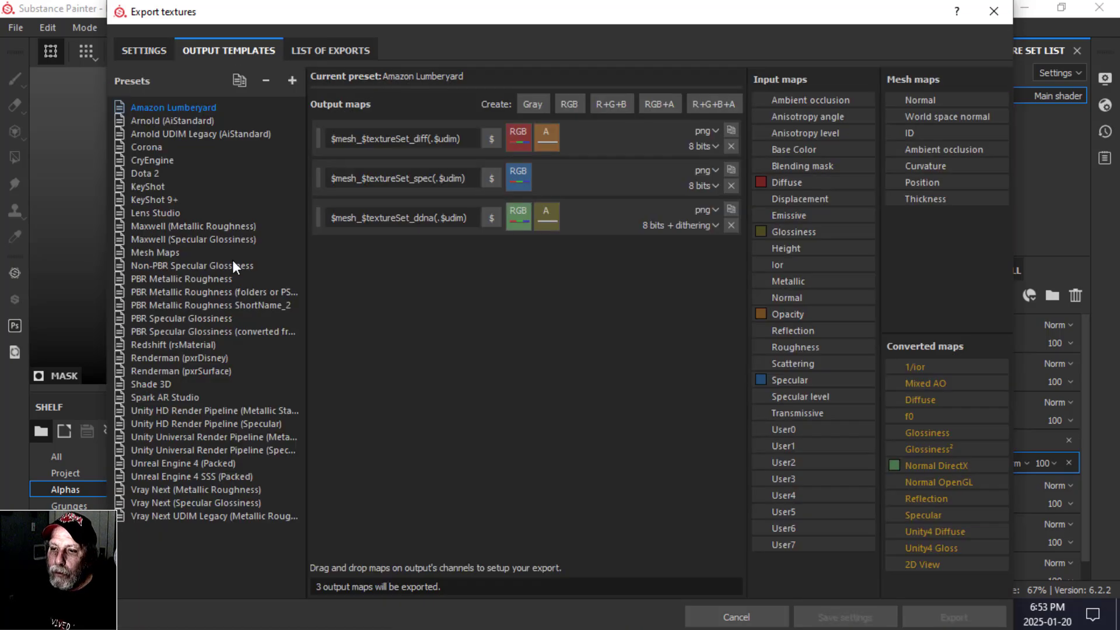
pyautogui.click(238, 291)
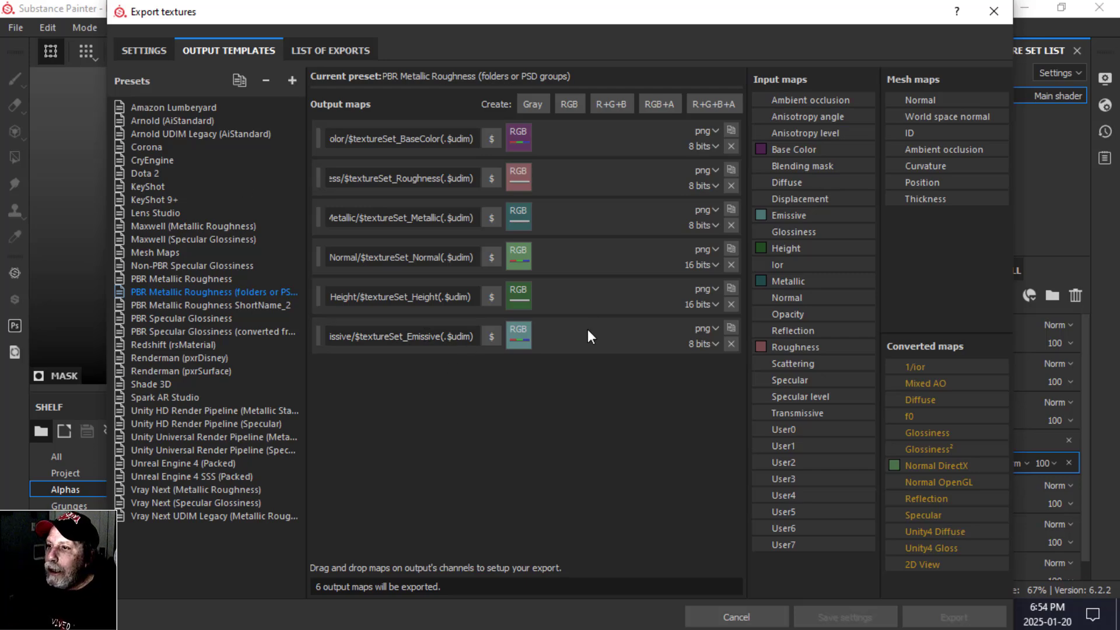
pyautogui.click(567, 104)
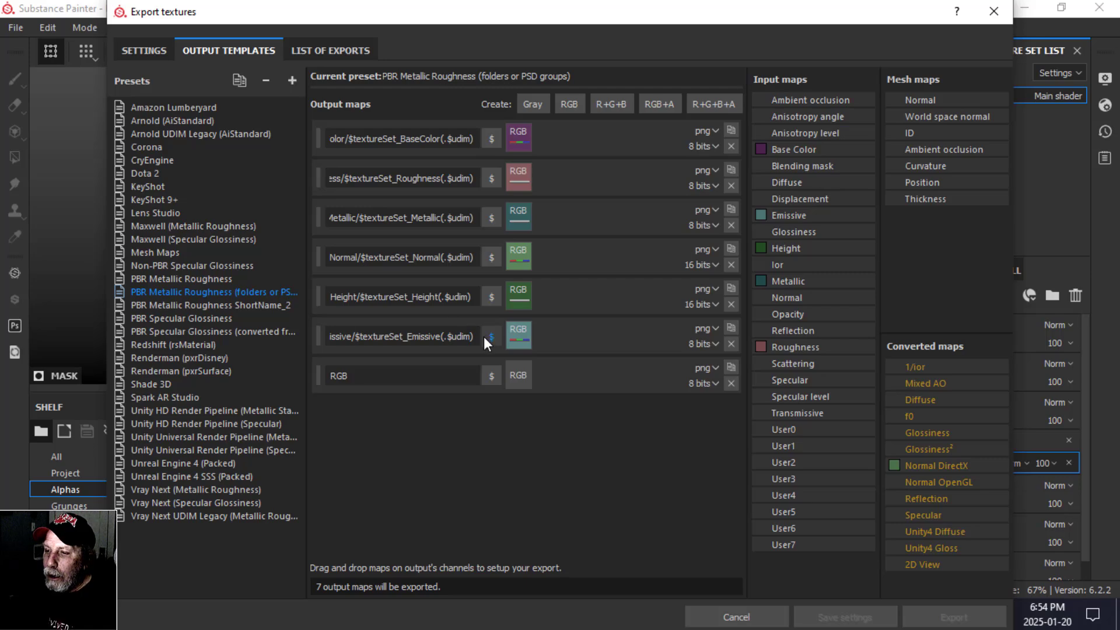
# Name the new map by copying the emissive map's name with Opacity as the suffix, and assign it the Opacity gray channel
pyautogui.moveTo(478, 338); pyautogui.dragTo(306, 341)
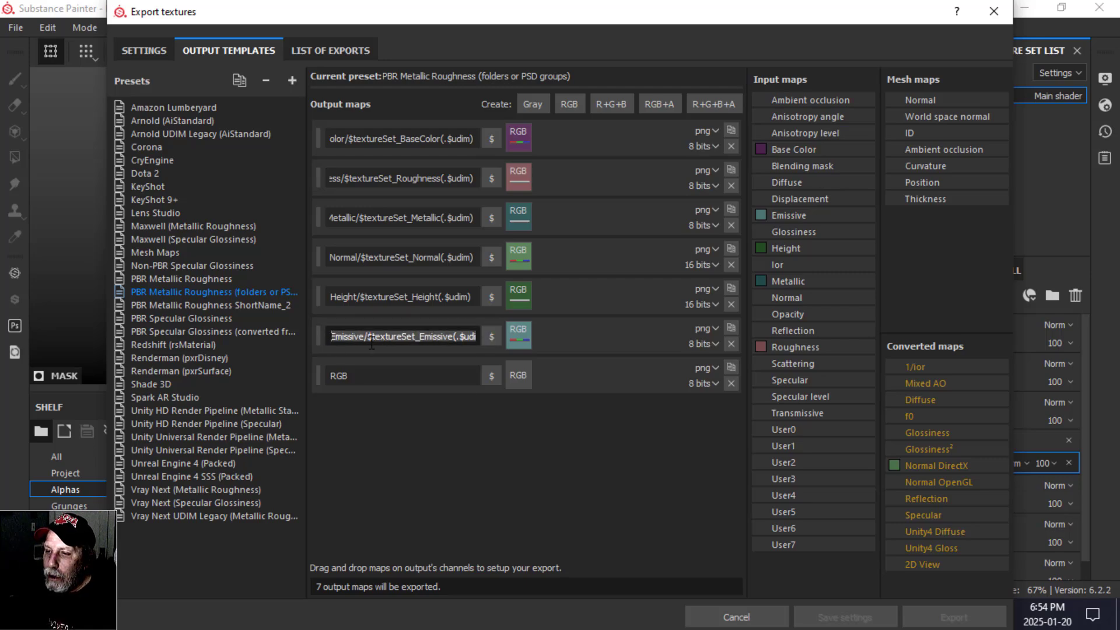
pyautogui.rightClick(371, 342)
pyautogui.click(384, 411)
pyautogui.moveTo(357, 376); pyautogui.dragTo(291, 376)
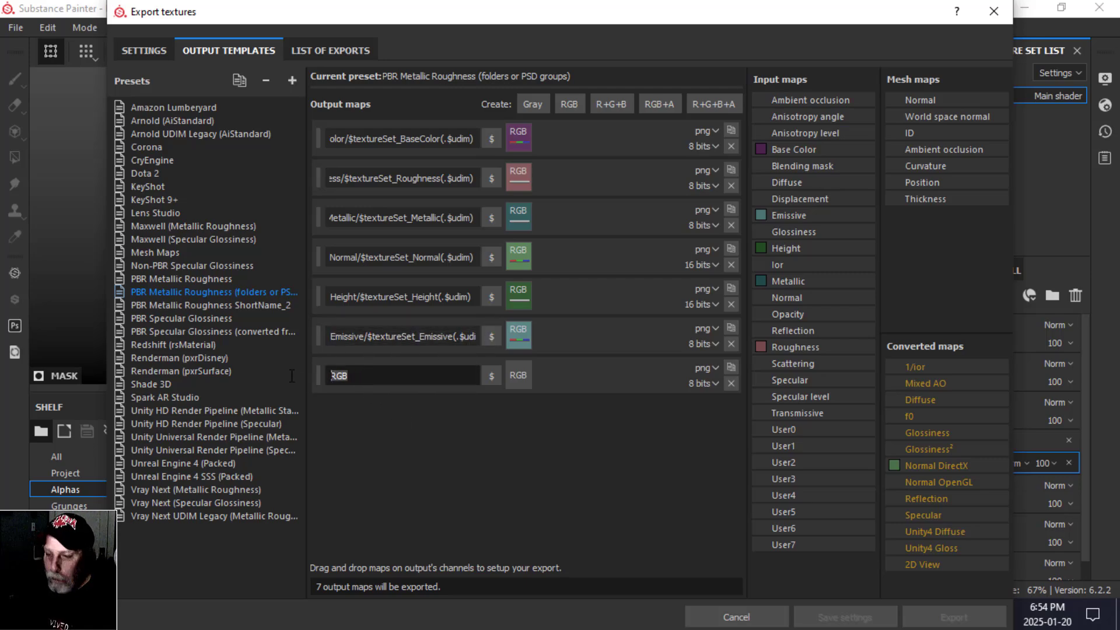
pyautogui.hotkey('ctrl', 'v')
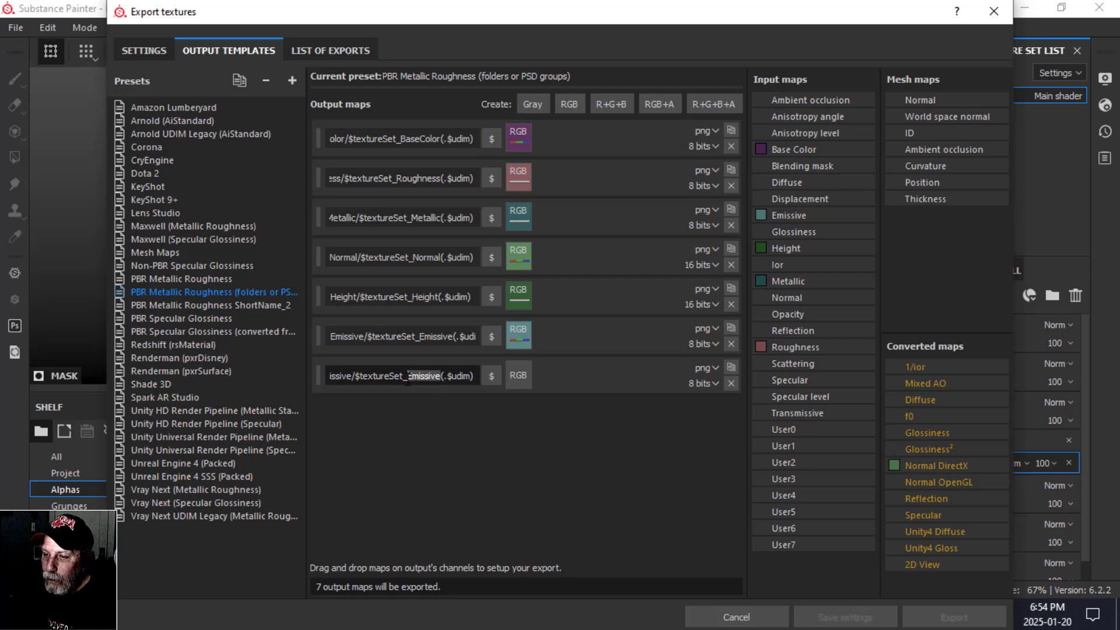
pyautogui.write('Opacity')
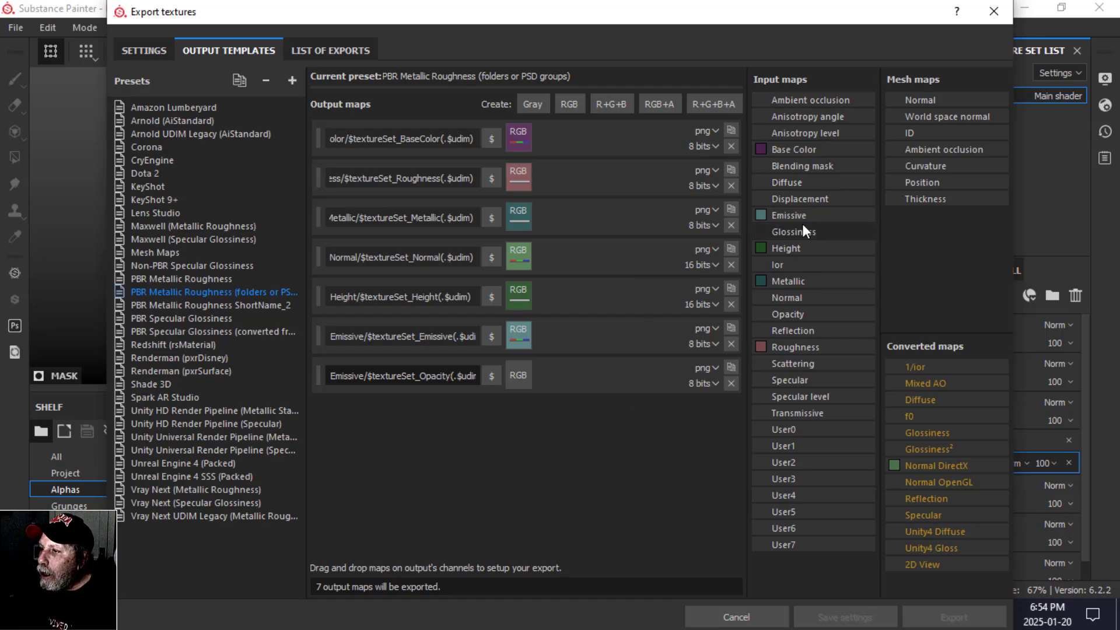
pyautogui.moveTo(793, 315); pyautogui.dragTo(525, 376)
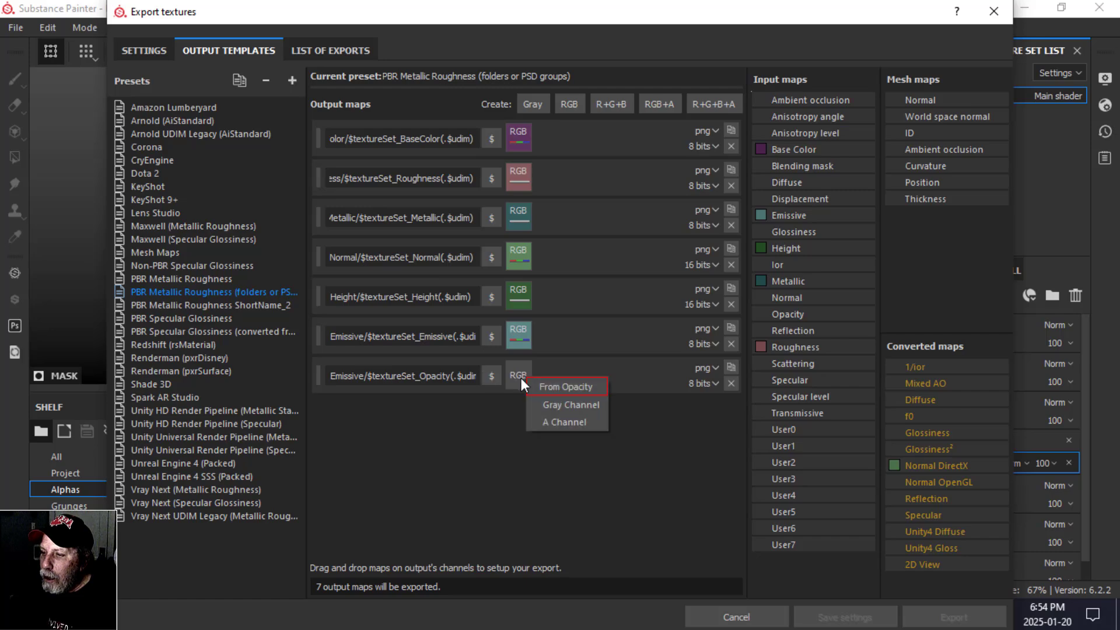
pyautogui.click(557, 403)
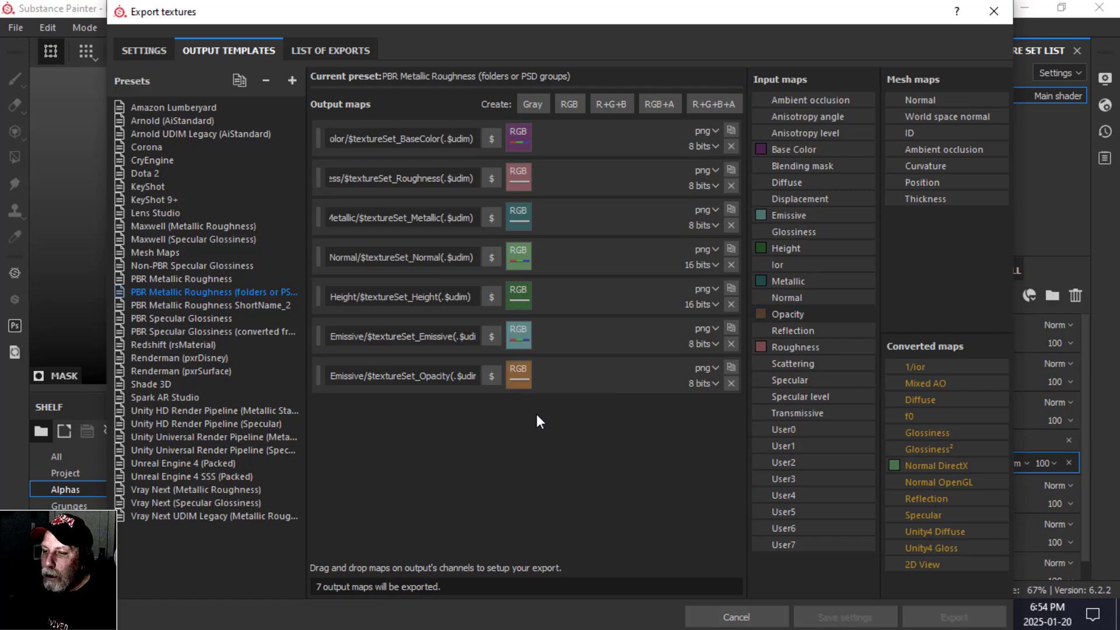
# Remove the Emissive/ folder prefix from the opacity map's name so it reads $textureSet_Opacity(.$udim)
pyautogui.click(370, 376)
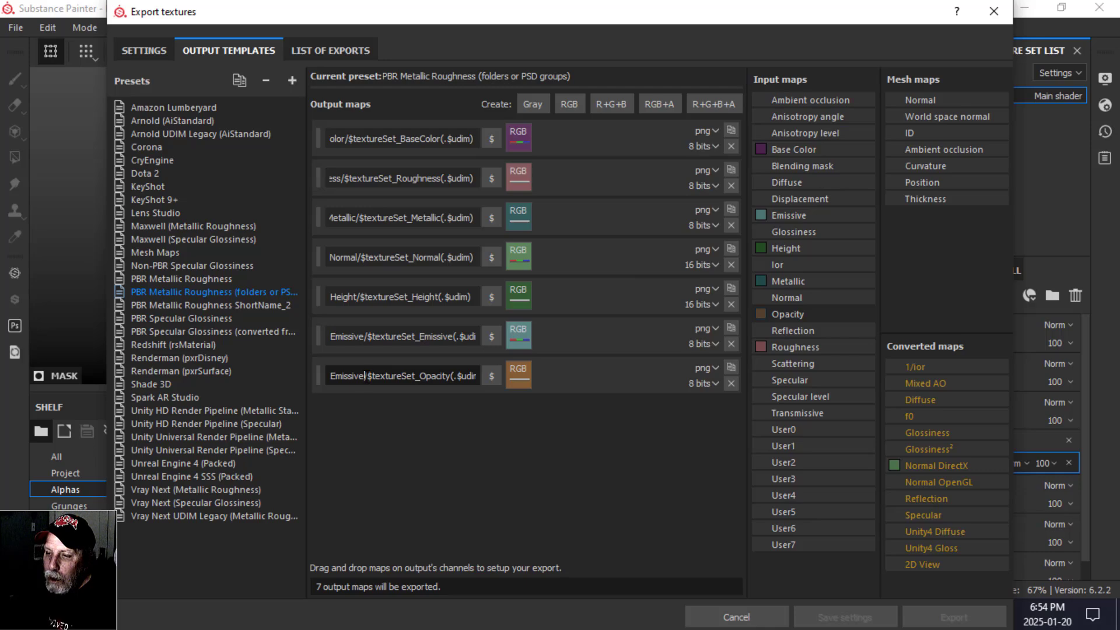
pyautogui.moveTo(367, 378); pyautogui.dragTo(300, 375)
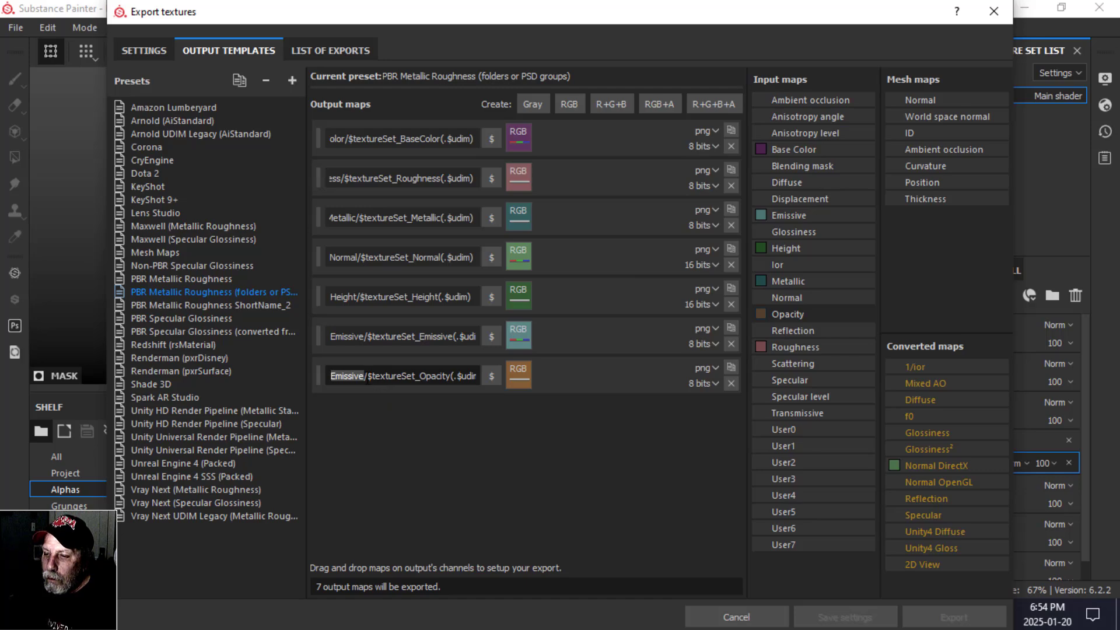
pyautogui.moveTo(364, 378); pyautogui.dragTo(325, 378)
pyautogui.press('BackSpace')
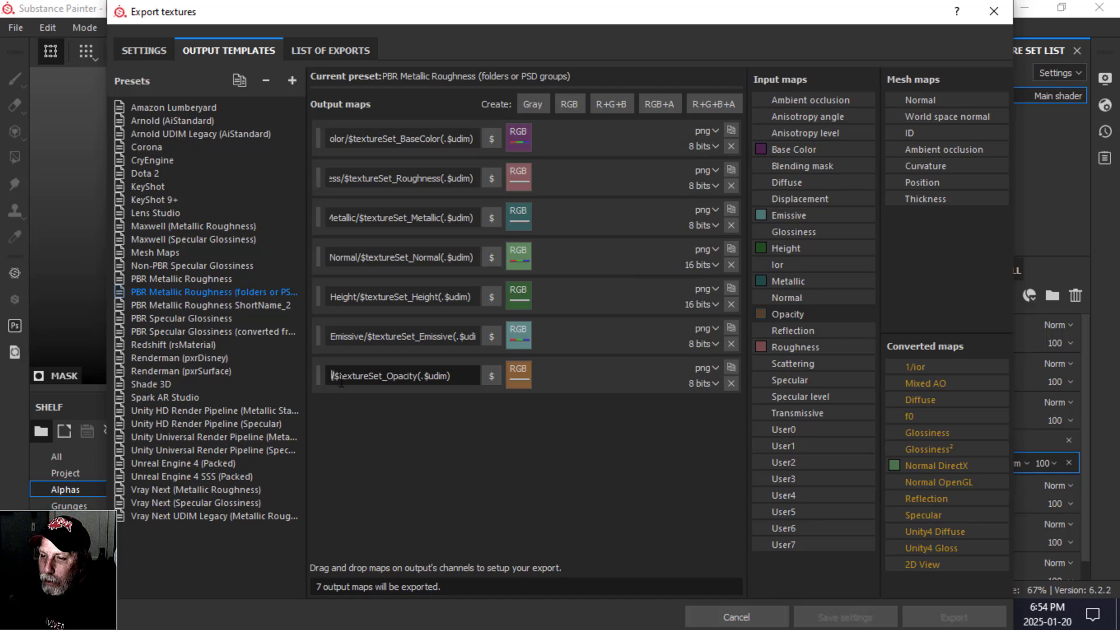
pyautogui.press('Delete')
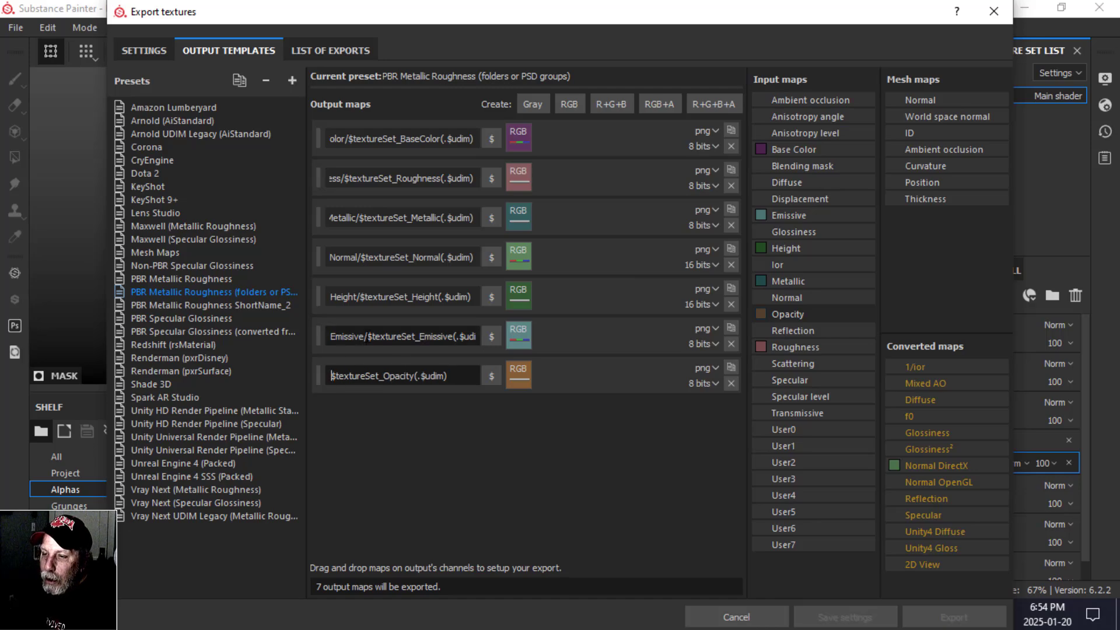
# Remove the folder prefixes from the other output map names and assign Normal OpenGL to the normal map
pyautogui.moveTo(363, 336); pyautogui.dragTo(328, 336)
pyautogui.press('BackSpace')
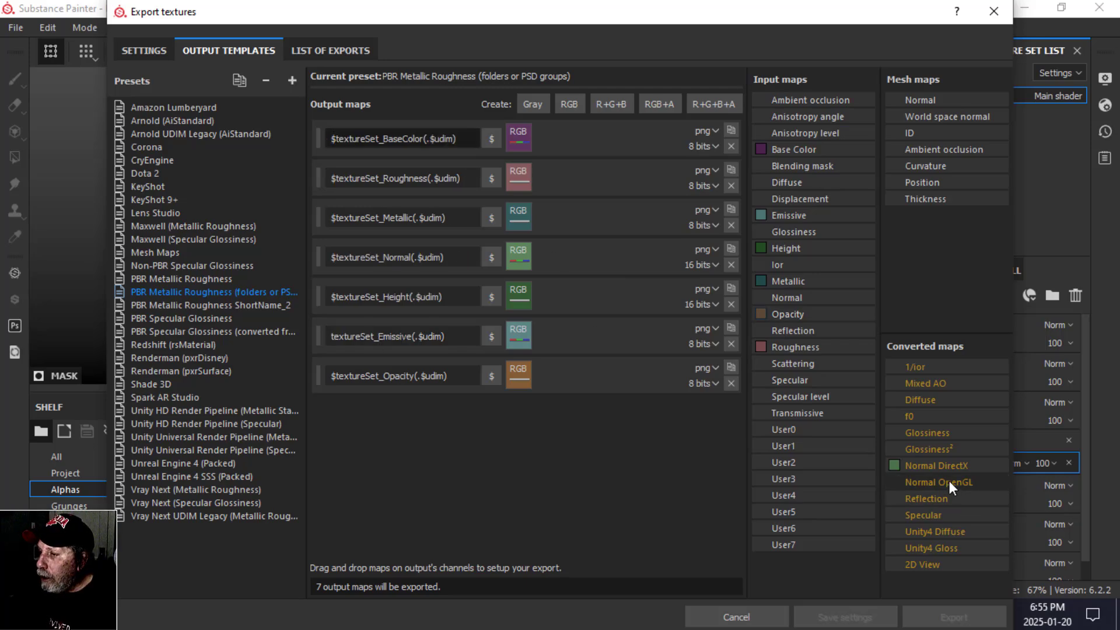
pyautogui.moveTo(950, 484); pyautogui.dragTo(523, 254)
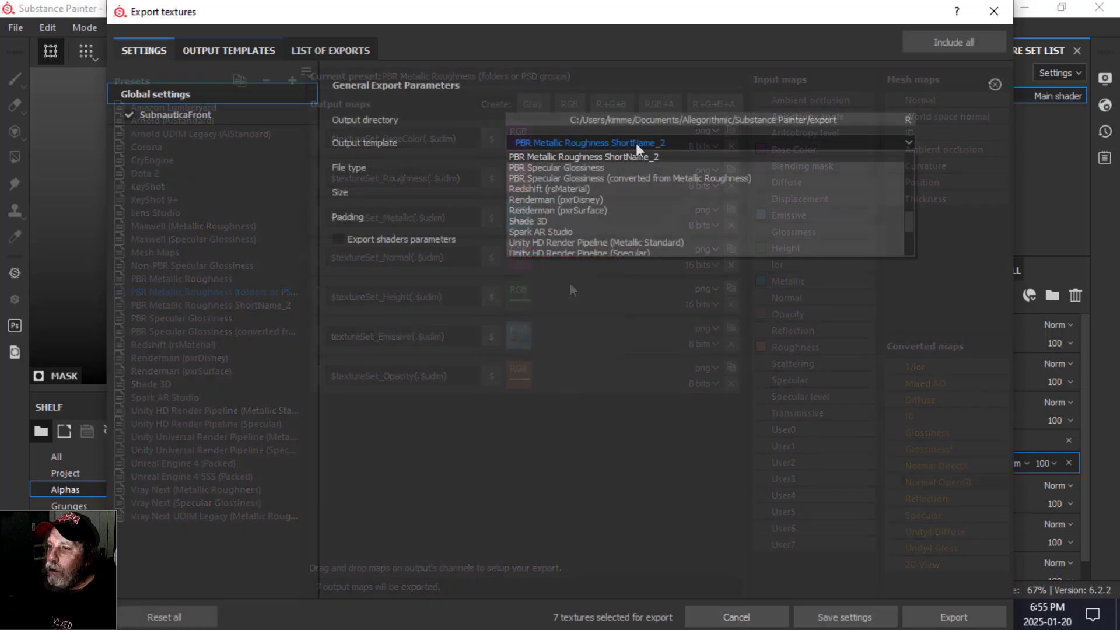
# Export the textures with the PBR Metallic Roughness (folders or PSD groups) template and close the export window
pyautogui.scroll(1, 643, 173)
pyautogui.click(643, 174)
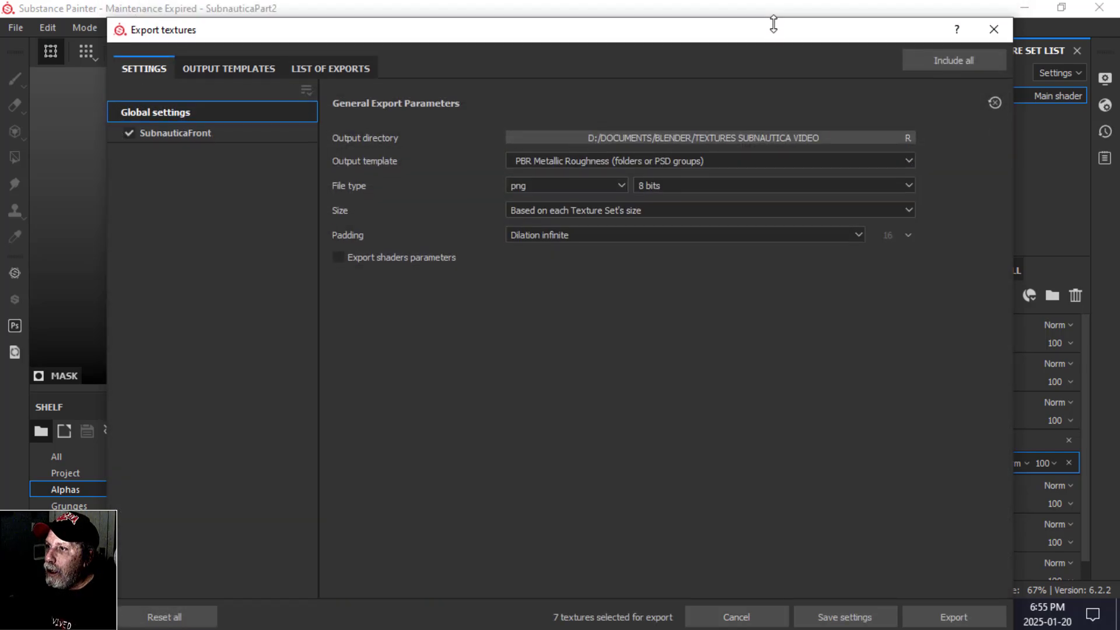
pyautogui.moveTo(754, 29); pyautogui.dragTo(692, 1)
pyautogui.click(887, 579)
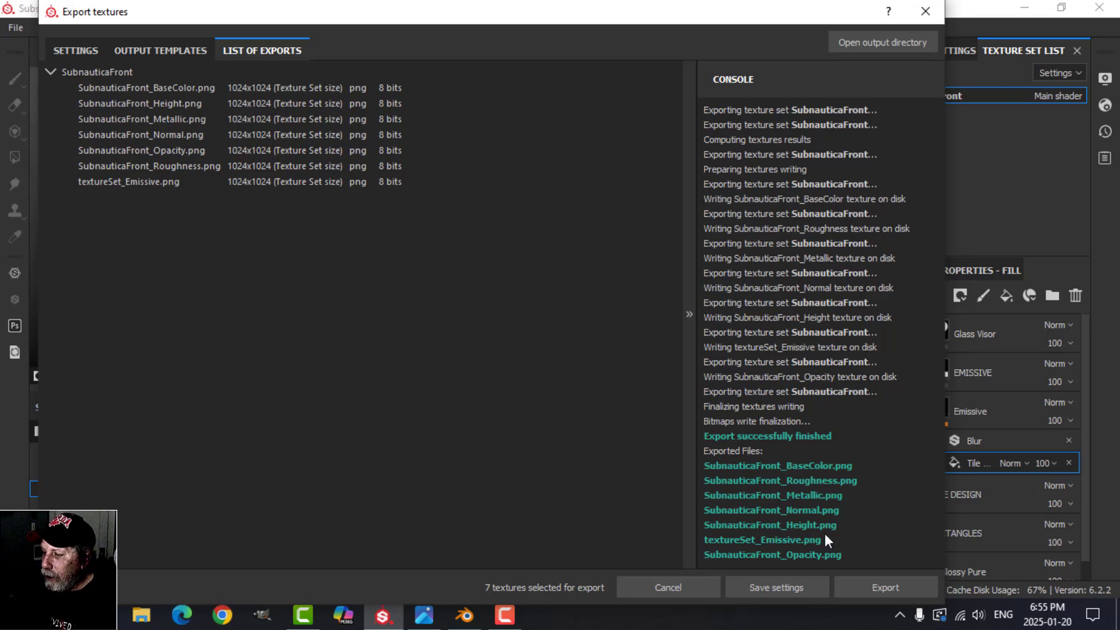
pyautogui.click(925, 11)
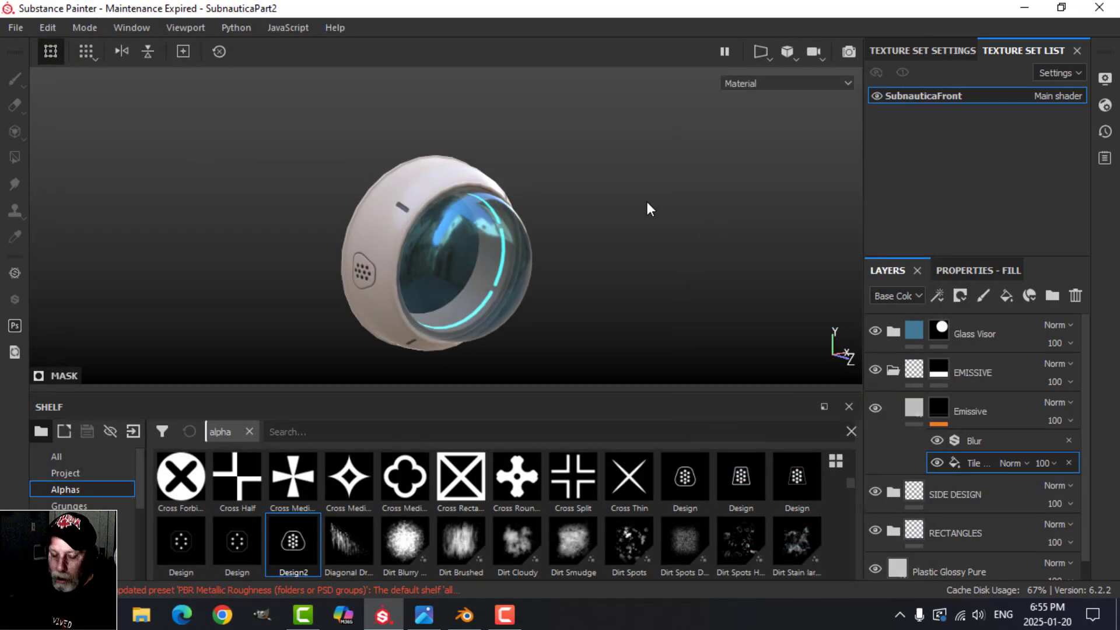
# Switch to Blender's Shading workspace and unlink the SubnauticaBaseUnit material from the front section, Cylinder.001
pyautogui.click(465, 615)
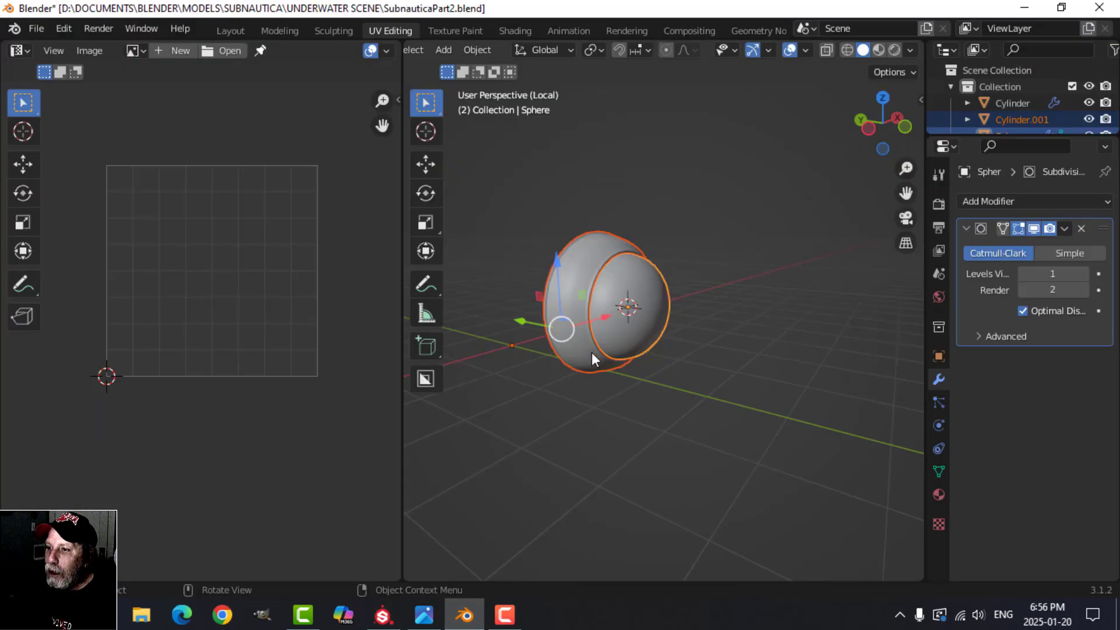
pyautogui.click(525, 32)
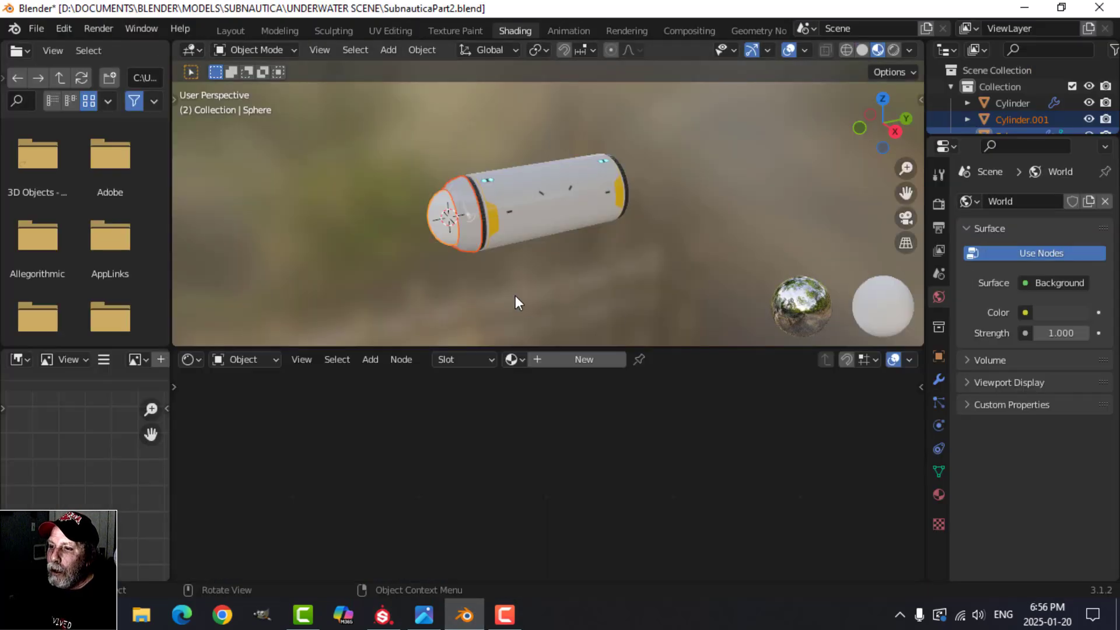
pyautogui.click(476, 211)
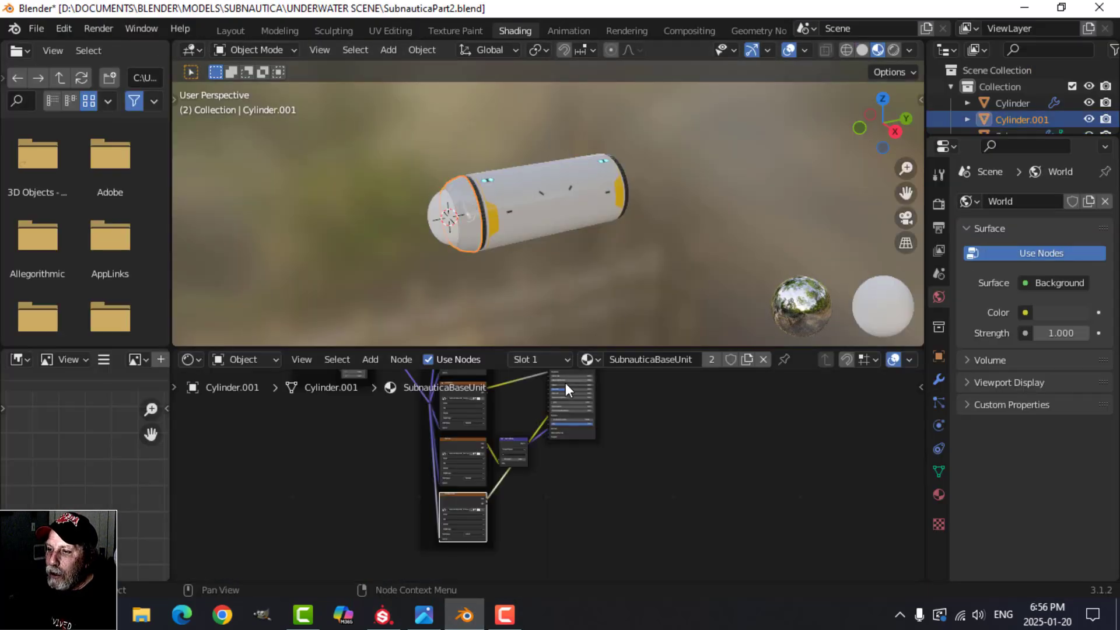
pyautogui.click(467, 218)
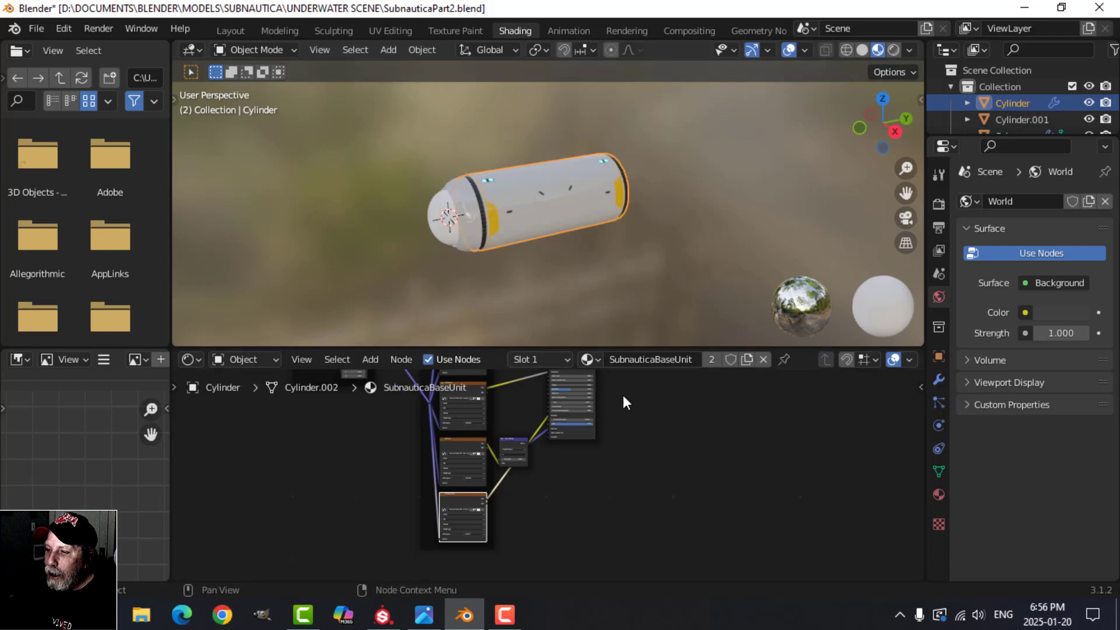
pyautogui.scroll(3, 505, 250)
pyautogui.click(376, 181)
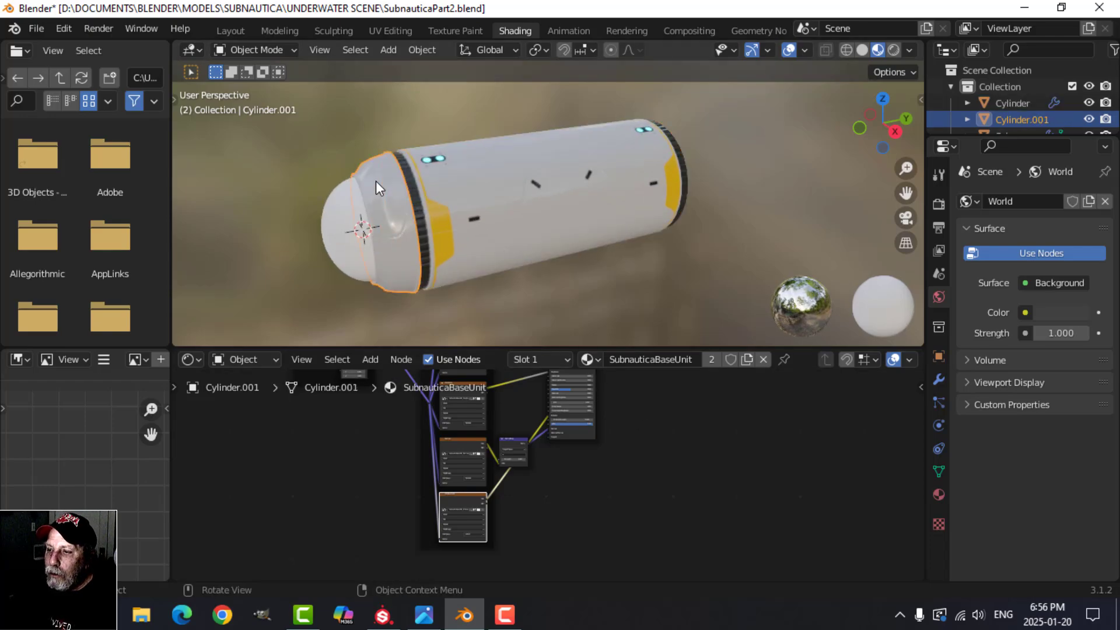
pyautogui.click(763, 359)
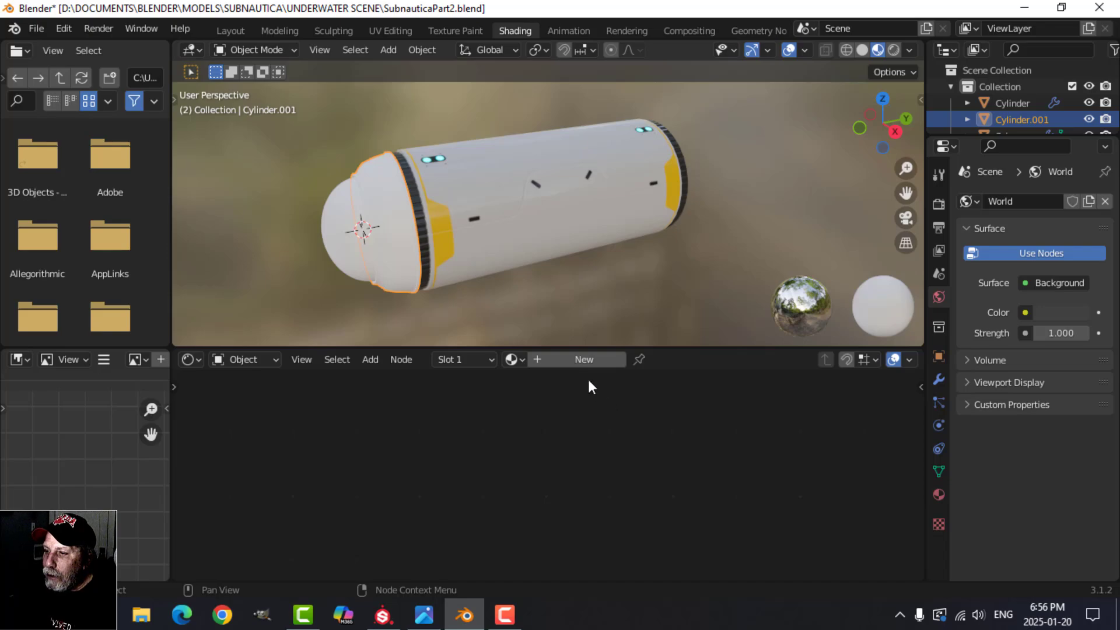
# Create a new material named SubnauticaFront on the front section
pyautogui.click(588, 359)
pyautogui.write('SubnauticaFront')
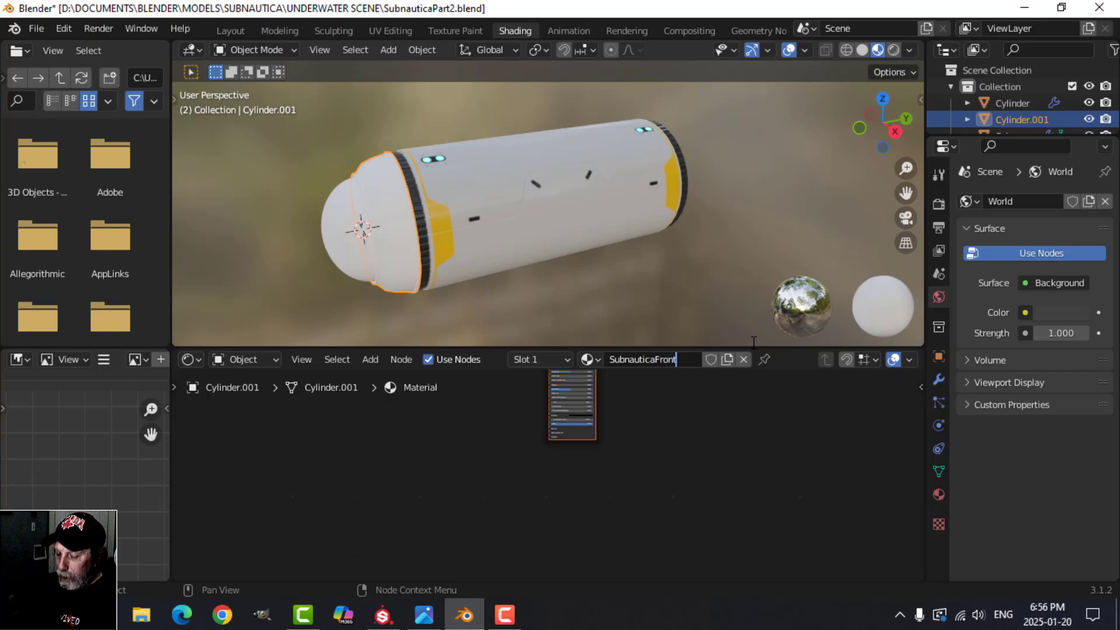
pyautogui.press('Return')
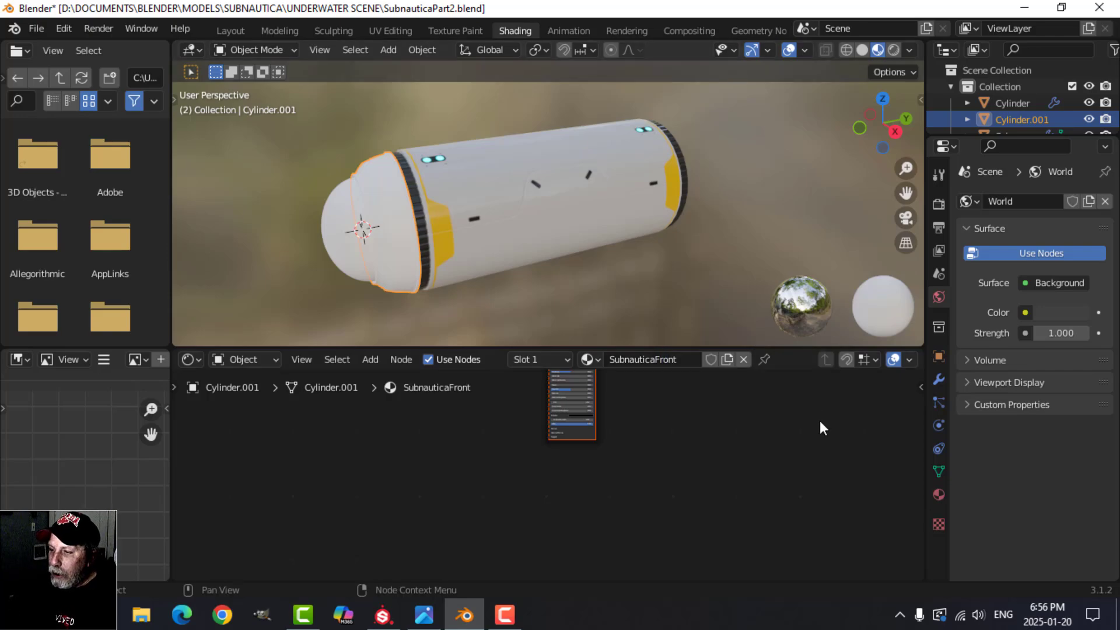
# Run Principled Texture Setup on the Principled BSDF with the six SubnauticaFront images, from SubnauticaFront_BaseColor.png through SubnauticaFront_Roughness.png
pyautogui.press('Home')
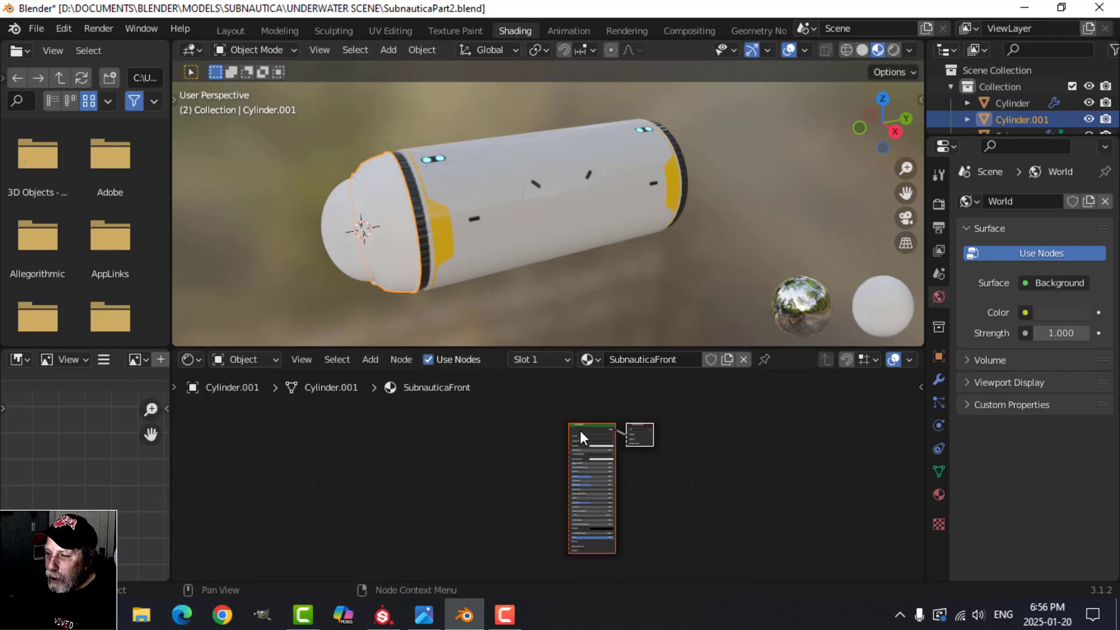
pyautogui.click(578, 432)
pyautogui.hotkey('ctrl', 'shift', 't')
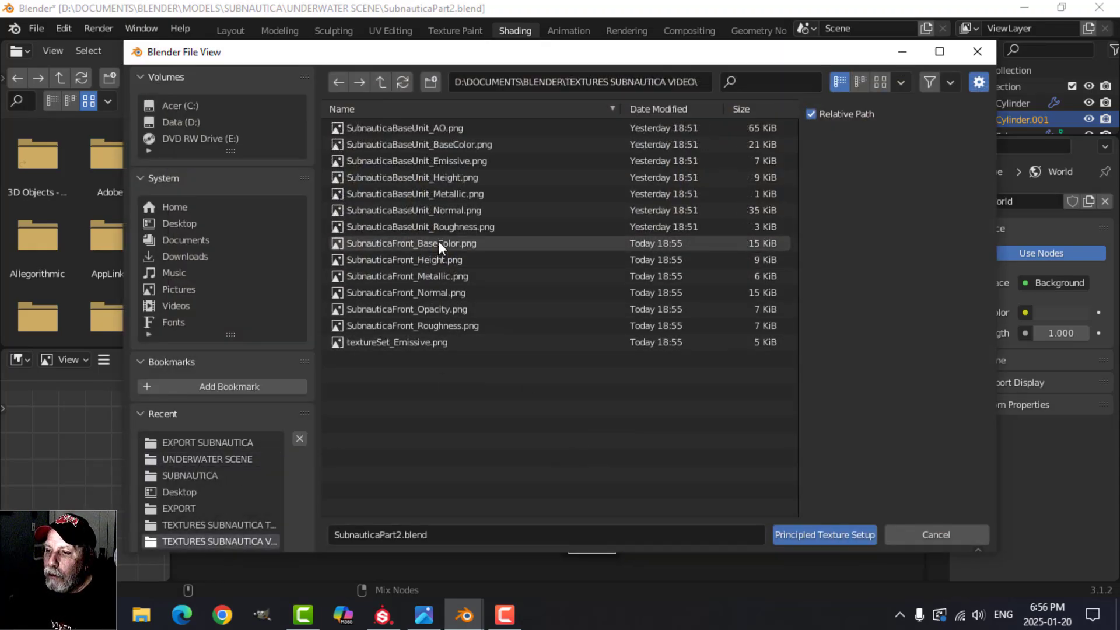
pyautogui.click(439, 242)
pyautogui.keyDown('shift'); pyautogui.click(443, 324); pyautogui.keyUp('shift')
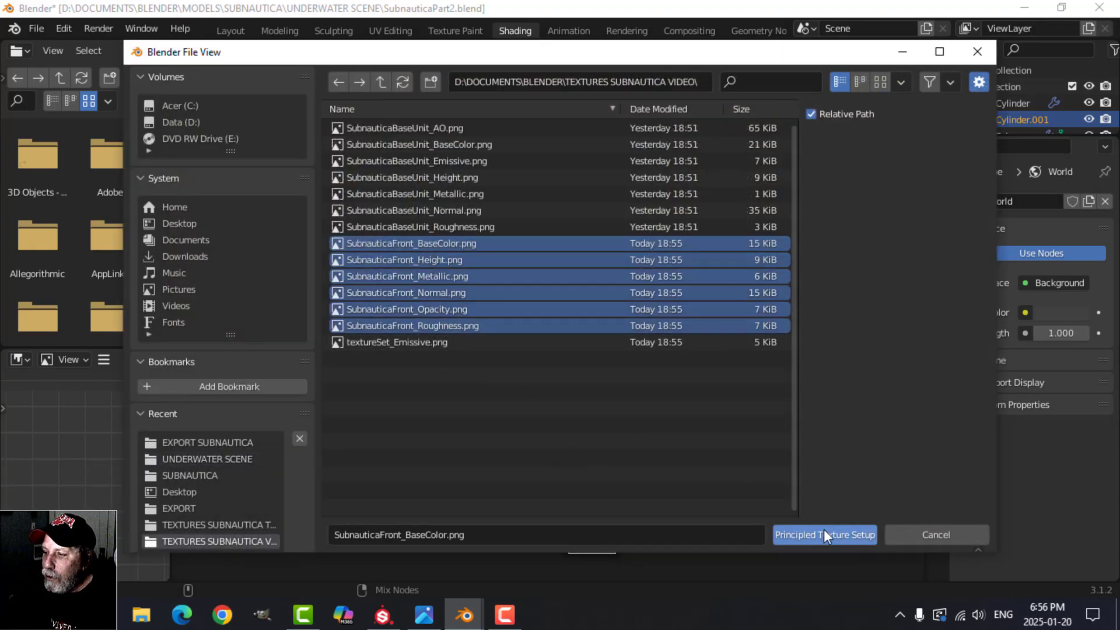
pyautogui.click(830, 533)
pyautogui.scroll(2, 435, 283)
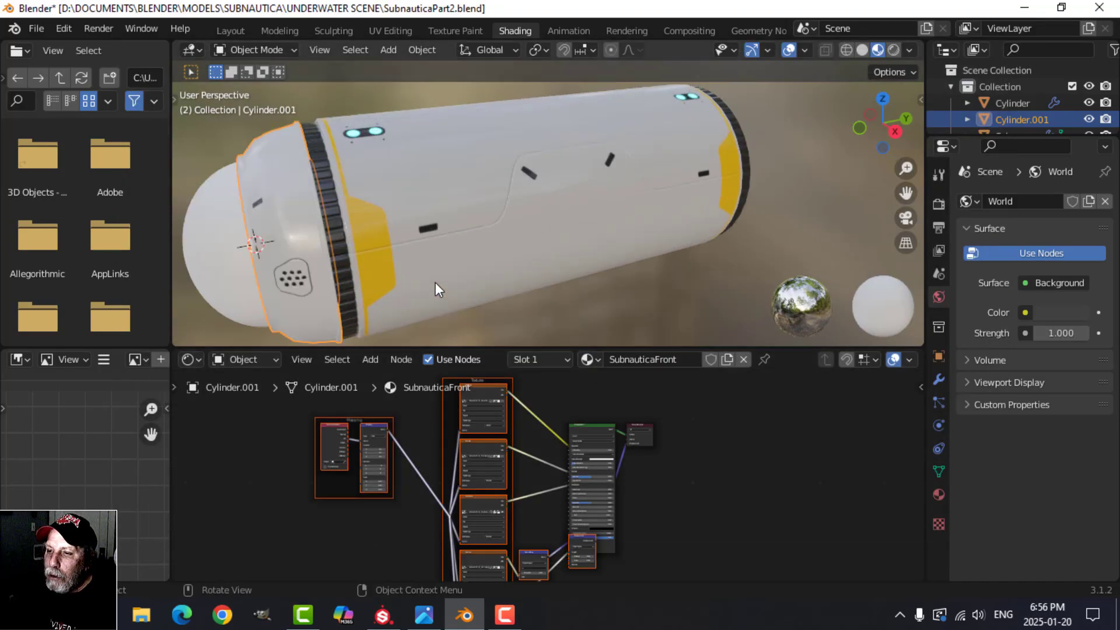
pyautogui.scroll(-1, 436, 285)
pyautogui.moveTo(436, 290); pyautogui.dragTo(475, 282, button='middle')
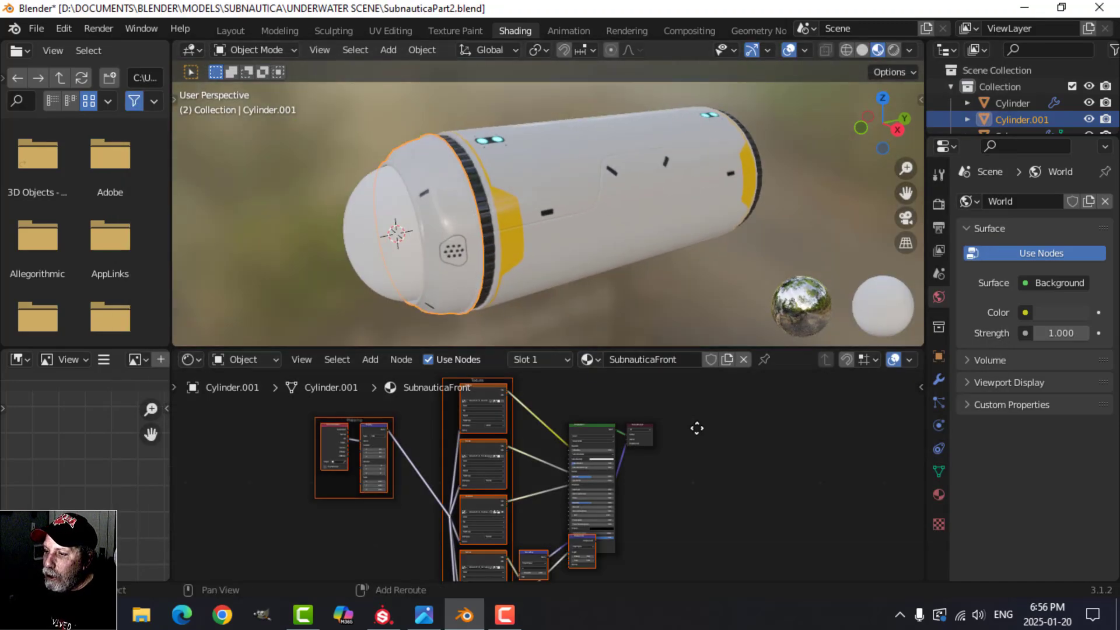
# Maximize the node editor and delete the Displacement node feeding the Material Output
pyautogui.moveTo(695, 429); pyautogui.dragTo(695, 407, button='middle')
pyautogui.hotkey('ctrl', 'space')
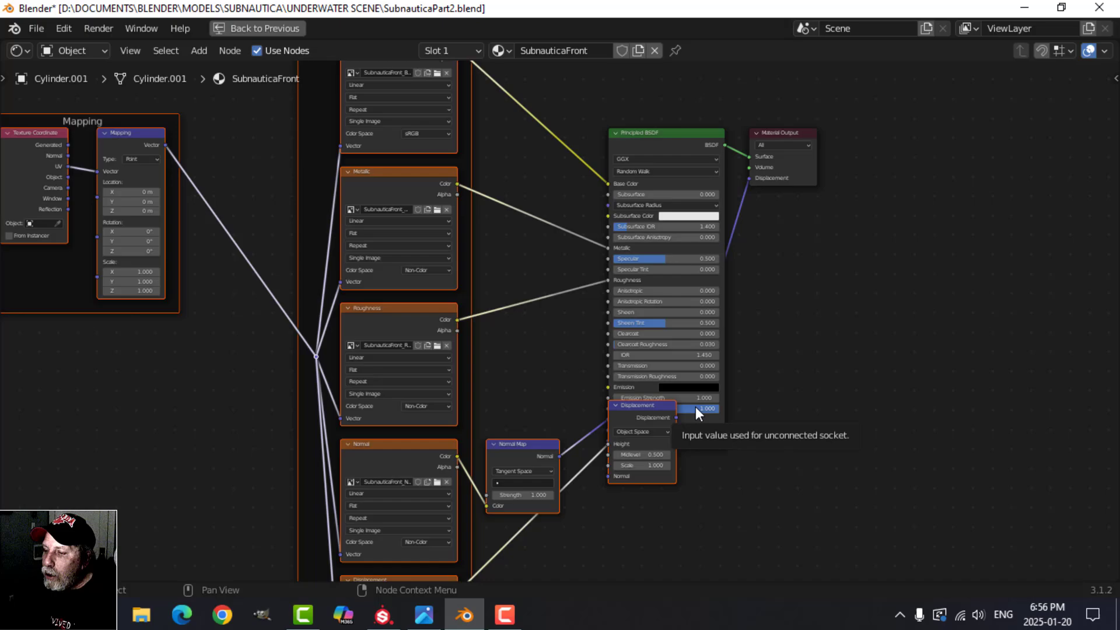
pyautogui.click(669, 477)
pyautogui.press('x')
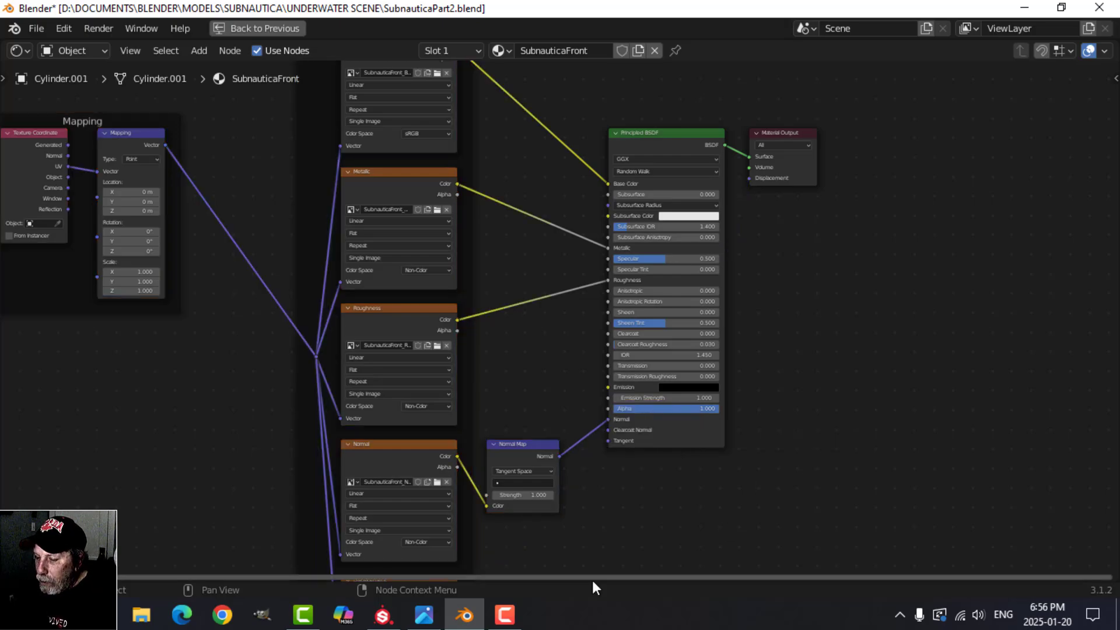
# Replace the image in the Displacement texture node with textureSet_Emissive.png
pyautogui.moveTo(592, 578); pyautogui.dragTo(600, 427, button='middle')
pyautogui.scroll(2, 495, 477)
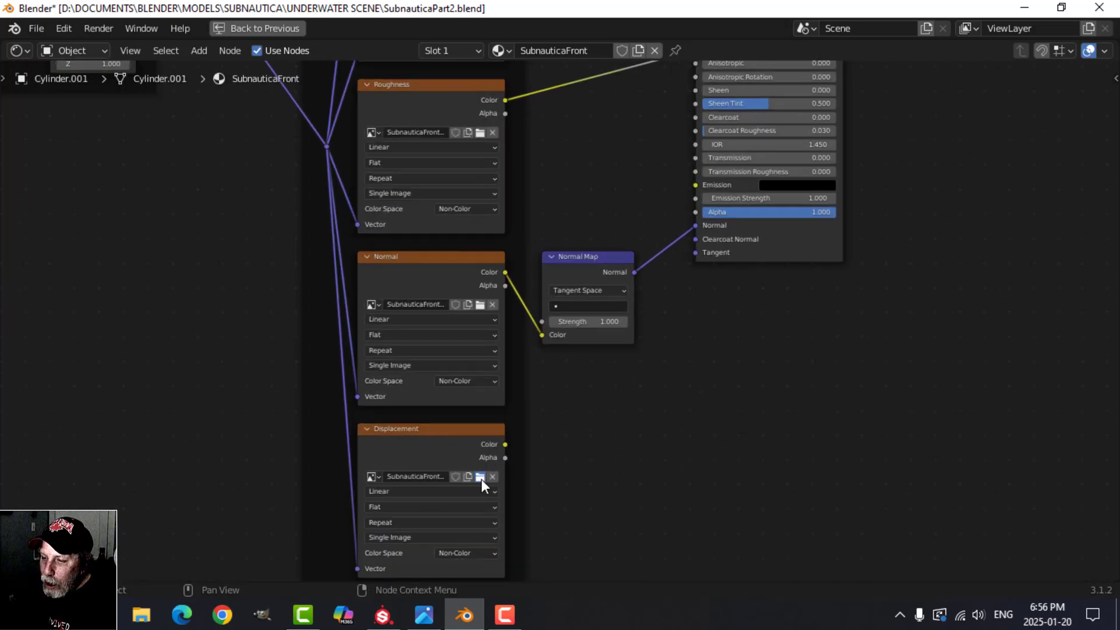
pyautogui.click(481, 479)
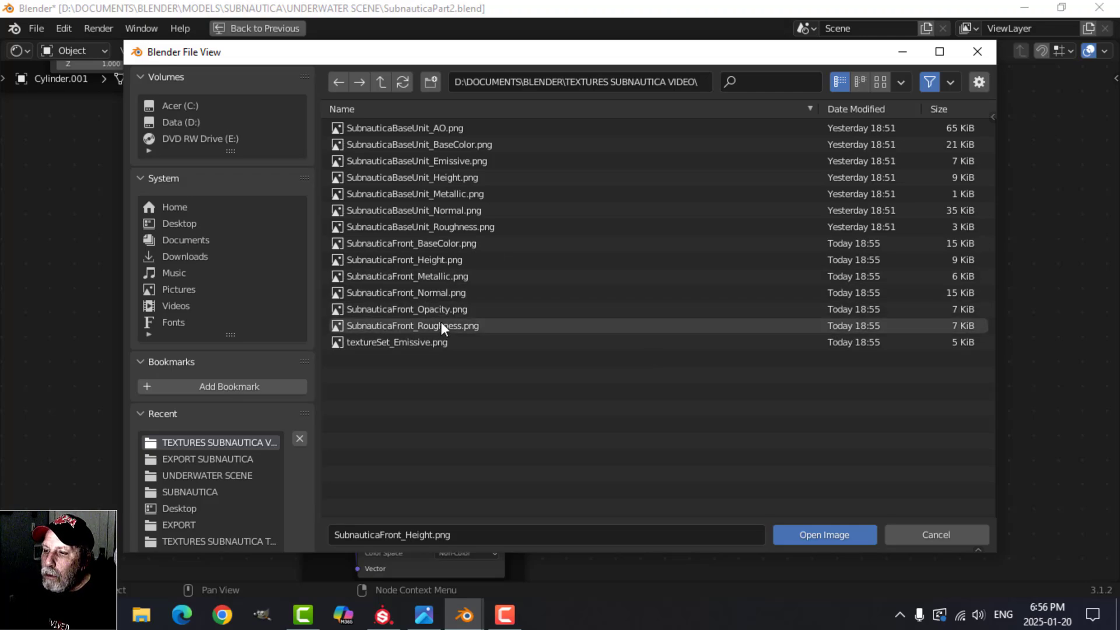
pyautogui.click(452, 342)
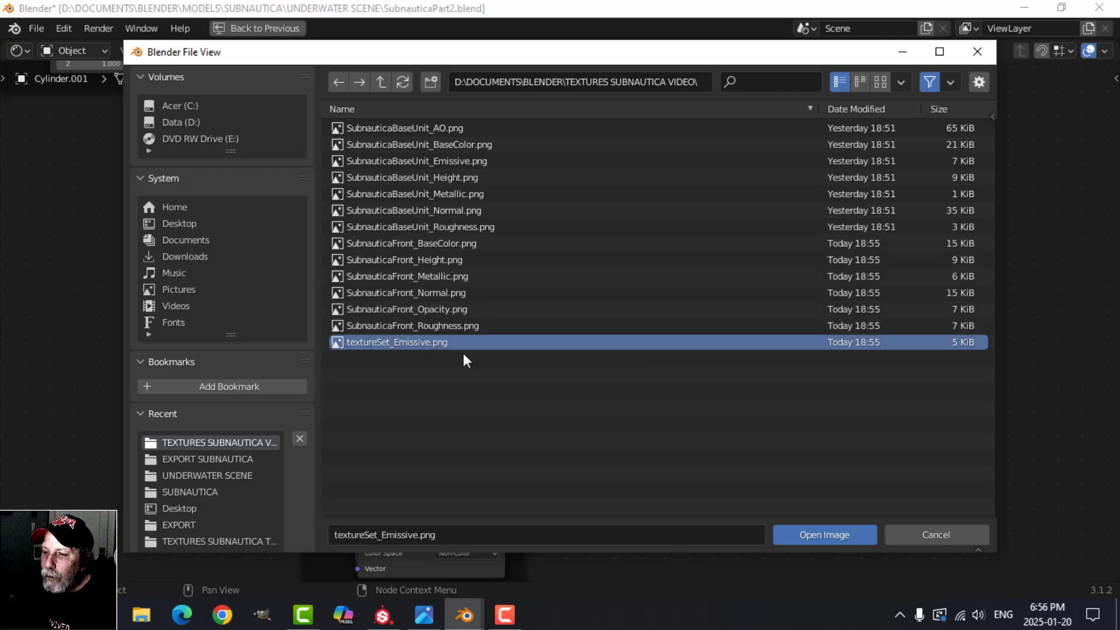
pyautogui.click(850, 538)
# Change the label of the texture node holding textureSet_Emissive.png to Emissive
pyautogui.moveTo(509, 461); pyautogui.dragTo(562, 355, button='middle')
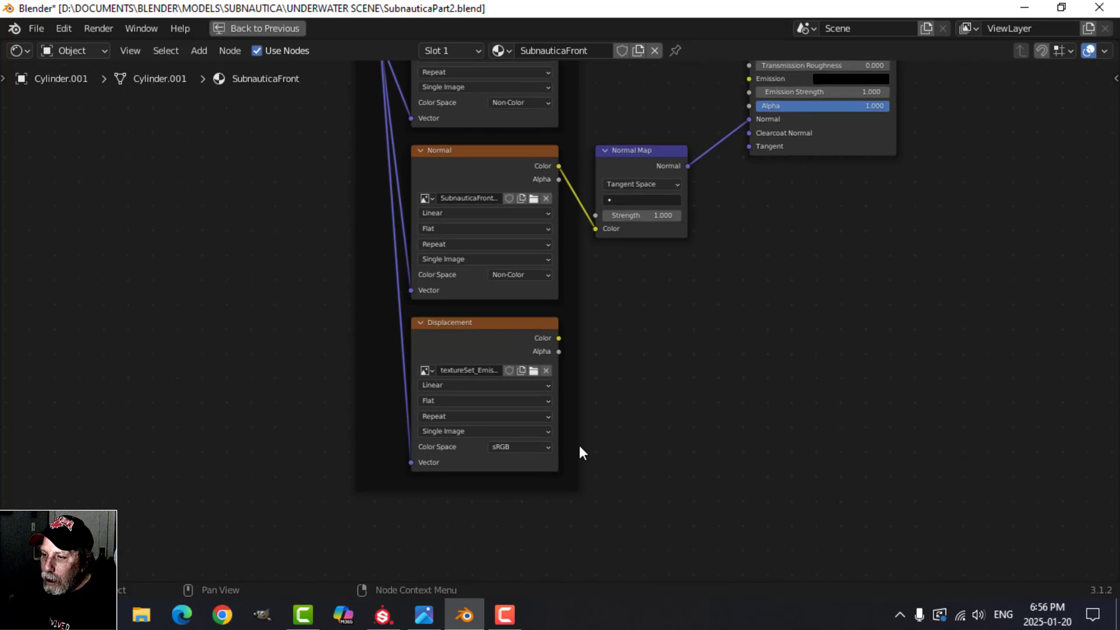
pyautogui.scroll(2, 575, 444)
pyautogui.click(470, 349)
pyautogui.moveTo(657, 379); pyautogui.dragTo(540, 415, button='middle')
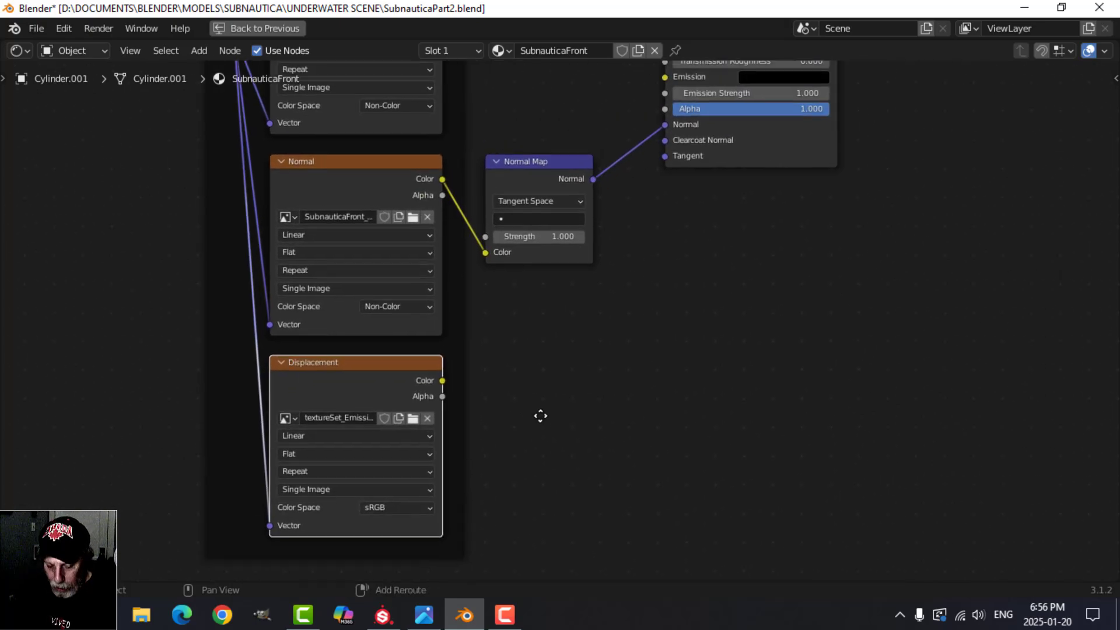
pyautogui.press('n')
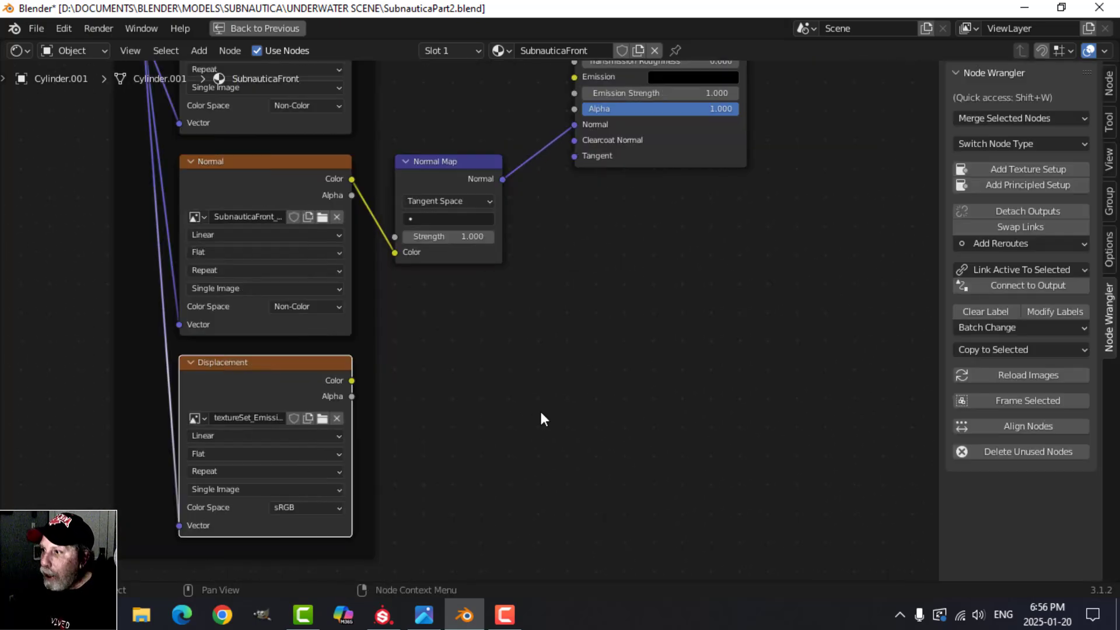
pyautogui.click(1109, 81)
pyautogui.click(1038, 148)
pyautogui.write('Emissive')
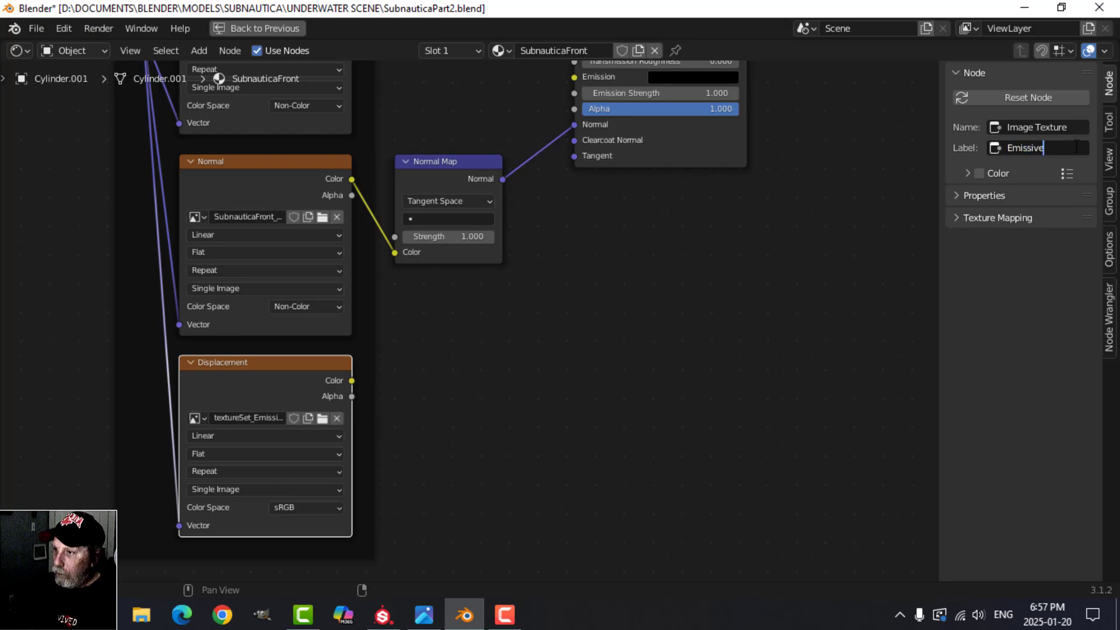
pyautogui.press('Return')
pyautogui.scroll(-1, 773, 362)
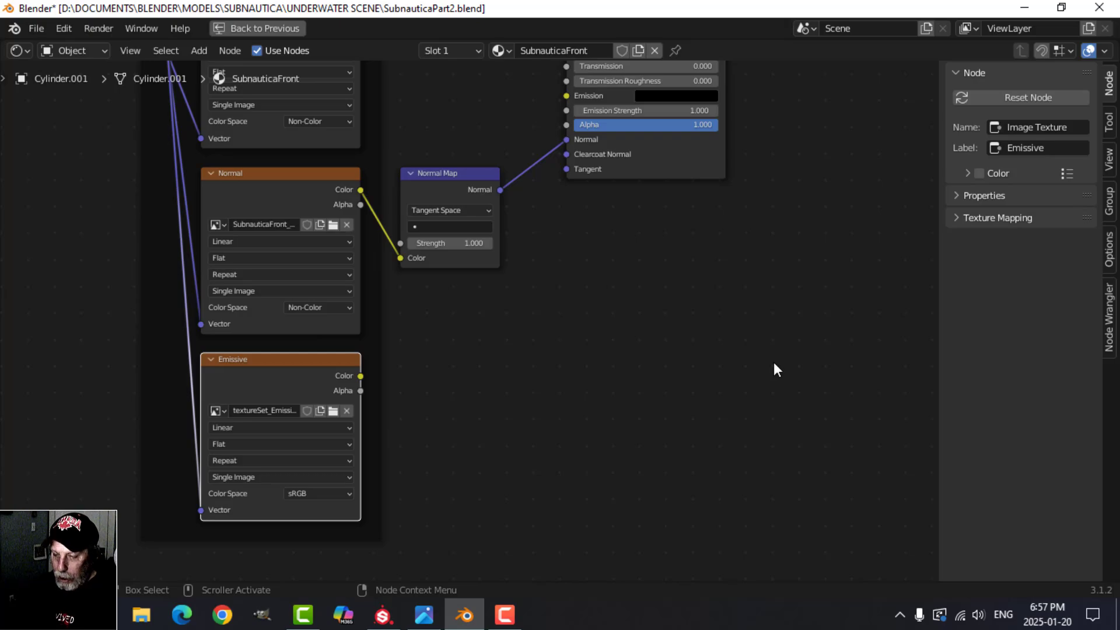
pyautogui.press('n')
# Connect the Emissive texture's Color to the Principled BSDF's Emission, set Emission Strength to 15, and restore the normal layout
pyautogui.moveTo(773, 362); pyautogui.dragTo(458, 489, button='middle')
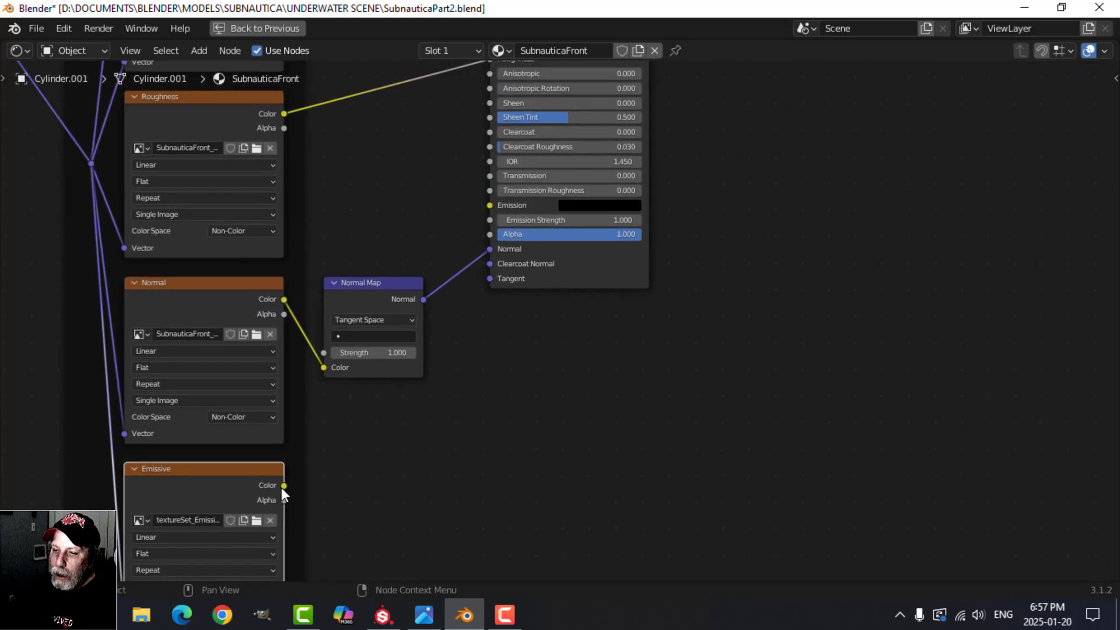
pyautogui.moveTo(284, 485); pyautogui.dragTo(489, 205)
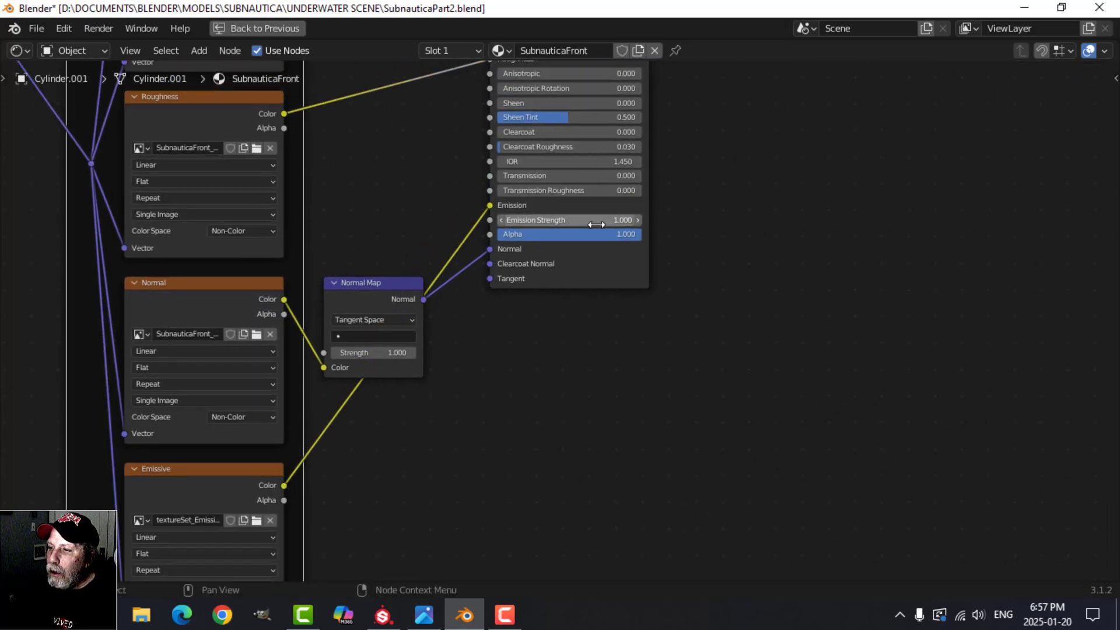
pyautogui.click(596, 225)
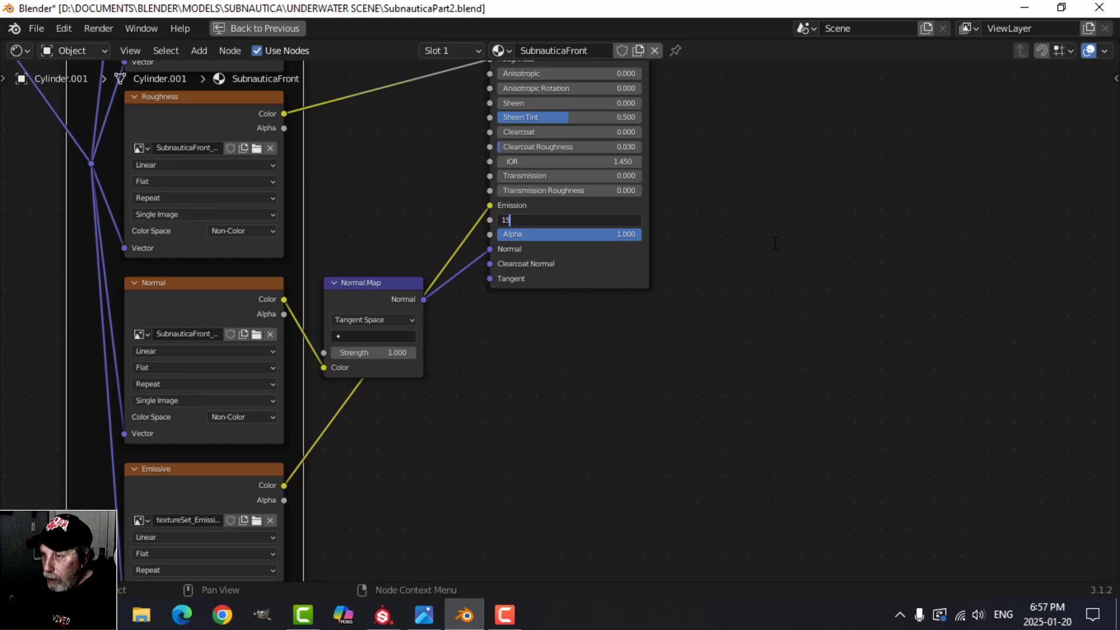
pyautogui.write('15')
pyautogui.press('Return')
pyautogui.click(260, 28)
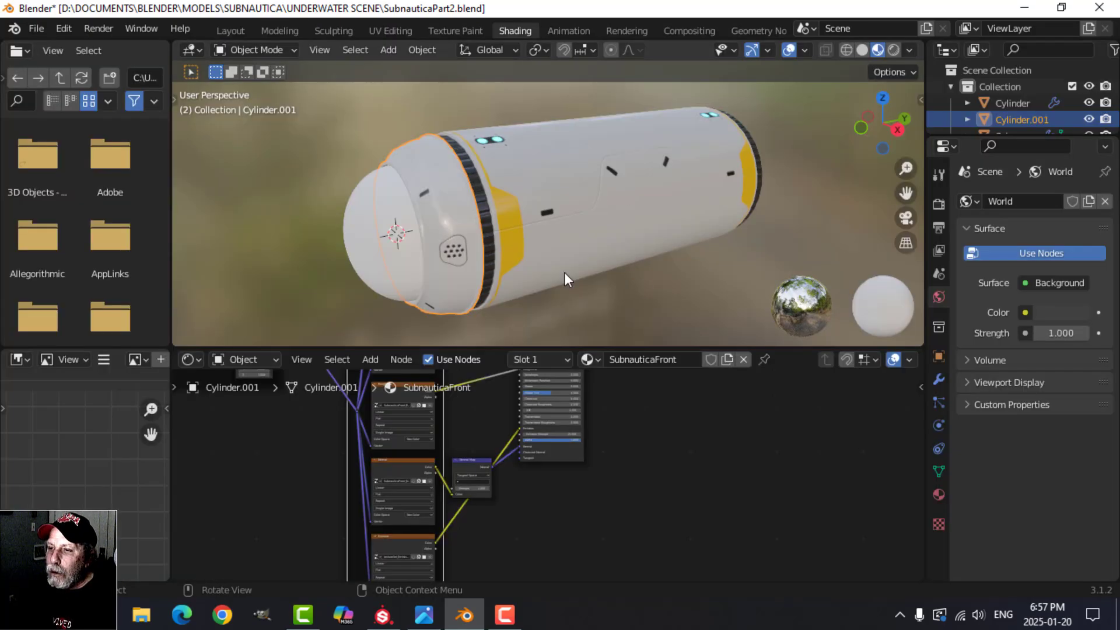
# Assign the existing SubnauticaFront material to the visor sphere at the front of the base unit
pyautogui.hotkey('alt', 'a')
pyautogui.moveTo(453, 281); pyautogui.dragTo(592, 230, button='middle')
pyautogui.click(592, 230)
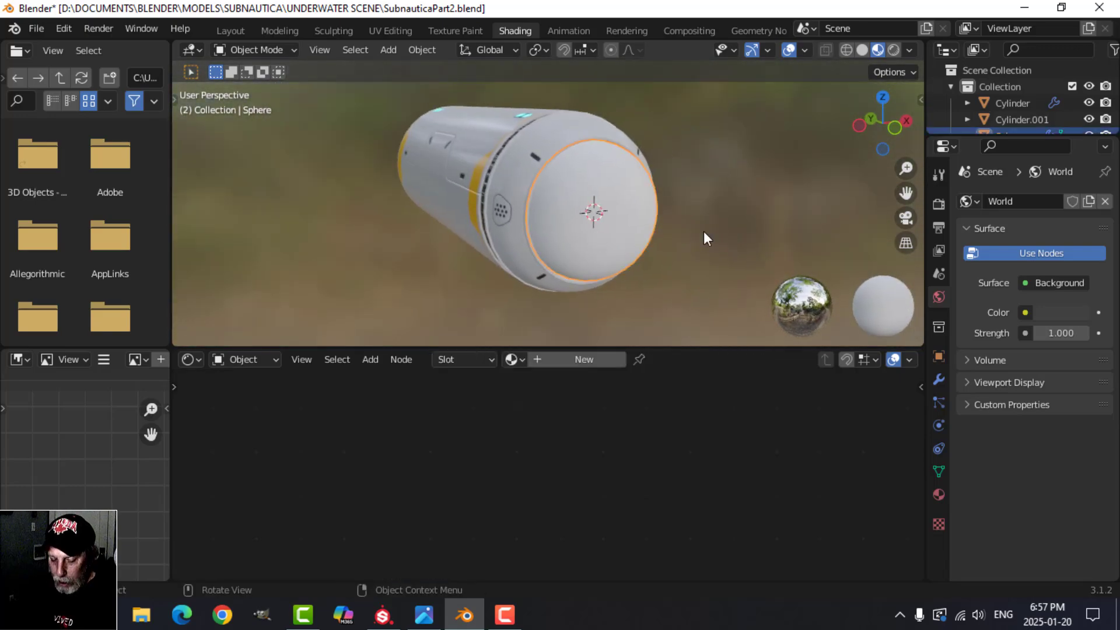
pyautogui.press('h')
pyautogui.moveTo(678, 234); pyautogui.dragTo(639, 246, button='middle')
pyautogui.scroll(3, 694, 258)
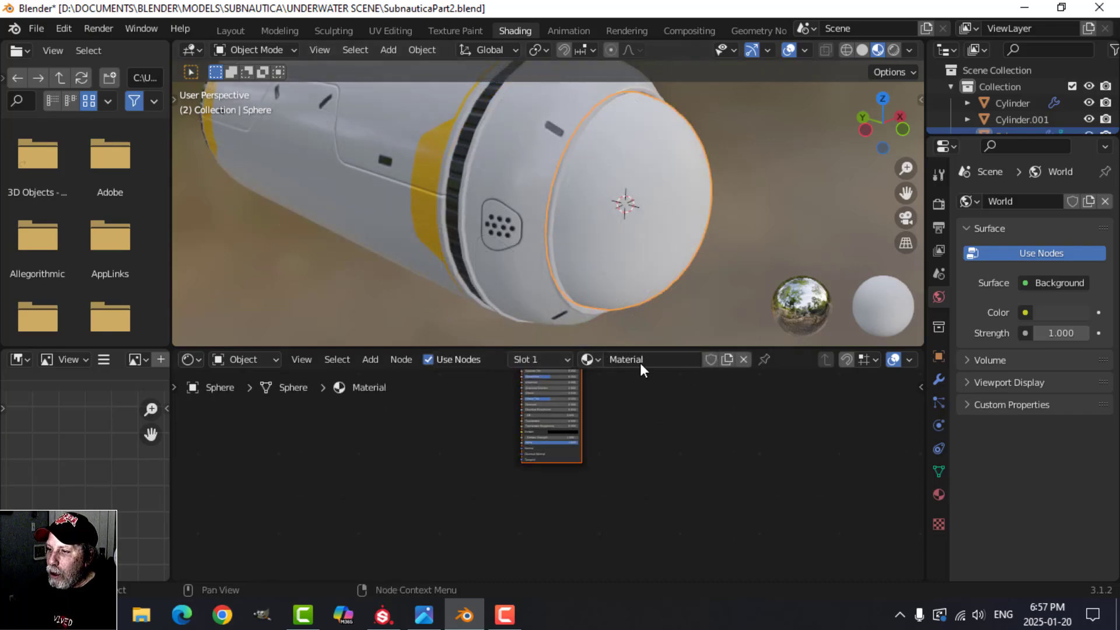
pyautogui.click(590, 359)
pyautogui.click(635, 415)
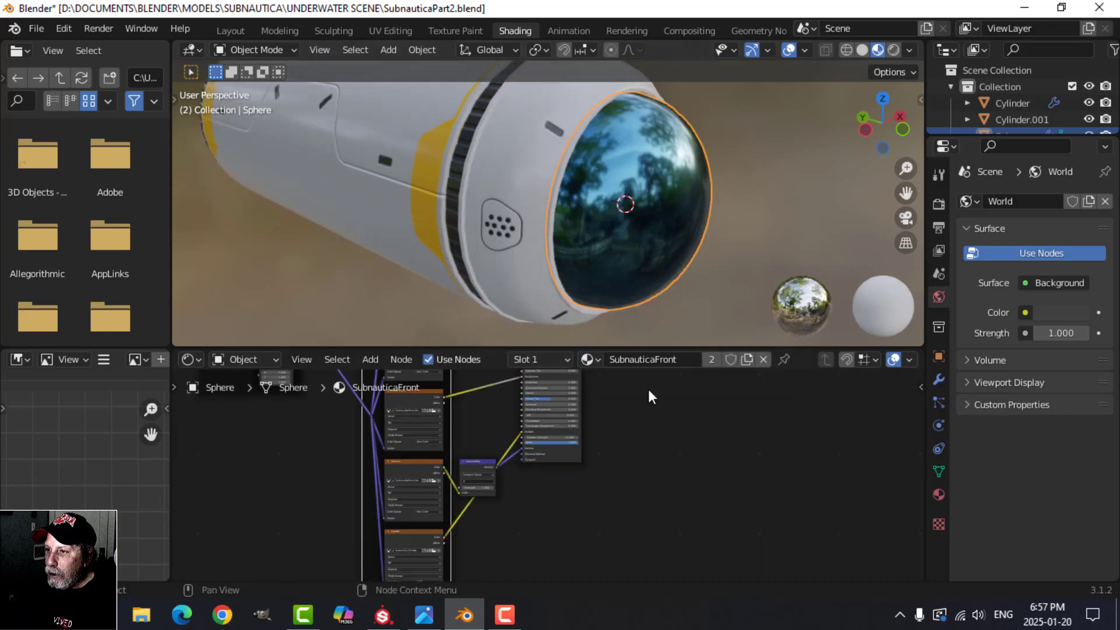
pyautogui.scroll(-3, 663, 273)
pyautogui.scroll(-2, 662, 398)
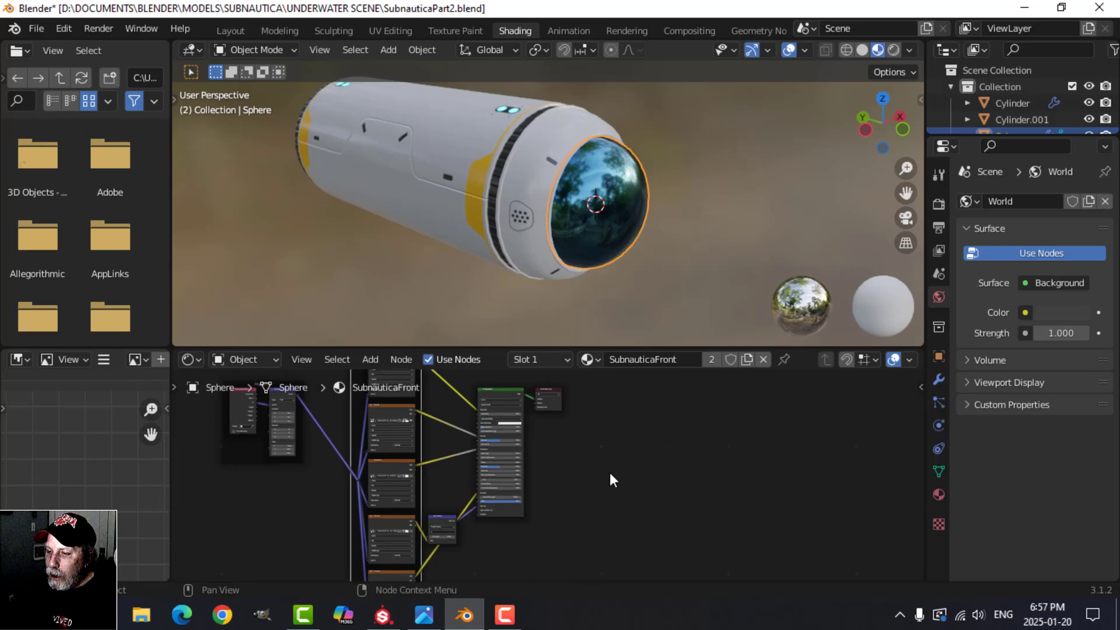
pyautogui.moveTo(610, 473); pyautogui.dragTo(648, 407, button='middle')
pyautogui.scroll(1, 617, 460)
pyautogui.scroll(5, 624, 453)
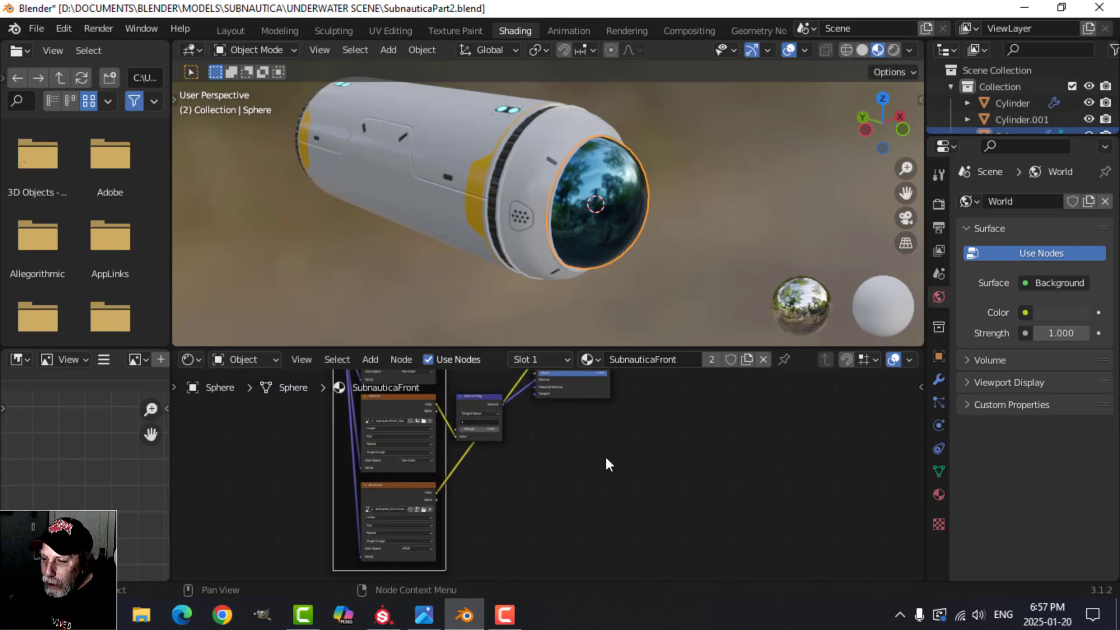
# Make the visor sphere's SubnauticaFront material a separate copy and rename it SubnauticaFrontGlass
pyautogui.scroll(1, 605, 457)
pyautogui.scroll(-3, 605, 457)
pyautogui.moveTo(625, 457); pyautogui.dragTo(558, 498, button='middle')
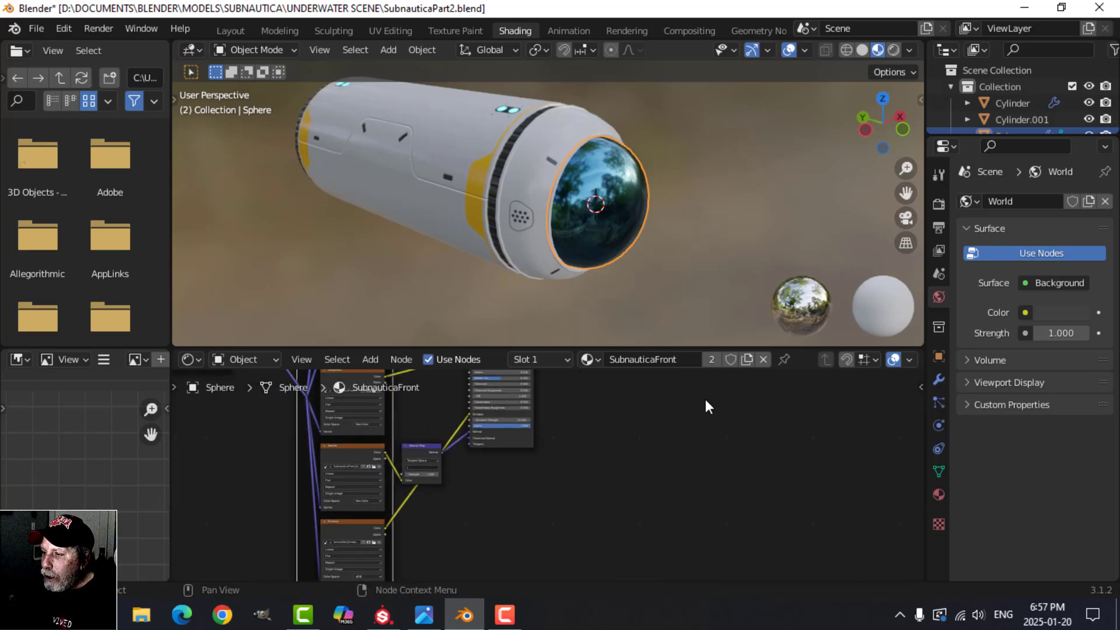
pyautogui.click(746, 359)
pyautogui.click(691, 360)
pyautogui.press('End')
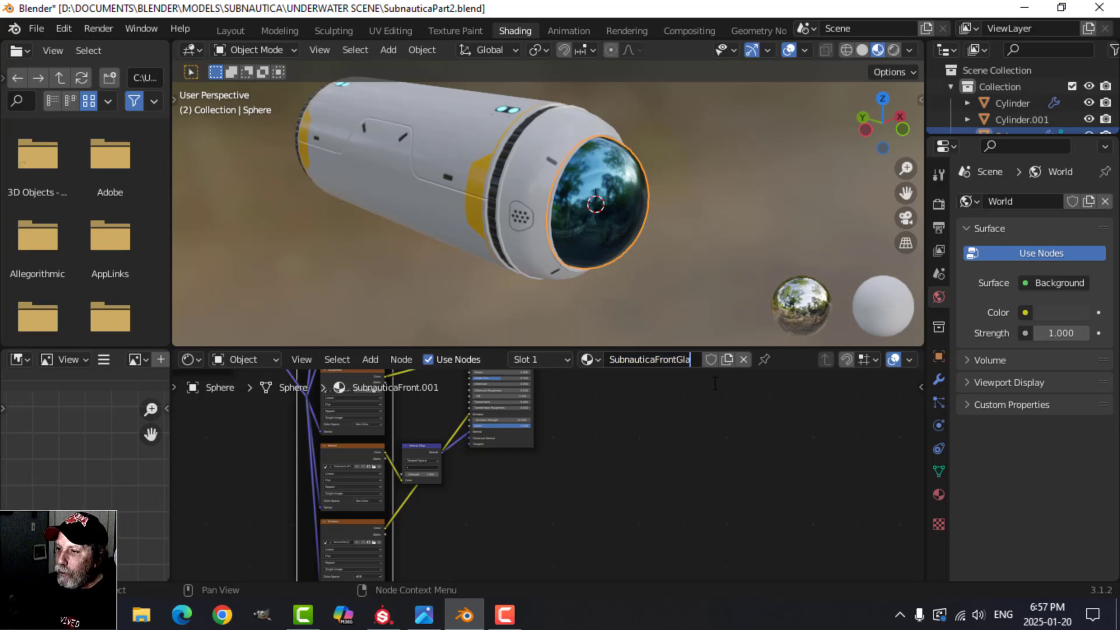
pyautogui.press('Return')
# Delete the Emissive image texture node from the SubnauticaFrontGlass material
pyautogui.scroll(2, 535, 509)
pyautogui.moveTo(519, 521); pyautogui.dragTo(590, 473, button='middle')
pyautogui.click(403, 481)
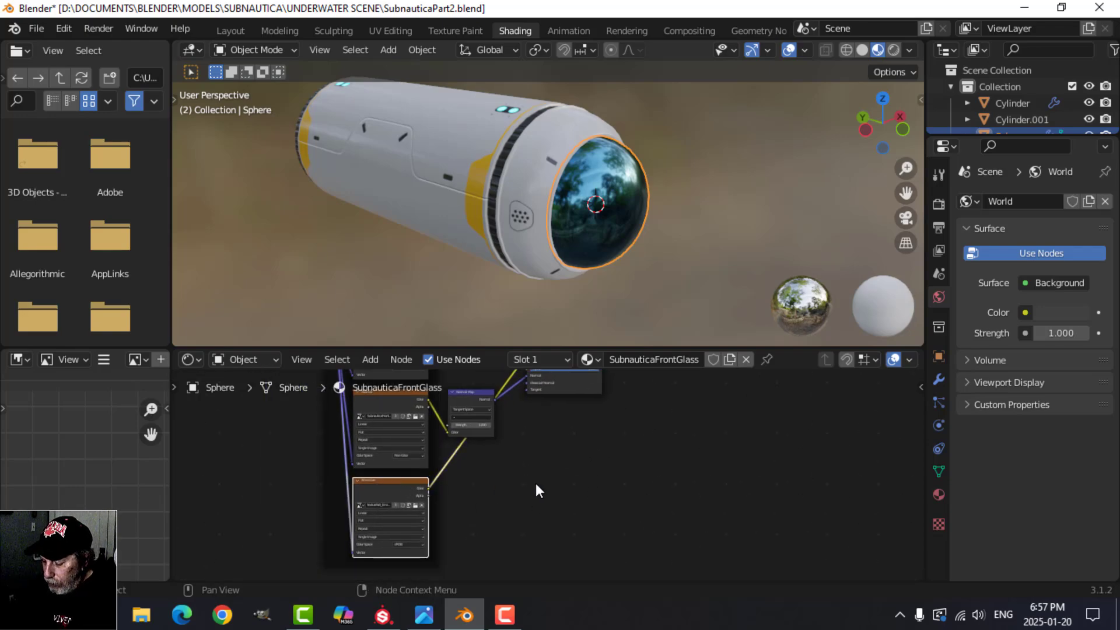
pyautogui.press('x')
# Set the Principled BSDF's Emission Strength to 1 in the SubnauticaFrontGlass material
pyautogui.scroll(-1, 554, 483)
pyautogui.keyDown('shift'); pyautogui.moveTo(600, 453); pyautogui.dragTo(551, 492, button='middle'); pyautogui.keyUp('shift')
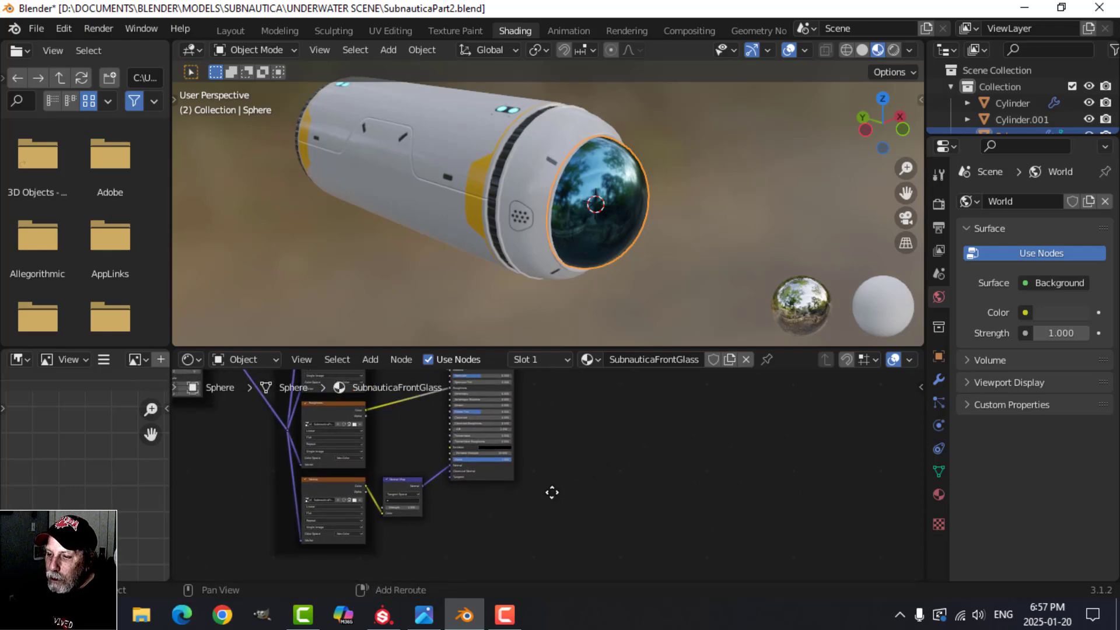
pyautogui.scroll(4, 553, 512)
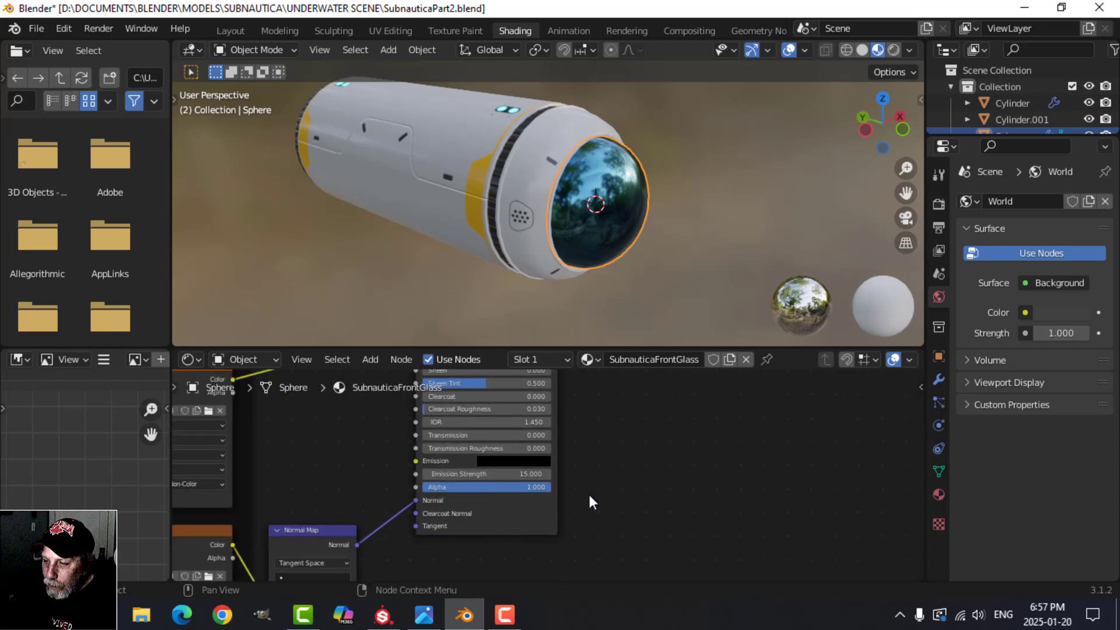
pyautogui.scroll(2, 550, 480)
pyautogui.click(499, 474)
pyautogui.write('1')
pyautogui.press('Return')
pyautogui.scroll(-1, 557, 491)
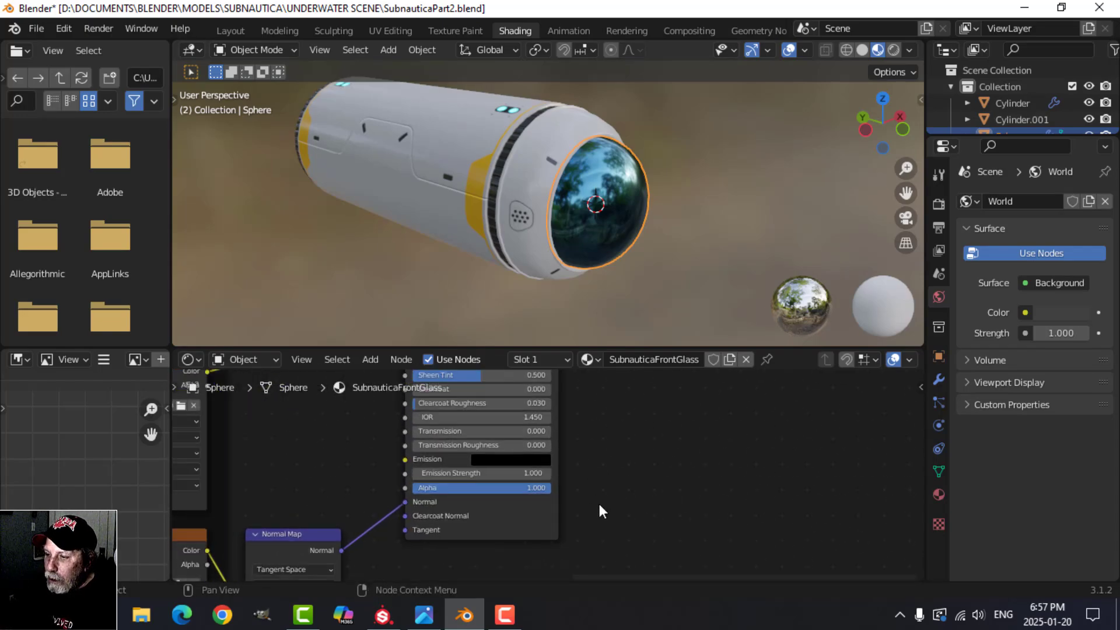
# Maximize the node editor, move the Material Output away, and insert a Mix Shader between it and the Principled BSDF
pyautogui.scroll(-4, 599, 505)
pyautogui.moveTo(681, 490); pyautogui.dragTo(594, 597, button='middle')
pyautogui.keyDown('shift'); pyautogui.moveTo(596, 328); pyautogui.dragTo(589, 372, button='middle'); pyautogui.keyUp('shift')
pyautogui.moveTo(594, 442)
pyautogui.mouseDown(button='middle')
pyautogui.moveTo(600, 433)
pyautogui.moveTo(596, 454)
pyautogui.mouseUp(button='middle')
pyautogui.hotkey('ctrl', 'space')
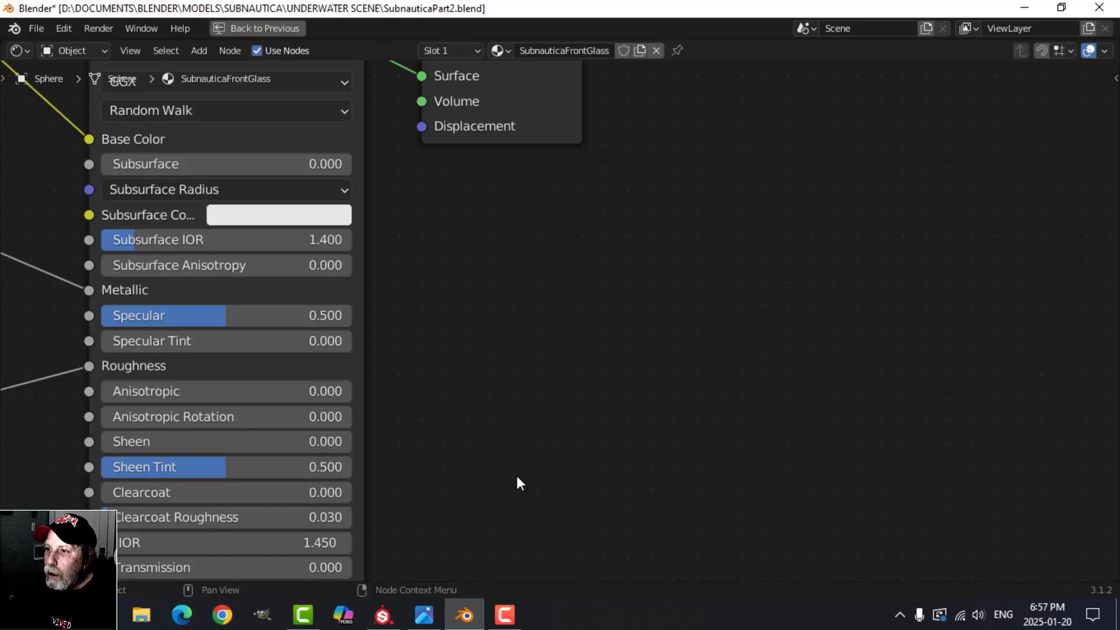
pyautogui.scroll(-4, 518, 482)
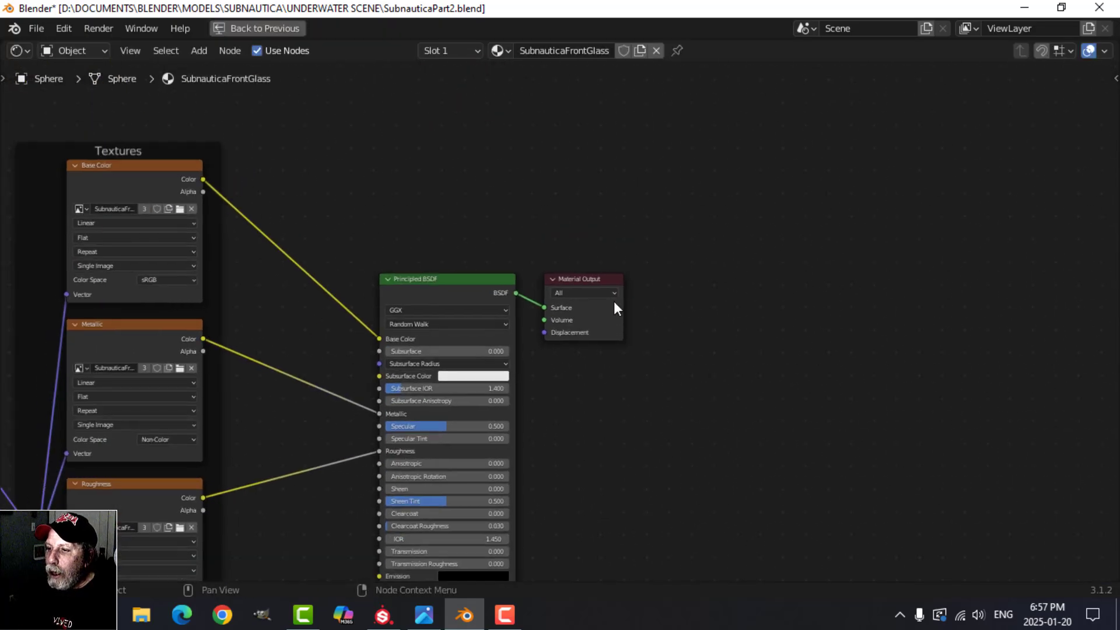
pyautogui.moveTo(596, 279); pyautogui.dragTo(997, 246)
pyautogui.keyDown('shift'); pyautogui.moveTo(813, 380); pyautogui.dragTo(789, 379, button='middle'); pyautogui.keyUp('shift')
pyautogui.hotkey('shift', 'a')
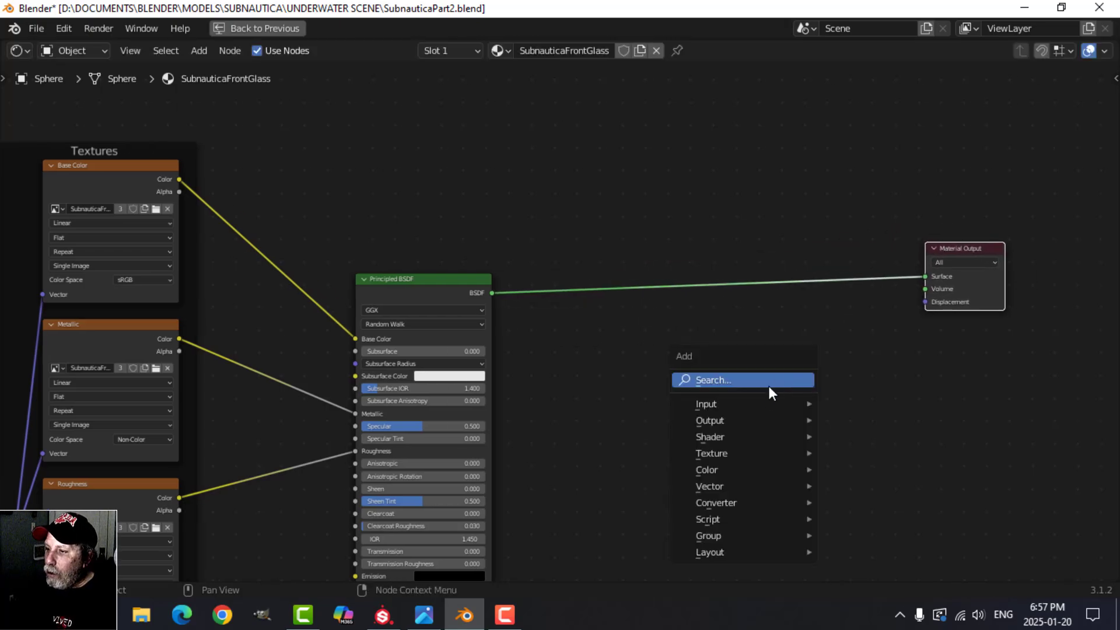
pyautogui.moveTo(743, 435)
pyautogui.click(895, 289)
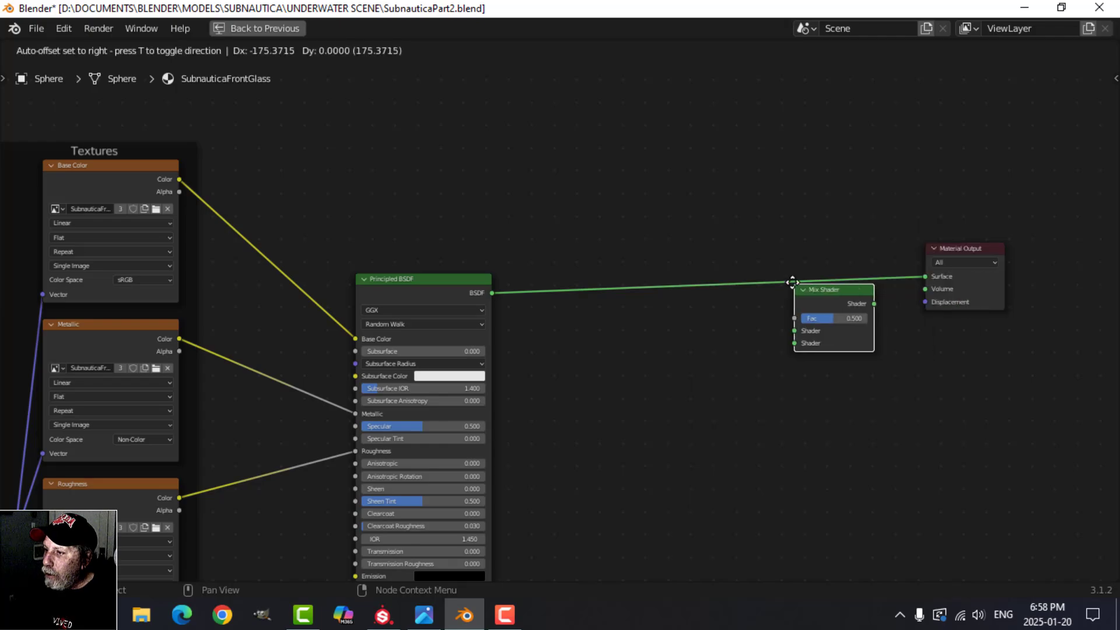
pyautogui.click(764, 264)
# Add a Transparent BSDF and connect it to the Mix Shader's second Shader input
pyautogui.hotkey('shift', 'a')
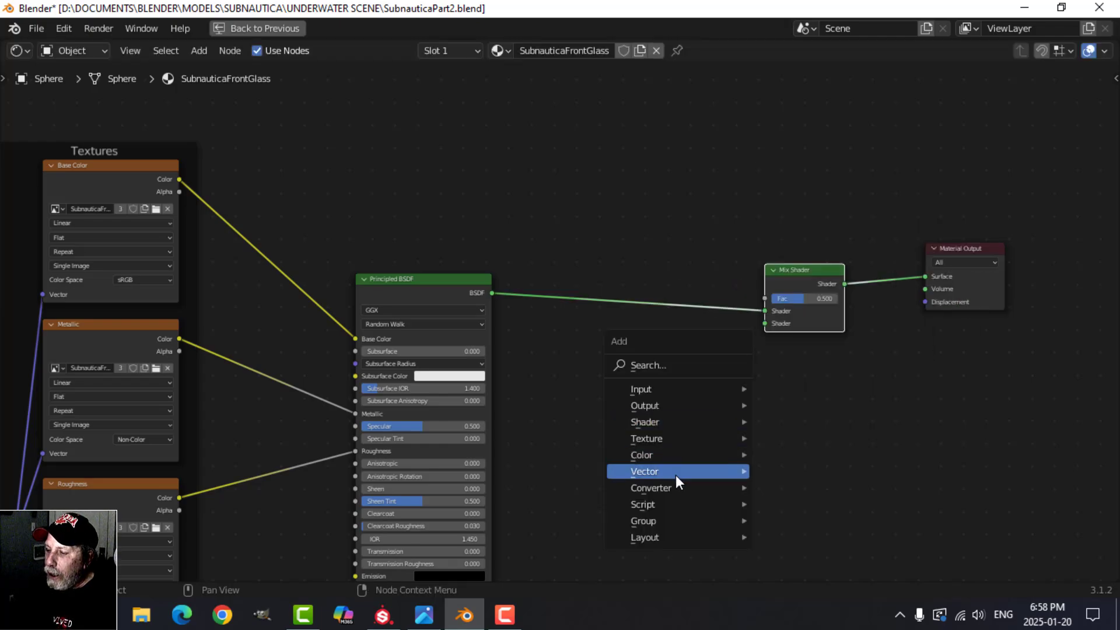
pyautogui.moveTo(662, 421)
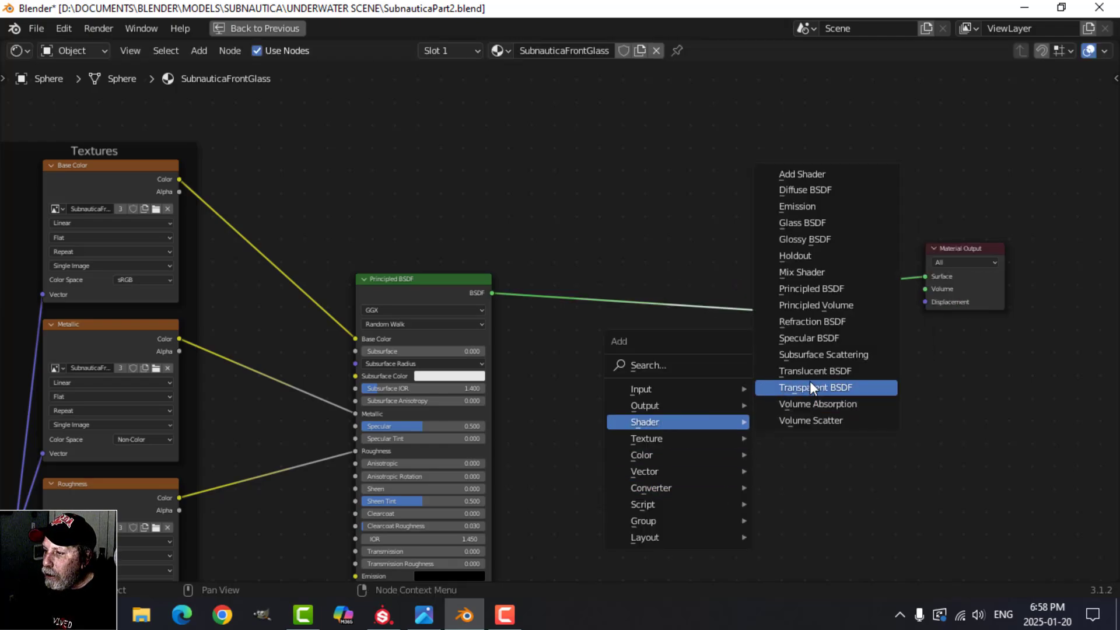
pyautogui.click(815, 387)
pyautogui.click(671, 395)
pyautogui.moveTo(692, 400); pyautogui.dragTo(764, 324)
# Duplicate the Base Color texture node, place the copy above the others, and connect the shared mapping reroute to its Vector input
pyautogui.scroll(-1, 620, 356)
pyautogui.moveTo(619, 356); pyautogui.dragTo(742, 419, button='middle')
pyautogui.click(334, 271)
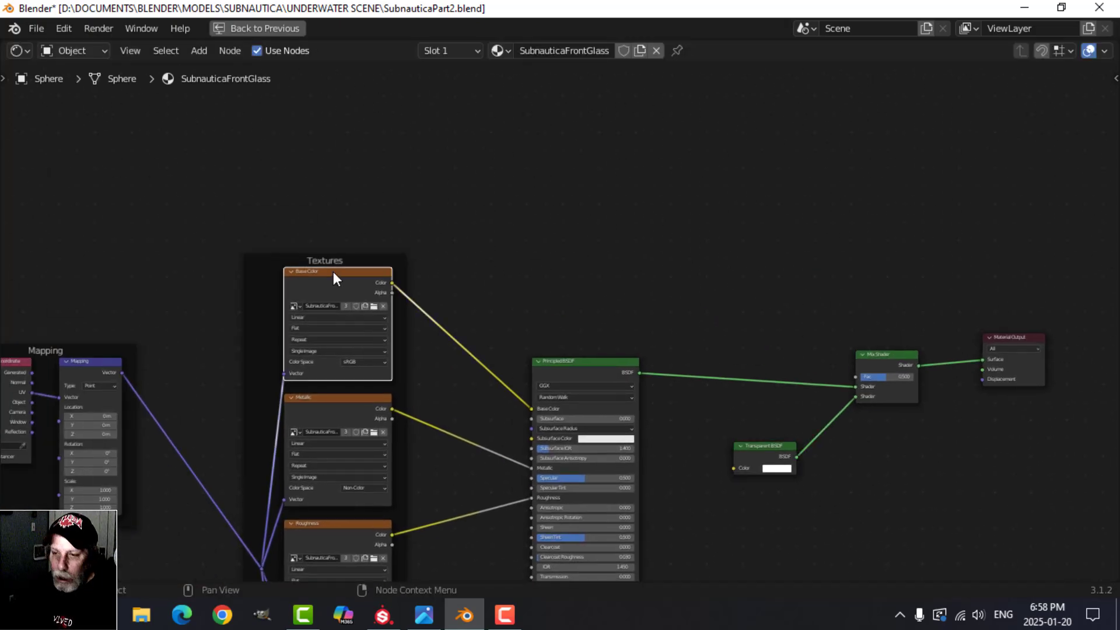
pyautogui.hotkey('shift', 'd')
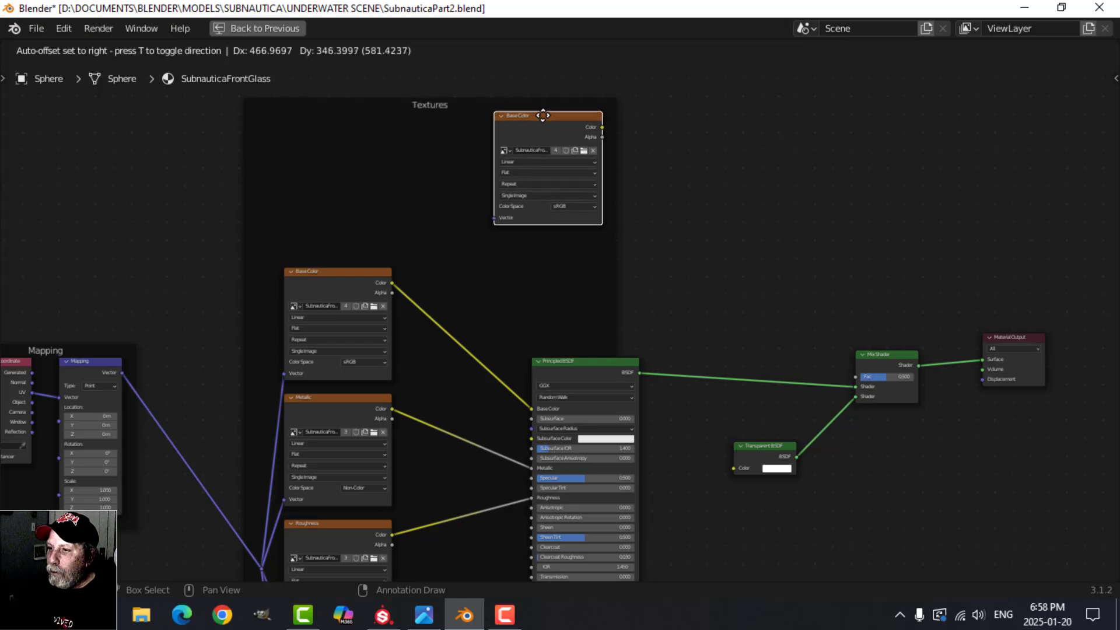
pyautogui.click(543, 114)
pyautogui.scroll(-1, 229, 439)
pyautogui.moveTo(236, 451); pyautogui.dragTo(220, 398, button='middle')
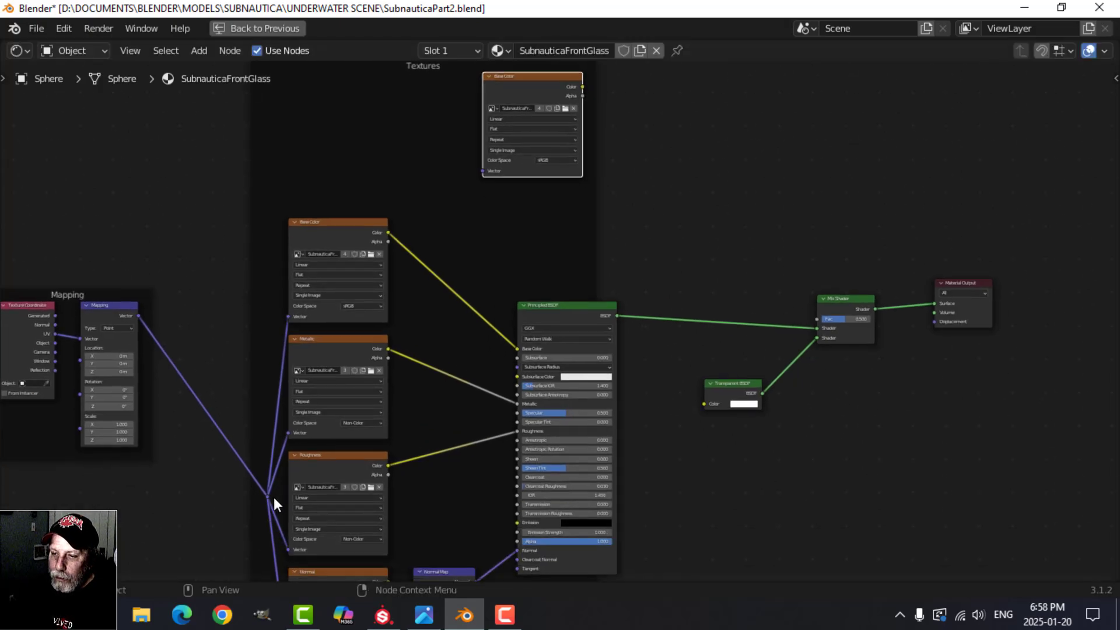
pyautogui.moveTo(267, 496); pyautogui.dragTo(487, 168)
# Load SubnauticaFront_Opacity.png into the duplicated Base Color texture node
pyautogui.scroll(2, 641, 344)
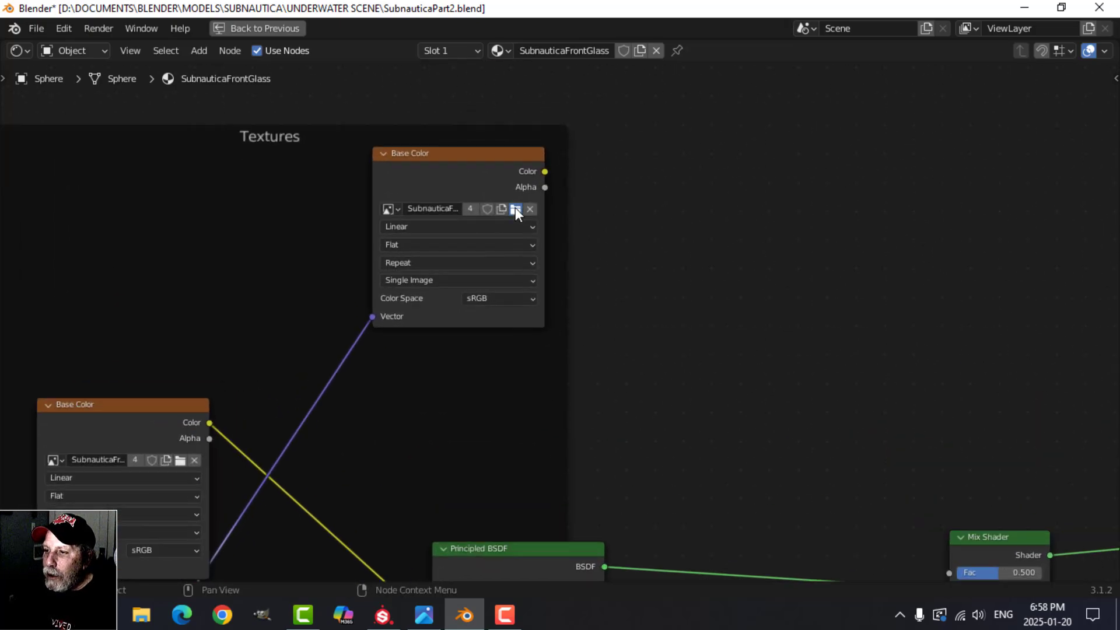
pyautogui.click(517, 207)
pyautogui.click(433, 309)
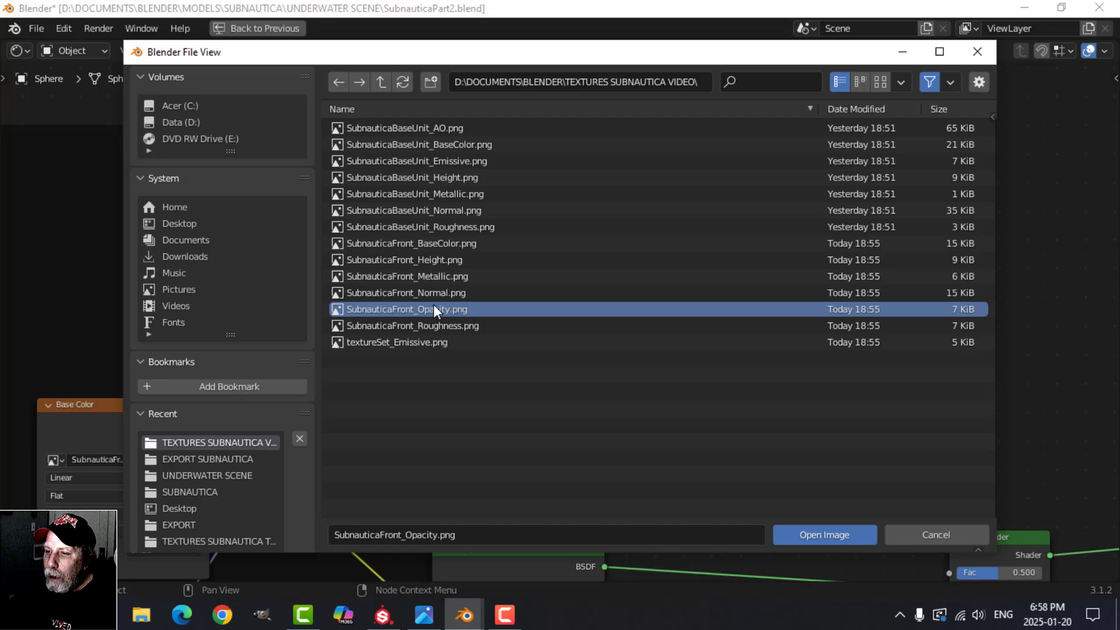
pyautogui.click(846, 538)
# Change the label of the duplicated texture node to Opacity
pyautogui.click(447, 156)
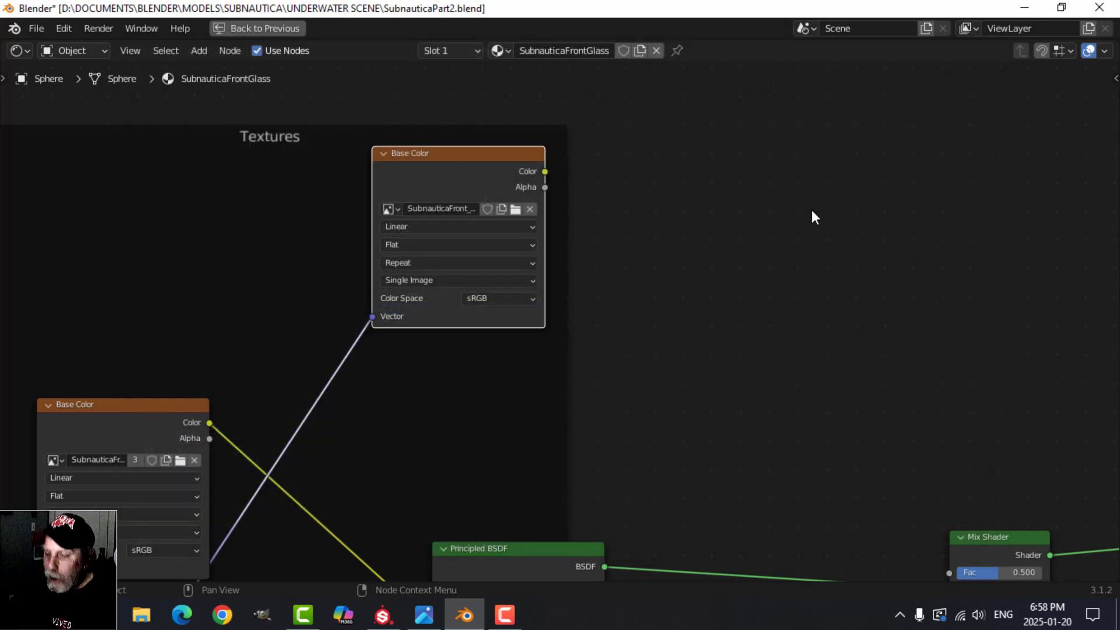
pyautogui.press('n')
pyautogui.click(1049, 148)
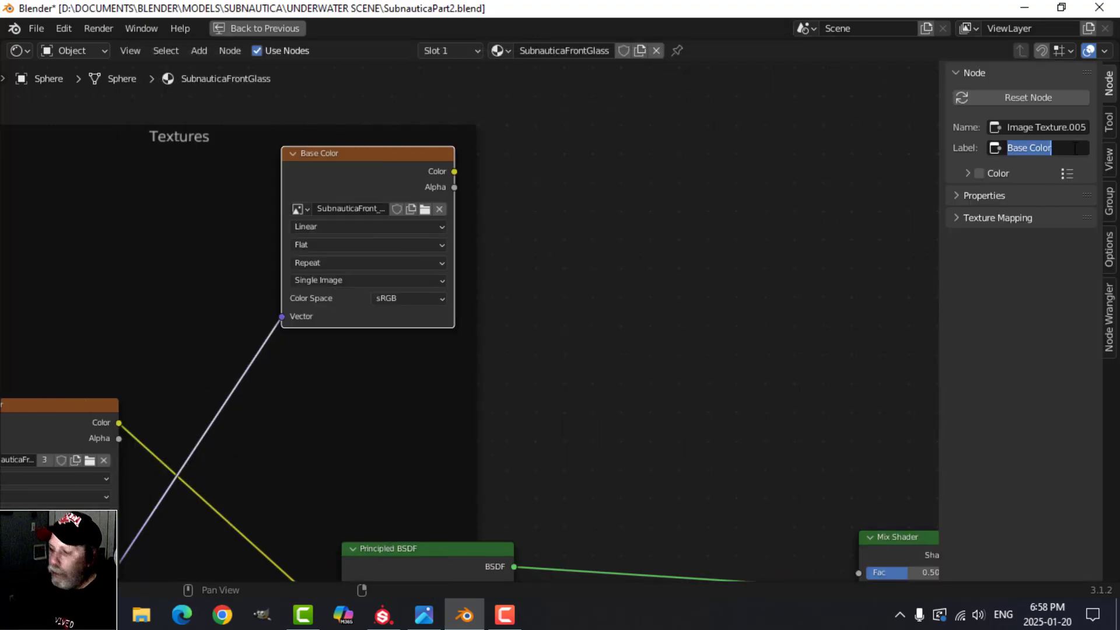
pyautogui.write('Opacity')
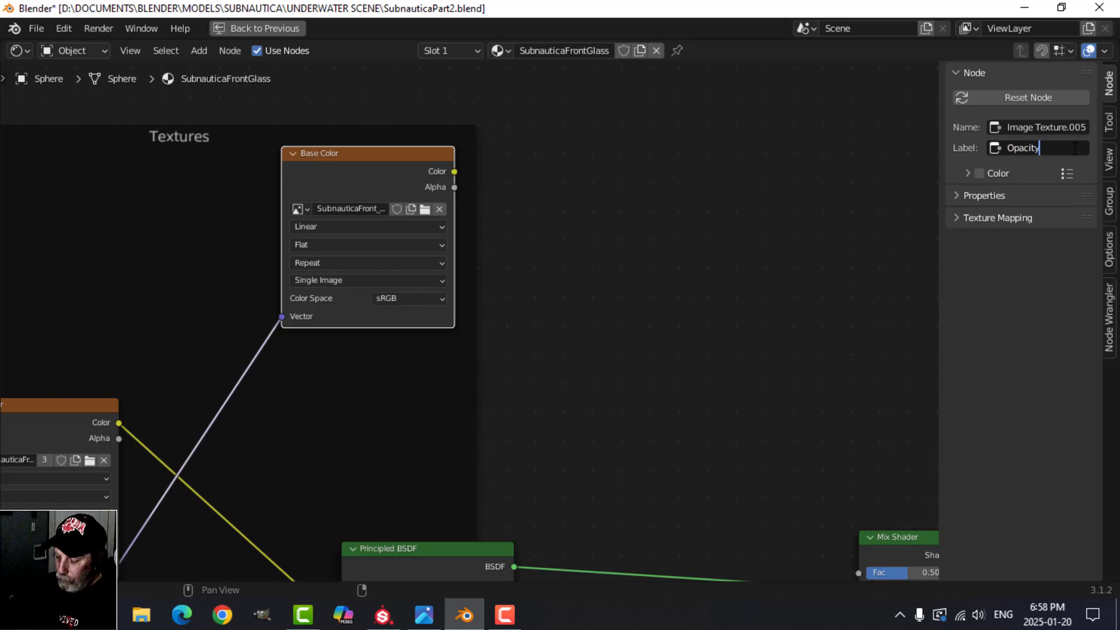
pyautogui.press('Return')
pyautogui.press('n')
# Connect the Opacity texture's Color to the Mix Shader's Fac and restore the normal layout
pyautogui.scroll(-1, 664, 323)
pyautogui.moveTo(664, 323); pyautogui.dragTo(585, 295, button='middle')
pyautogui.moveTo(600, 229); pyautogui.dragTo(777, 467)
pyautogui.click(271, 28)
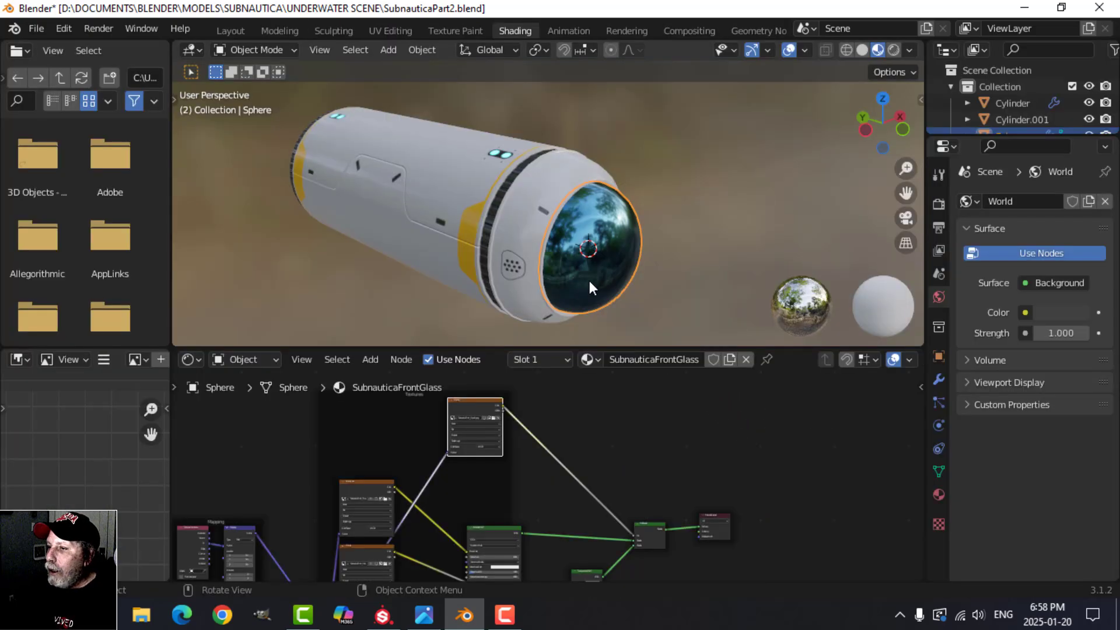
# Set the SubnauticaFrontGlass material's Blend Mode to Alpha Blend and save the file
pyautogui.moveTo(608, 263); pyautogui.dragTo(625, 285, button='middle')
pyautogui.keyDown('shift'); pyautogui.moveTo(680, 464); pyautogui.dragTo(582, 446, button='middle'); pyautogui.keyUp('shift')
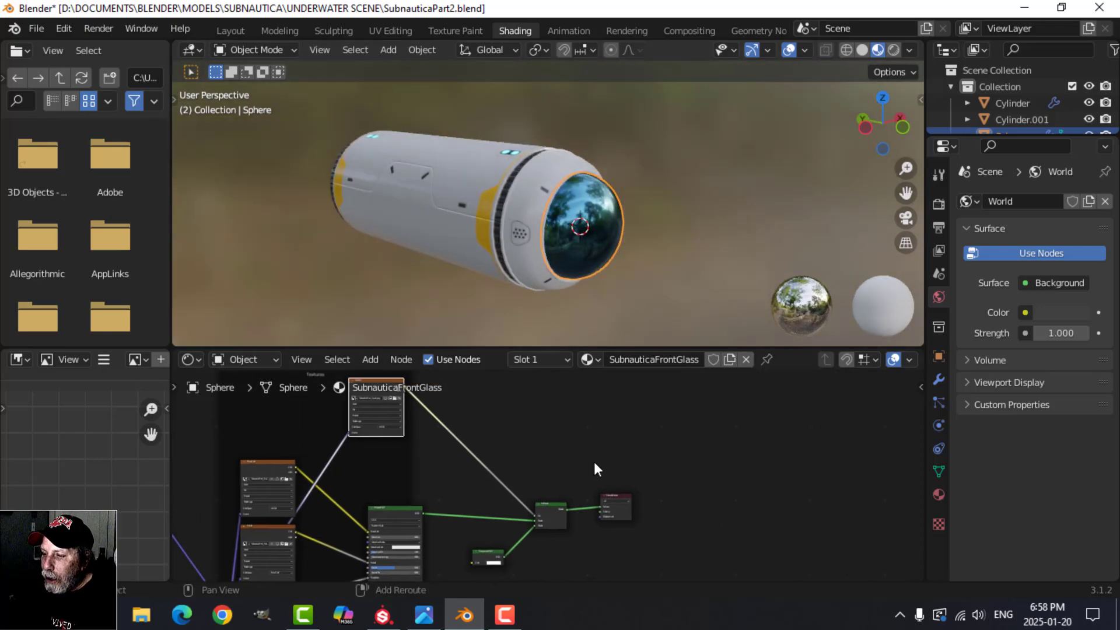
pyautogui.scroll(2, 656, 470)
pyautogui.keyDown('shift'); pyautogui.moveTo(643, 418); pyautogui.dragTo(667, 425, button='middle'); pyautogui.keyUp('shift')
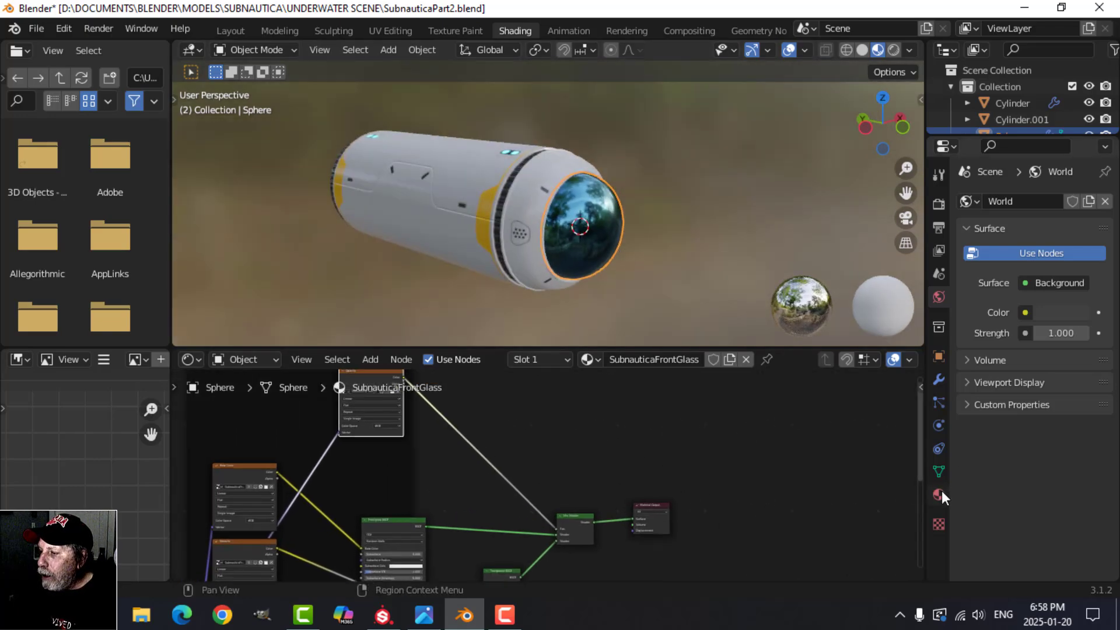
pyautogui.click(939, 494)
pyautogui.scroll(-2, 1044, 468)
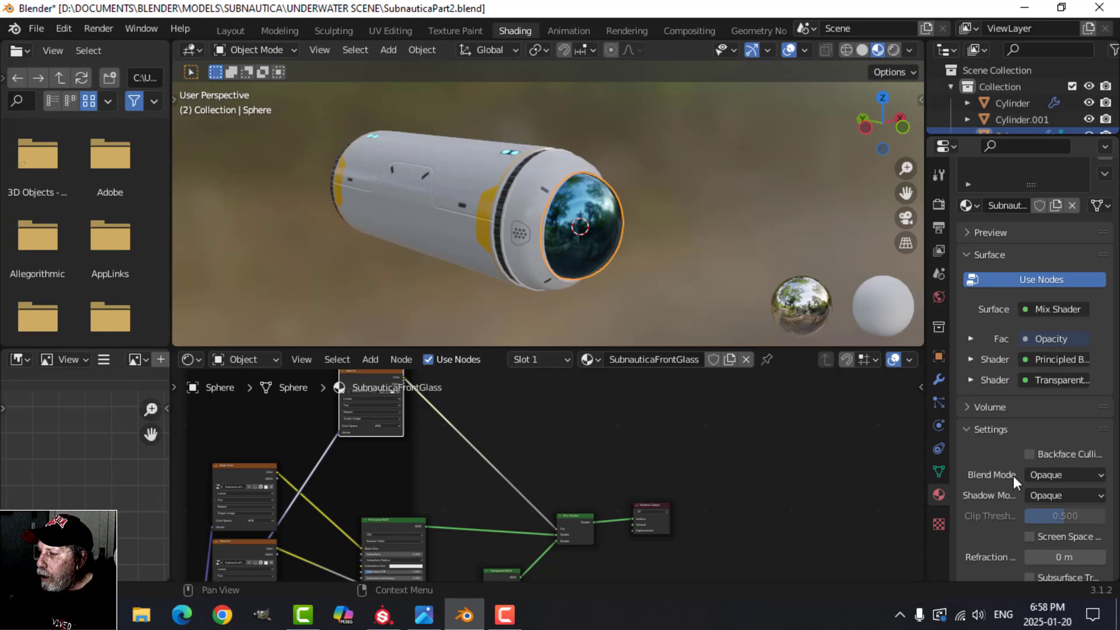
pyautogui.click(1050, 475)
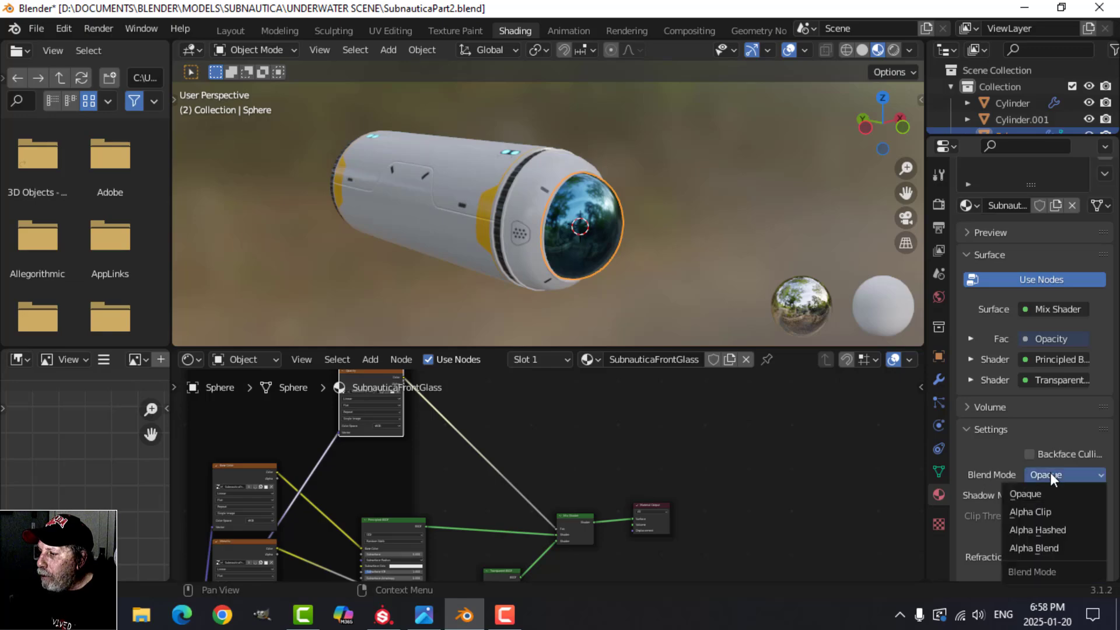
pyautogui.click(1045, 549)
pyautogui.scroll(3, 653, 276)
pyautogui.moveTo(718, 277)
pyautogui.mouseDown(button='middle')
pyautogui.moveTo(632, 229)
pyautogui.moveTo(639, 251)
pyautogui.moveTo(652, 253)
pyautogui.mouseUp(button='middle')
pyautogui.hotkey('ctrl', 's')
# Switch to the Layout workspace, leave local view to show the whole model, and select the main cylinder
pyautogui.click(244, 35)
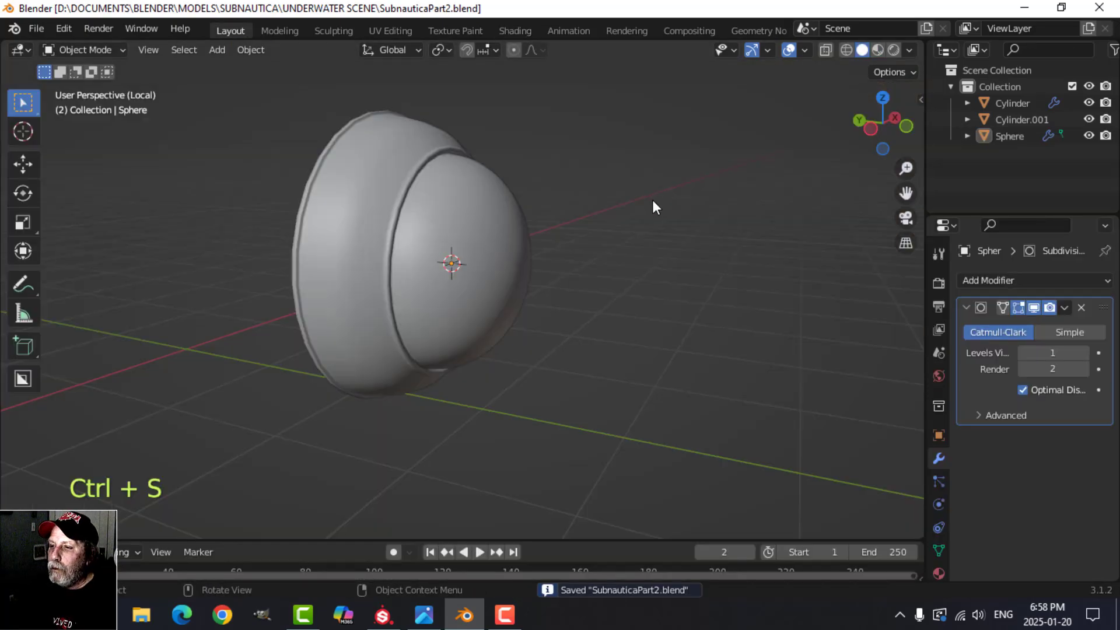
pyautogui.press('KP_Divide')
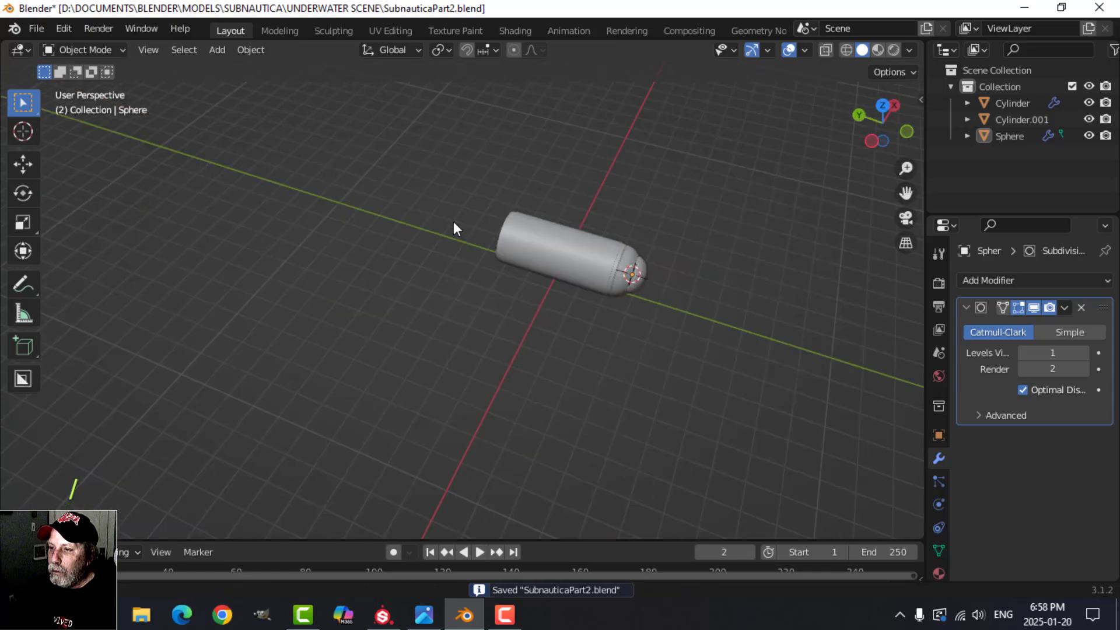
pyautogui.moveTo(453, 222); pyautogui.dragTo(583, 232, button='middle')
pyautogui.scroll(2, 644, 278)
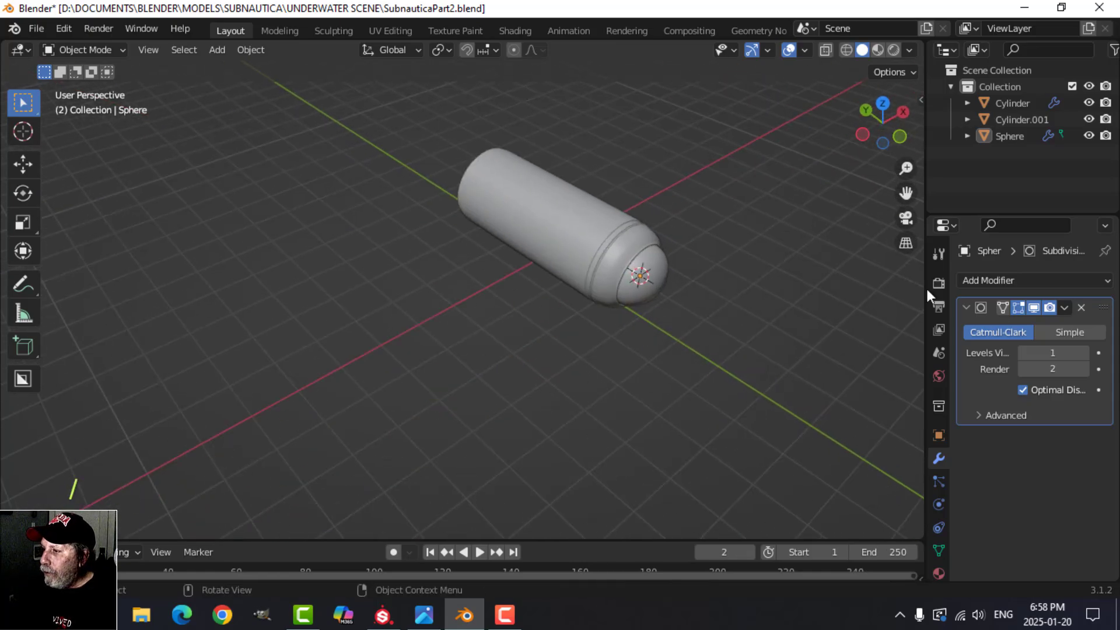
pyautogui.click(572, 222)
pyautogui.scroll(3, 740, 286)
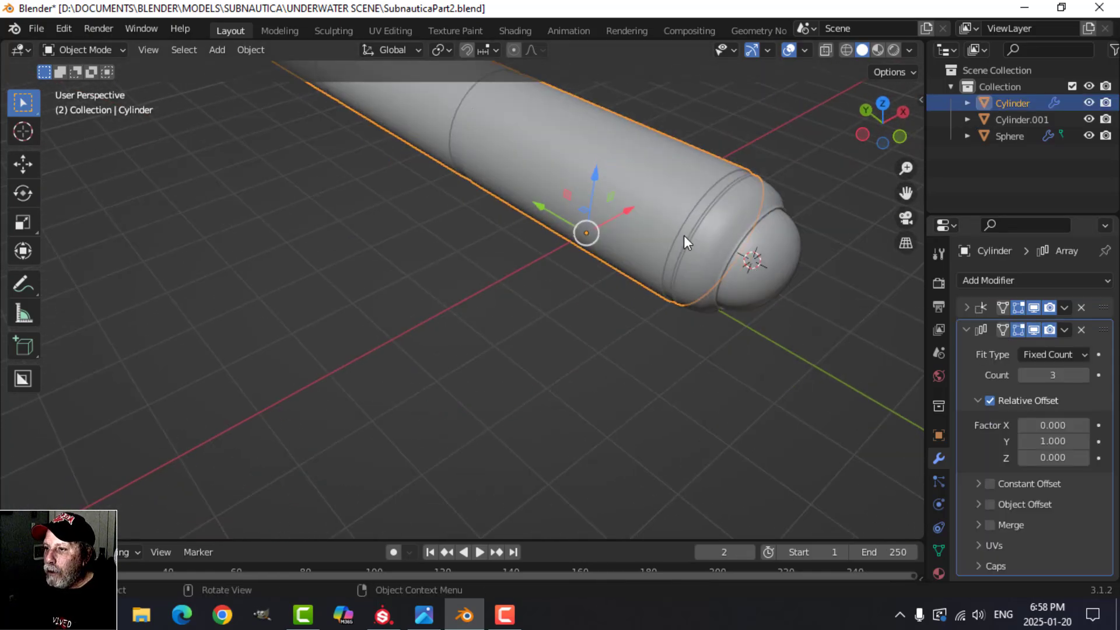
pyautogui.keyDown('shift'); pyautogui.moveTo(683, 236); pyautogui.dragTo(543, 291, button='middle'); pyautogui.keyUp('shift')
pyautogui.scroll(2, 523, 282)
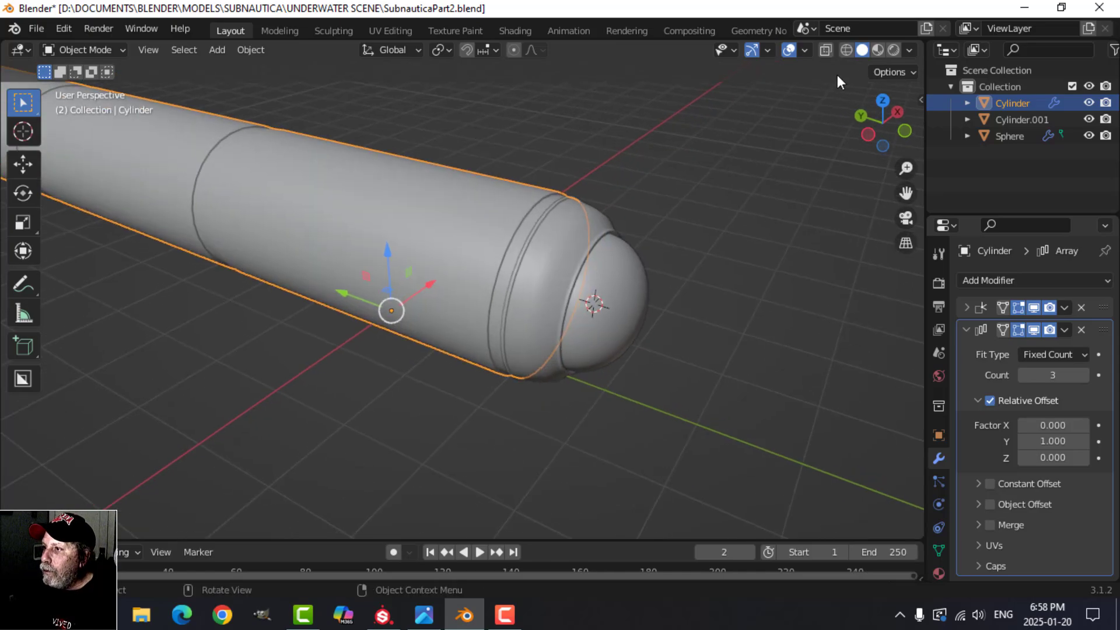
# Display the viewport in Material Preview, deselect everything, and inspect the transparent glass visor up close
pyautogui.click(877, 51)
pyautogui.hotkey('alt', 'a')
pyautogui.moveTo(708, 293)
pyautogui.mouseDown(button='middle')
pyautogui.moveTo(680, 279)
pyautogui.moveTo(624, 332)
pyautogui.moveTo(644, 324)
pyautogui.mouseUp(button='middle')
pyautogui.scroll(3, 680, 274)
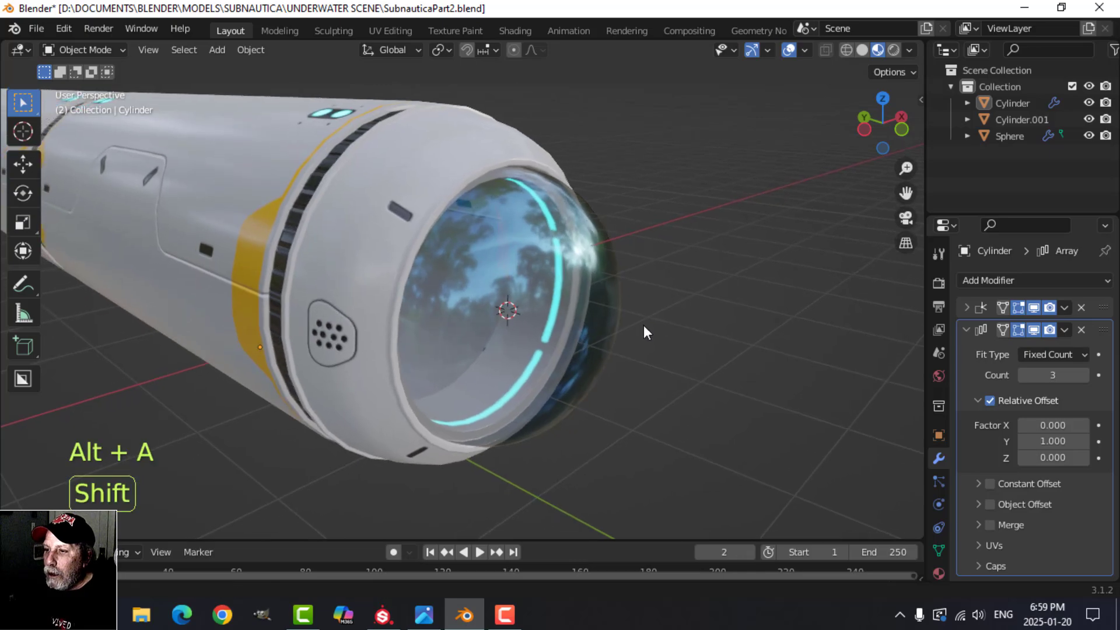
pyautogui.moveTo(646, 281)
pyautogui.keyDown('shift'); pyautogui.mouseDown(button='middle')
pyautogui.moveTo(670, 265)
pyautogui.moveTo(633, 198)
pyautogui.mouseUp(button='middle'); pyautogui.keyUp('shift')
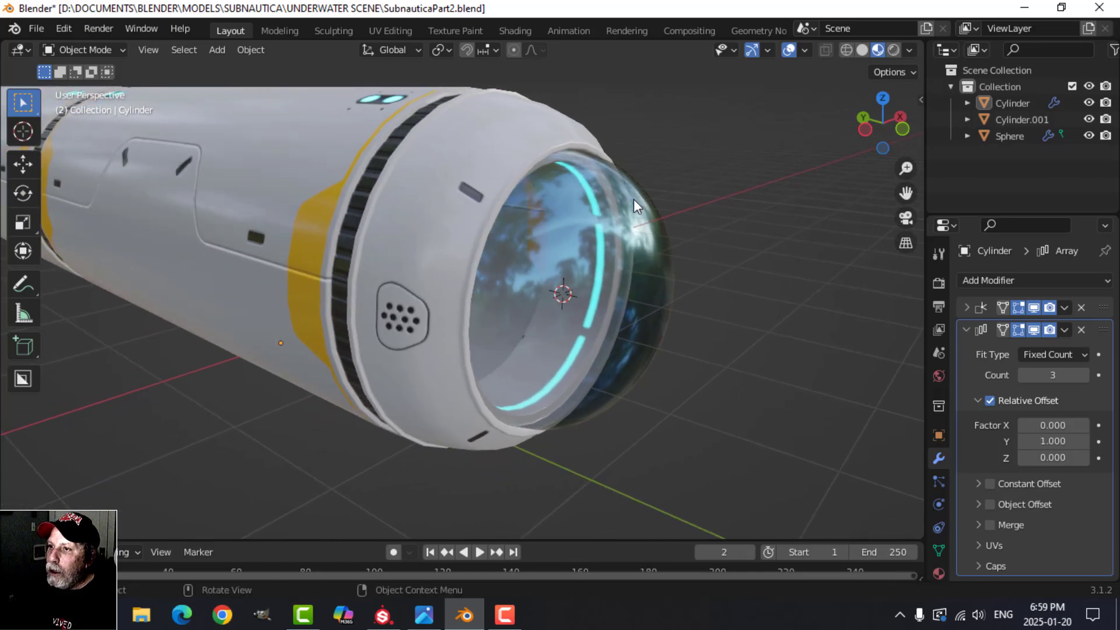
# Select the front housing, switch to the Shading workspace, and set the SubnauticaFront material's Emission Strength to 25
pyautogui.click(498, 147)
pyautogui.click(527, 34)
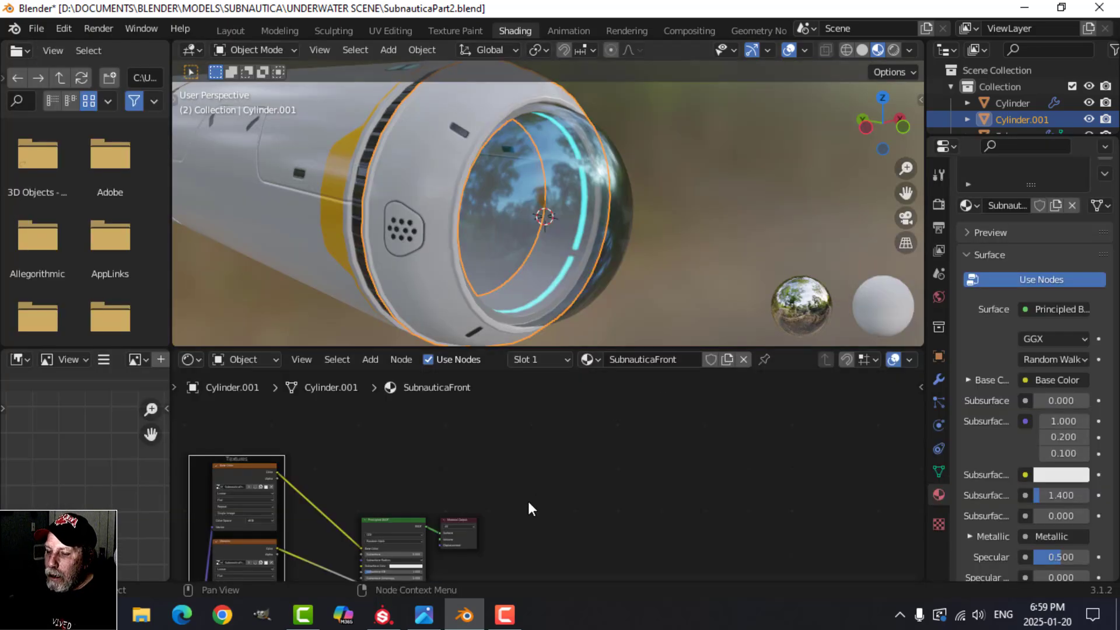
pyautogui.moveTo(524, 502); pyautogui.dragTo(557, 473, button='middle')
pyautogui.scroll(5, 546, 489)
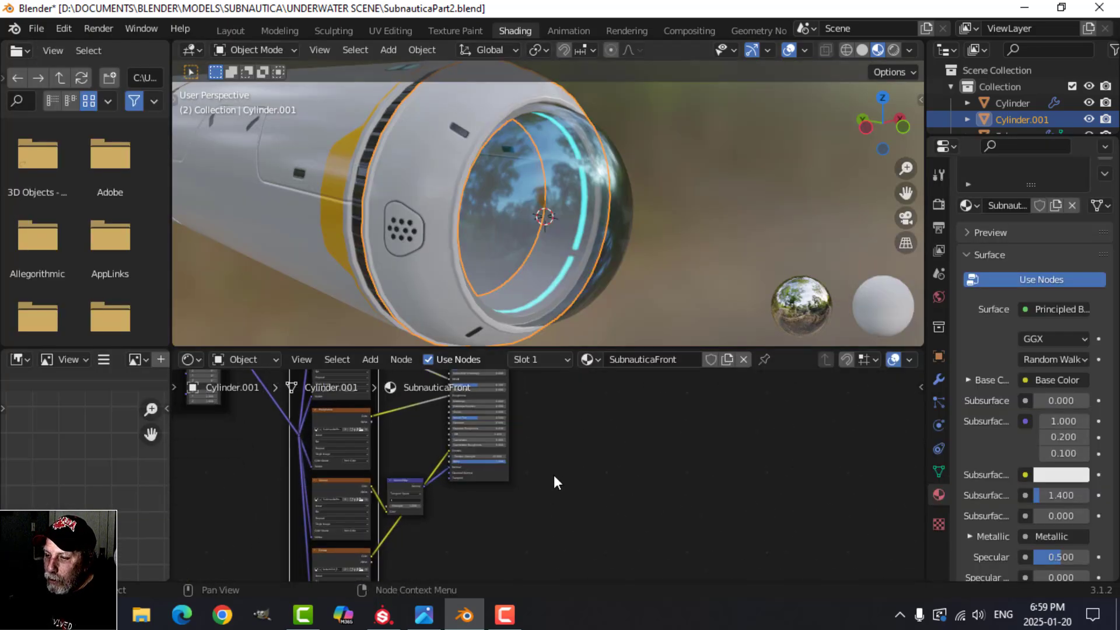
pyautogui.scroll(2, 519, 482)
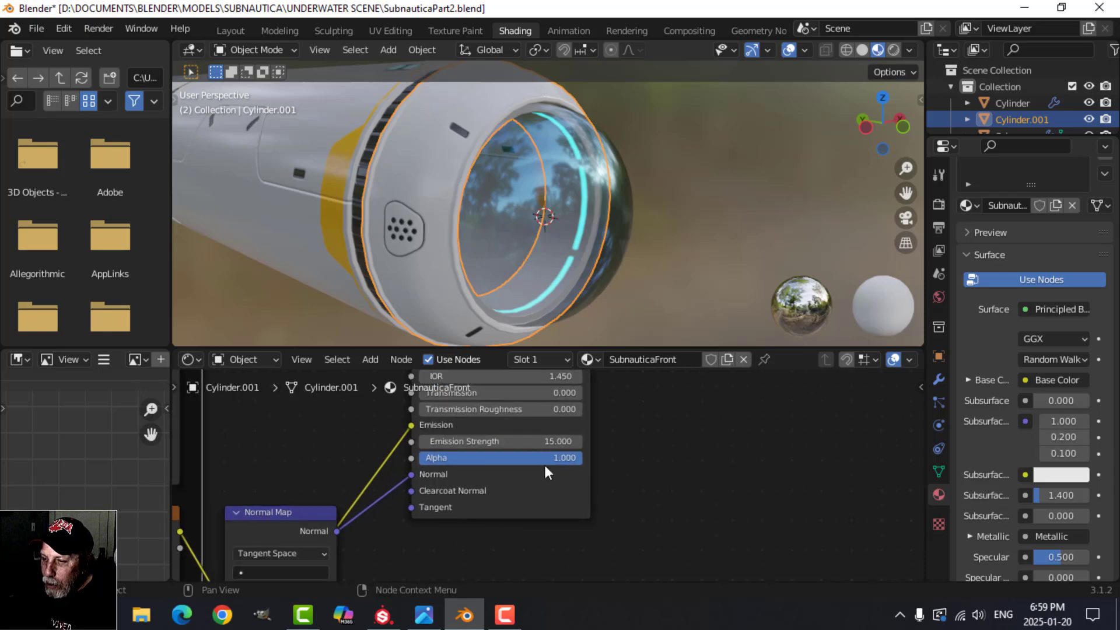
pyautogui.click(538, 441)
pyautogui.write('25')
pyautogui.press('Return')
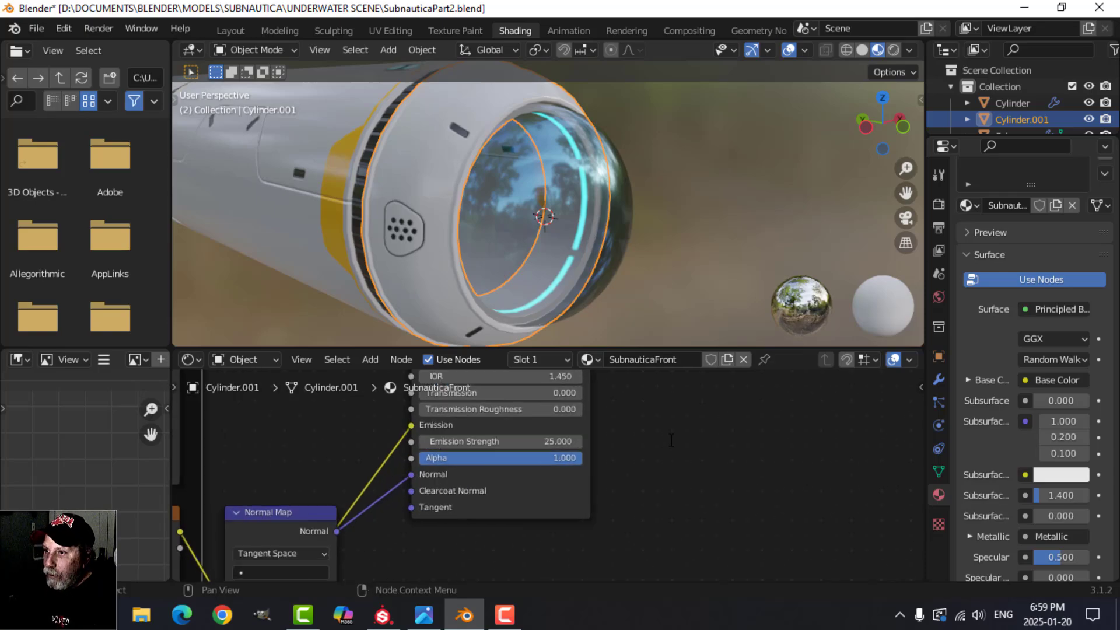
# Enable Ambient Occlusion in the render settings with a Distance of 1 m and a Factor of 2
pyautogui.click(938, 204)
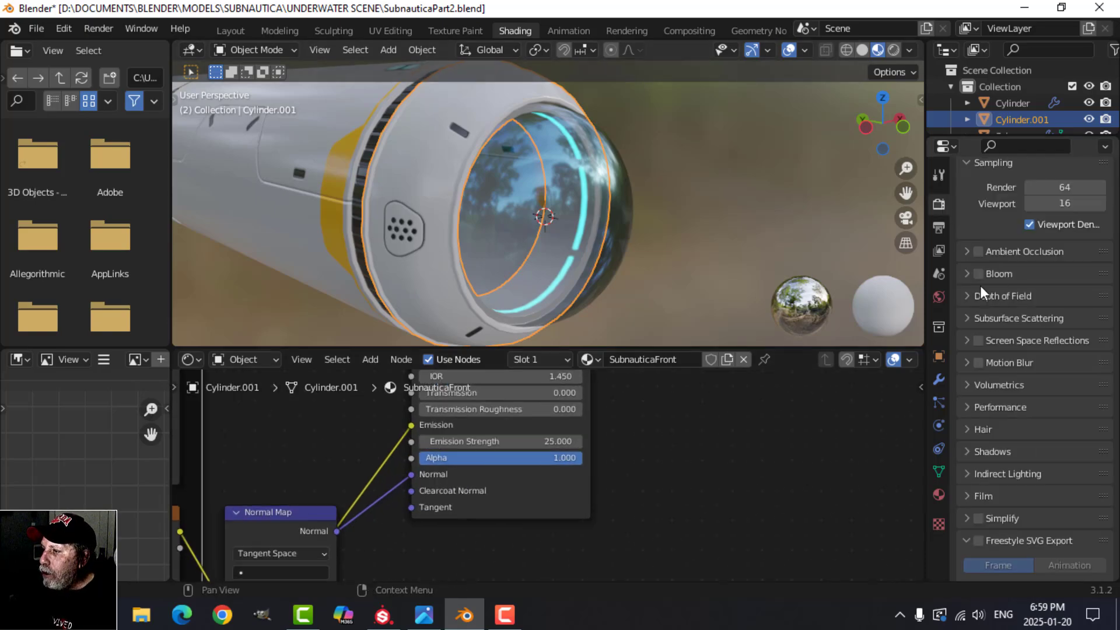
pyautogui.click(978, 252)
pyautogui.click(966, 249)
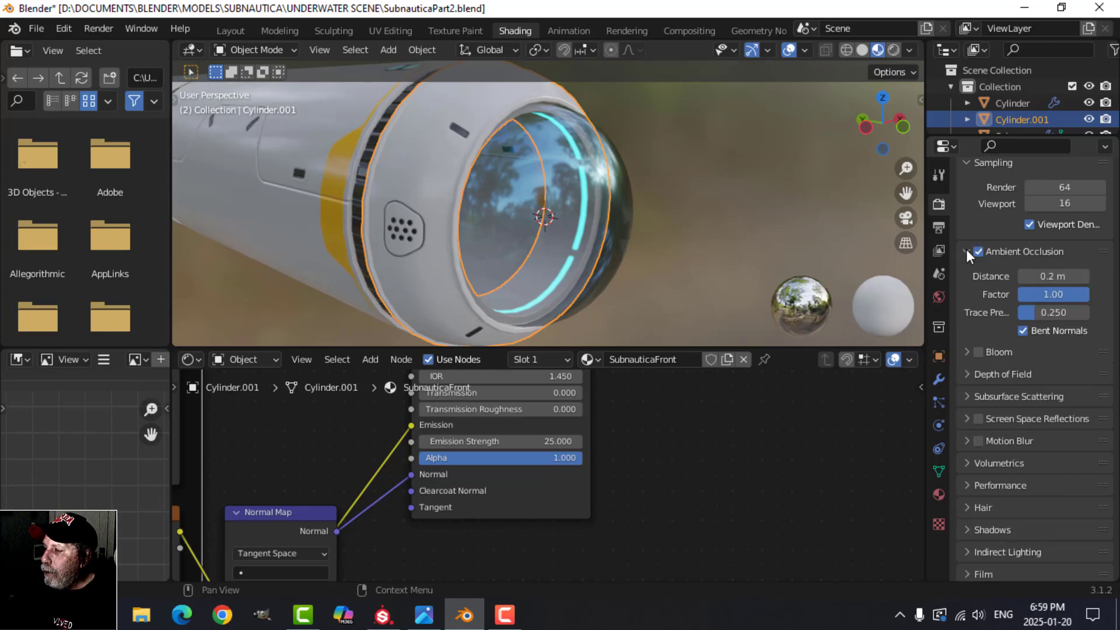
pyautogui.click(1044, 277)
pyautogui.write('1')
pyautogui.press('Return')
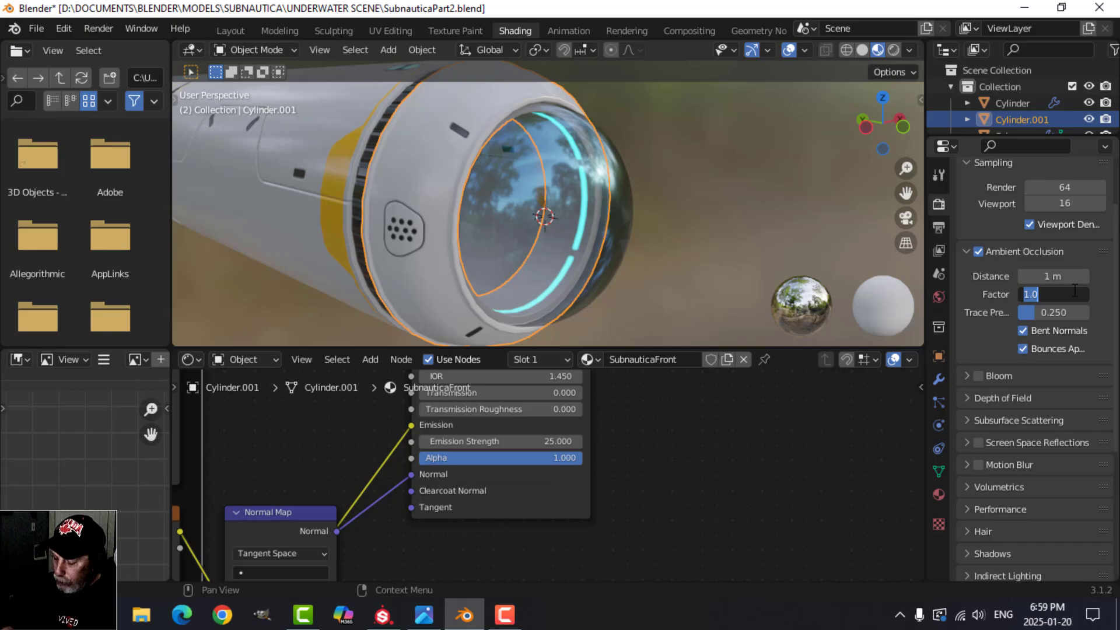
pyautogui.write('2')
pyautogui.press('Return')
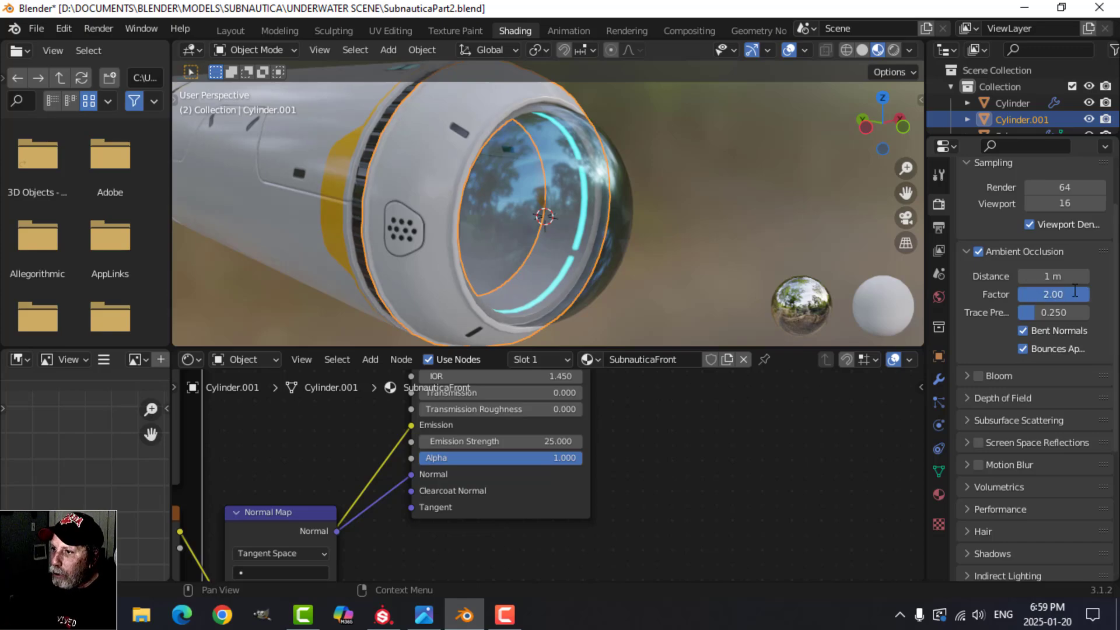
# Enable Bloom and Screen Space Reflections in the render settings and save the file
pyautogui.click(977, 375)
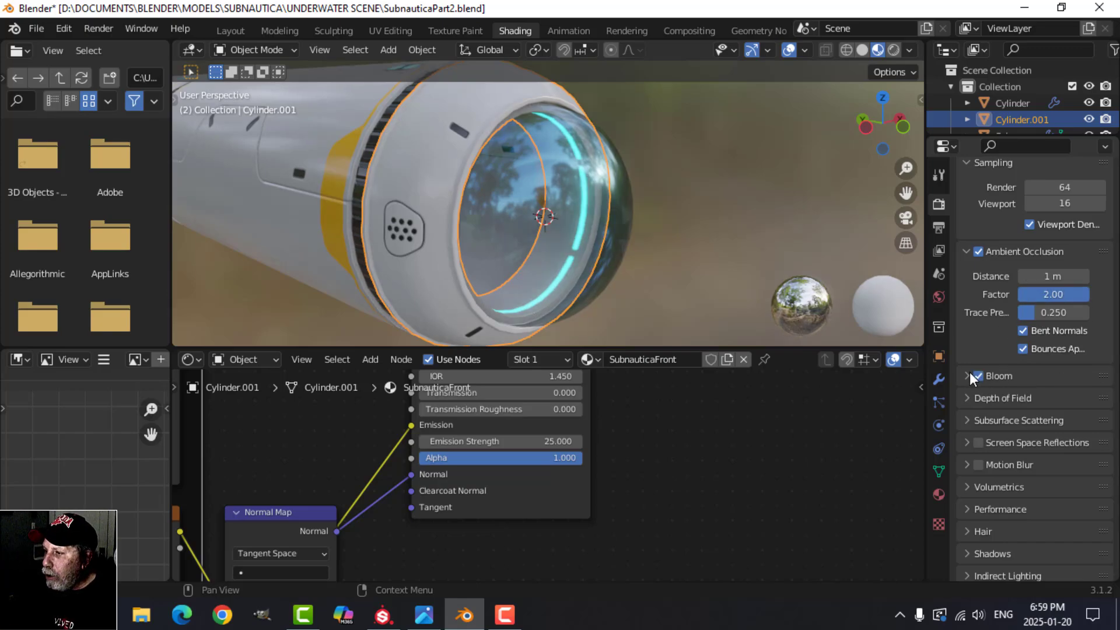
pyautogui.click(964, 442)
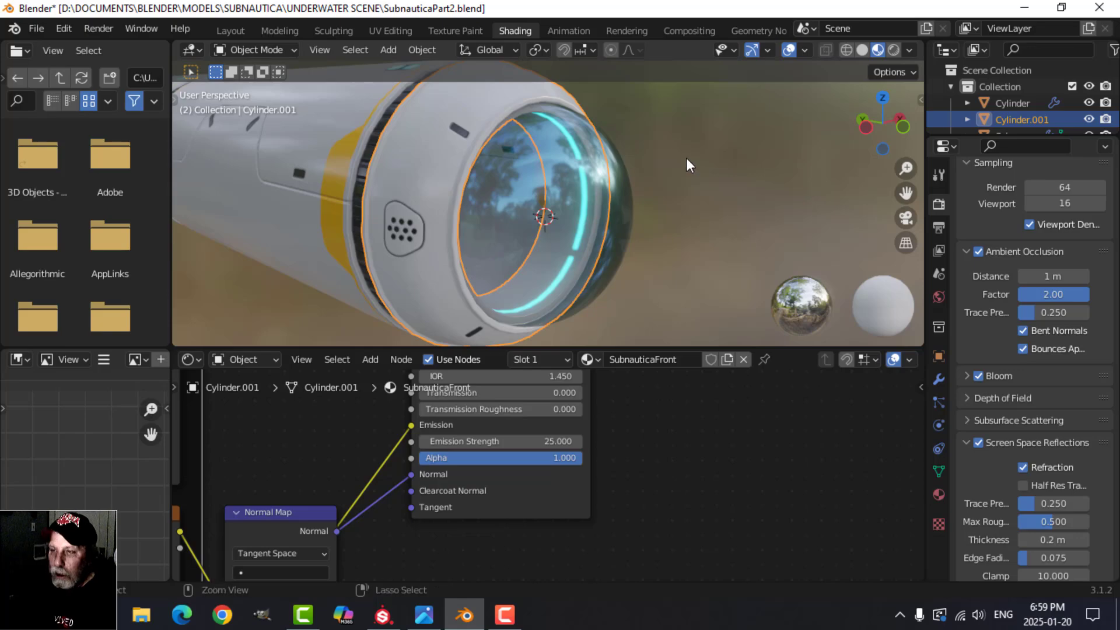
pyautogui.hotkey('ctrl', 's')
# Switch to the Layout workspace, deselect everything, and hide the viewport gizmos and overlays
pyautogui.click(229, 31)
pyautogui.hotkey('alt', 'a')
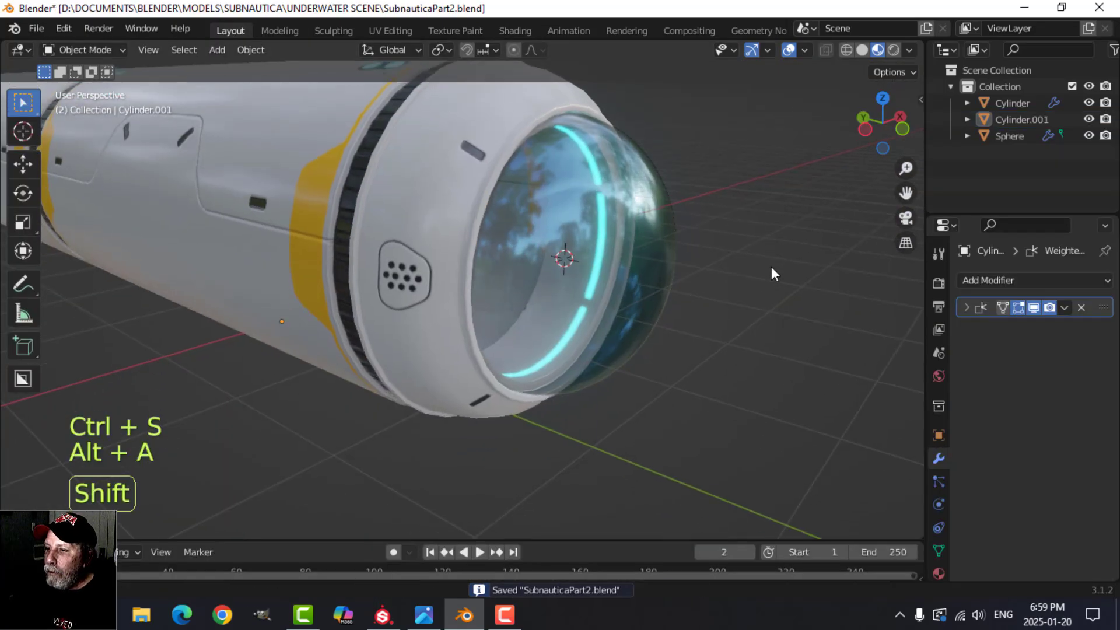
pyautogui.click(753, 50)
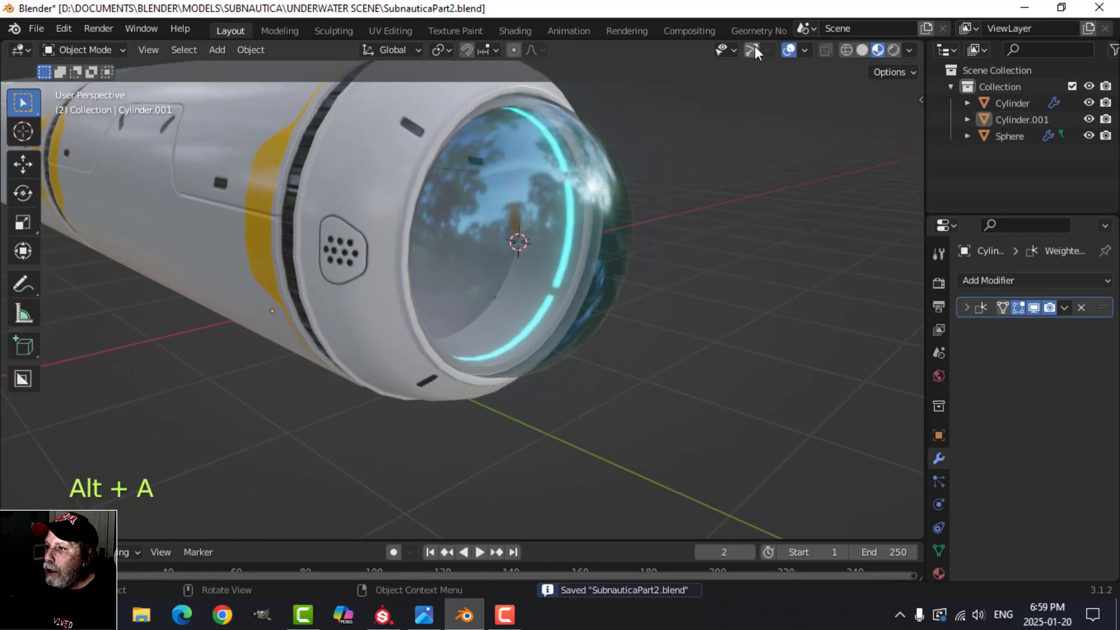
pyautogui.click(788, 50)
pyautogui.moveTo(708, 175)
pyautogui.mouseDown(button='middle')
pyautogui.moveTo(685, 255)
pyautogui.moveTo(774, 275)
pyautogui.mouseUp(button='middle')
# Light the Material Preview with the blue-sky, dark-ground HDRI and inspect the unit's body and glass visor
pyautogui.click(908, 51)
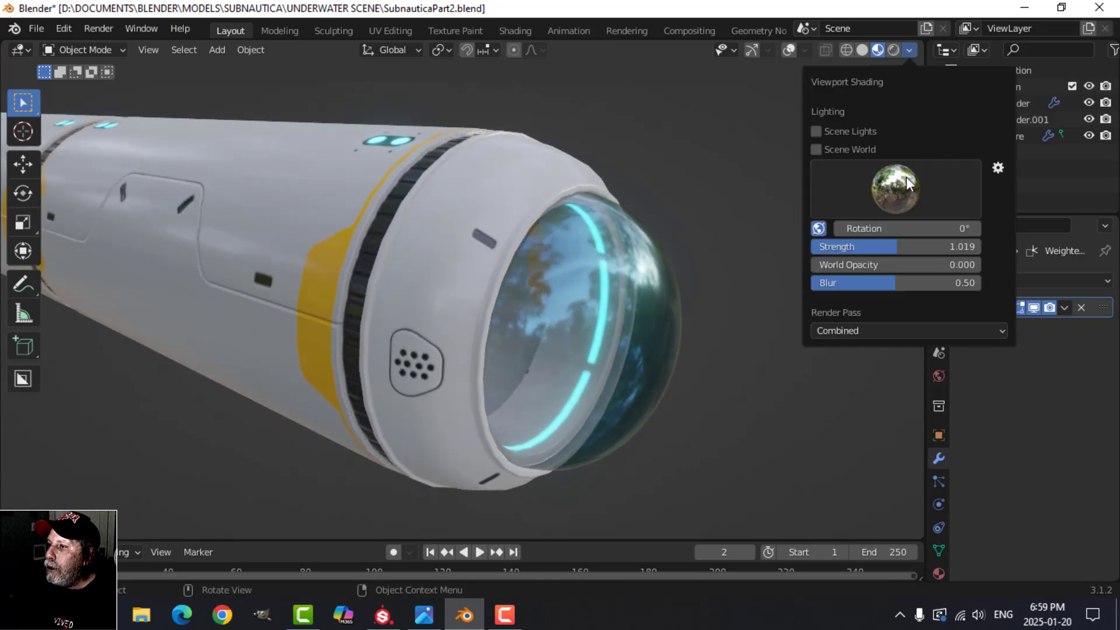
pyautogui.click(908, 183)
pyautogui.click(695, 292)
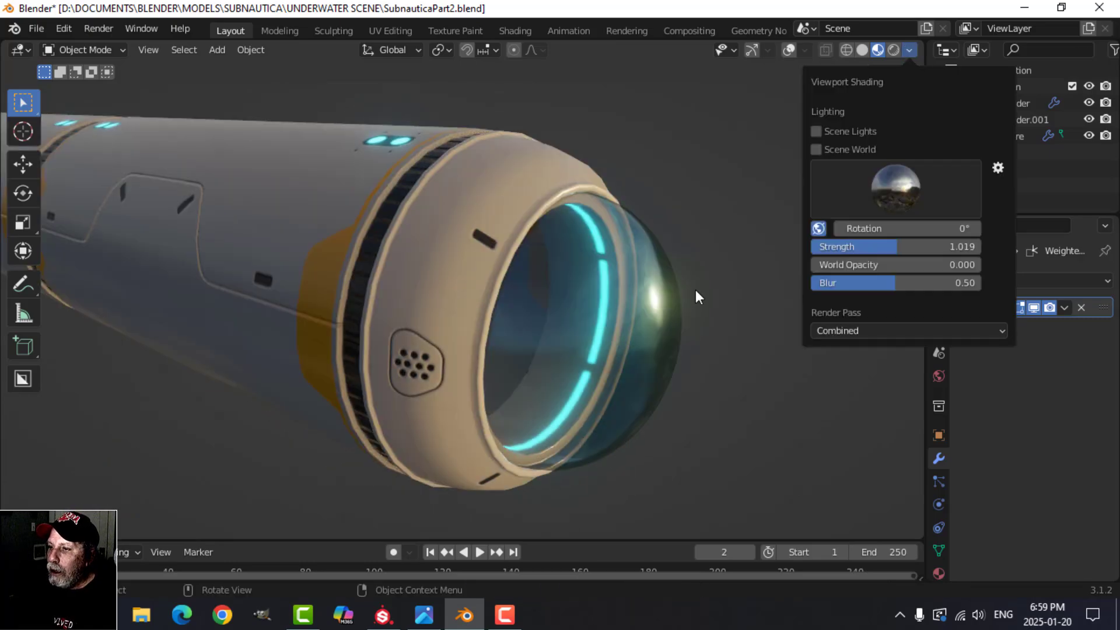
pyautogui.scroll(-3, 726, 271)
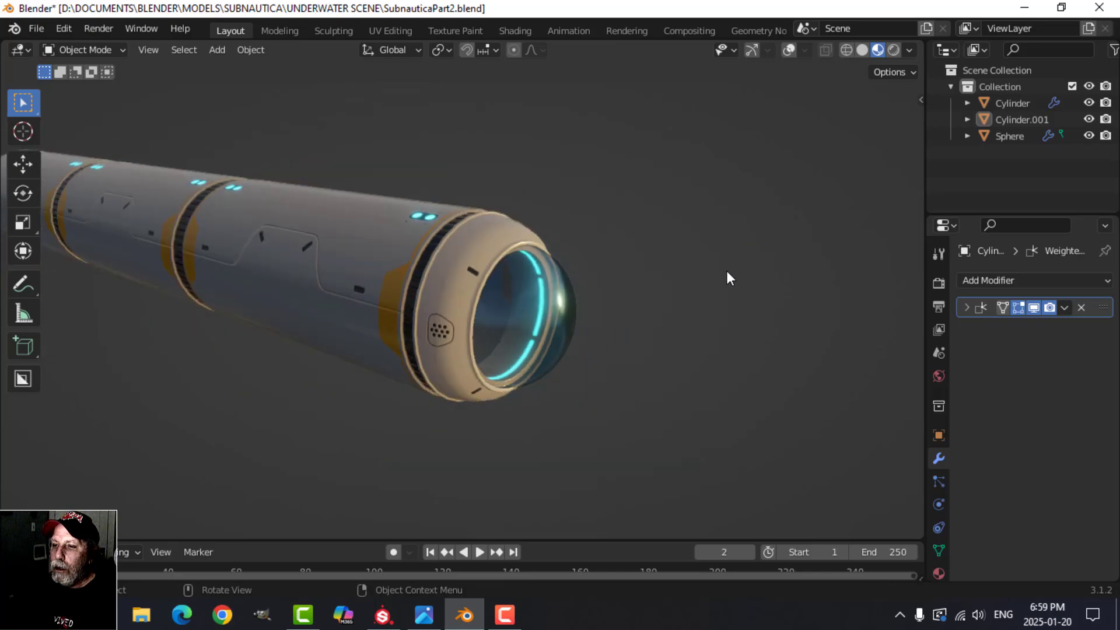
pyautogui.moveTo(726, 270); pyautogui.dragTo(673, 309, button='middle')
pyautogui.scroll(3, 716, 282)
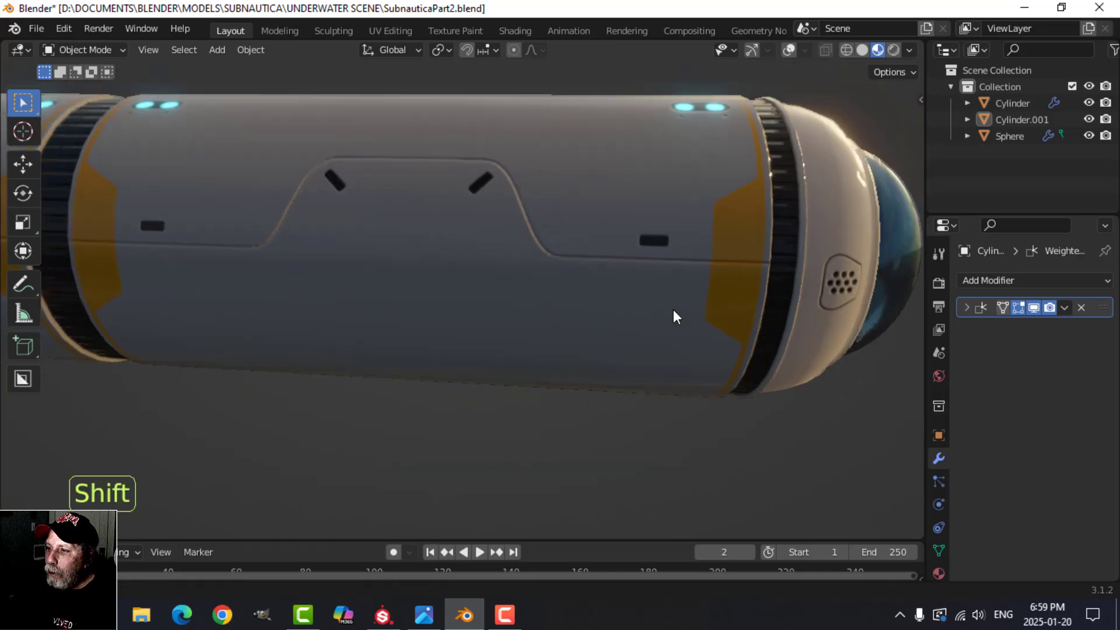
pyautogui.scroll(-1, 675, 316)
pyautogui.moveTo(807, 233); pyautogui.dragTo(687, 241, button='middle')
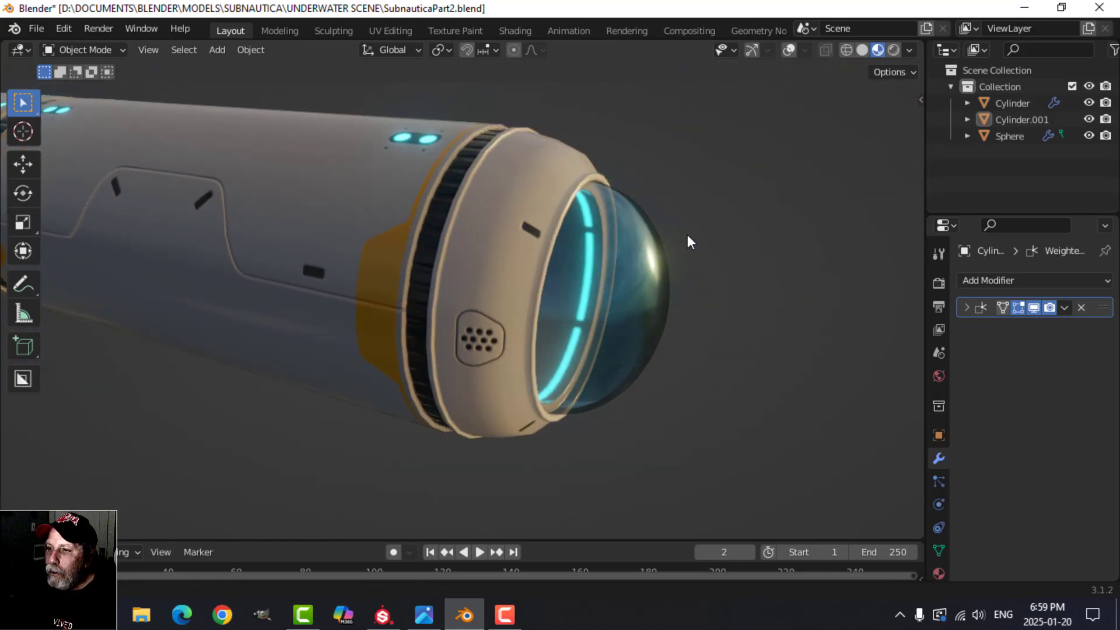
pyautogui.scroll(-2, 513, 185)
pyautogui.moveTo(512, 185); pyautogui.dragTo(559, 307, button='middle')
pyautogui.scroll(3, 503, 241)
pyautogui.scroll(3, 450, 268)
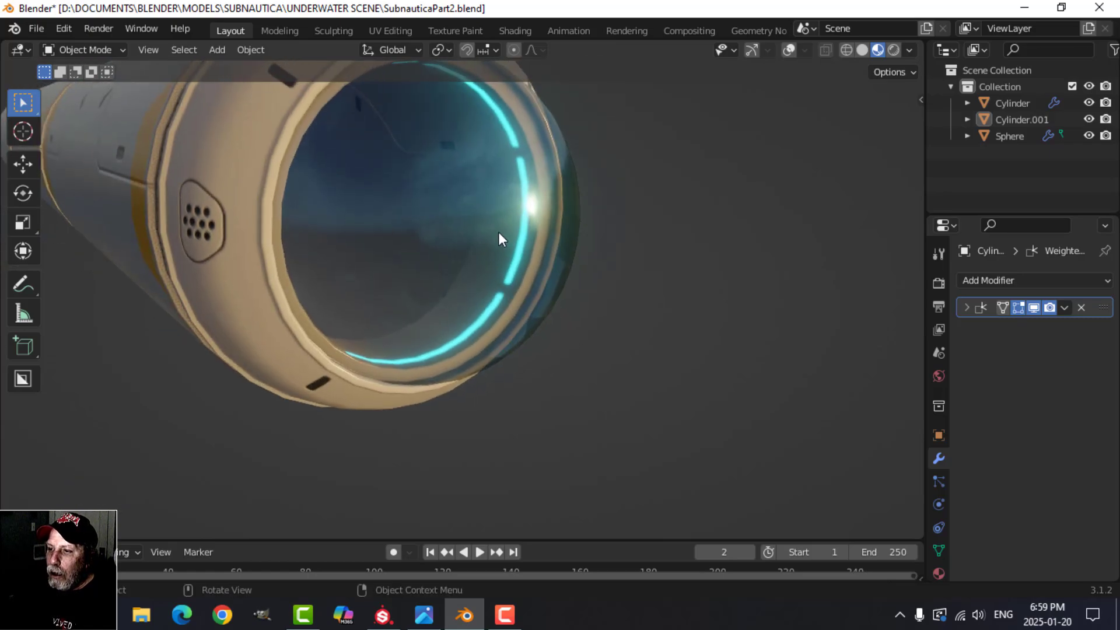
pyautogui.scroll(-4, 498, 232)
pyautogui.keyDown('shift'); pyautogui.moveTo(595, 249); pyautogui.dragTo(638, 237, button='middle'); pyautogui.keyUp('shift')
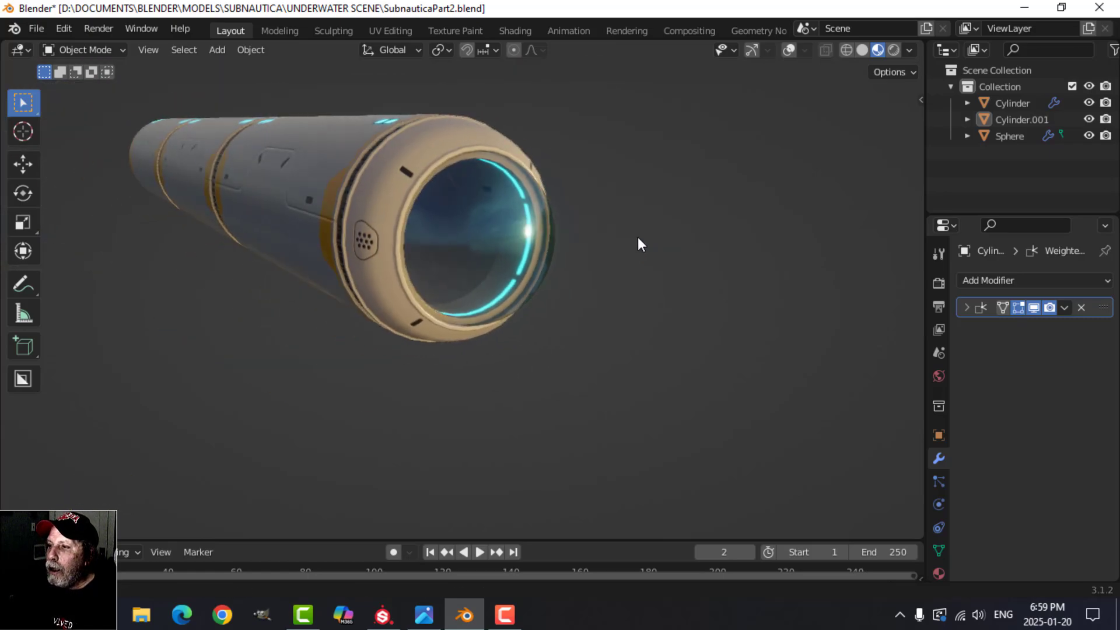
# Try the dark studio HDRI for the Material Preview and examine the glass visor and emissive ring
pyautogui.click(909, 50)
pyautogui.click(897, 181)
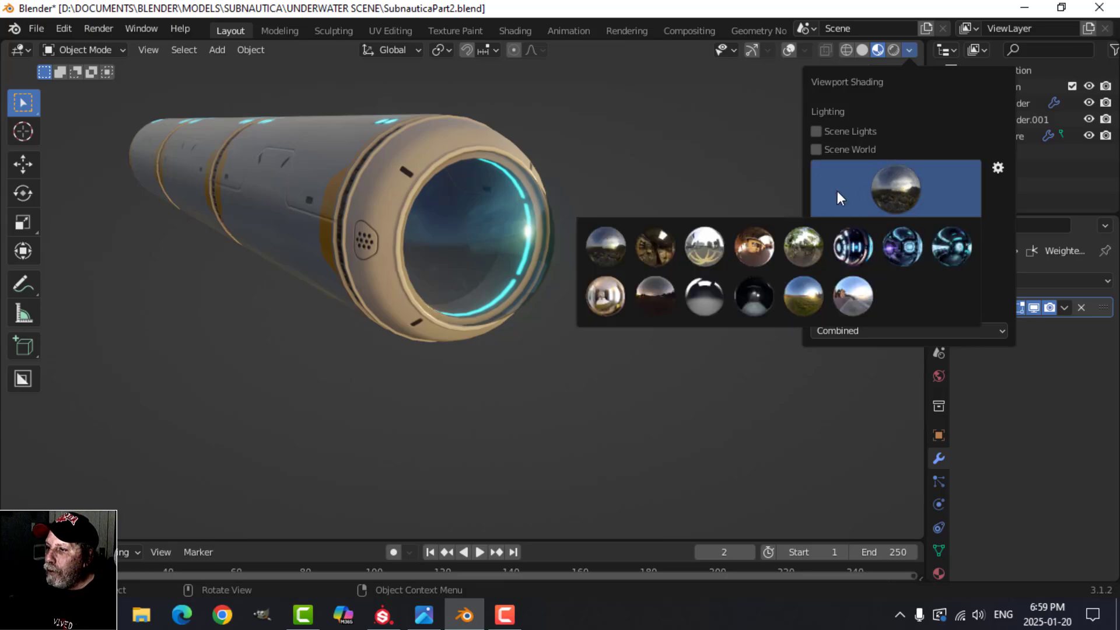
pyautogui.click(750, 290)
pyautogui.moveTo(744, 282)
pyautogui.mouseDown(button='middle')
pyautogui.moveTo(580, 248)
pyautogui.moveTo(560, 268)
pyautogui.mouseUp(button='middle')
pyautogui.scroll(5, 577, 244)
pyautogui.scroll(-3, 560, 268)
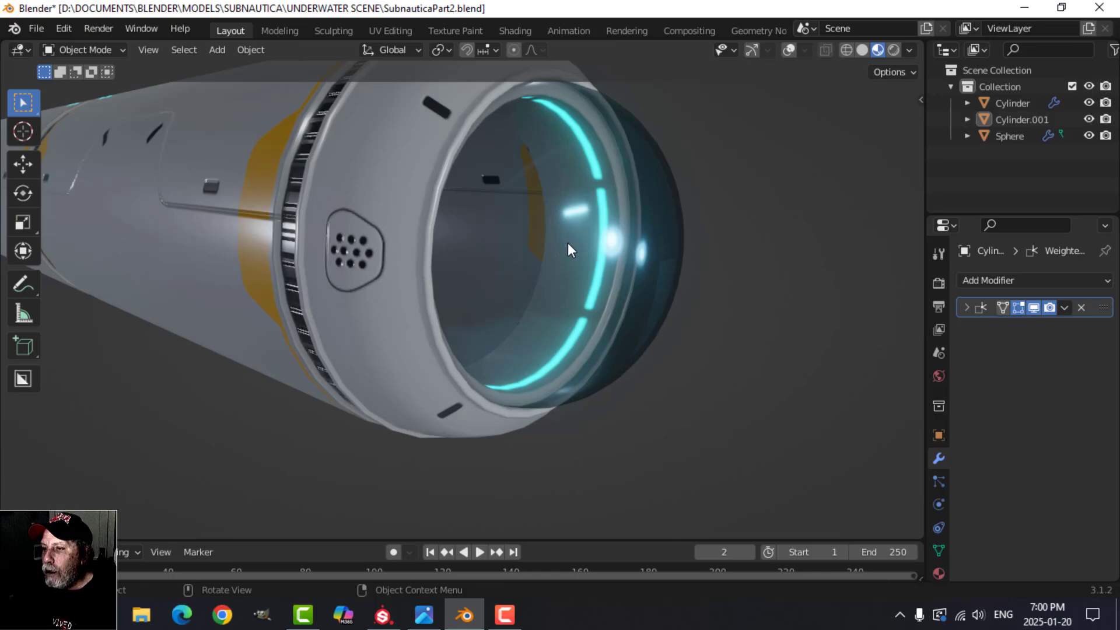
pyautogui.scroll(-8, 446, 220)
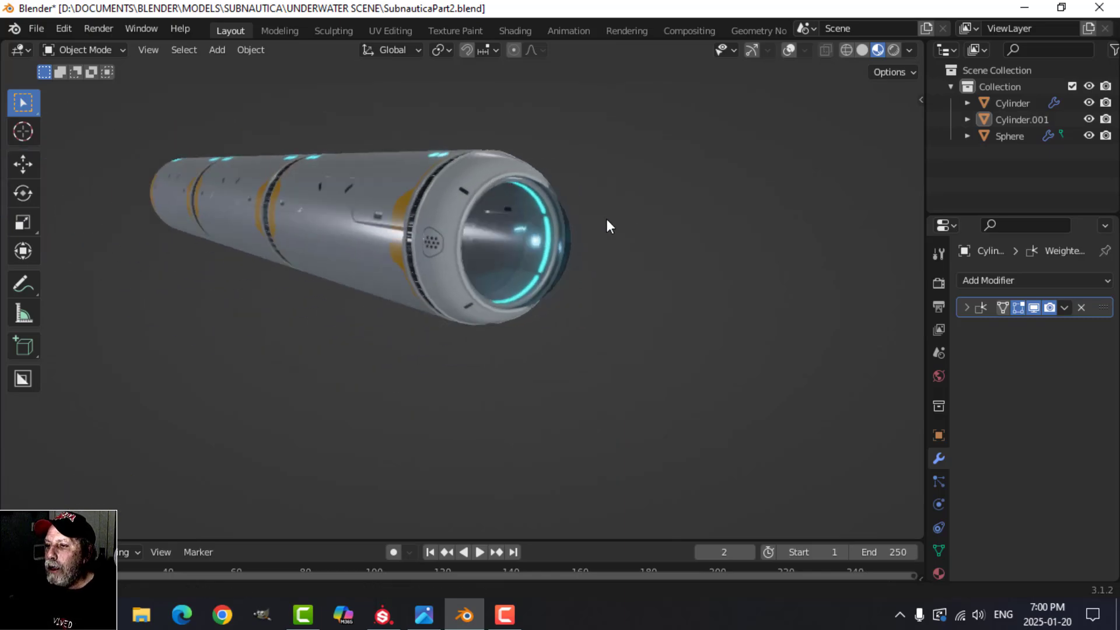
pyautogui.moveTo(597, 213); pyautogui.dragTo(622, 224, button='middle')
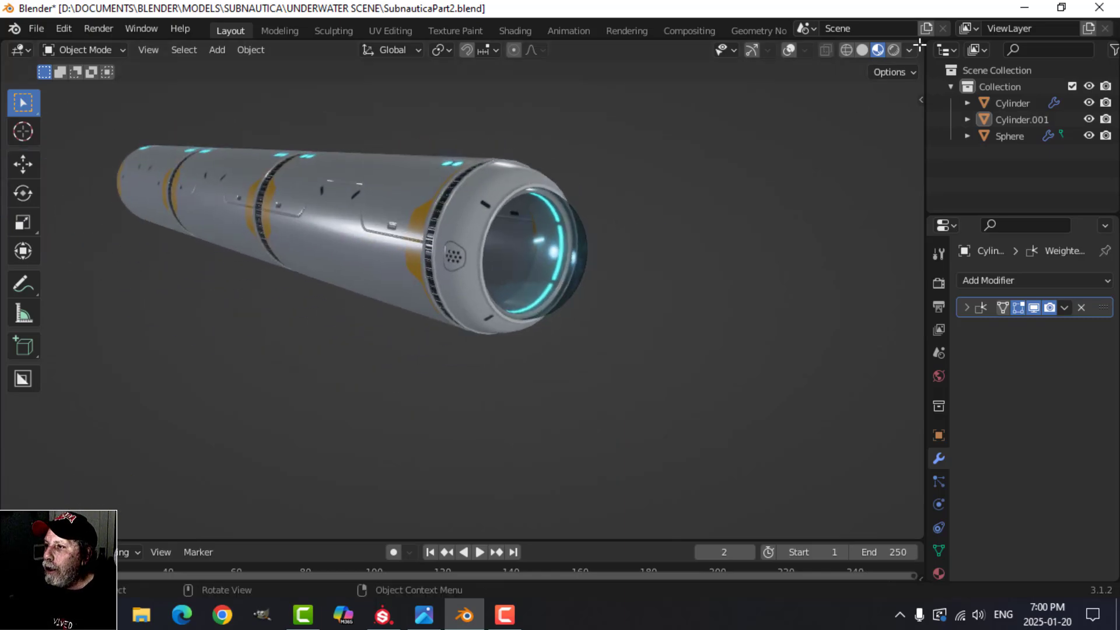
pyautogui.scroll(3, 523, 278)
pyautogui.keyDown('shift'); pyautogui.scroll(2, 621, 245); pyautogui.keyUp('shift')
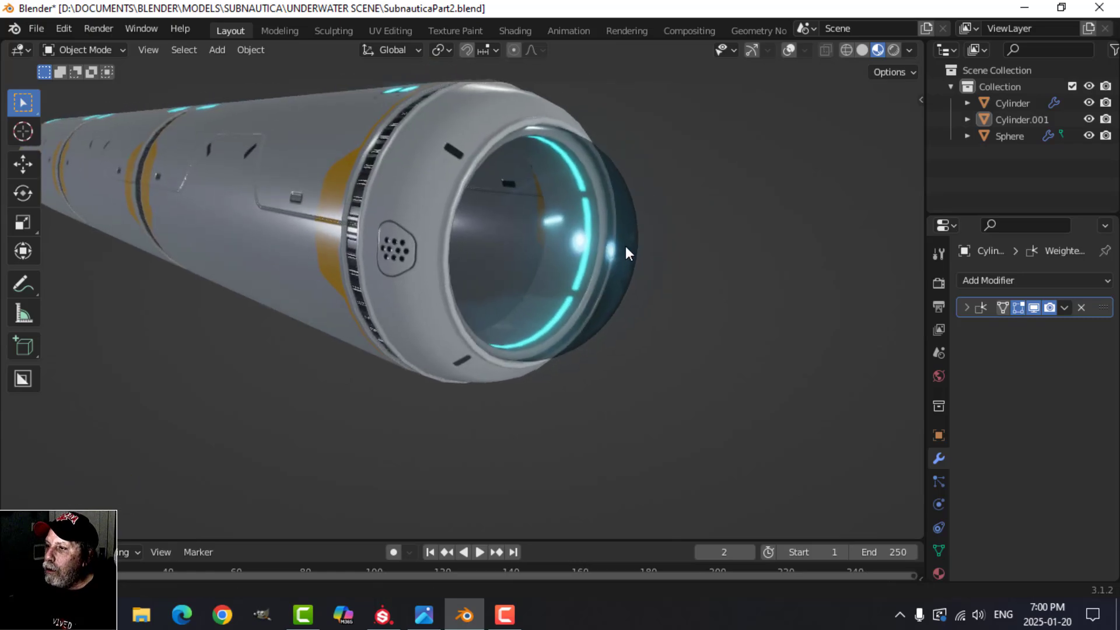
# Change the Material Preview lighting to the brighter grey studio HDRI and reduce its strength
pyautogui.click(911, 46)
pyautogui.click(902, 189)
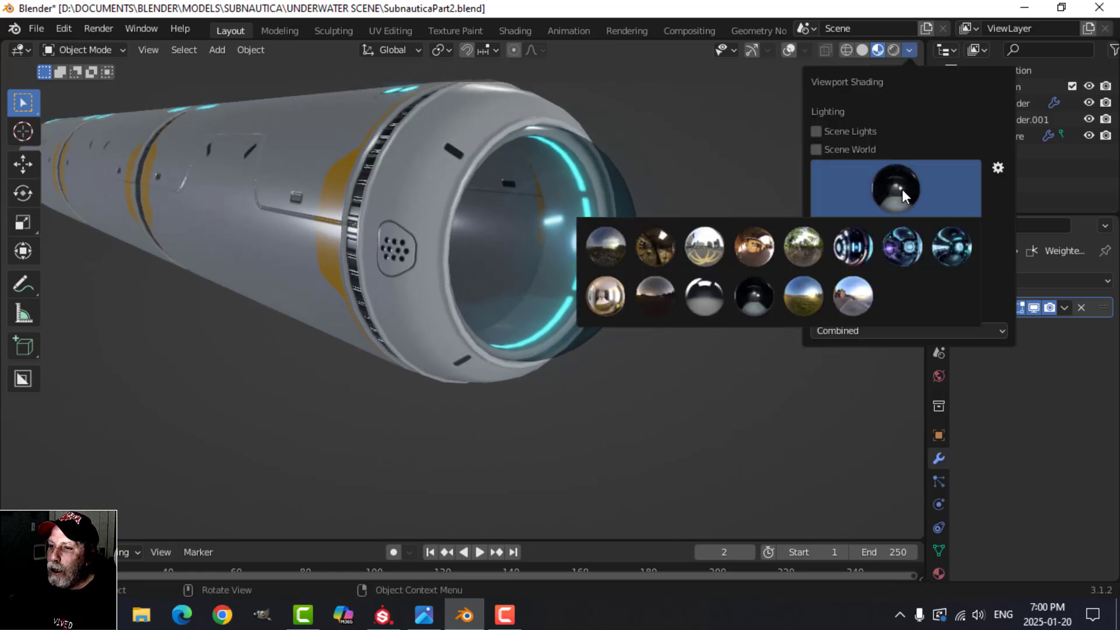
pyautogui.click(702, 291)
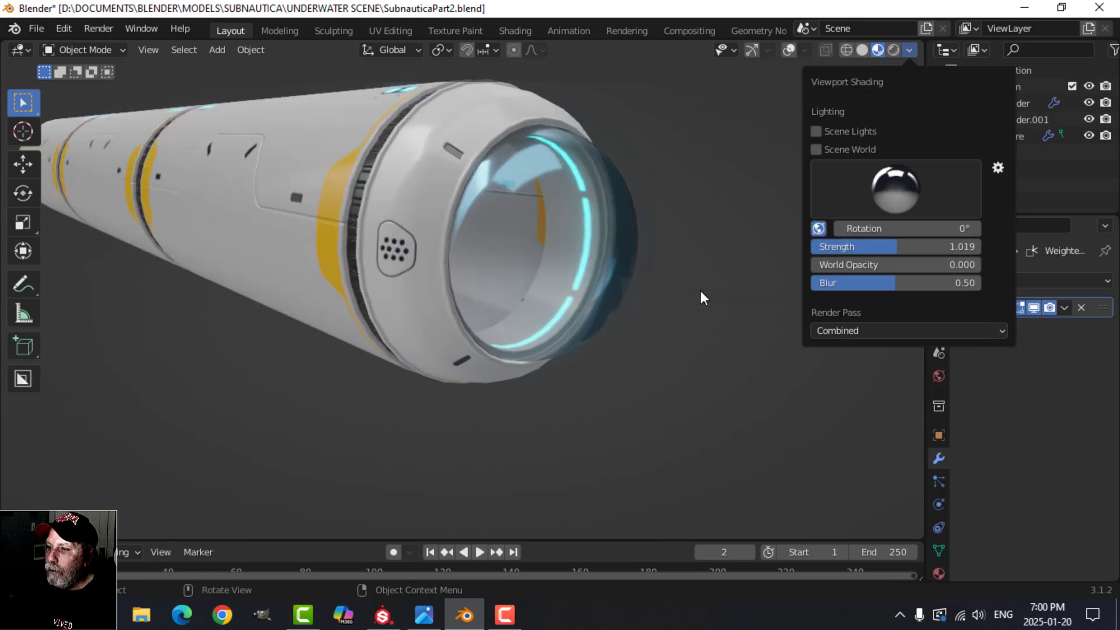
pyautogui.scroll(-4, 645, 226)
pyautogui.keyDown('shift'); pyautogui.moveTo(566, 233); pyautogui.dragTo(662, 258, button='middle'); pyautogui.keyUp('shift')
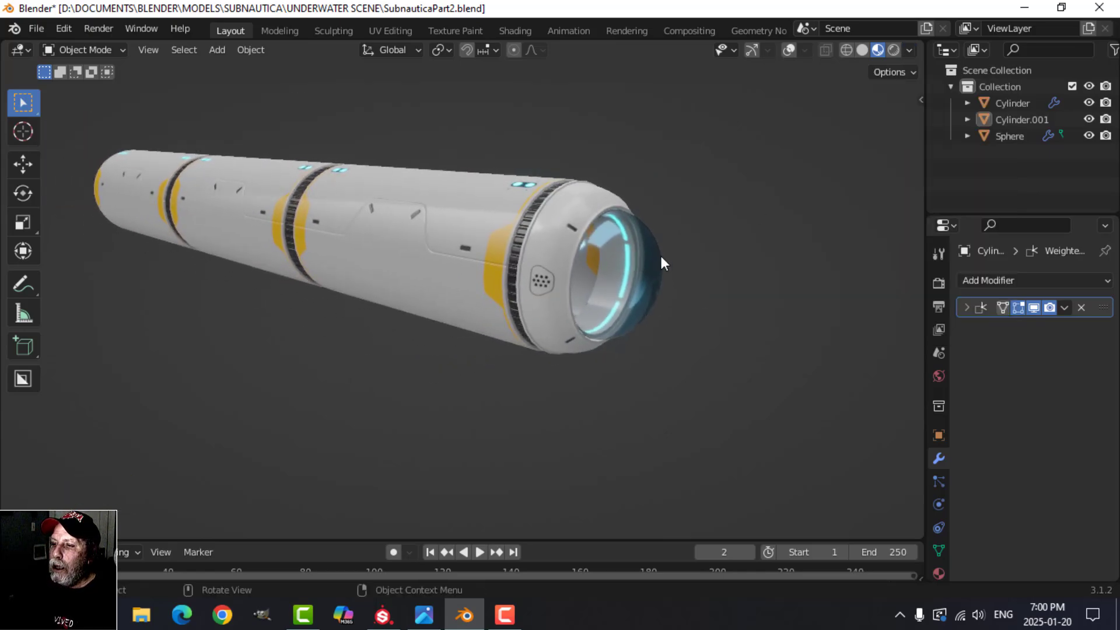
pyautogui.click(907, 50)
pyautogui.moveTo(884, 243); pyautogui.dragTo(845, 246)
pyautogui.scroll(-1, 656, 338)
pyautogui.scroll(2, 669, 327)
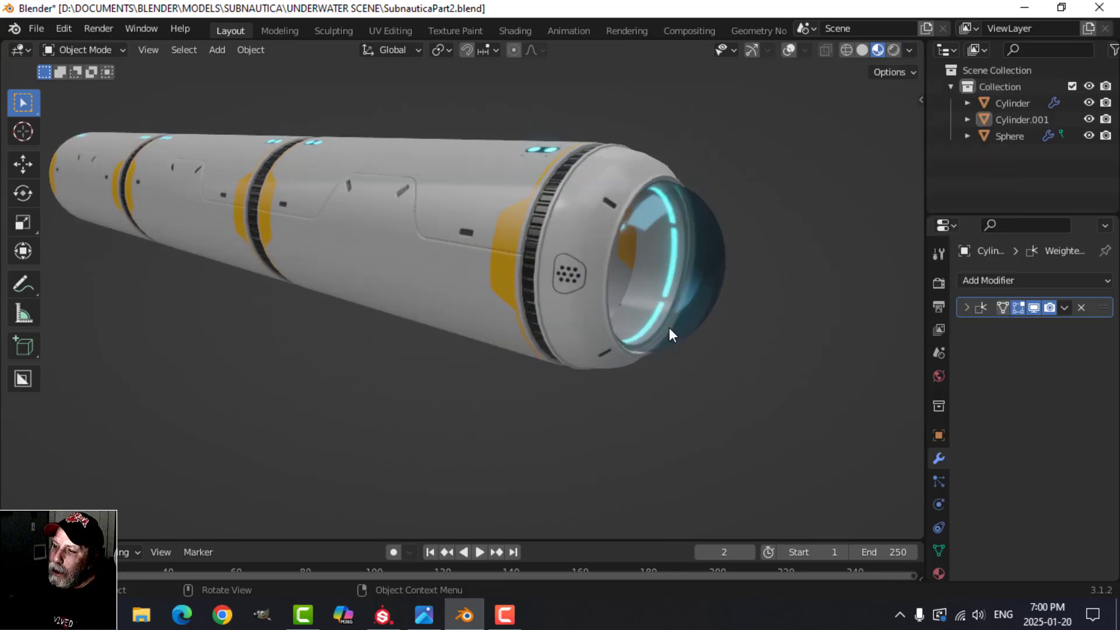
pyautogui.moveTo(670, 327); pyautogui.dragTo(694, 321, button='middle')
# Add a level 1 subdivision surface to the front housing, deselect it, and save the file
pyautogui.click(574, 256)
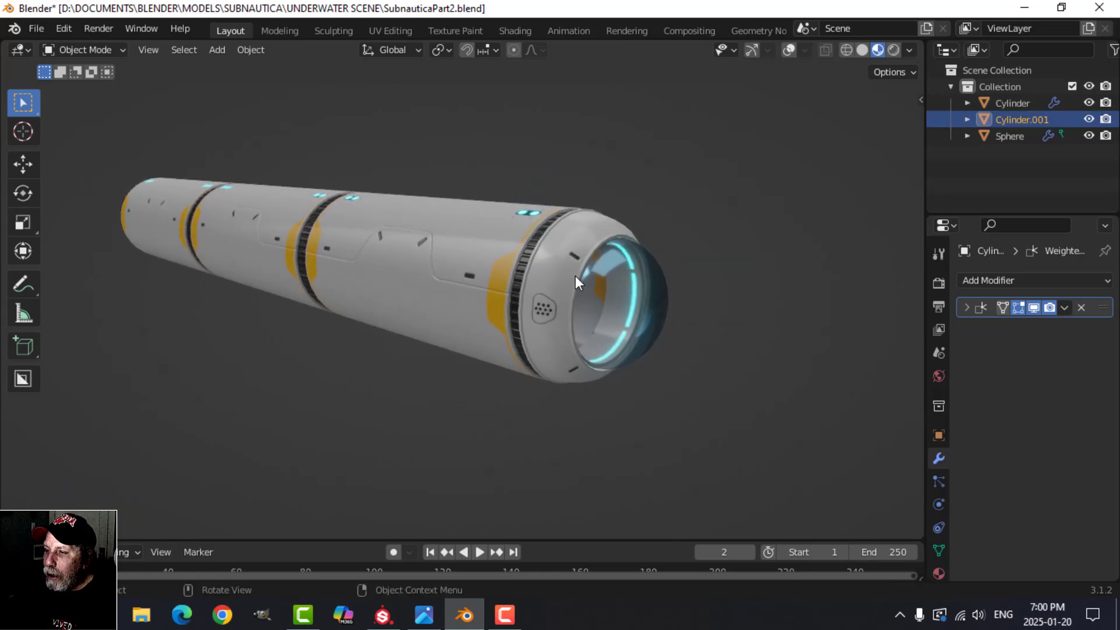
pyautogui.hotkey('ctrl', '1')
pyautogui.scroll(4, 644, 320)
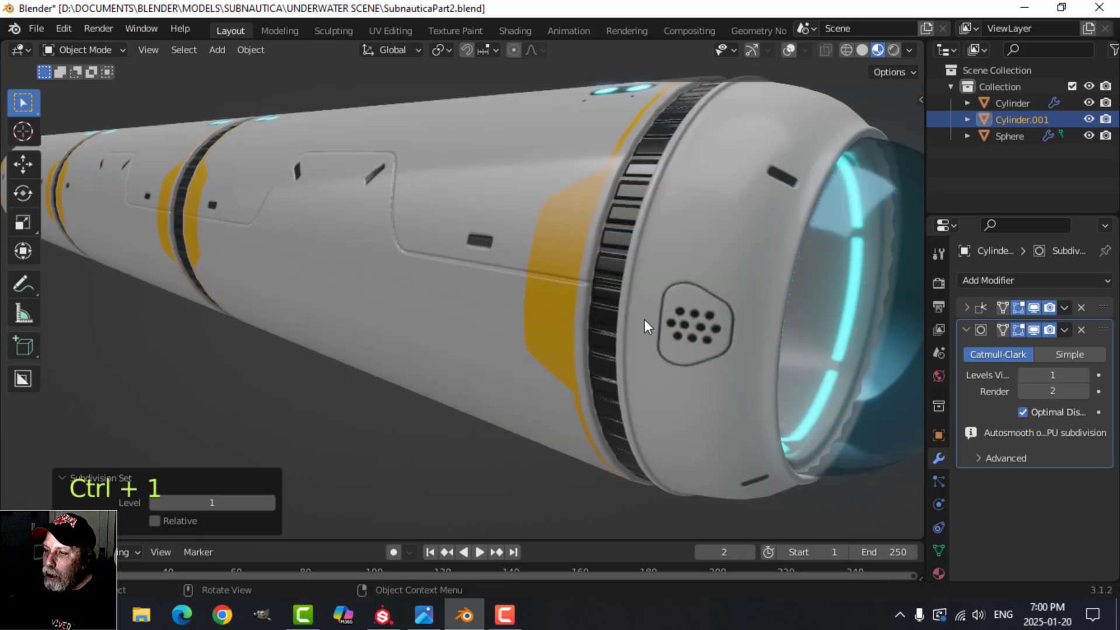
pyautogui.scroll(-4, 643, 319)
pyautogui.hotkey('alt', 'a')
pyautogui.moveTo(699, 302); pyautogui.dragTo(593, 275, button='middle')
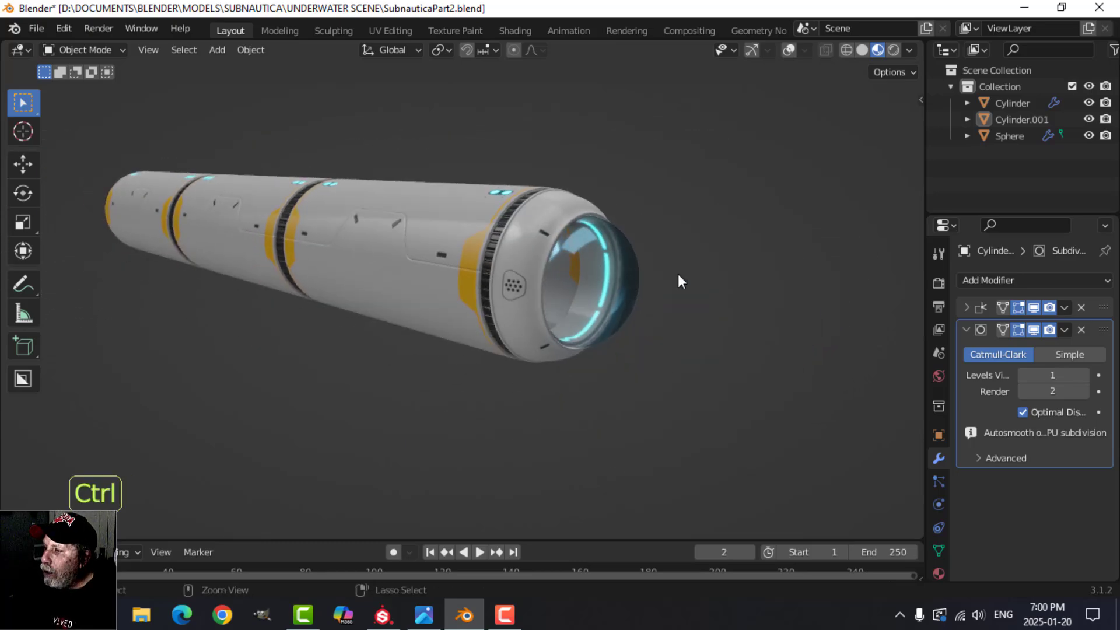
pyautogui.hotkey('ctrl', 's')
# Switch to the reference image in Photos and examine the base's legs, side fittings and upper module
pyautogui.moveTo(677, 296); pyautogui.dragTo(653, 312, button='middle')
pyautogui.click(424, 615)
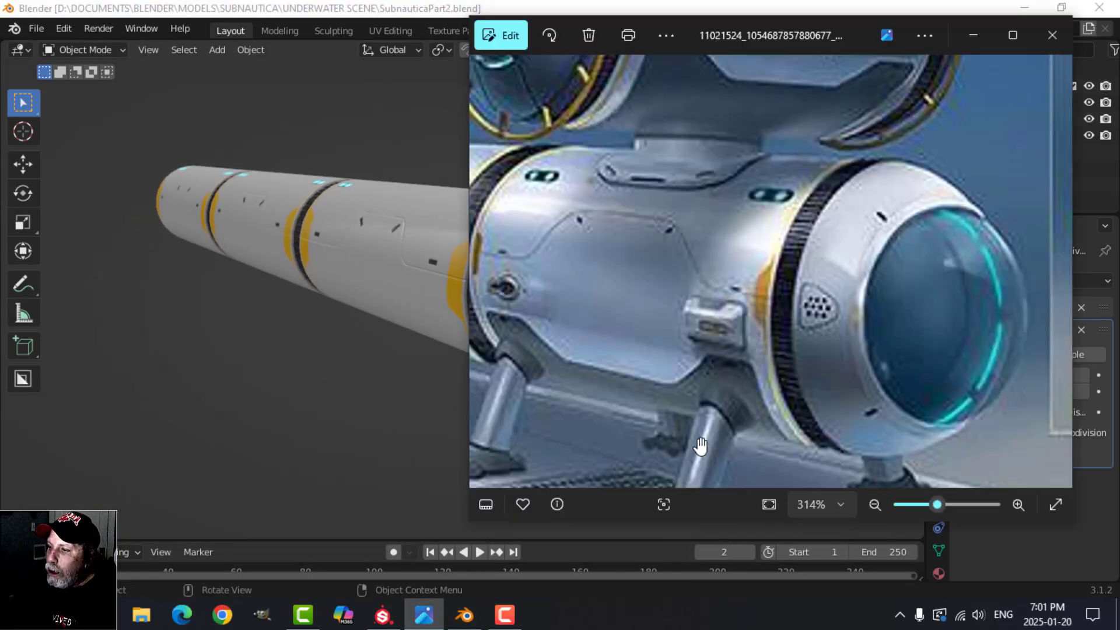
pyautogui.scroll(-2, 778, 345)
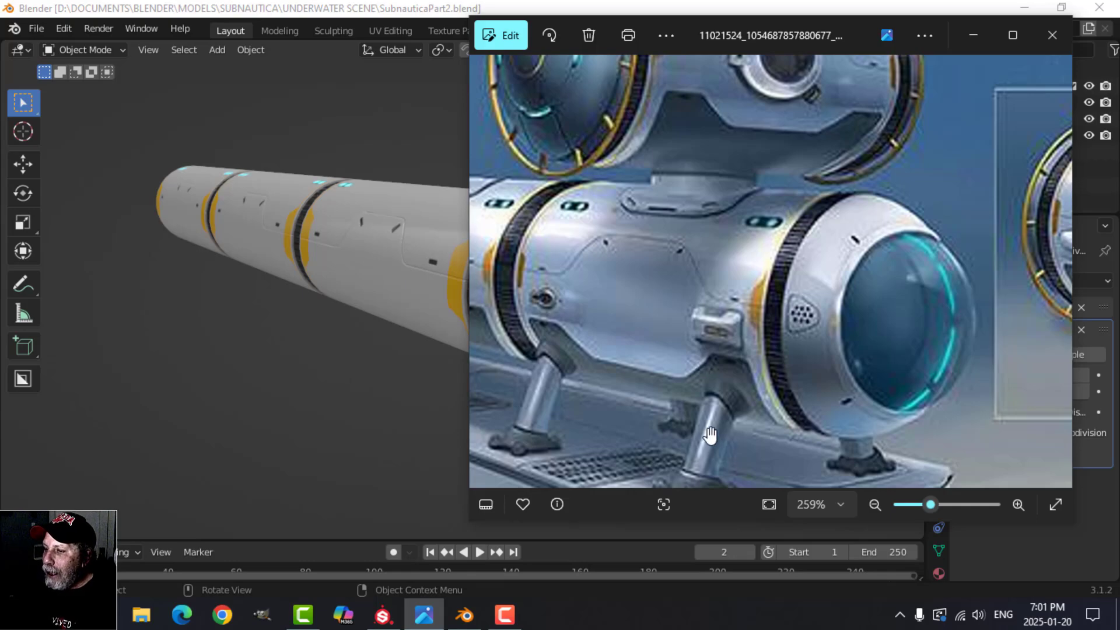
pyautogui.moveTo(718, 430); pyautogui.dragTo(728, 377)
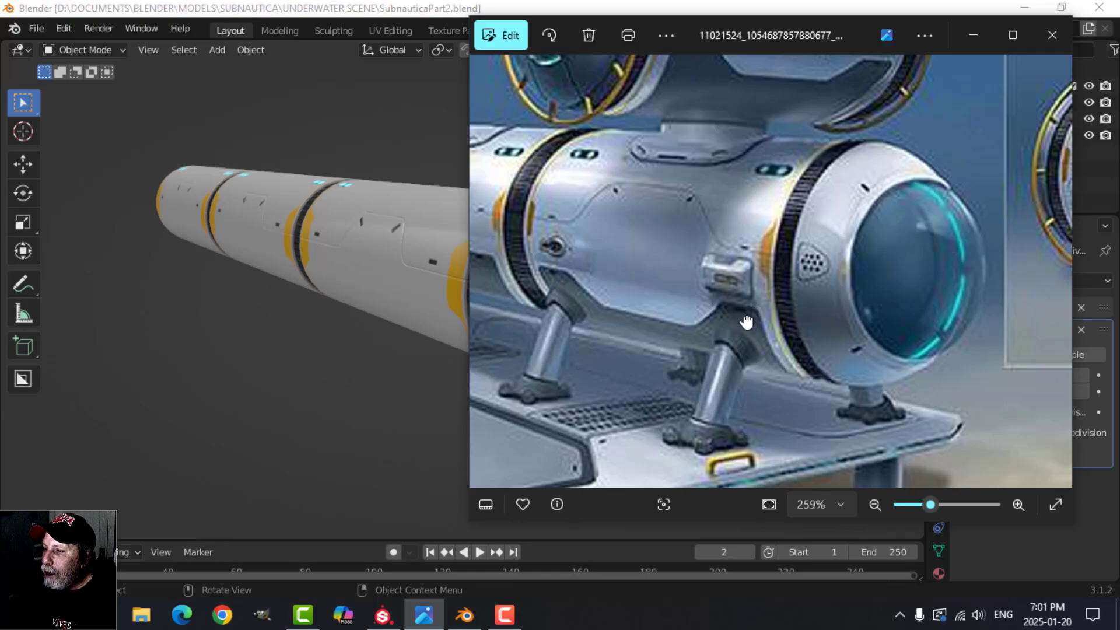
pyautogui.moveTo(746, 321); pyautogui.dragTo(777, 410)
pyautogui.scroll(-1, 733, 238)
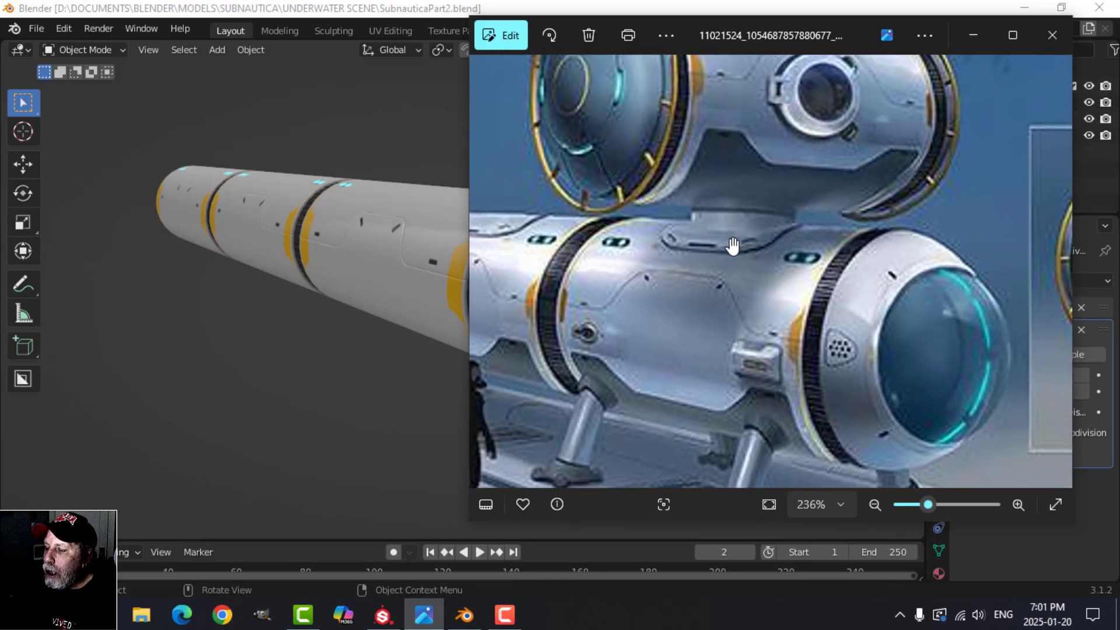
pyautogui.moveTo(742, 260); pyautogui.dragTo(734, 315)
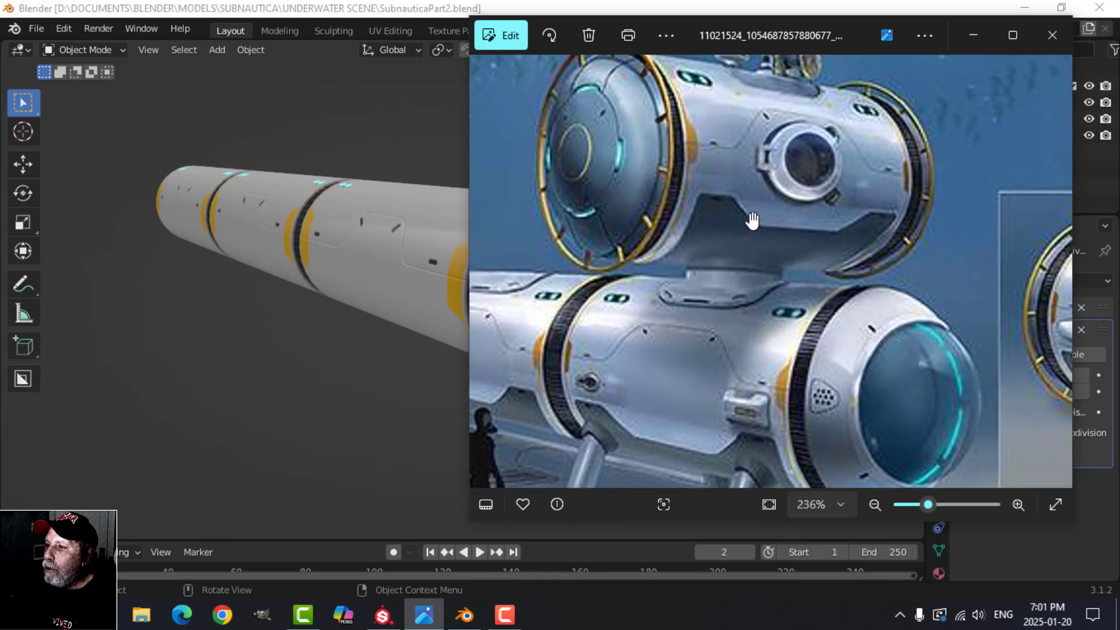
pyautogui.scroll(-1, 752, 221)
pyautogui.moveTo(790, 261); pyautogui.dragTo(728, 225)
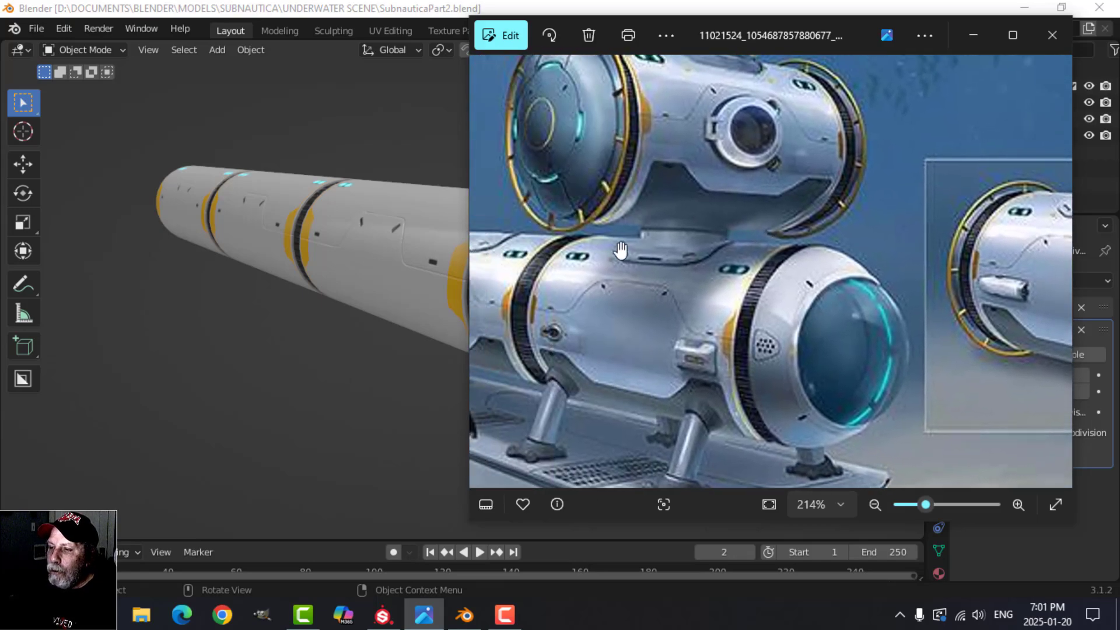
# Return to Blender, review the whole model from the visor end, and save the file
pyautogui.click(421, 6)
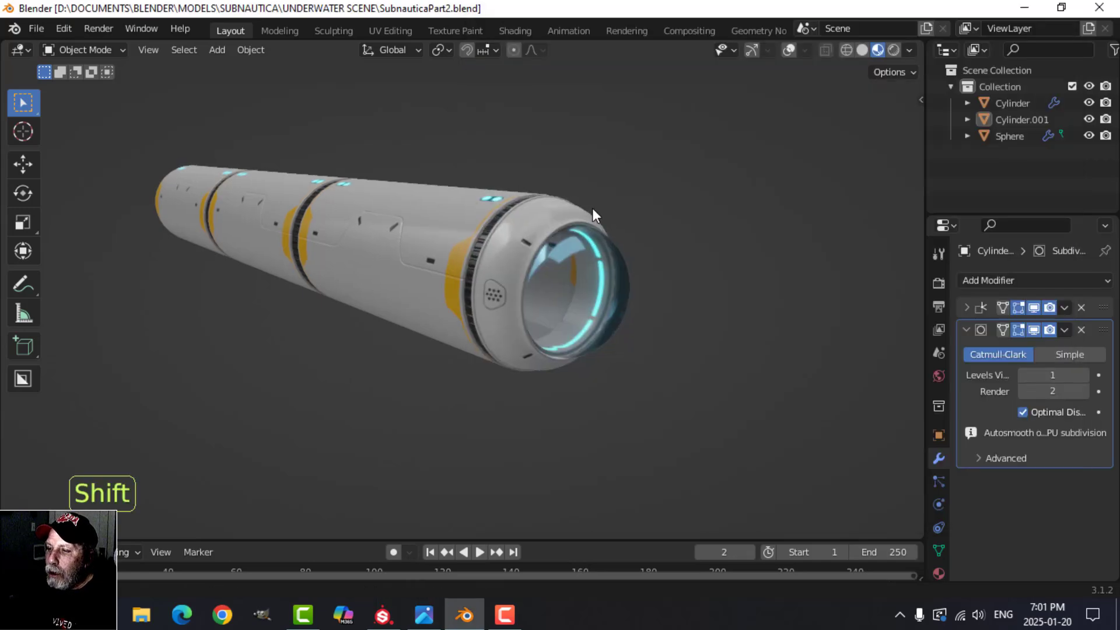
pyautogui.moveTo(593, 208)
pyautogui.mouseDown(button='middle')
pyautogui.moveTo(579, 204)
pyautogui.moveTo(609, 193)
pyautogui.mouseUp(button='middle')
pyautogui.scroll(1, 579, 204)
pyautogui.keyDown('shift'); pyautogui.moveTo(508, 315); pyautogui.dragTo(530, 310, button='middle'); pyautogui.keyUp('shift')
pyautogui.scroll(-1, 514, 329)
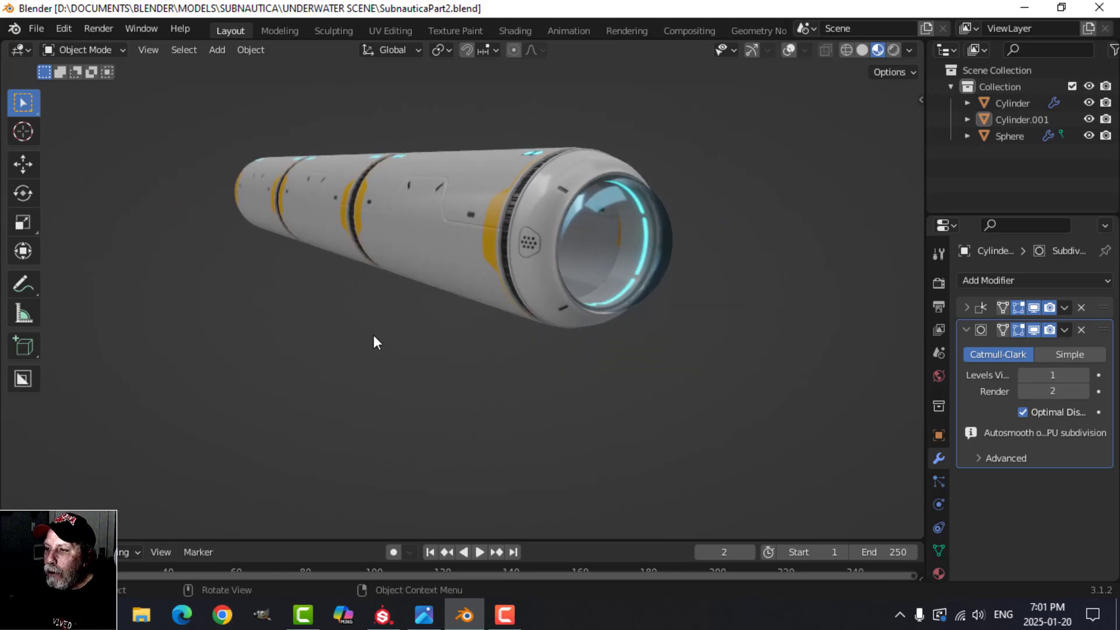
pyautogui.keyDown('shift'); pyautogui.moveTo(647, 330); pyautogui.dragTo(665, 354, button='middle'); pyautogui.keyUp('shift')
pyautogui.scroll(1, 670, 345)
pyautogui.hotkey('ctrl', 's')
pyautogui.keyDown('shift'); pyautogui.moveTo(769, 316); pyautogui.dragTo(754, 322, button='middle'); pyautogui.keyUp('shift')
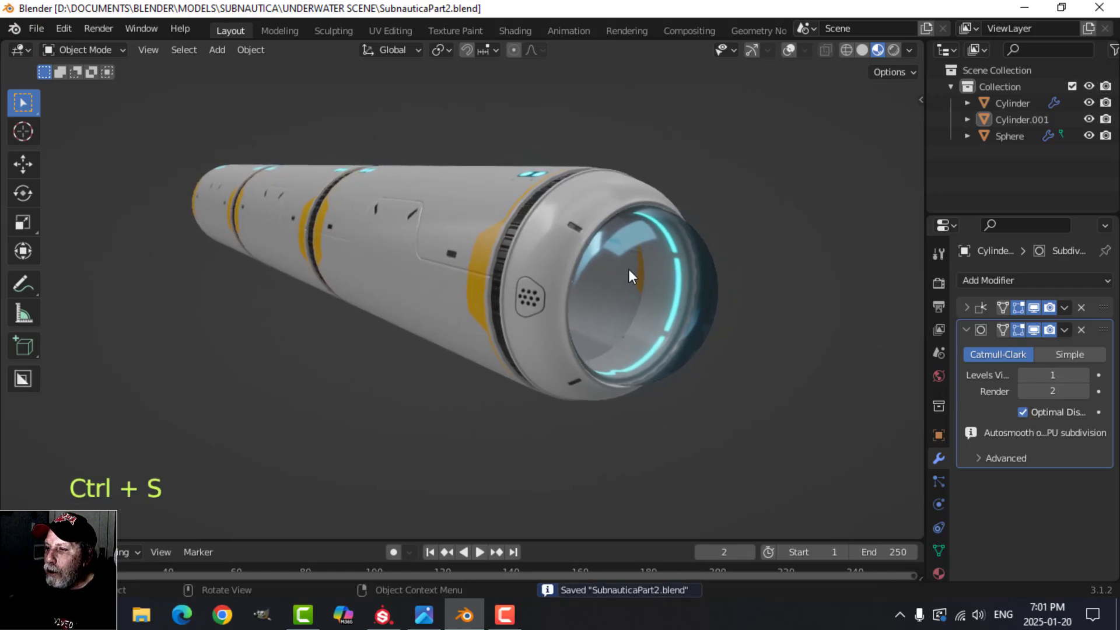